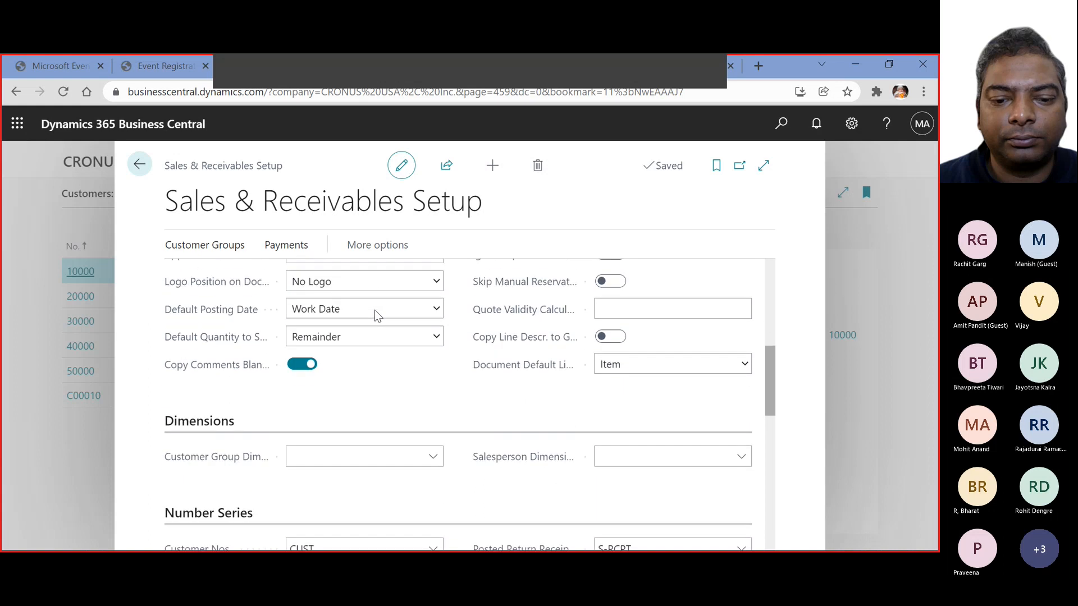
Review the Number Series, Background Posting and Archiving settings in Sales & Receivables Setup, and close the page
scroll(375, 310, "down", 3)
scroll(370, 333, "down", 2)
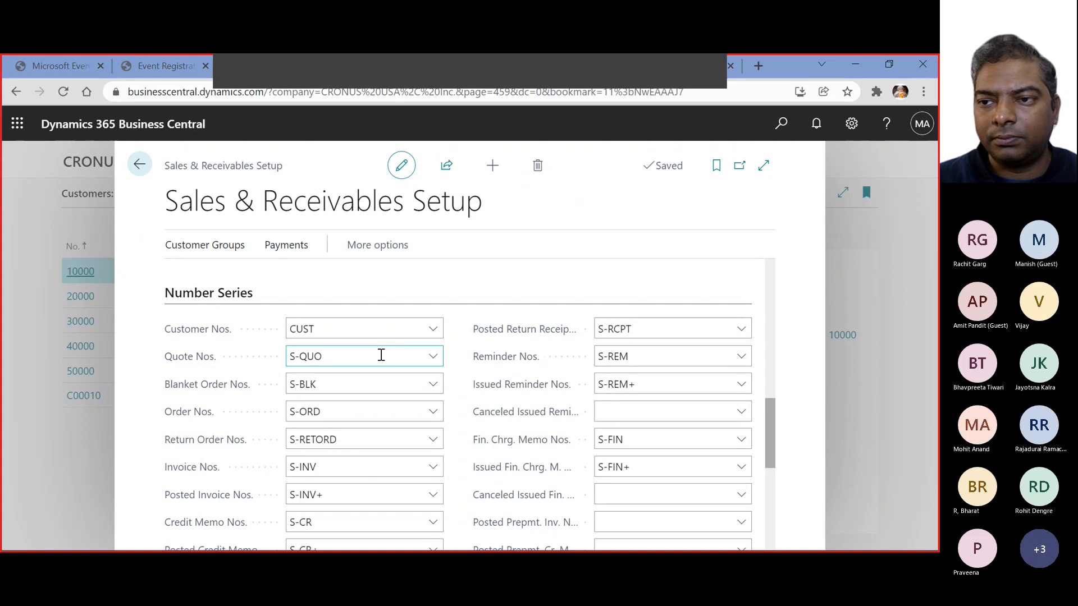
scroll(381, 355, "down", 4)
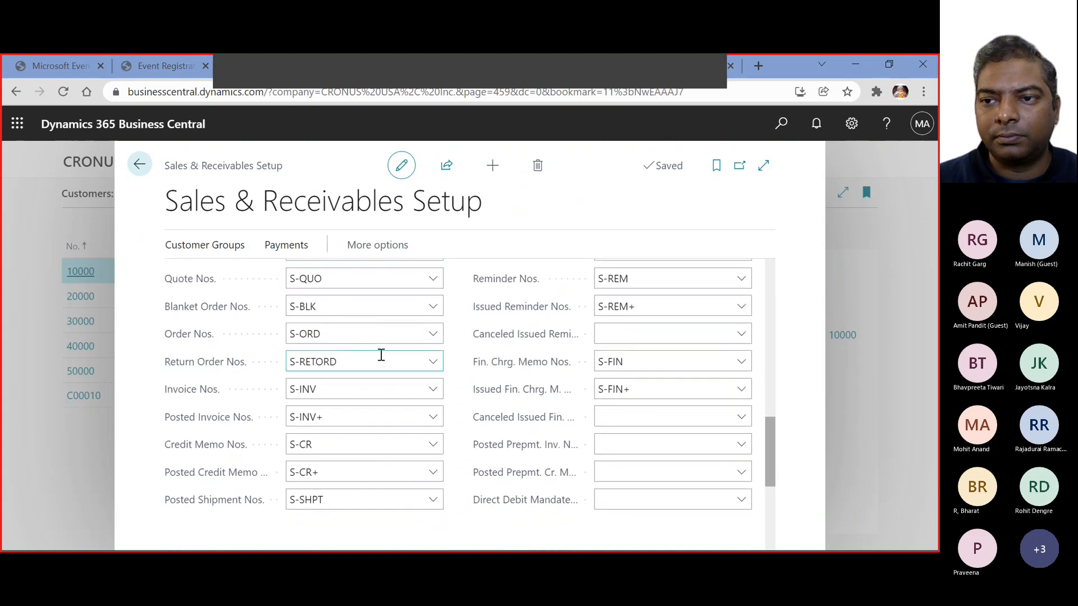
scroll(382, 355, "down", 2)
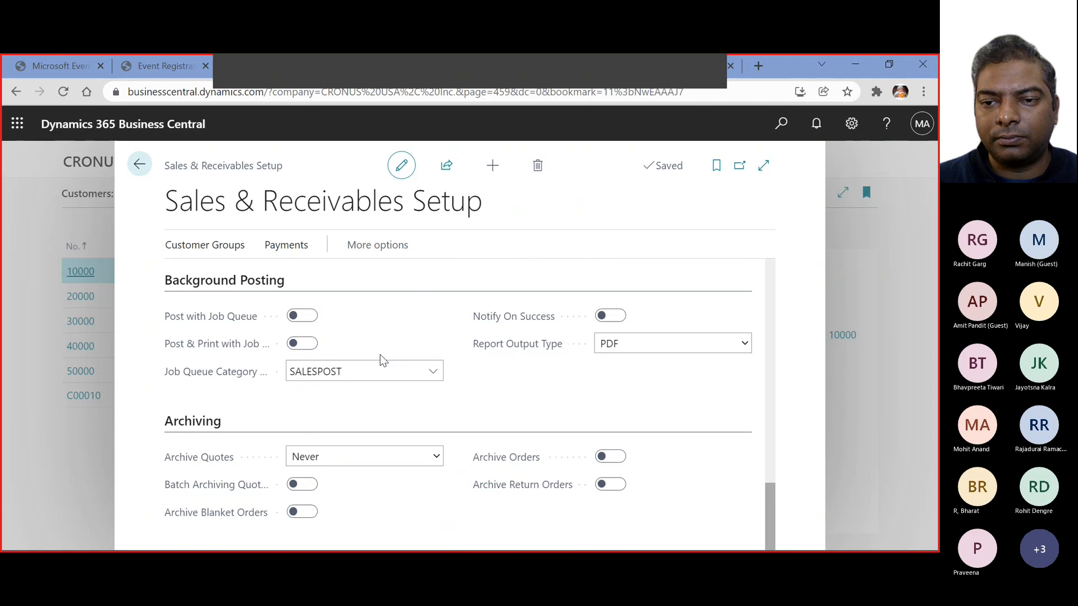
scroll(382, 360, "up", 1)
scroll(380, 361, "down", 1)
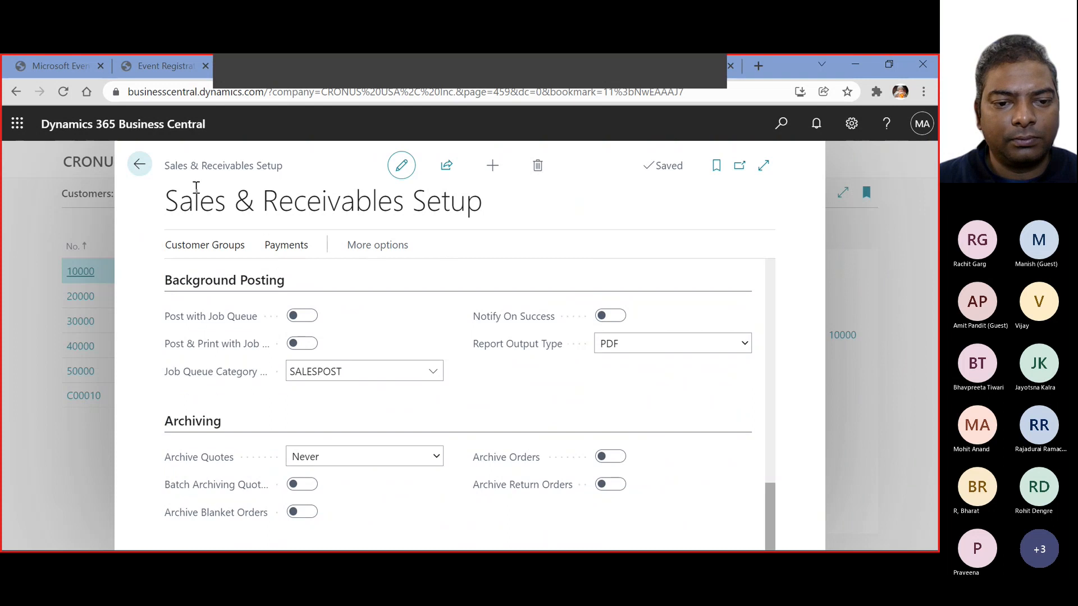
left_click(139, 166)
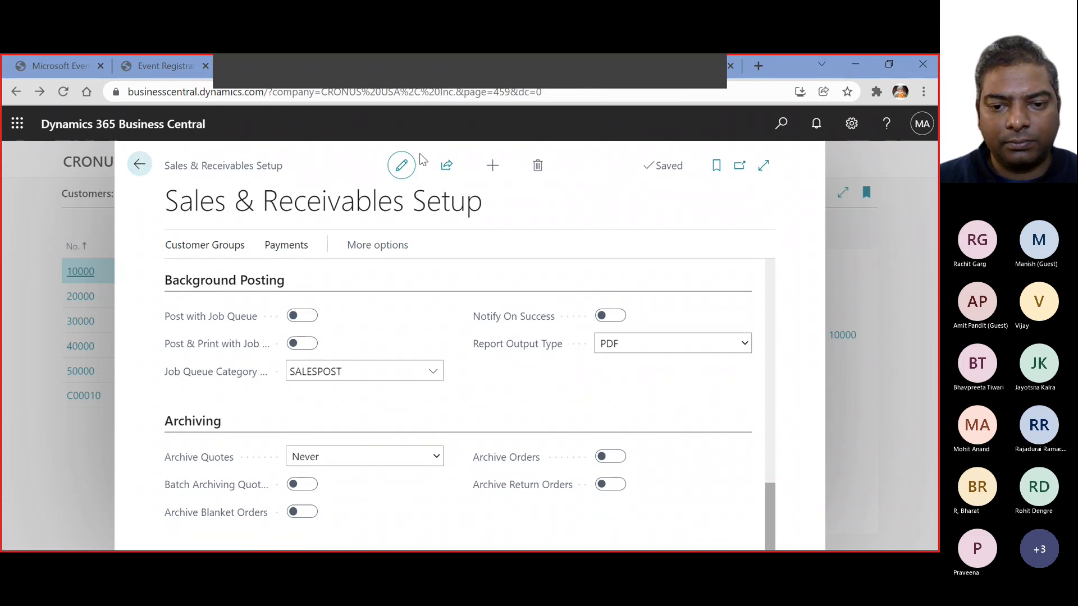
Search for "general ledger se" and open the General Ledger Setup page
left_click(782, 123)
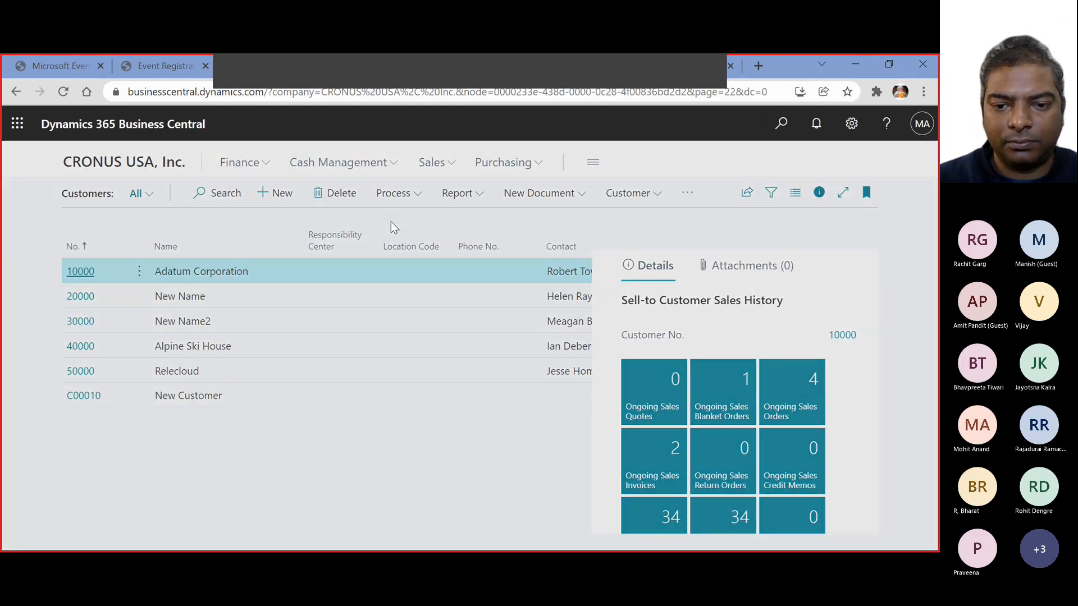
type("gen")
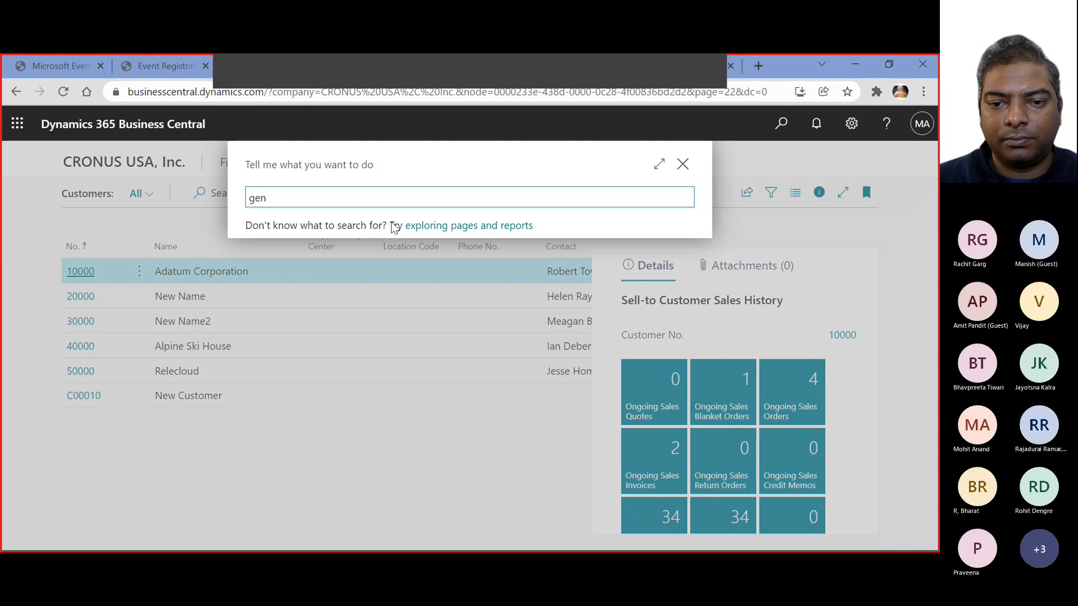
type("eral led")
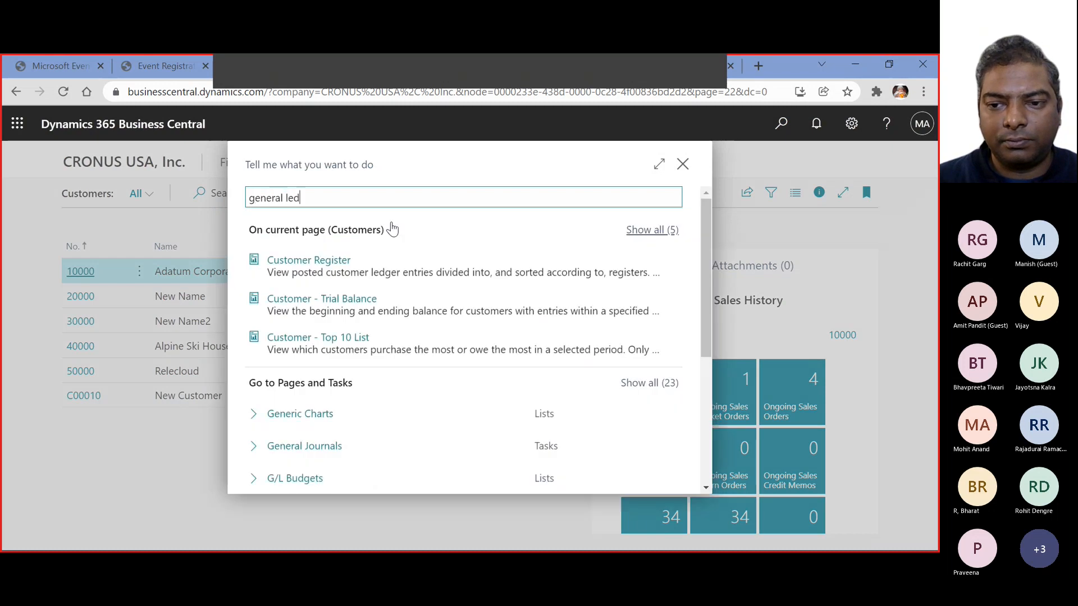
type("ger se")
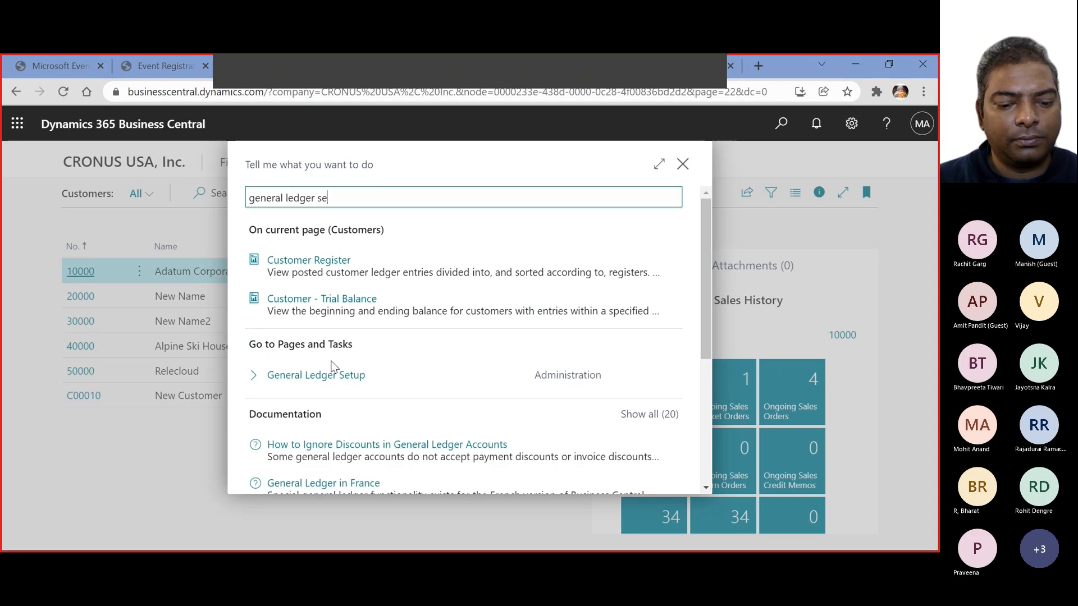
left_click(330, 375)
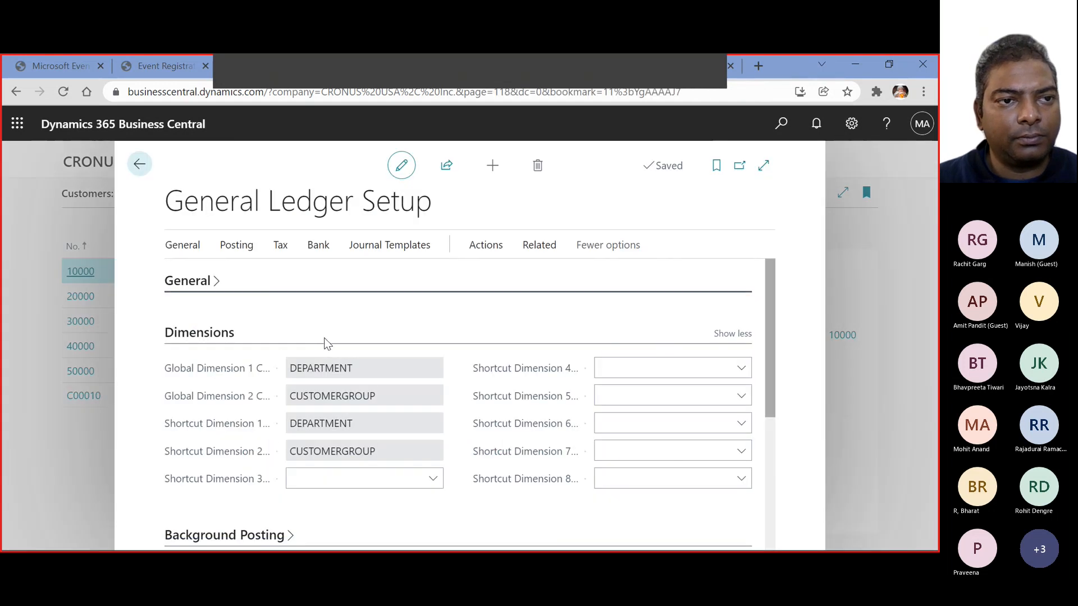
Examine the payment tolerance settings in the Application section of General Ledger Setup, and return to the Customers list
scroll(325, 338, "down", 4)
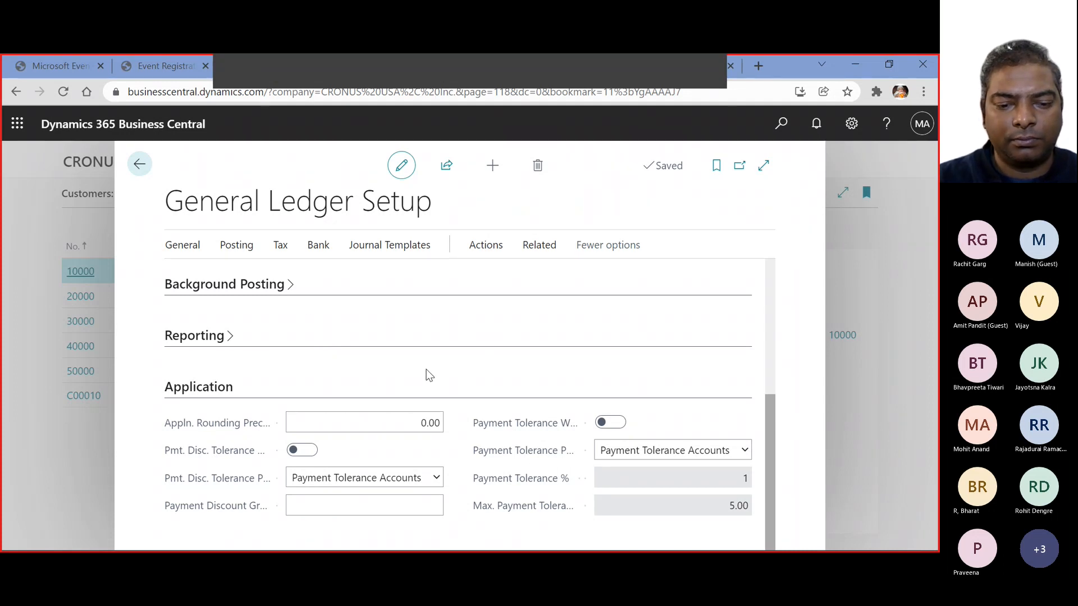
mouse_move(568, 484)
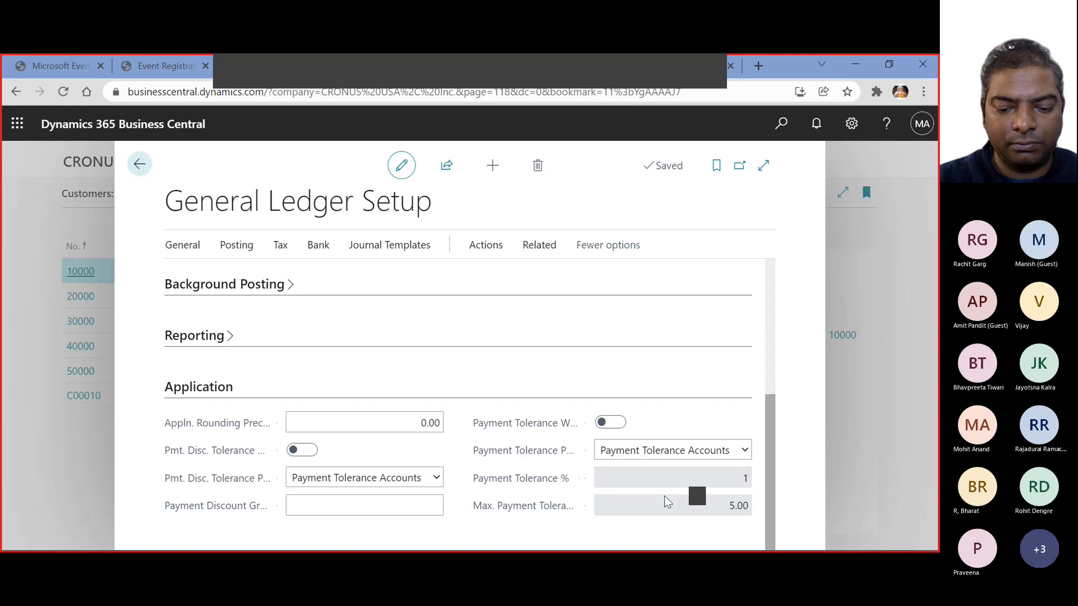
mouse_move(577, 513)
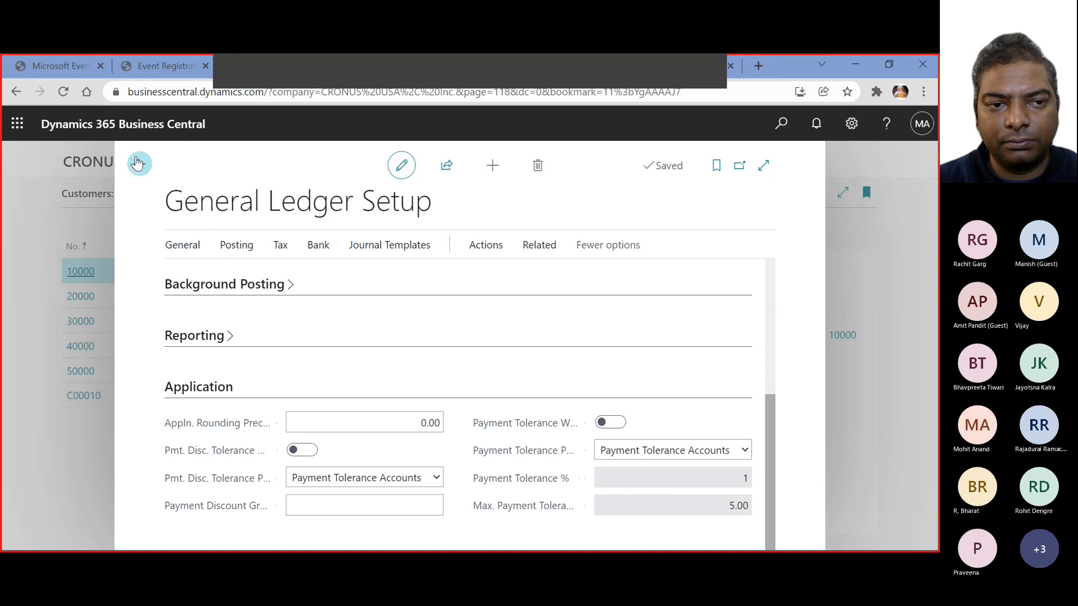
left_click(140, 165)
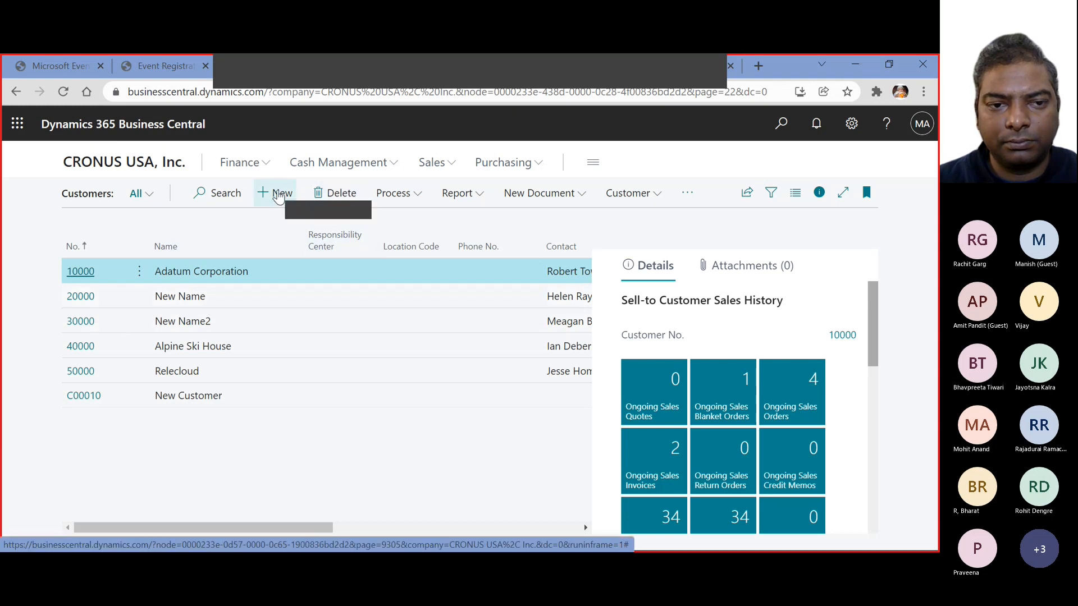
Create a new customer from the CUST000002 template for cash-payment retail customers
left_click(278, 193)
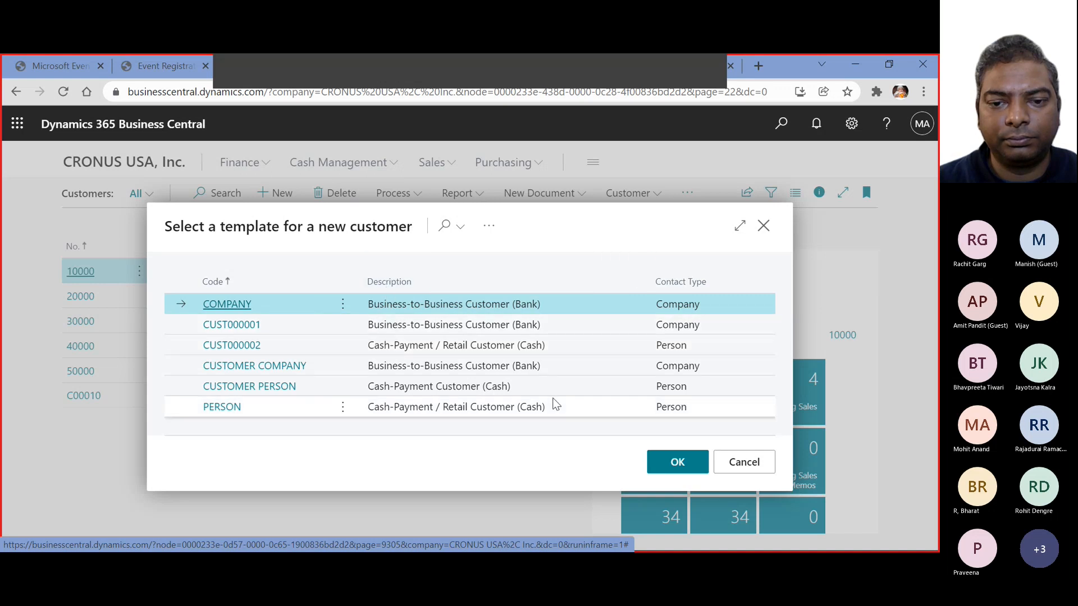
left_click(248, 351)
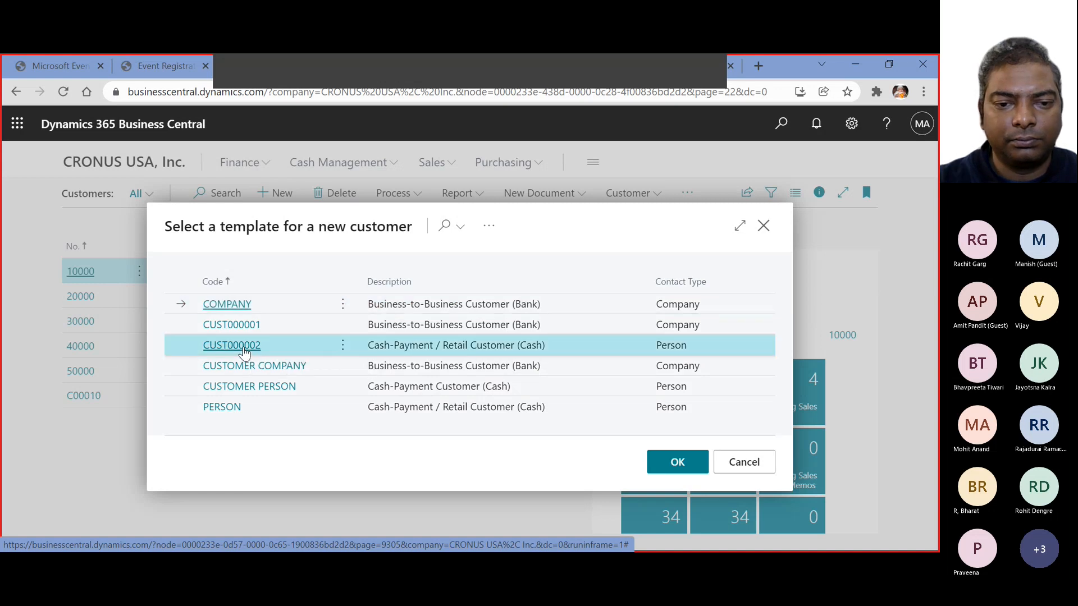
left_click(666, 472)
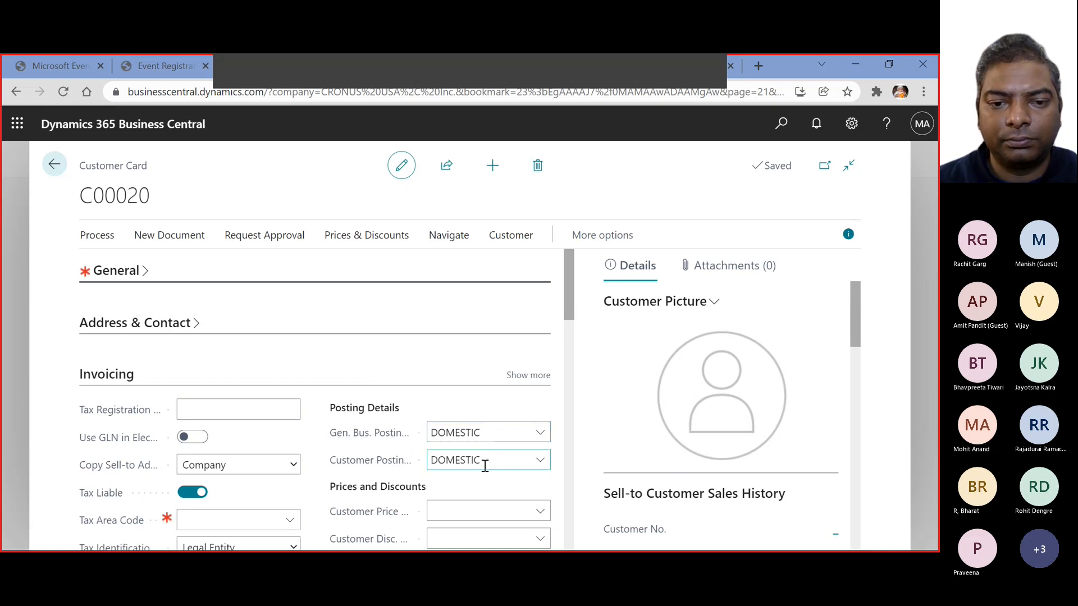
Expand the General section of the new customer card and enter "Sample Customer" as the name
scroll(311, 440, "down", 4)
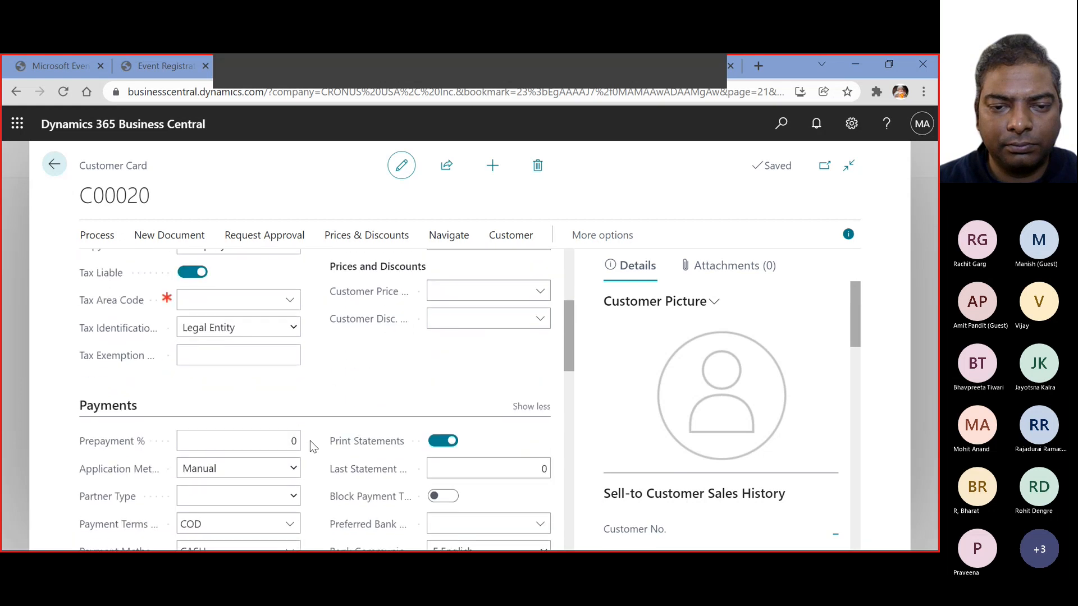
scroll(309, 440, "down", 2)
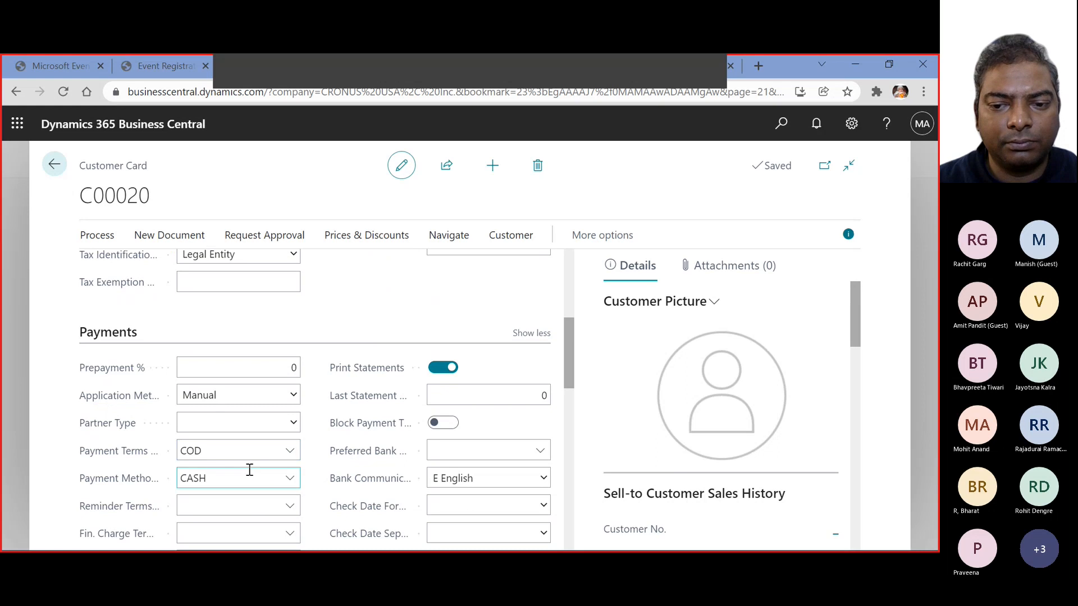
scroll(250, 469, "down", 3)
scroll(246, 466, "up", 8)
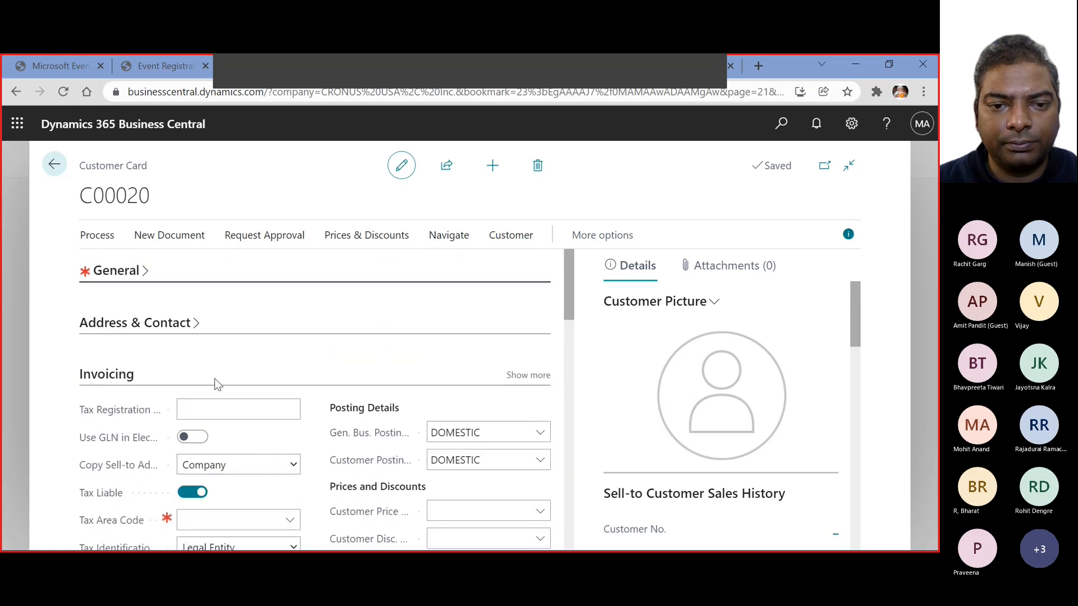
left_click(141, 272)
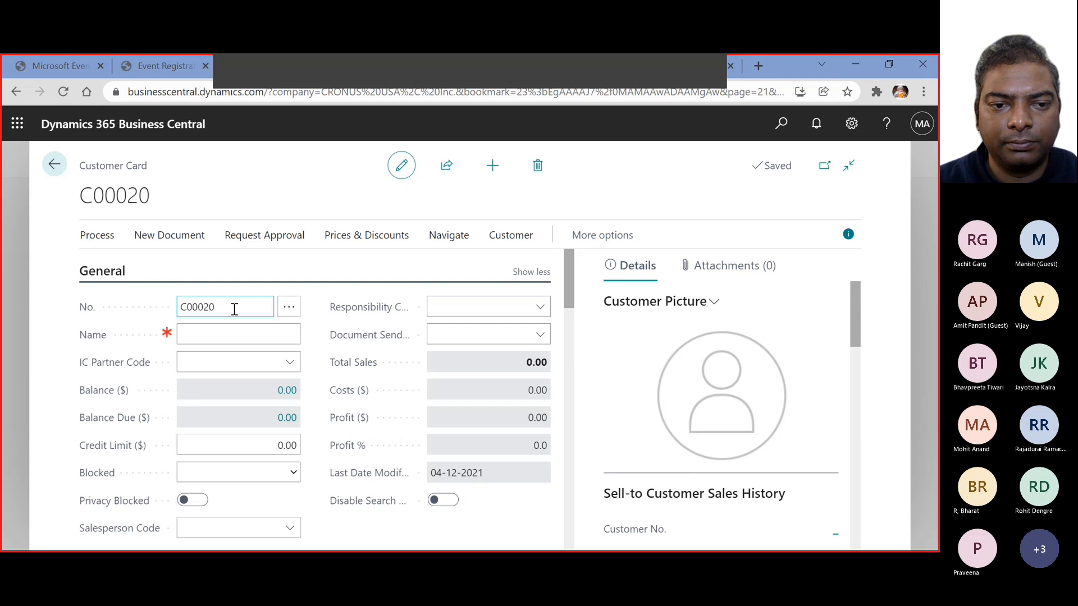
left_click(212, 335)
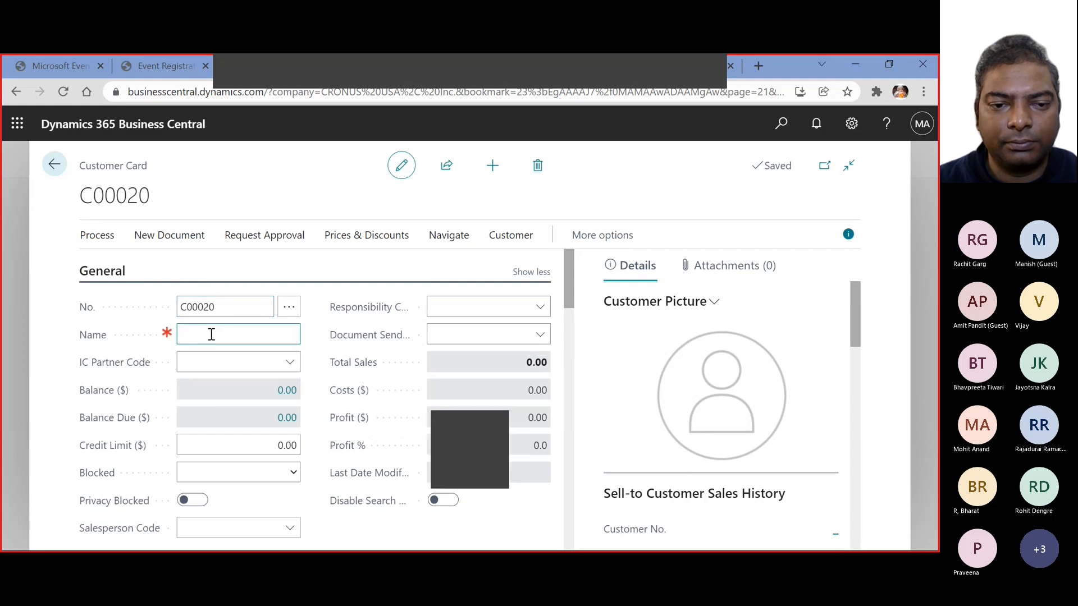
type("Samp")
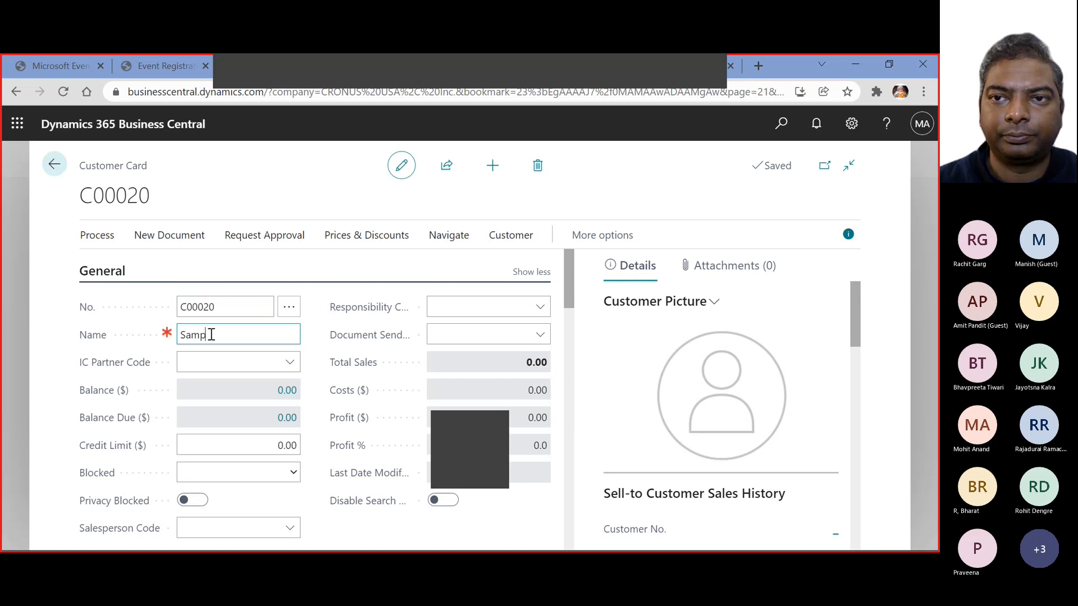
type("le Customer")
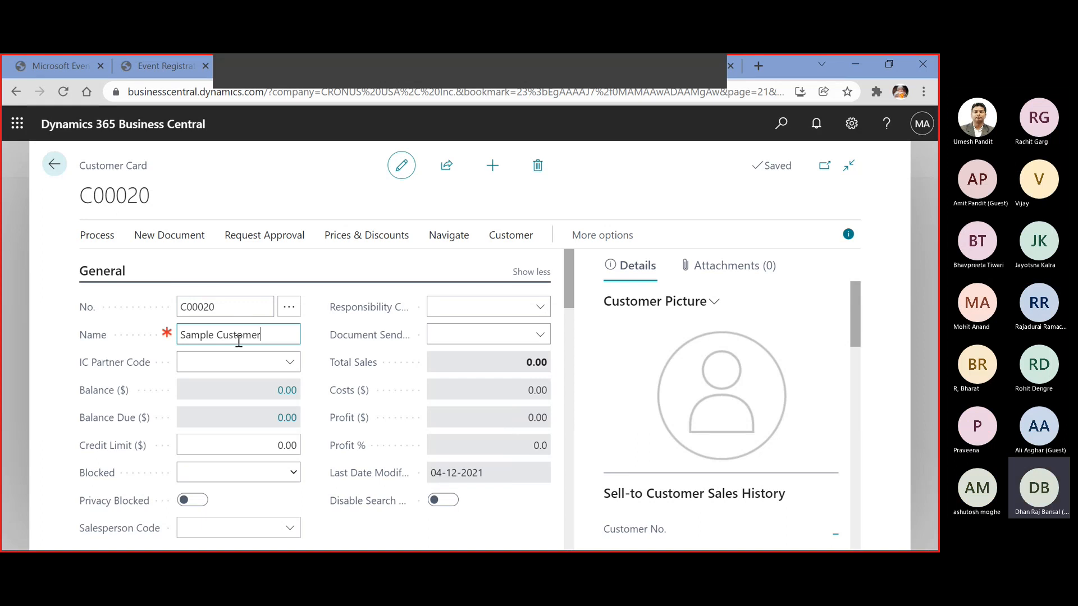
Look up the IC Partner Code, declining the intercompany setup, and view the Blocked options without choosing one
left_click(227, 357)
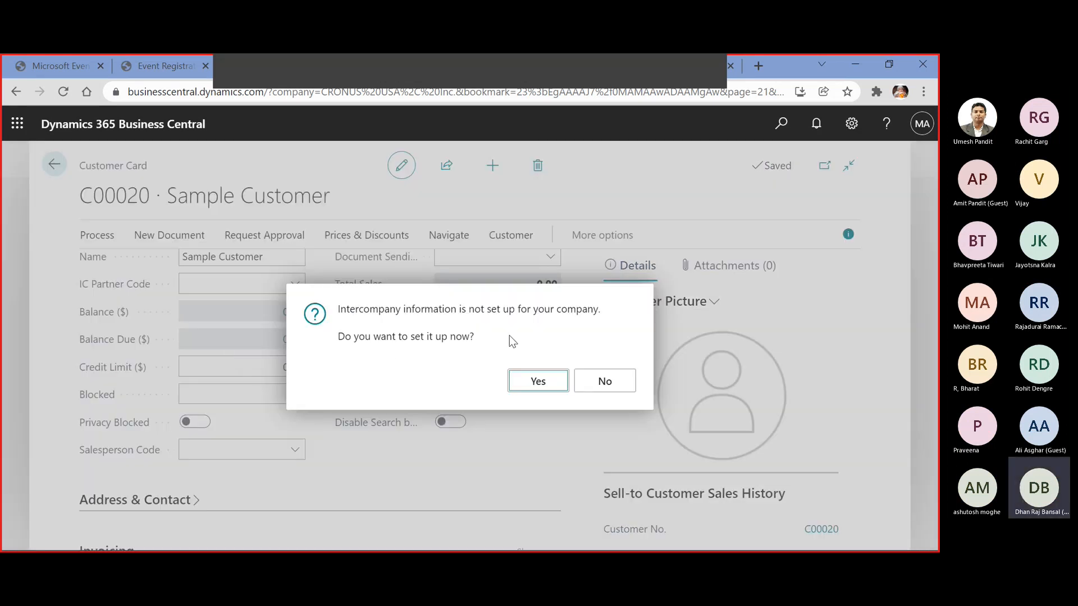
left_click(600, 384)
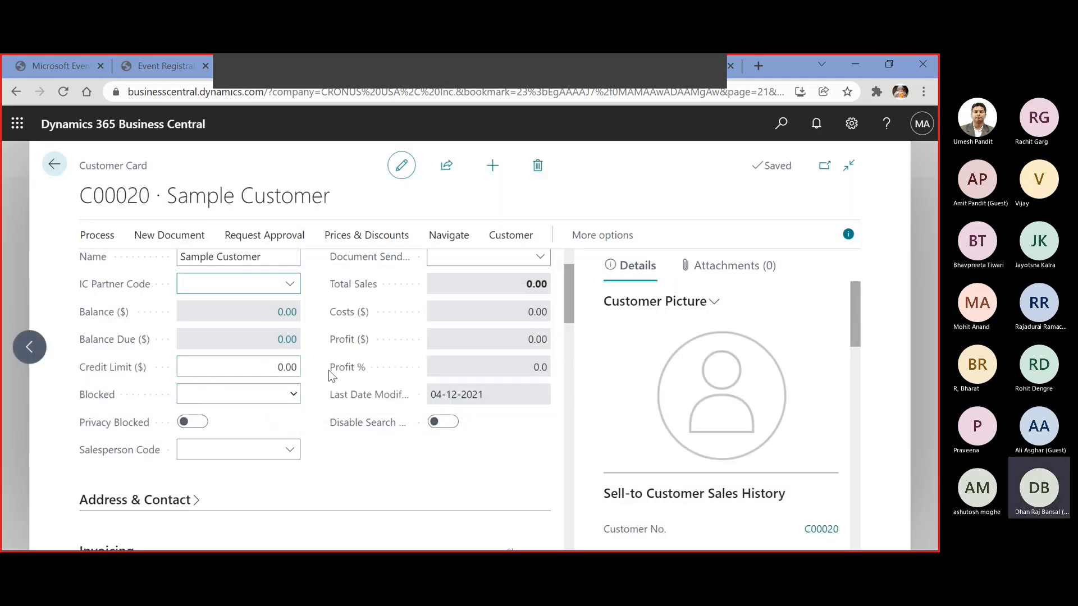
scroll(347, 367, "up", 2)
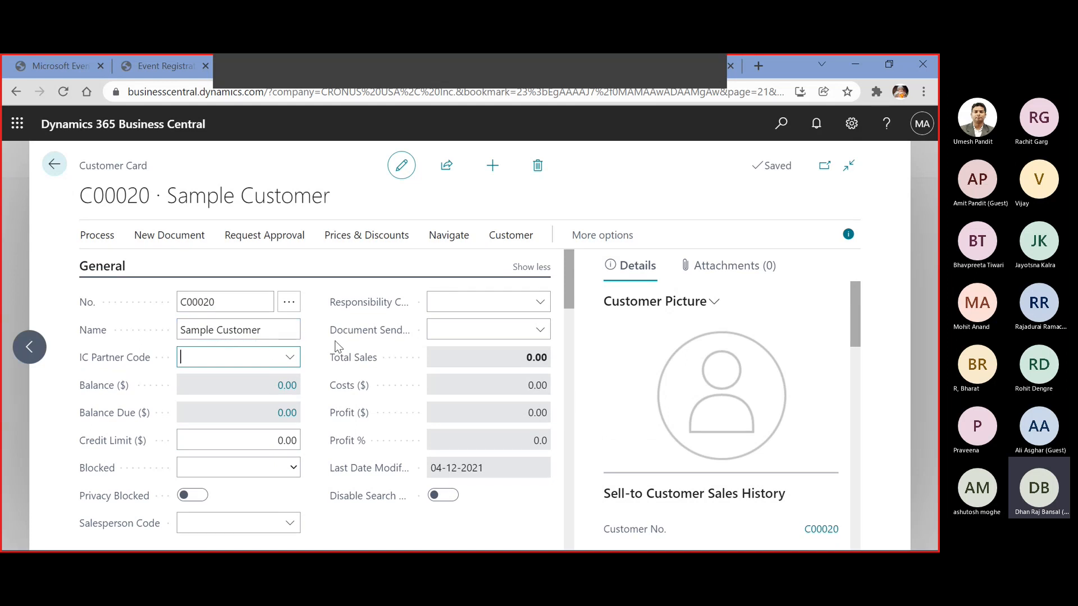
scroll(303, 387, "down", 2)
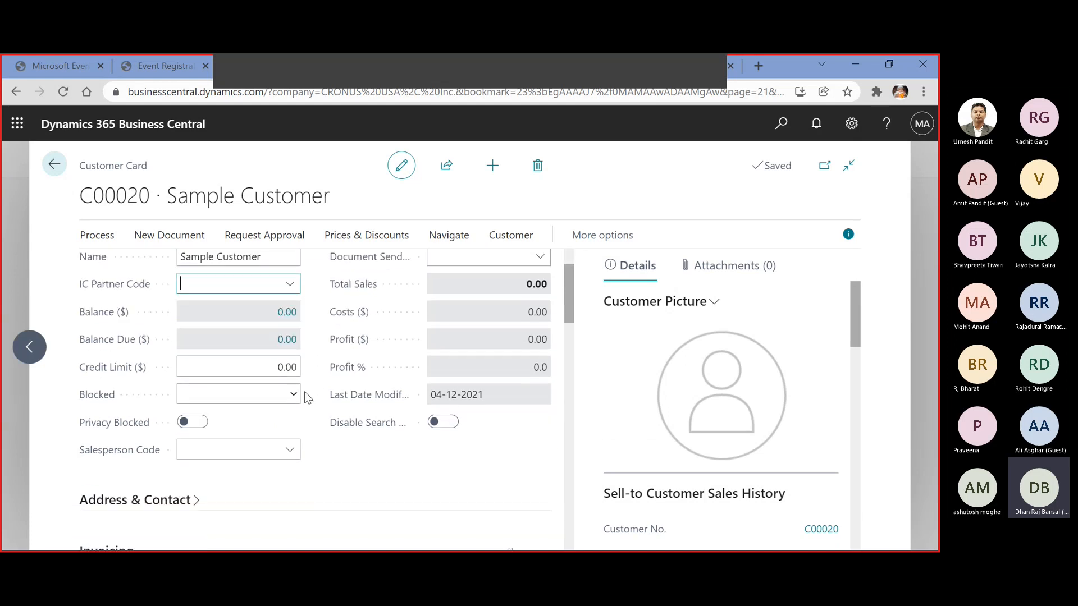
left_click(293, 395)
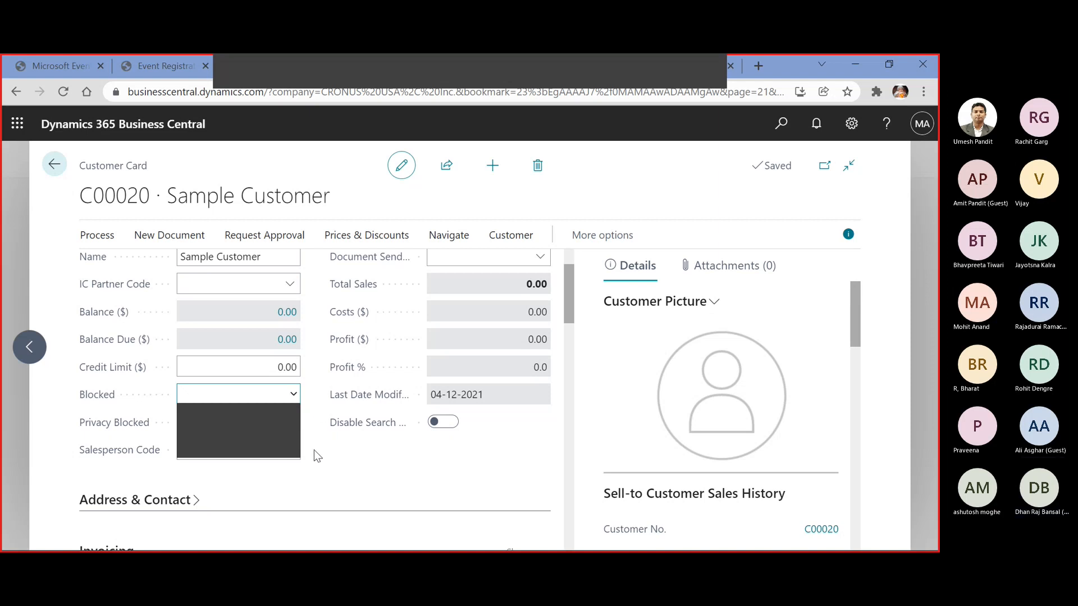
left_click(440, 477)
scroll(354, 460, "down", 1)
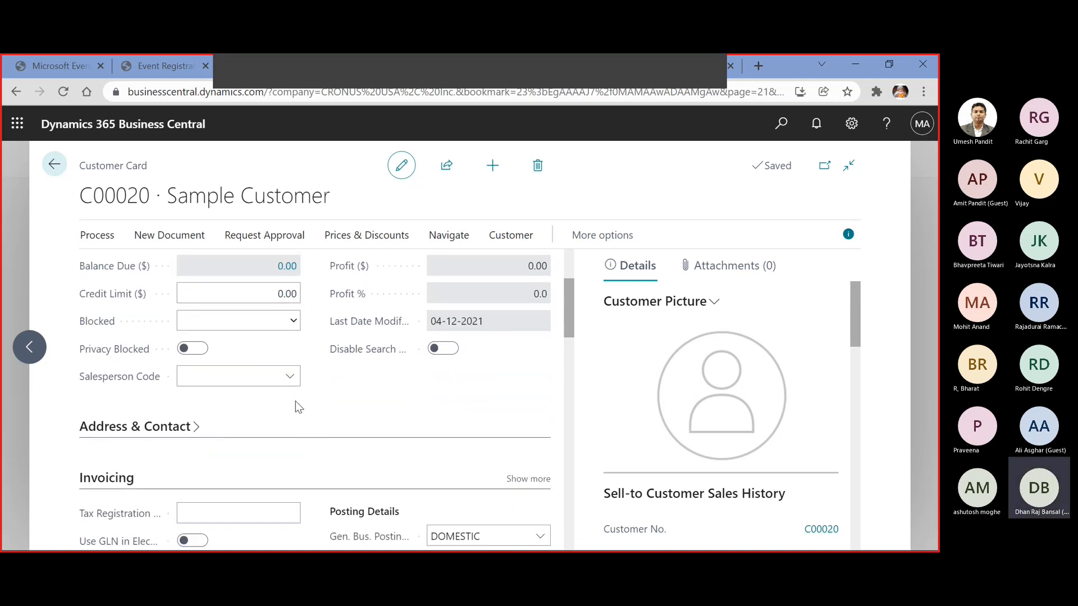
Assign the salesperson with code EH to the customer
left_click(286, 379)
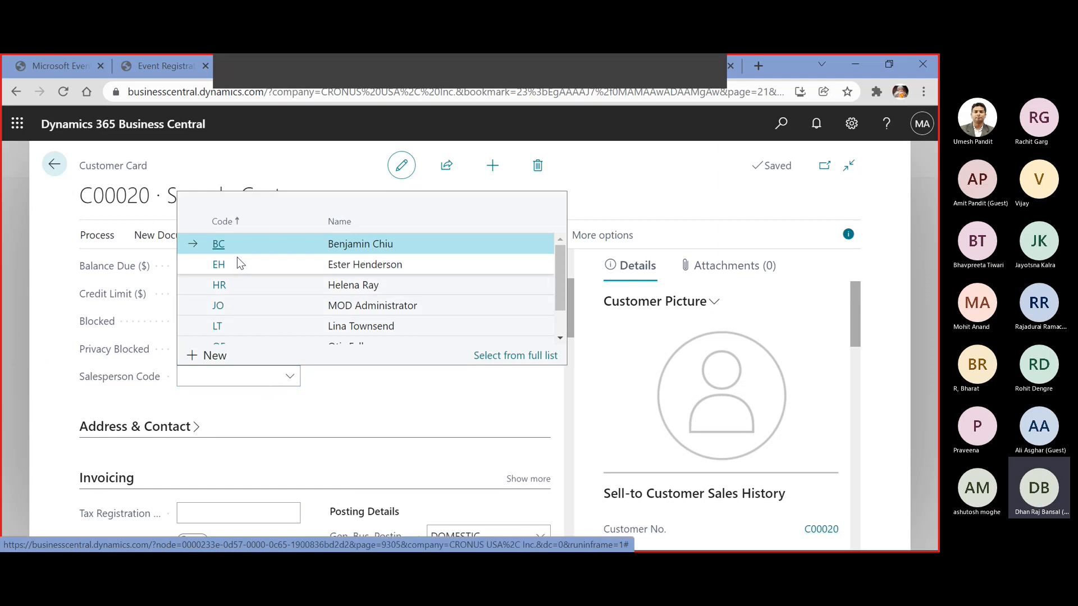
left_click(245, 267)
scroll(325, 389, "down", 4)
left_click(245, 292)
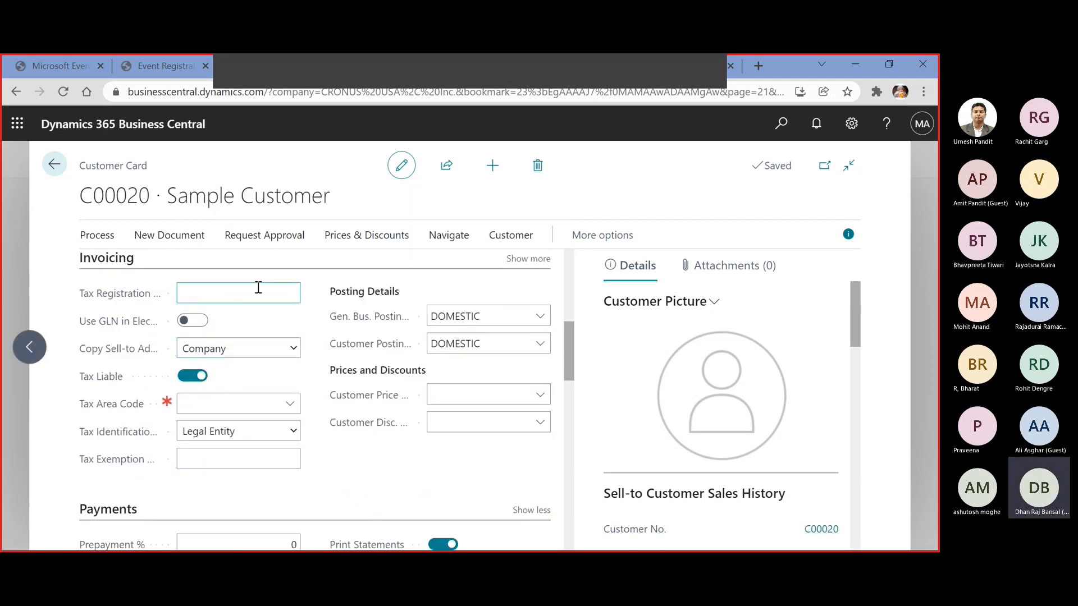
Create a new payment term from the customer's Payment Terms Code field and give it the code 45DAYS
scroll(258, 296, "down", 4)
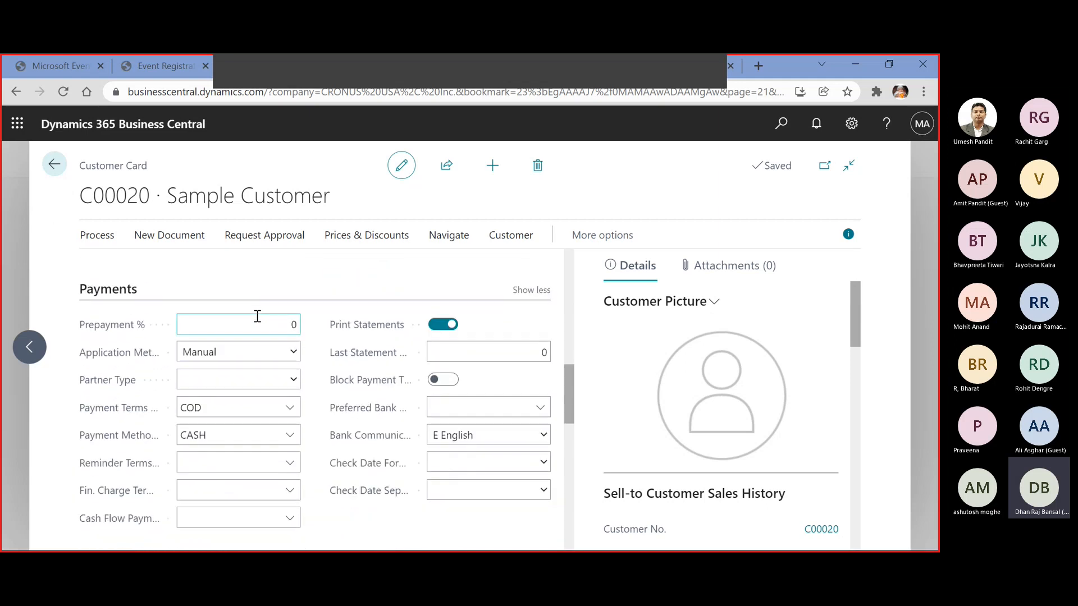
left_click(290, 414)
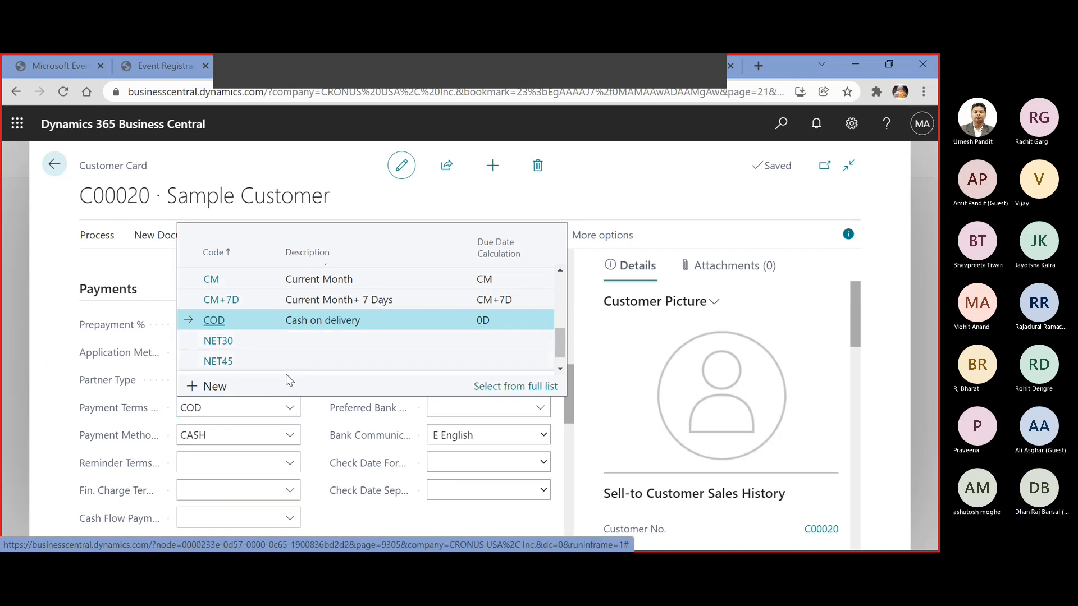
left_click(234, 385)
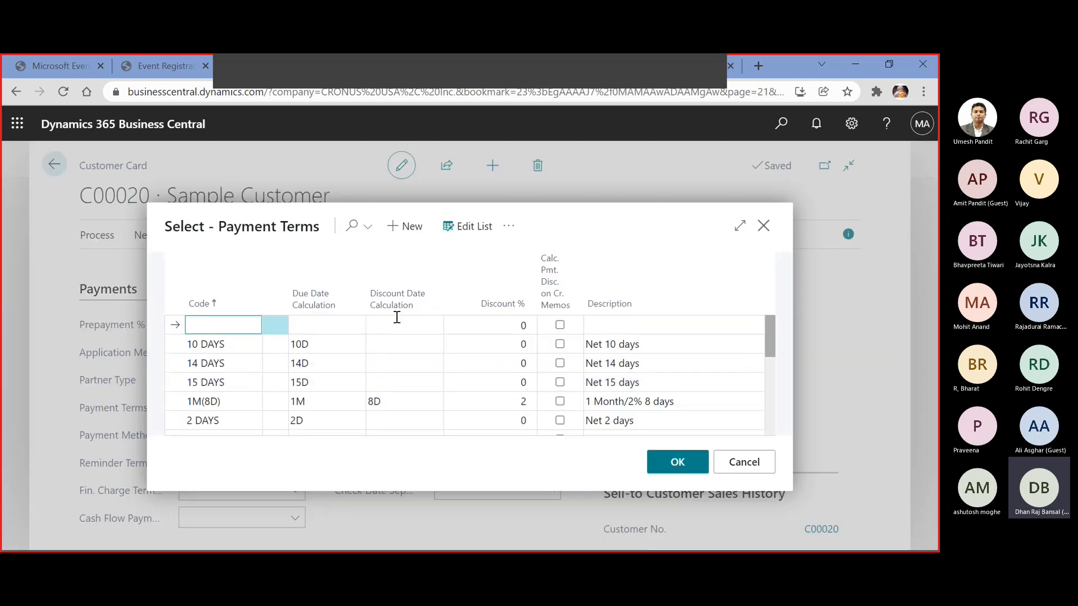
scroll(284, 366, "down", 3)
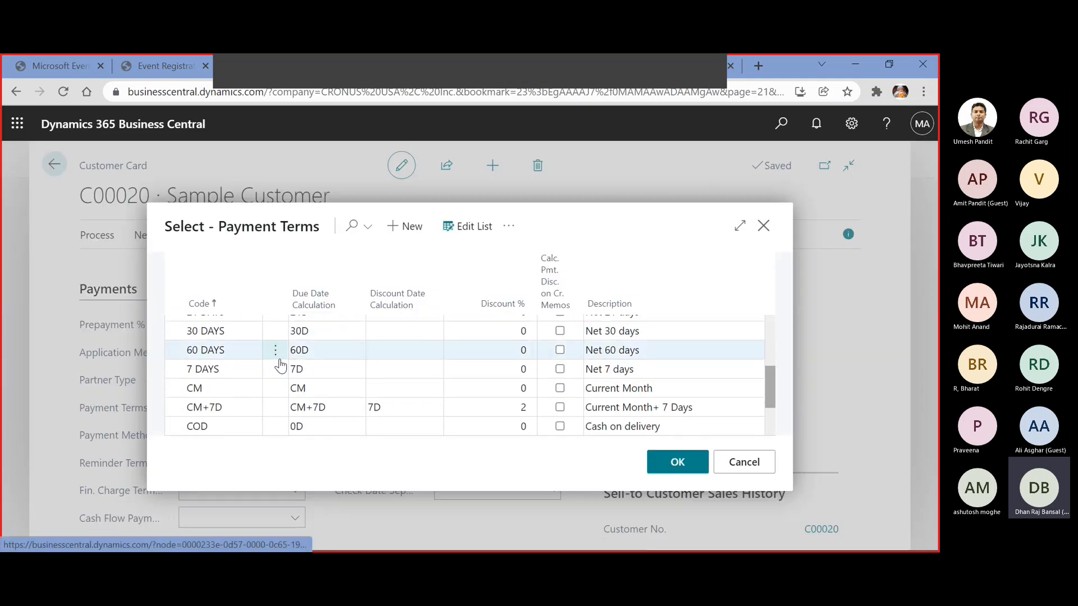
scroll(280, 367, "up", 3)
type("45")
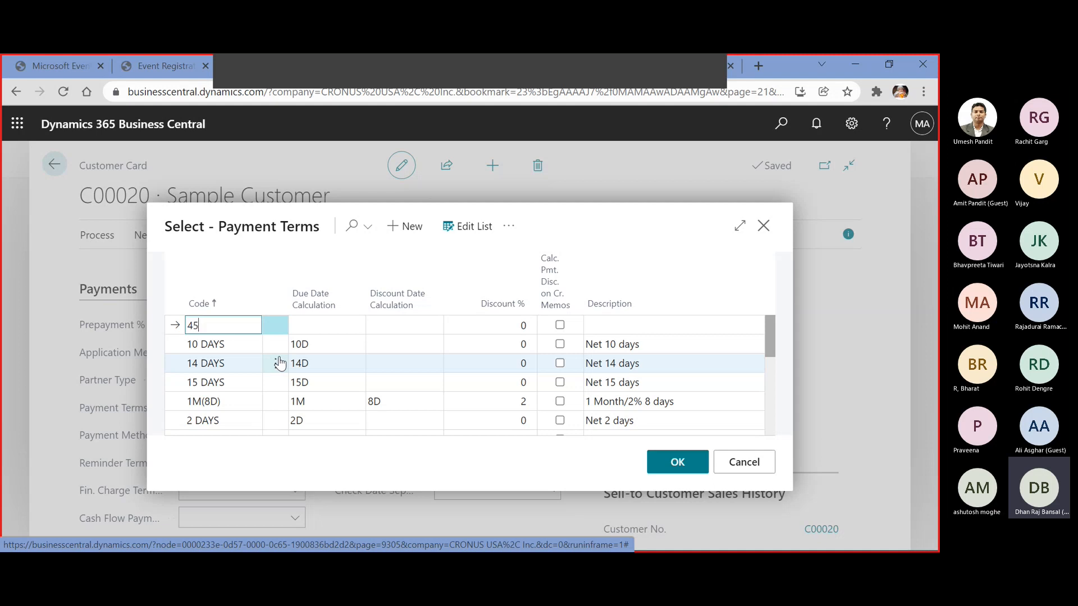
type("Days")
key("Tab")
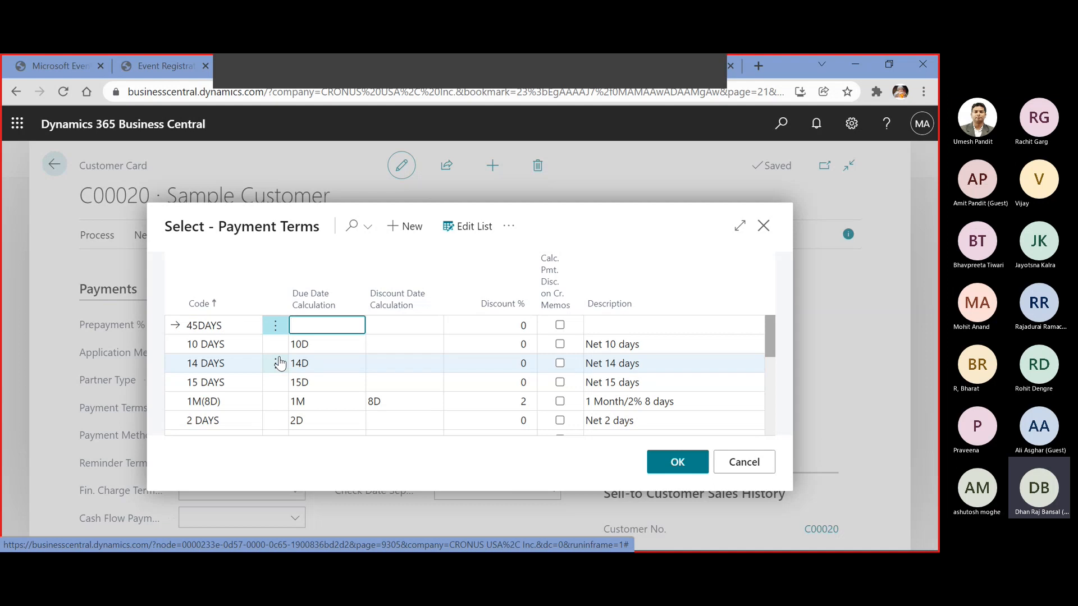
Set the due date calculation of the 45DAYS payment term to 45D
type("1")
type("45D")
key("BackSpace")
key("BackSpace")
key("BackSpace")
key("BackSpace")
type("45D")
key("Tab")
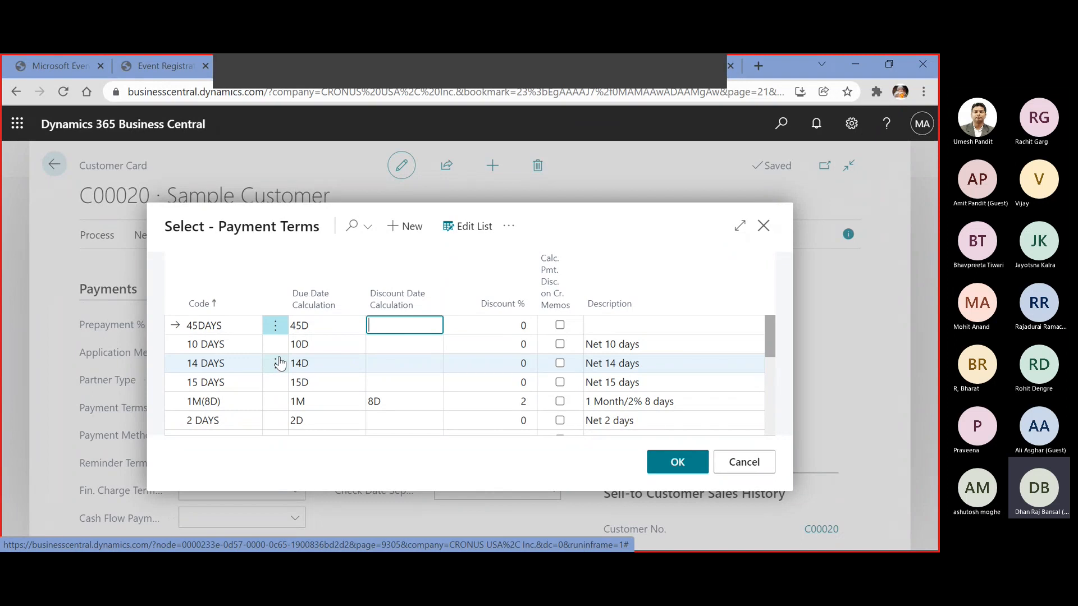
Set the 45DAYS term's discount date calculation to 15D and its discount percentage to 1
type("15D")
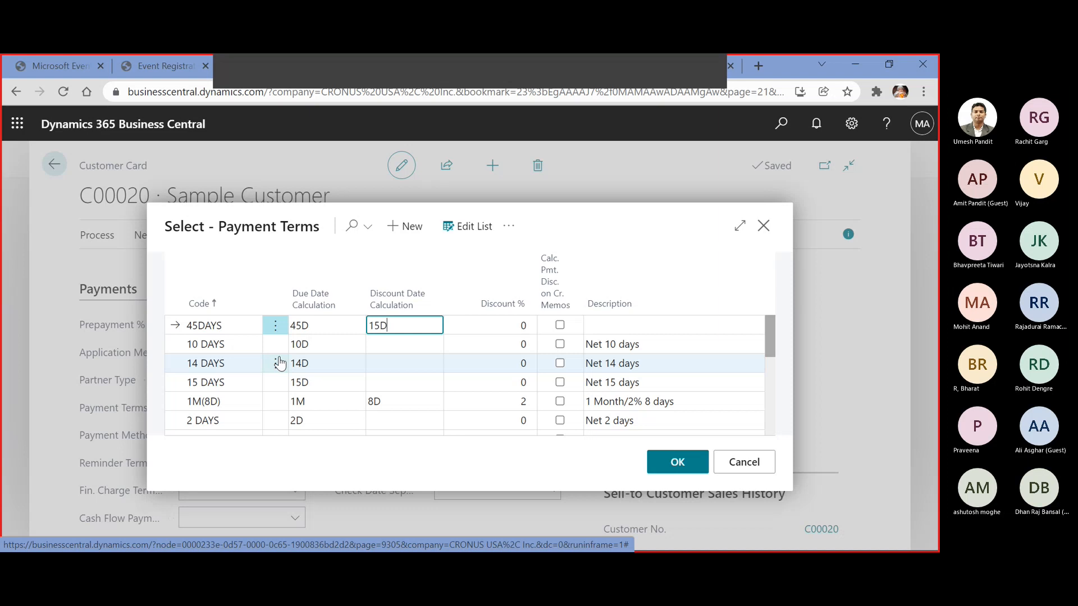
key("Tab")
type("1")
key("Tab")
key("Tab")
Describe the 45DAYS payment term as "Net 45 days" and close the payment terms list
type("N")
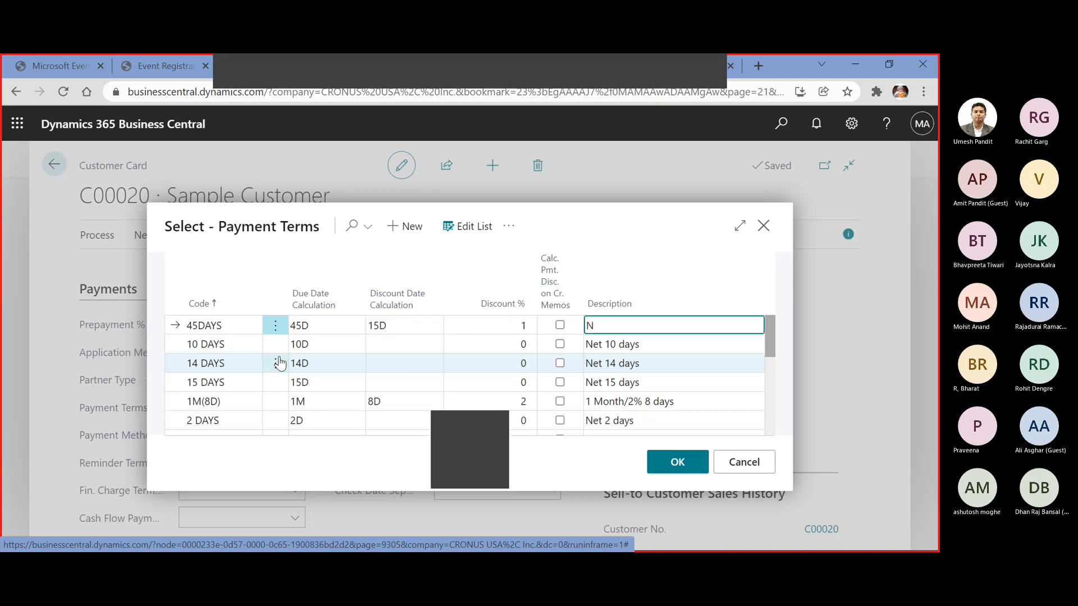
type("et 4")
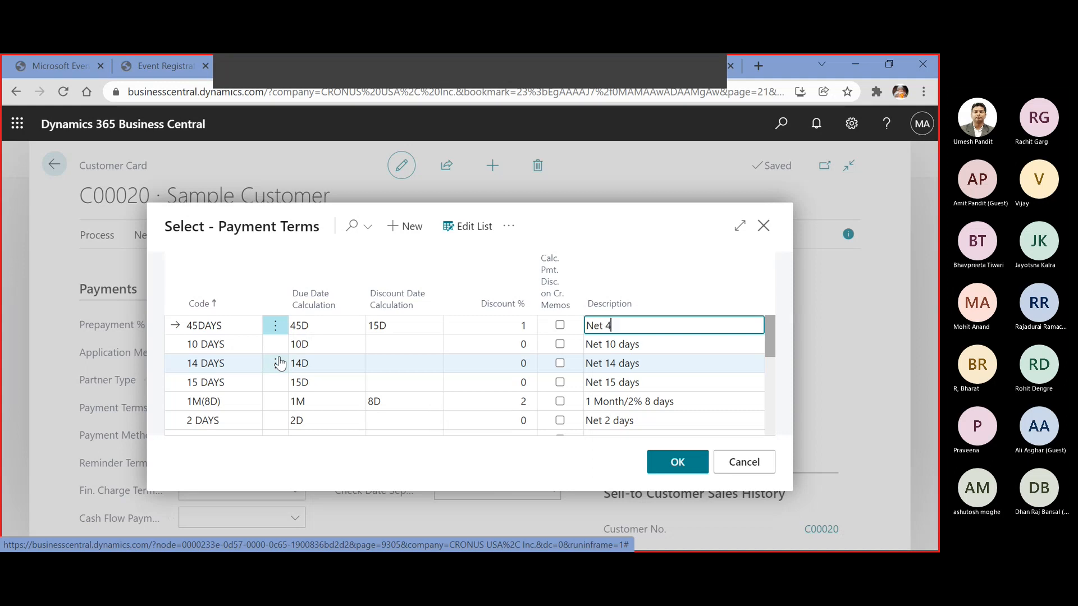
type("5 days")
key("Down")
key("Up")
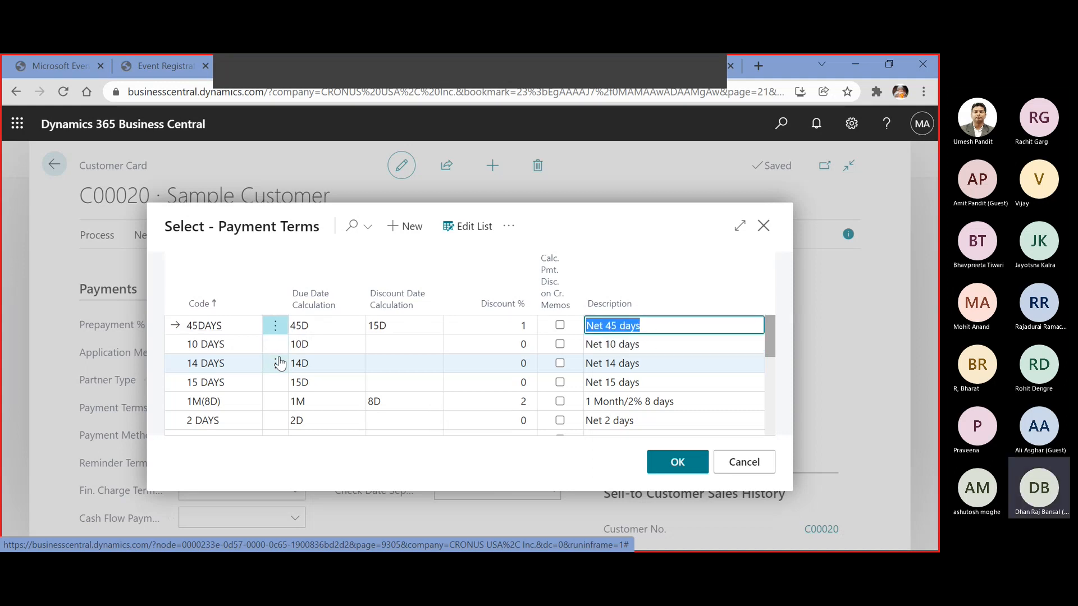
key("Down")
key("Up")
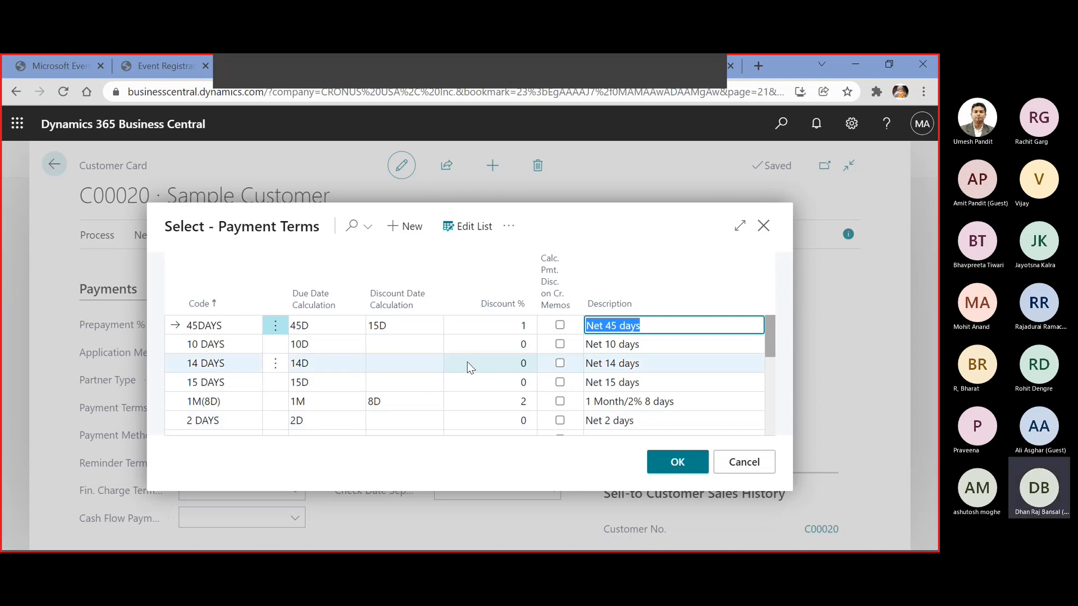
scroll(467, 362, "down", 5)
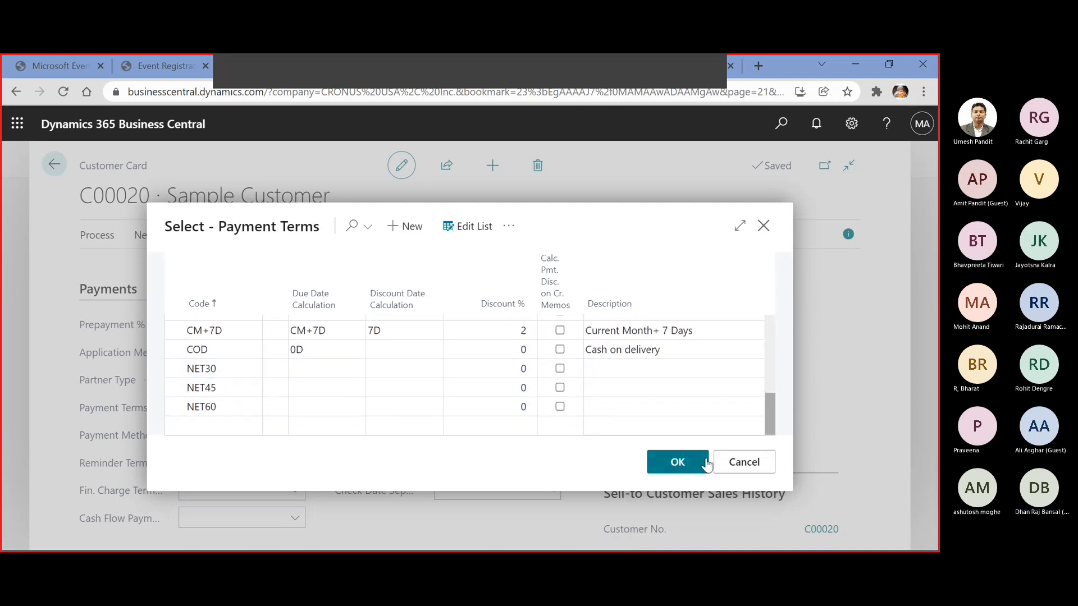
left_click(654, 461)
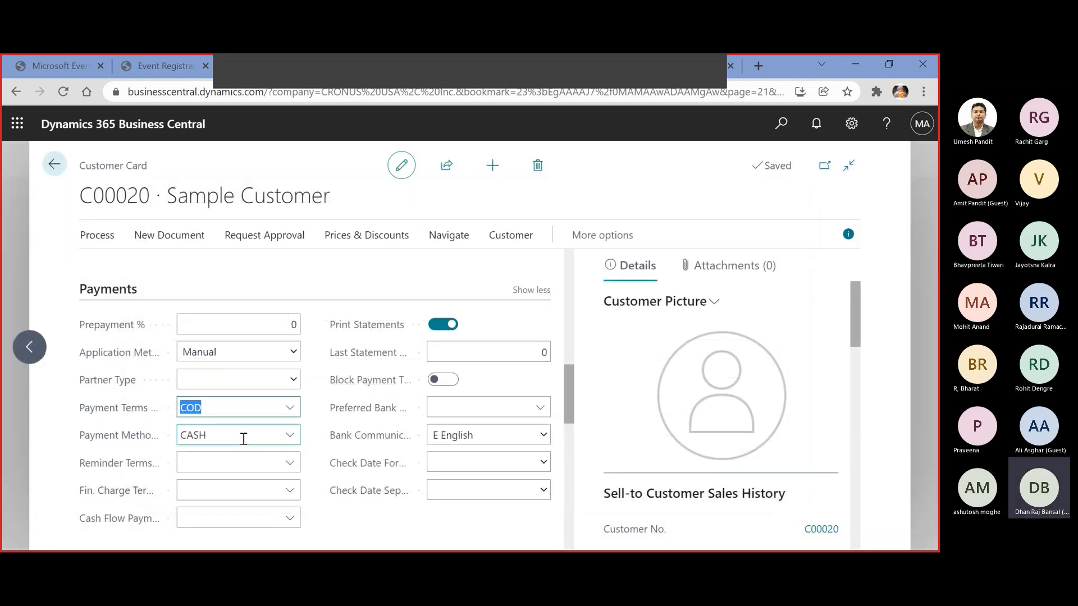
Examine the payment methods available for the customer, including the CASH method's balancing account number, and cancel without changes
left_click(289, 436)
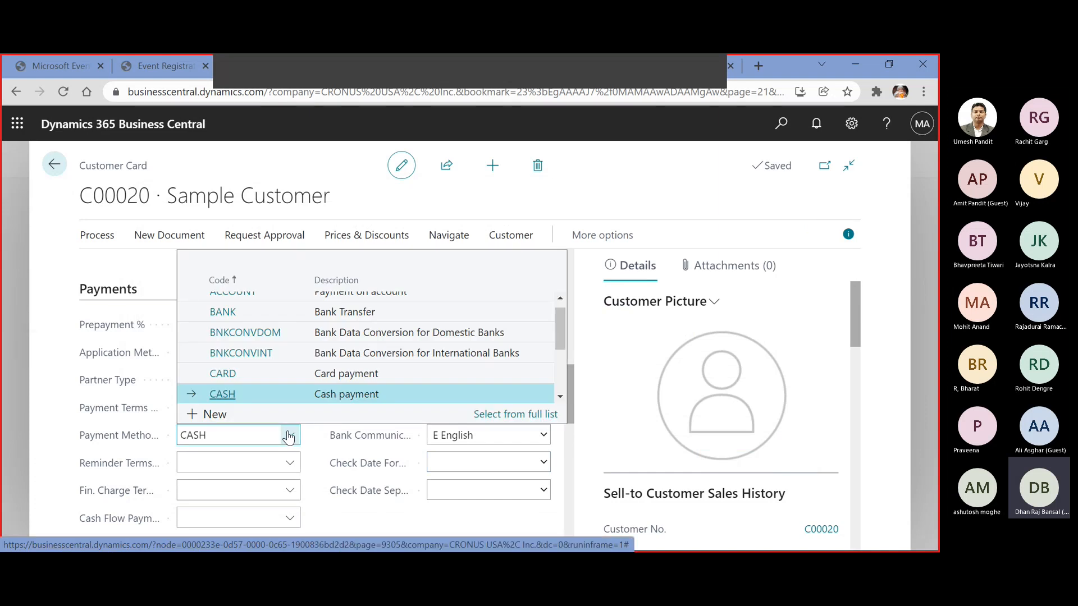
left_click(216, 415)
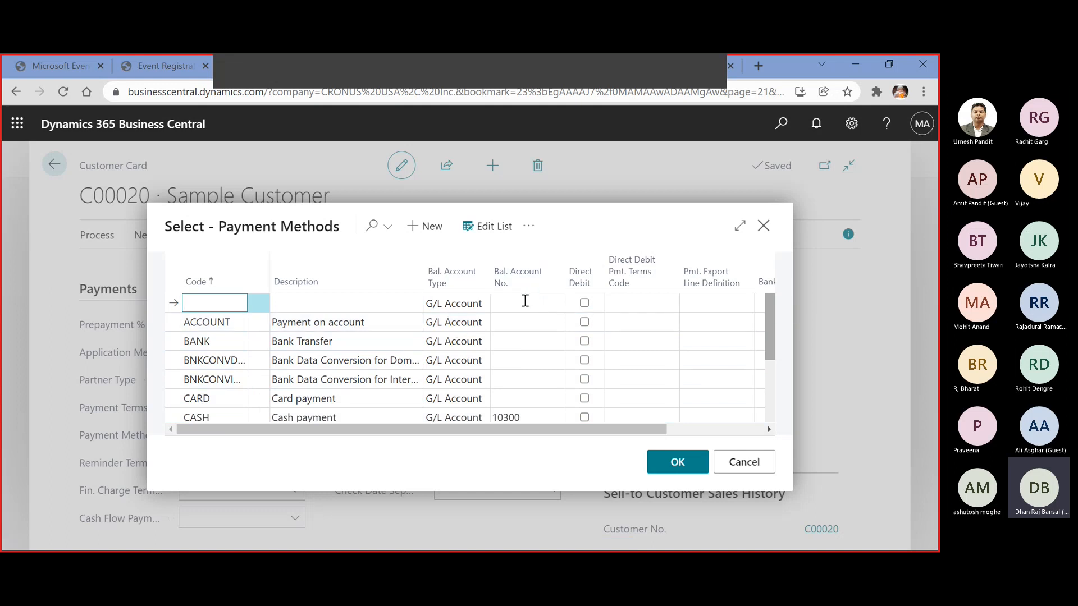
scroll(525, 301, "down", 3)
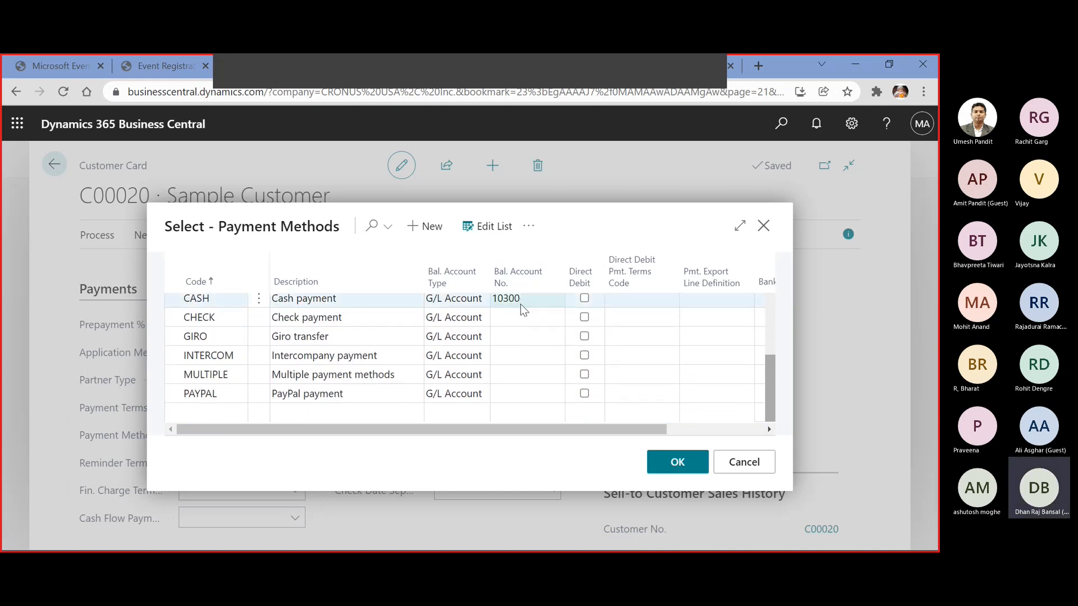
scroll(520, 305, "up", 3)
scroll(520, 304, "down", 3)
scroll(520, 304, "up", 3)
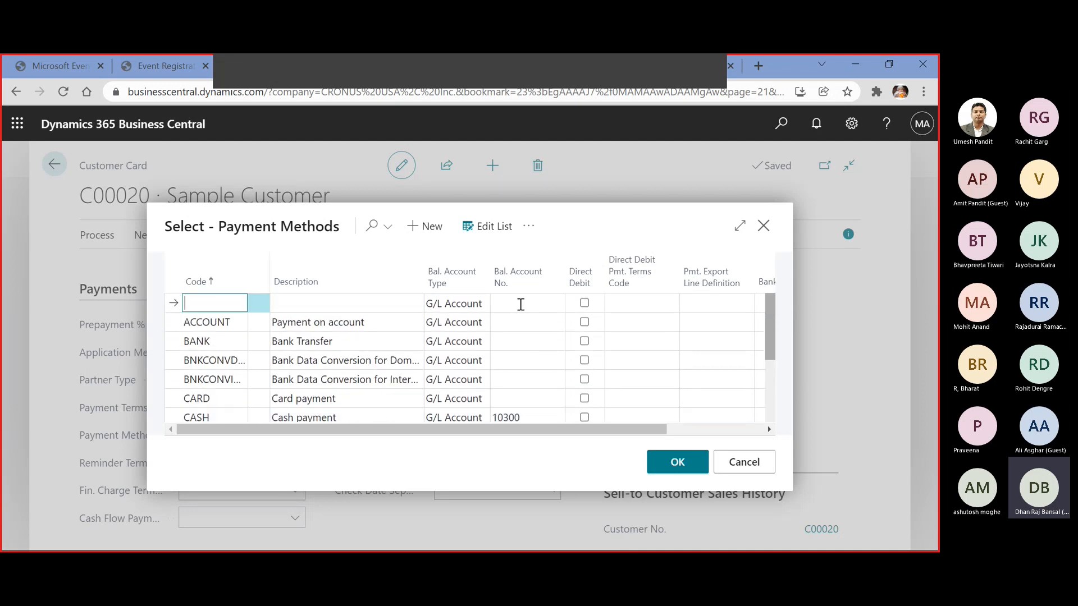
scroll(520, 304, "down", 3)
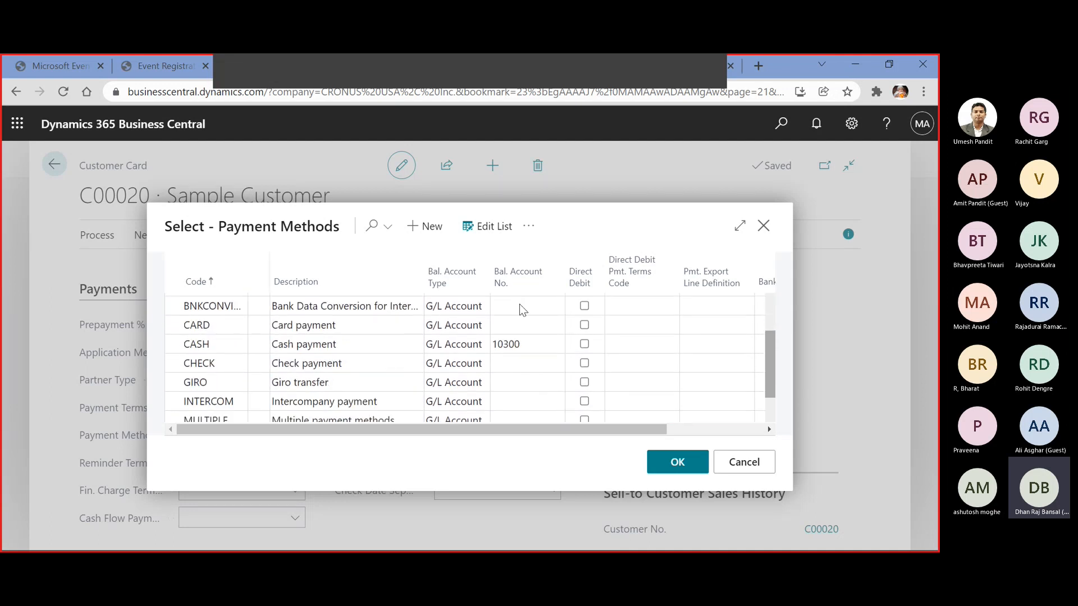
left_click(544, 348)
left_click(540, 324)
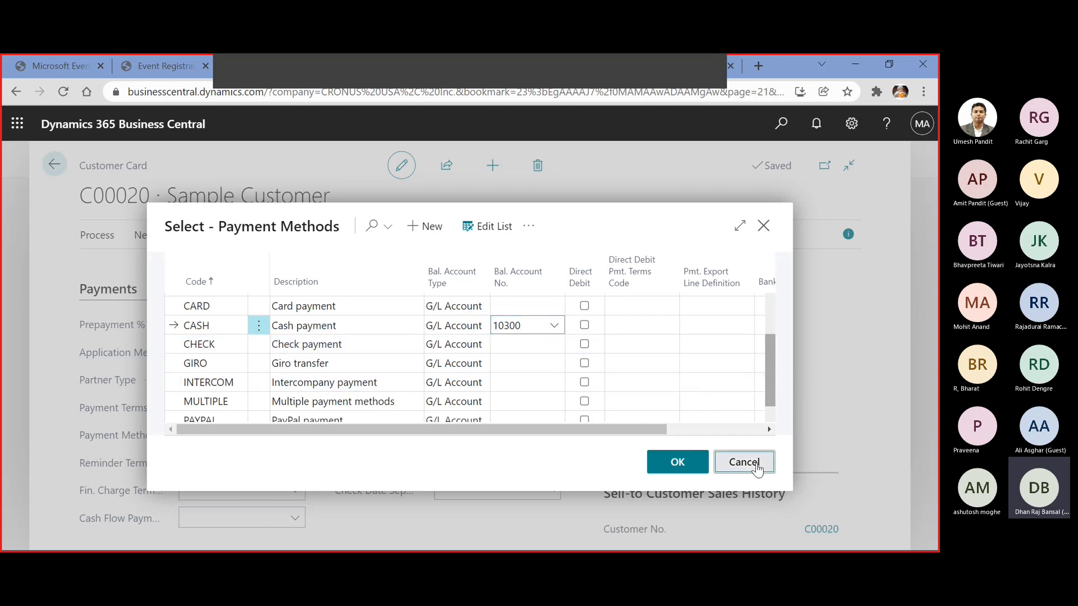
left_click(747, 462)
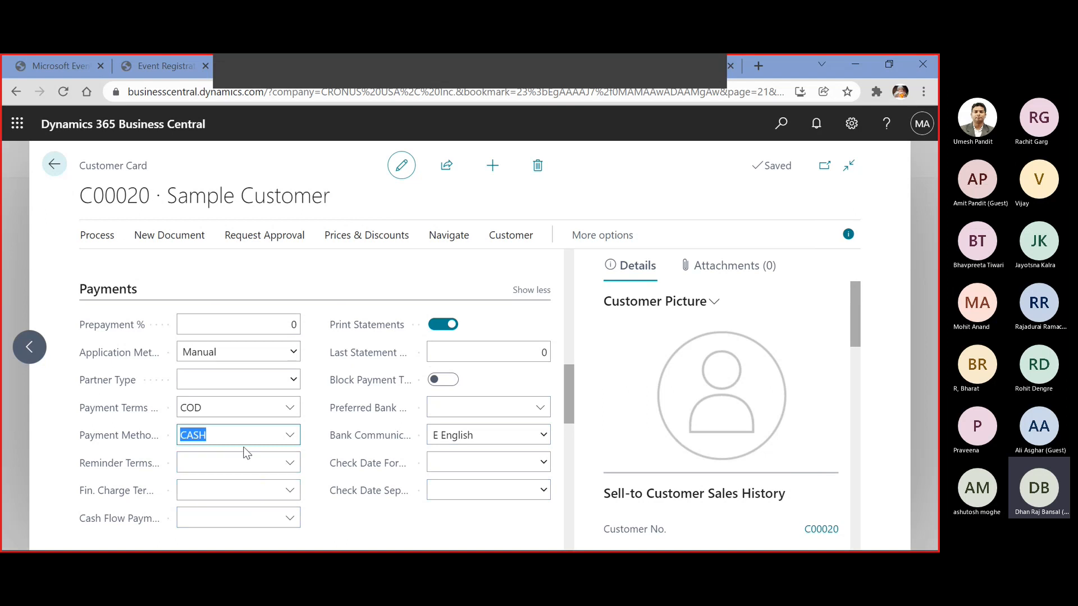
View the customer's Reminder Terms Code options without choosing one
left_click(202, 463)
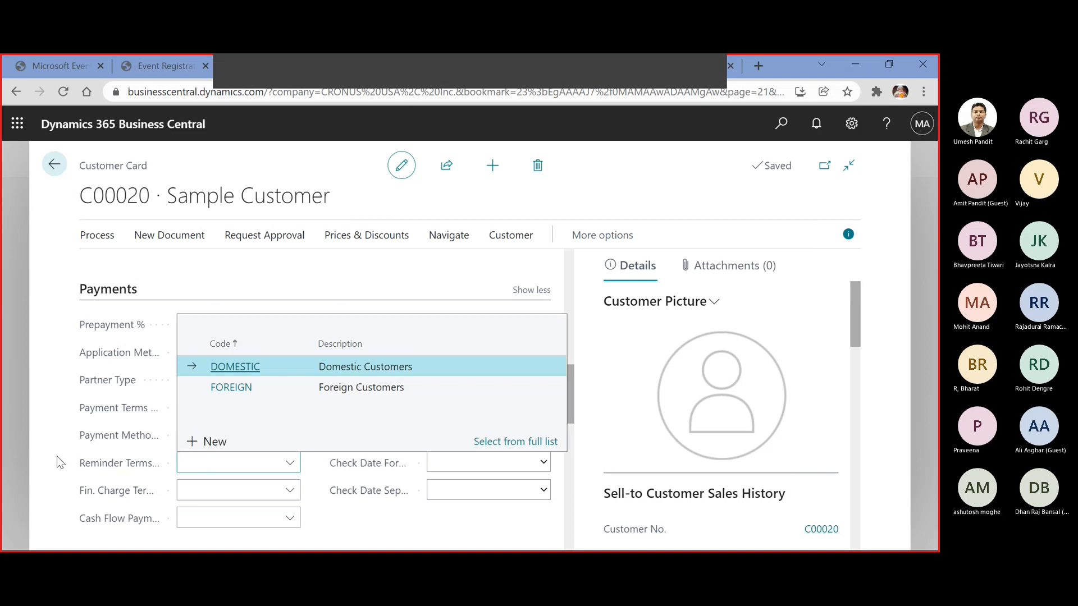
key("Escape")
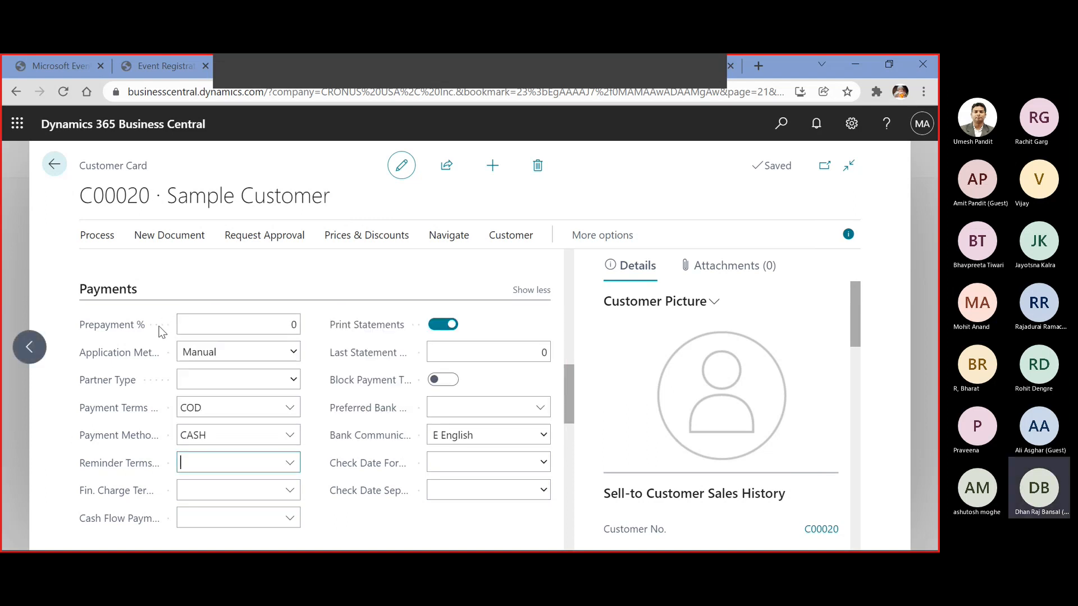
scroll(159, 323, "up", 10)
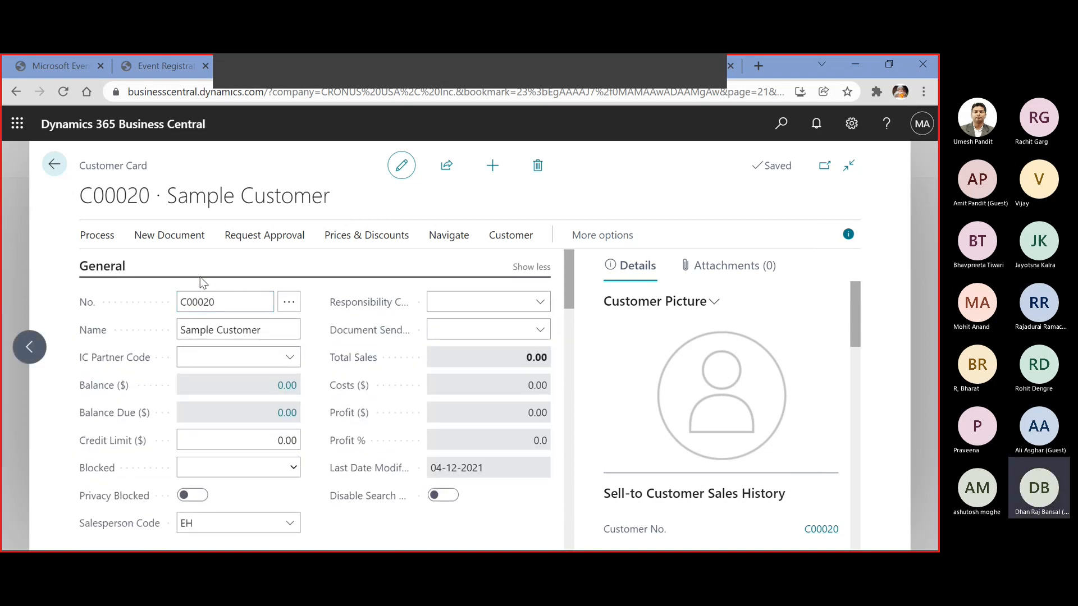
View the customer's sales prices page and its item number lookup, and return to the customer card without adding a price
left_click(360, 237)
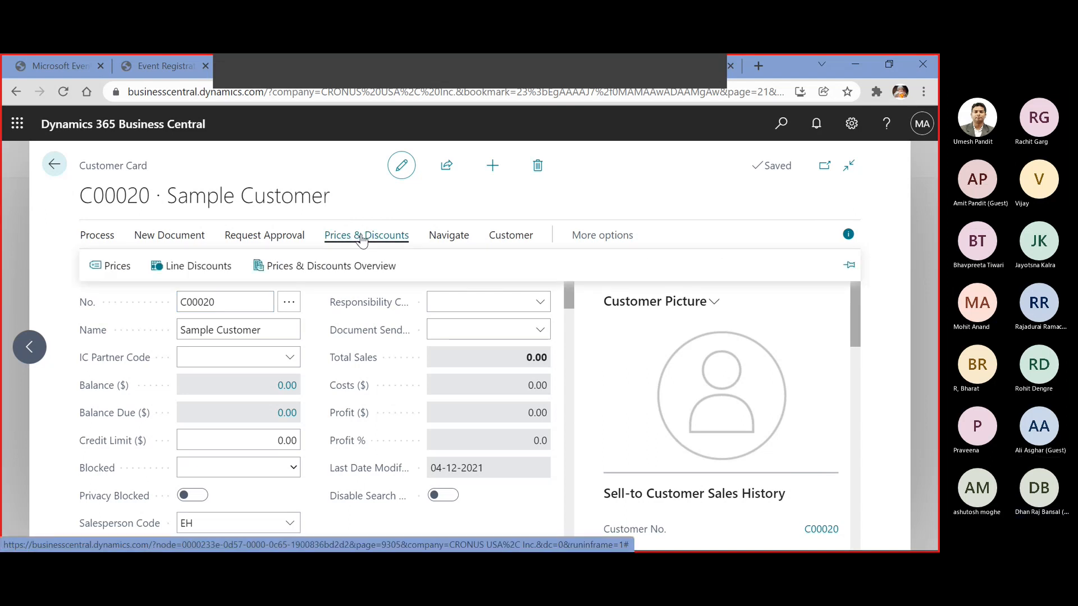
left_click(119, 266)
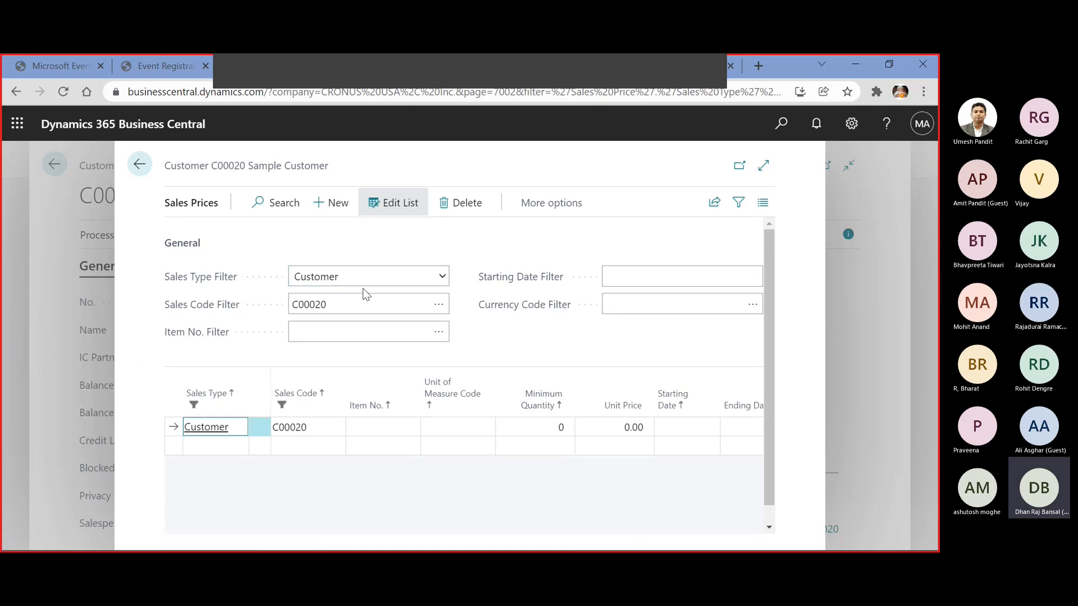
left_click(371, 430)
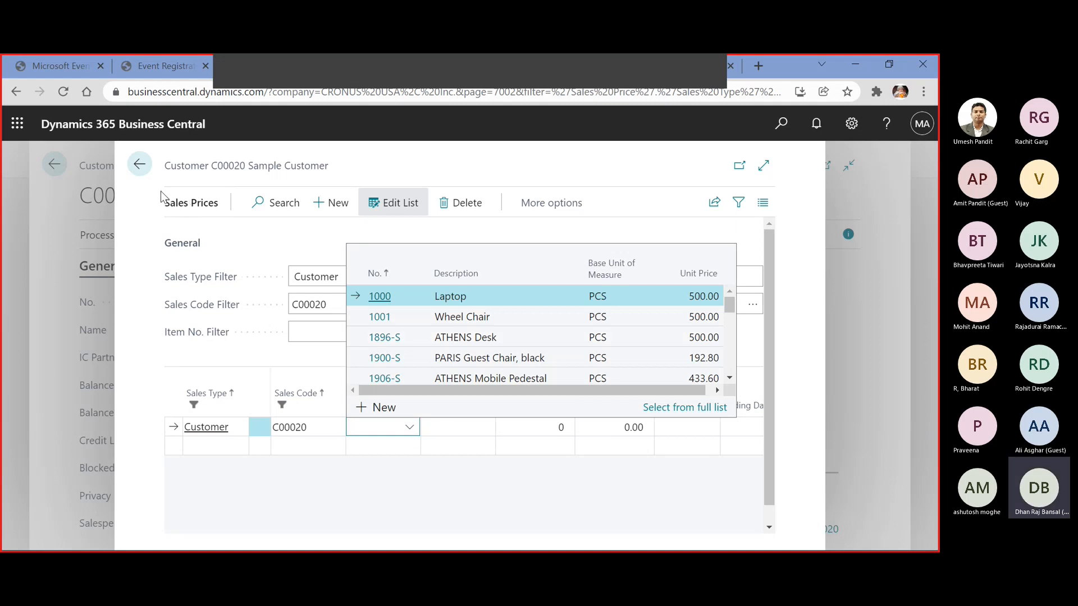
left_click(140, 167)
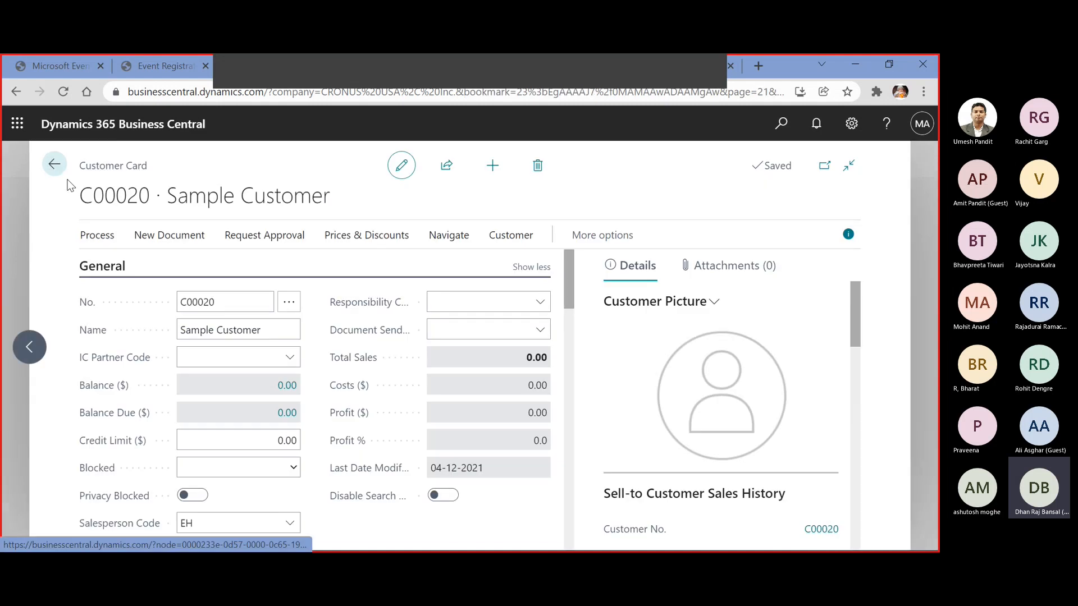
Leave the customer card and open the list of items
left_click(54, 164)
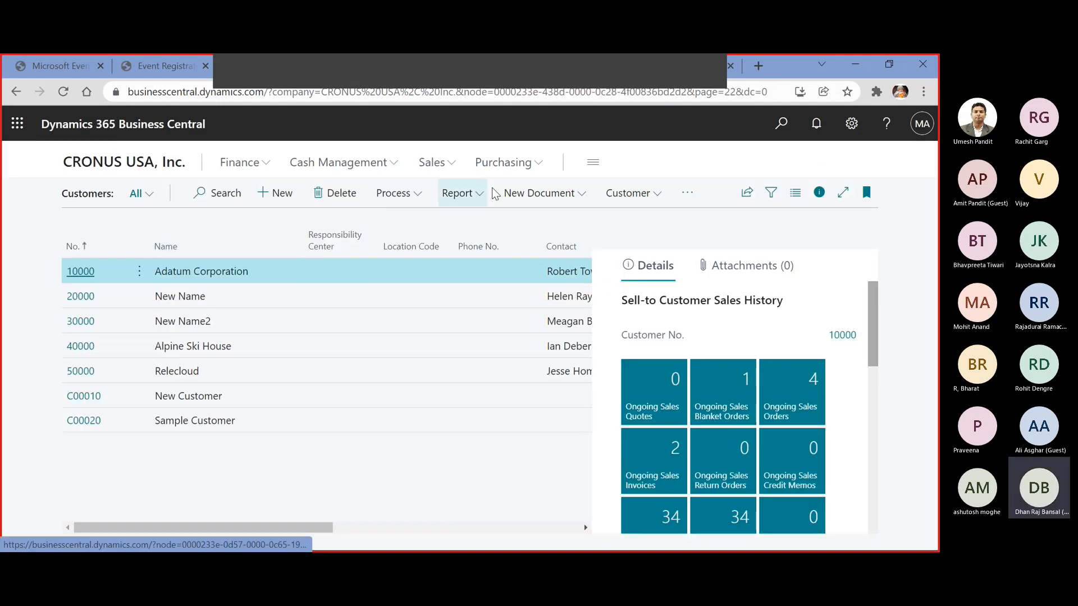
left_click(451, 164)
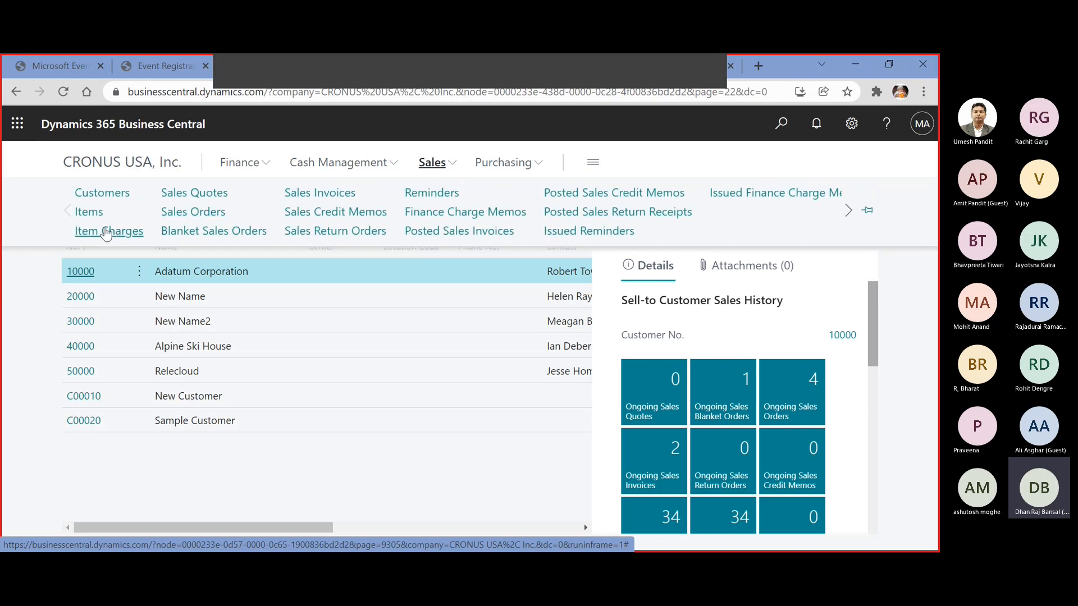
left_click(86, 217)
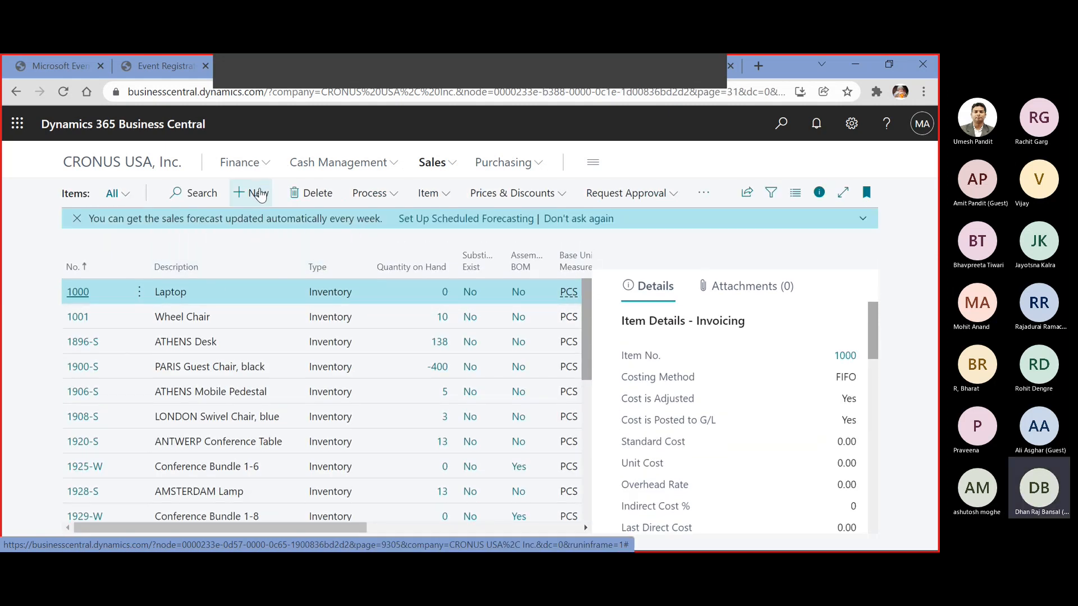
Create a new item from the Office furniture template, ITEM000006
left_click(262, 195)
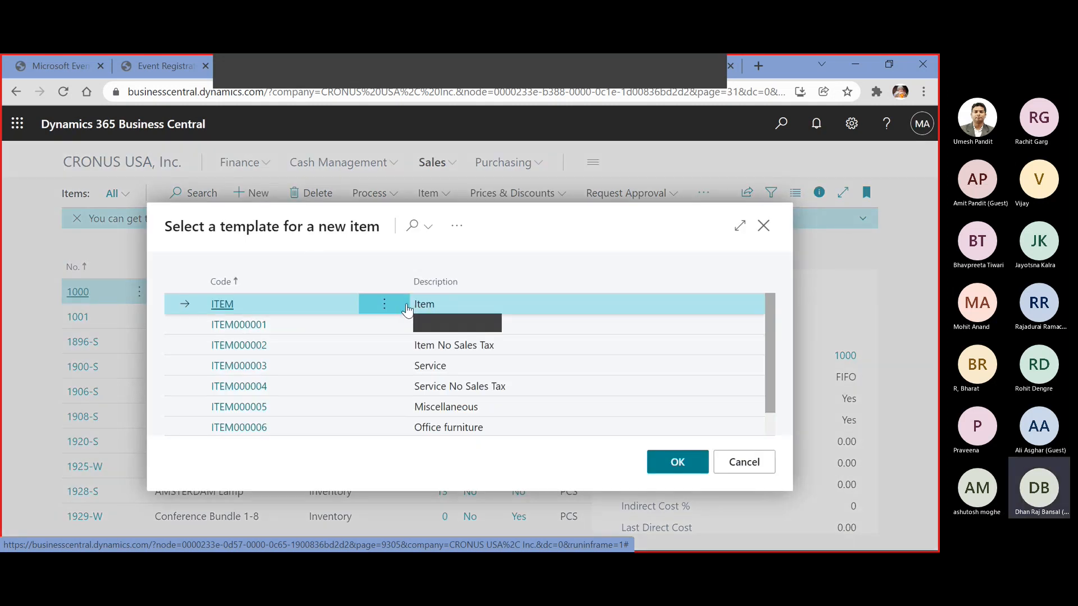
scroll(407, 309, "down", 1)
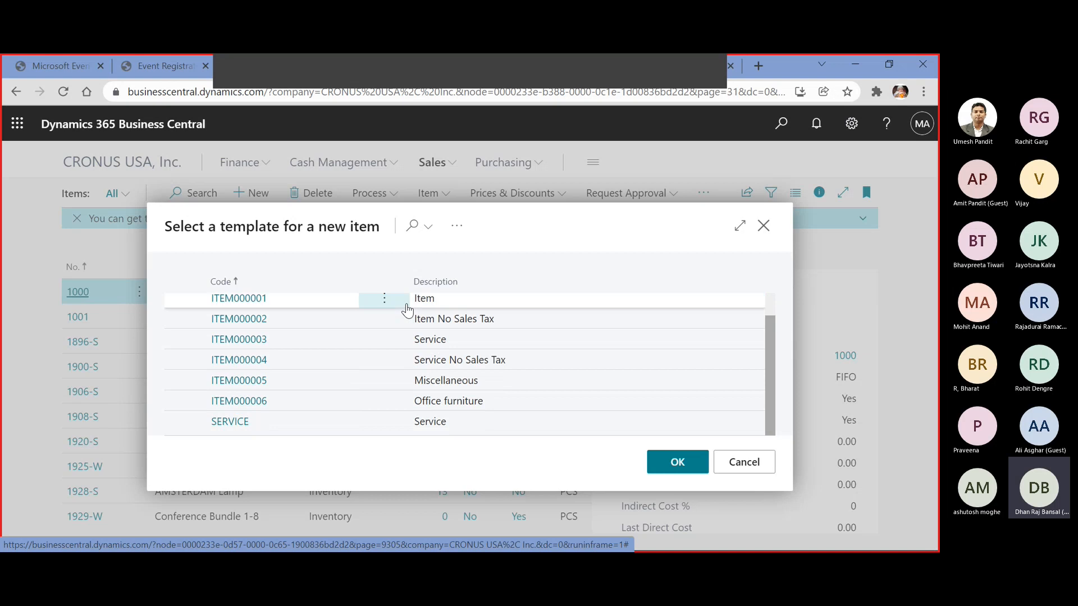
scroll(407, 310, "up", 1)
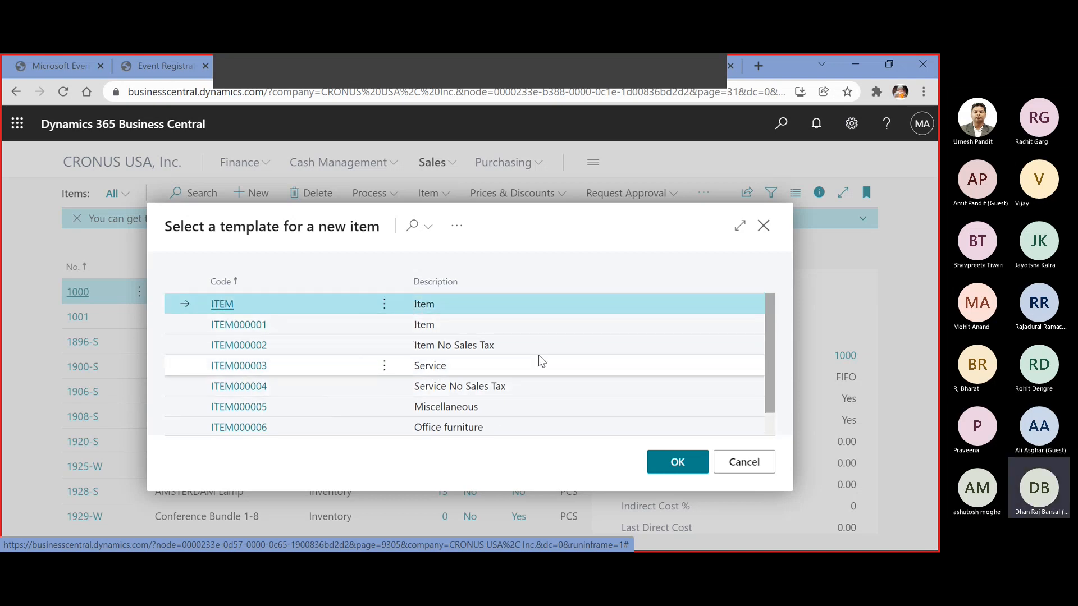
scroll(539, 359, "down", 1)
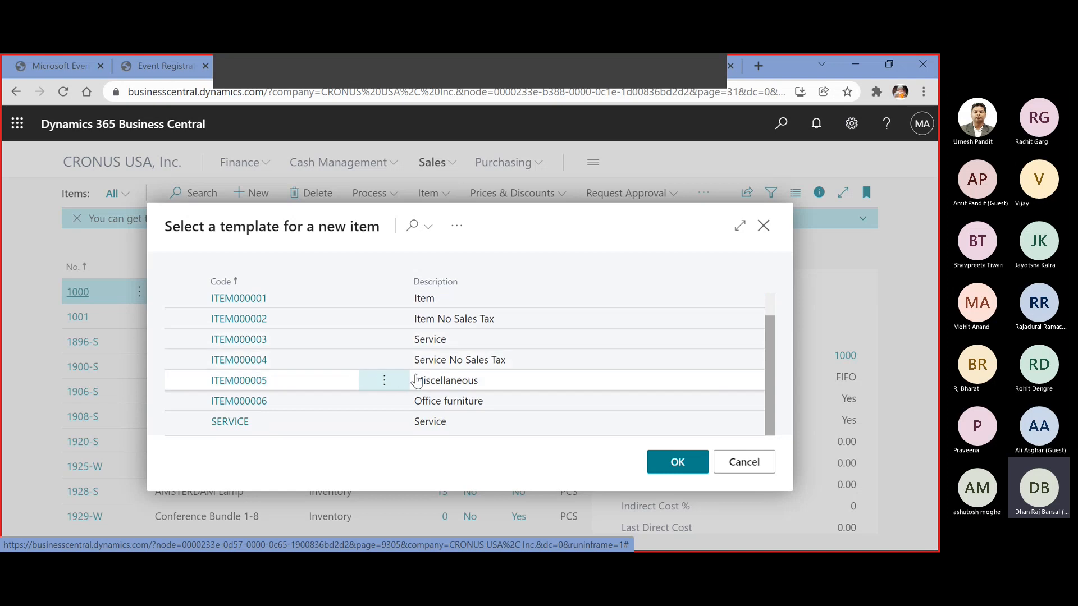
left_click(248, 401)
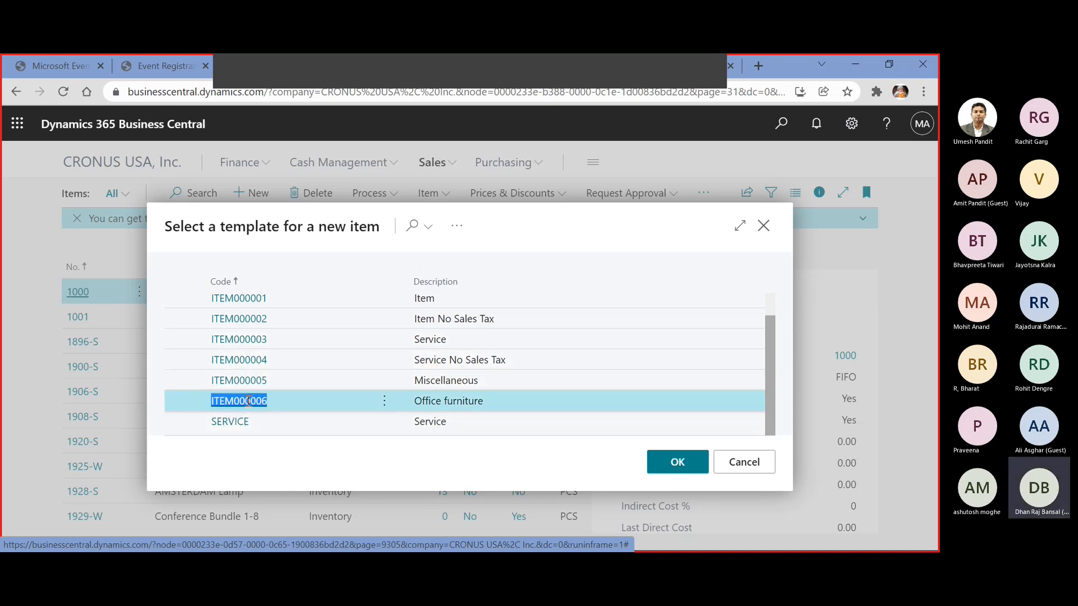
left_click(678, 462)
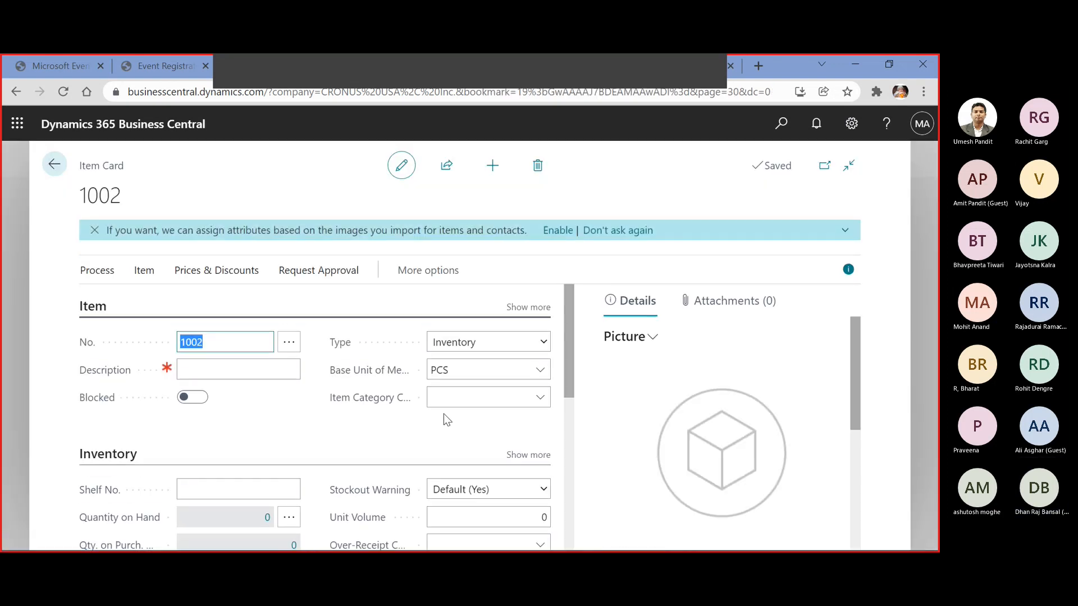
Enter Chair as the new item's description and assign it the item category CHAIR
left_click(262, 388)
left_click(217, 370)
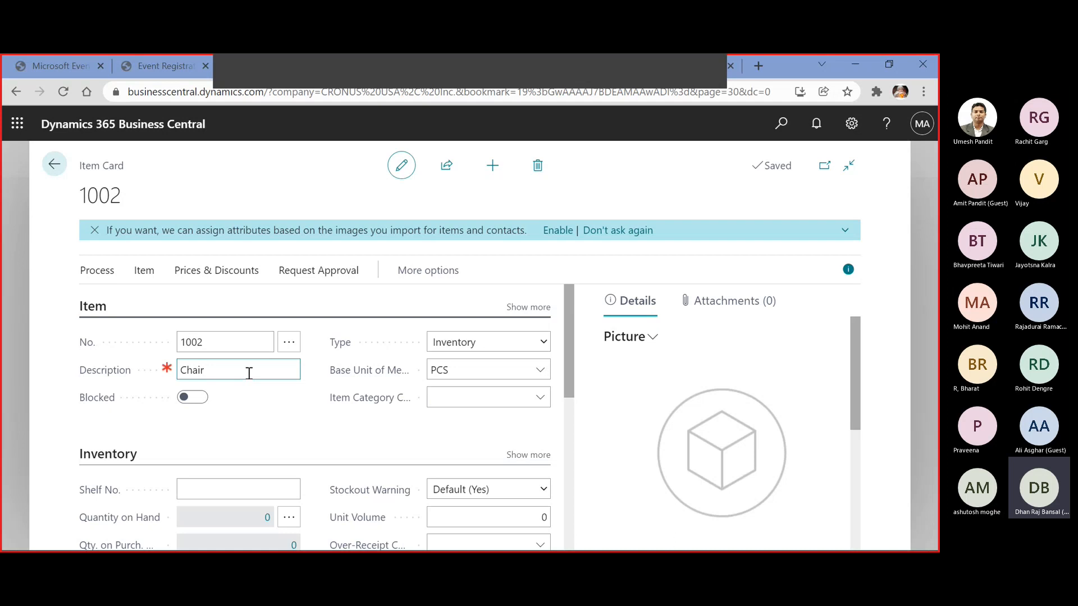
scroll(248, 373, "down", 1)
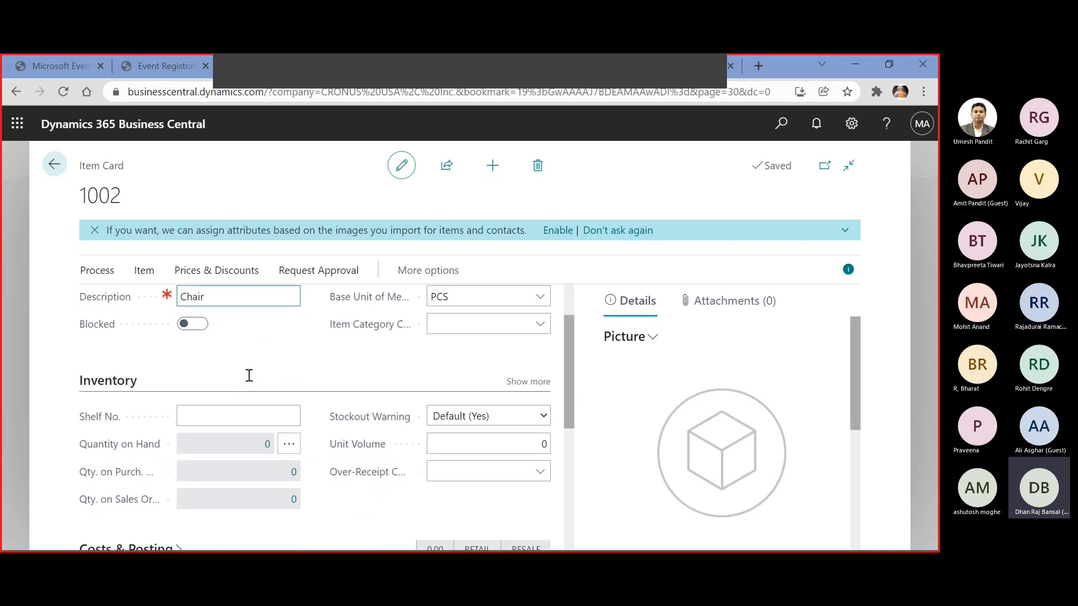
scroll(238, 386, "up", 1)
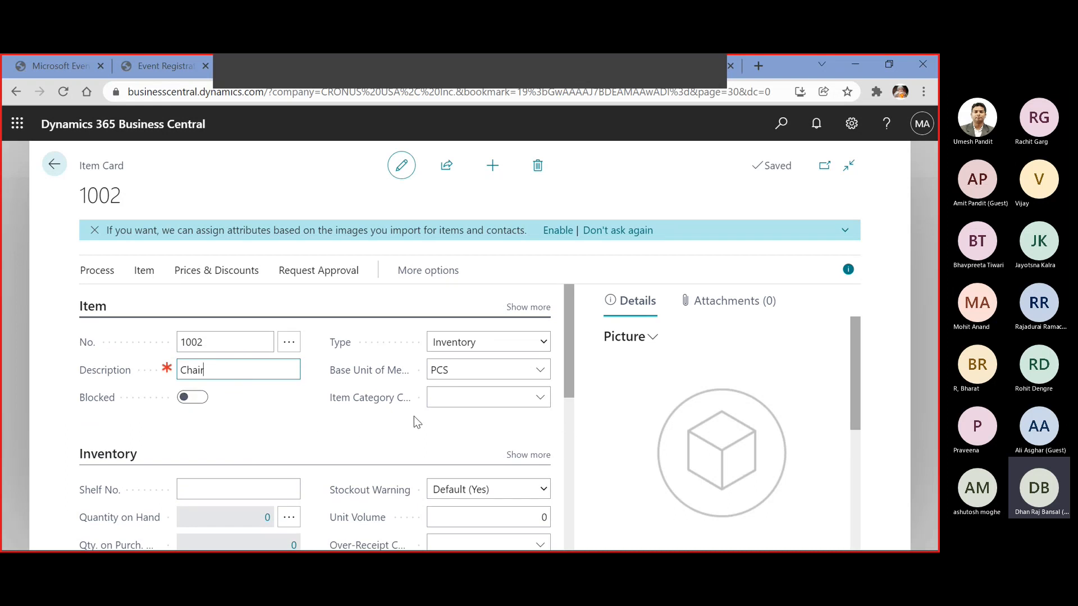
left_click(540, 397)
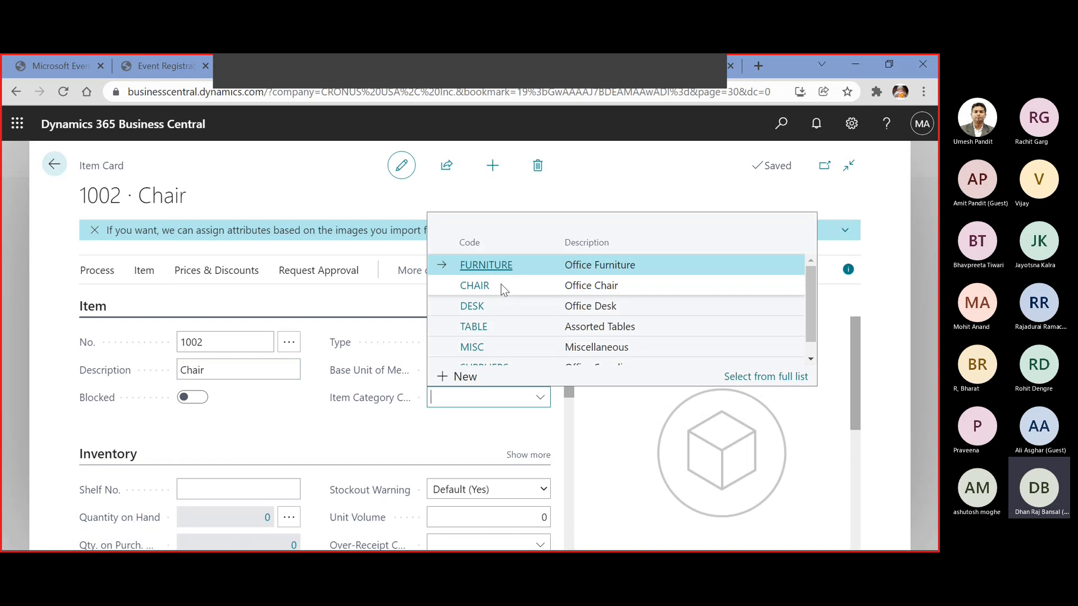
left_click(496, 298)
Examine the item's Costs & Posting details, including the costing method, unit cost and posting groups
scroll(441, 393, "down", 4)
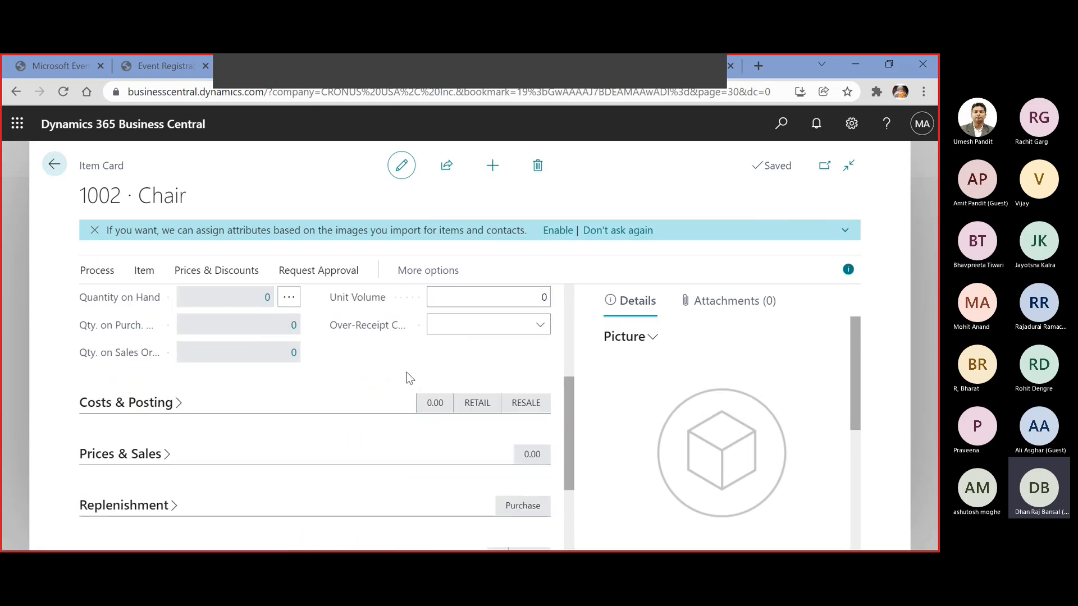
left_click(130, 404)
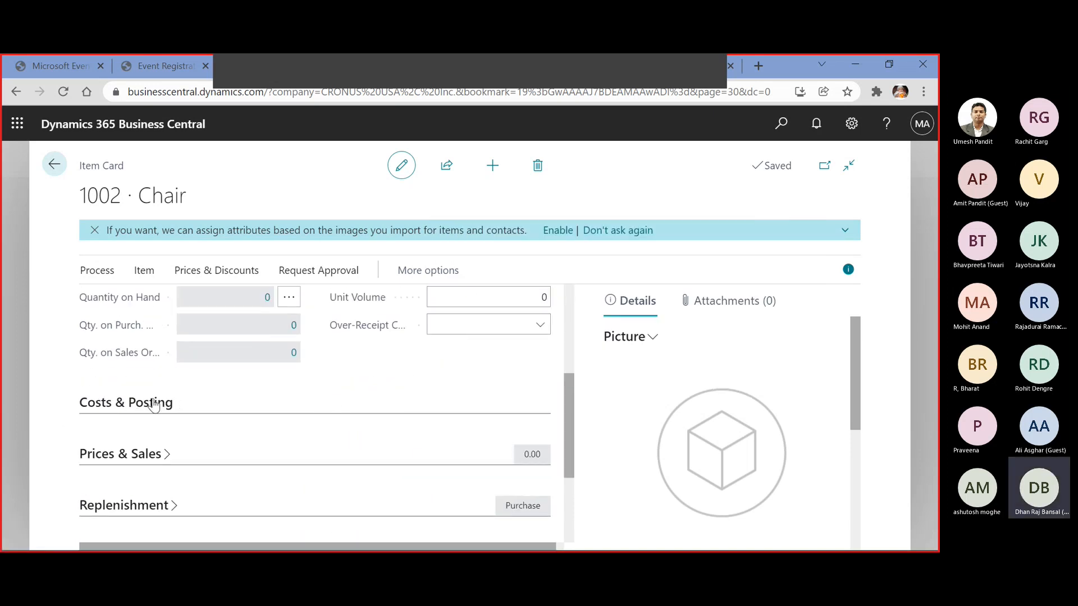
scroll(158, 402, "up", 2)
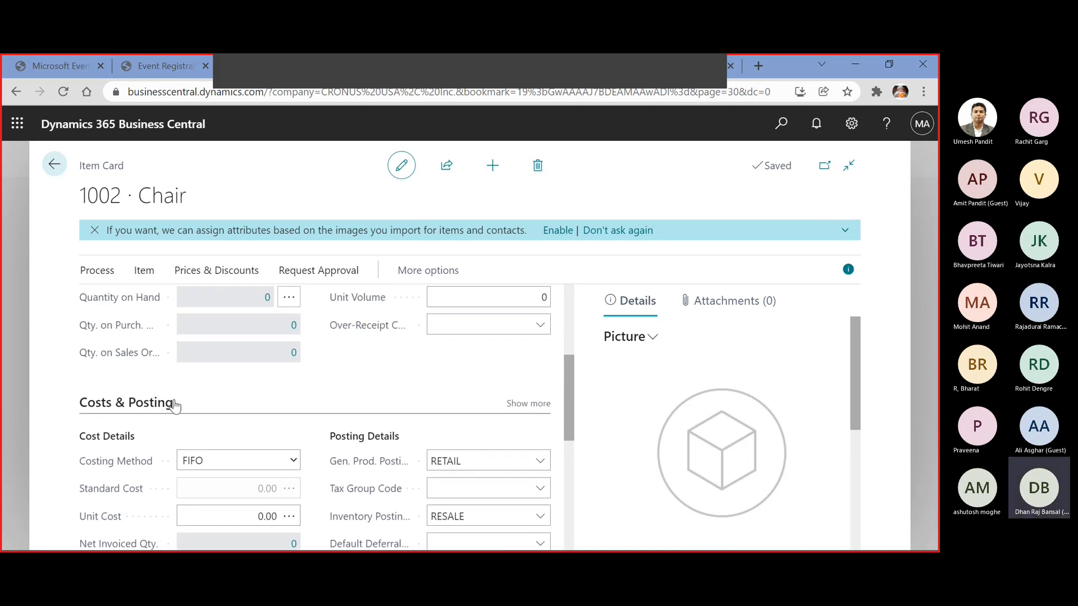
scroll(171, 404, "down", 2)
left_click(204, 371)
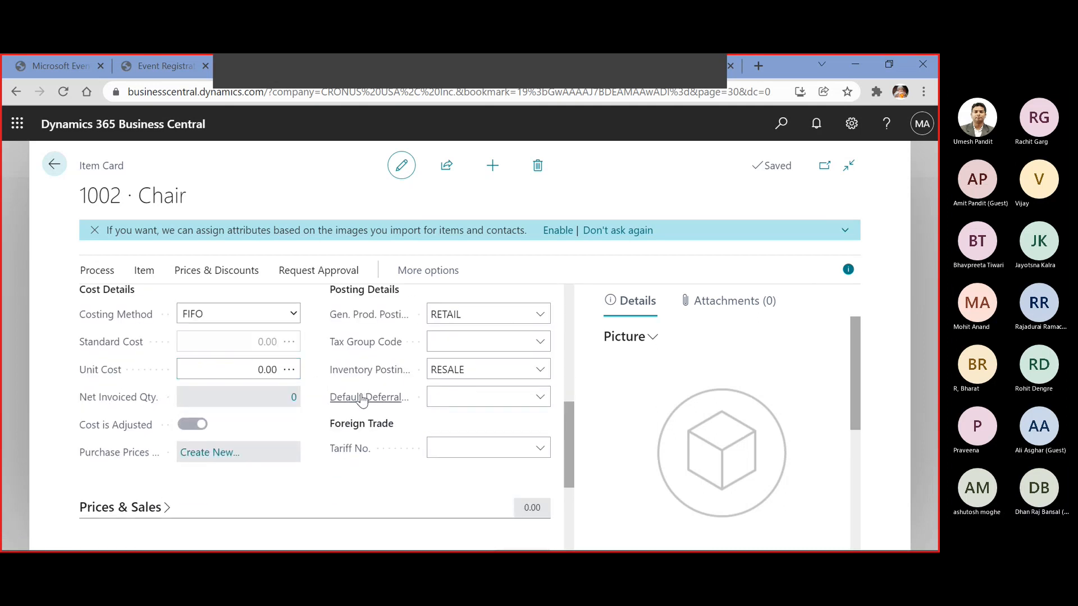
Set the item's unit price to 500 in its Prices & Sales details
left_click(168, 507)
scroll(230, 465, "down", 4)
left_click(255, 324)
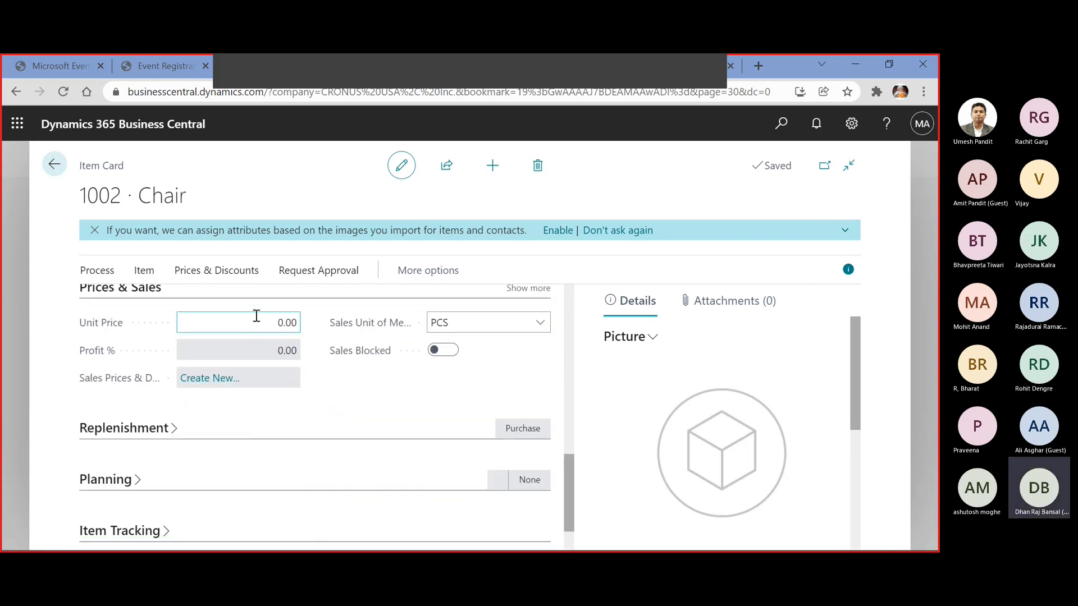
type("500")
key("Tab")
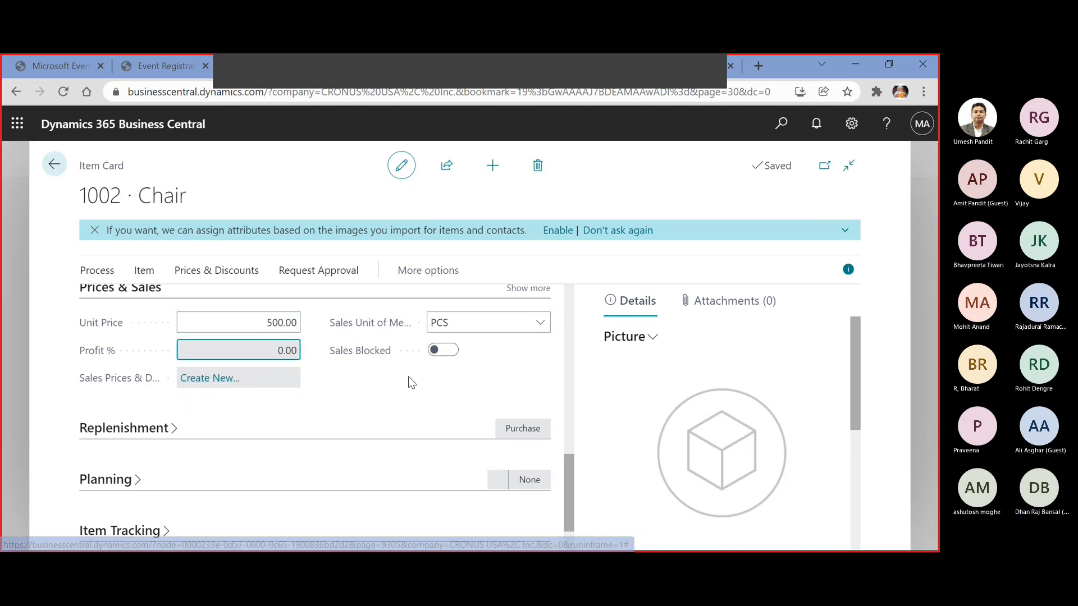
Examine the item's Replenishment and Planning details without changing them
left_click(172, 429)
scroll(409, 372, "down", 3)
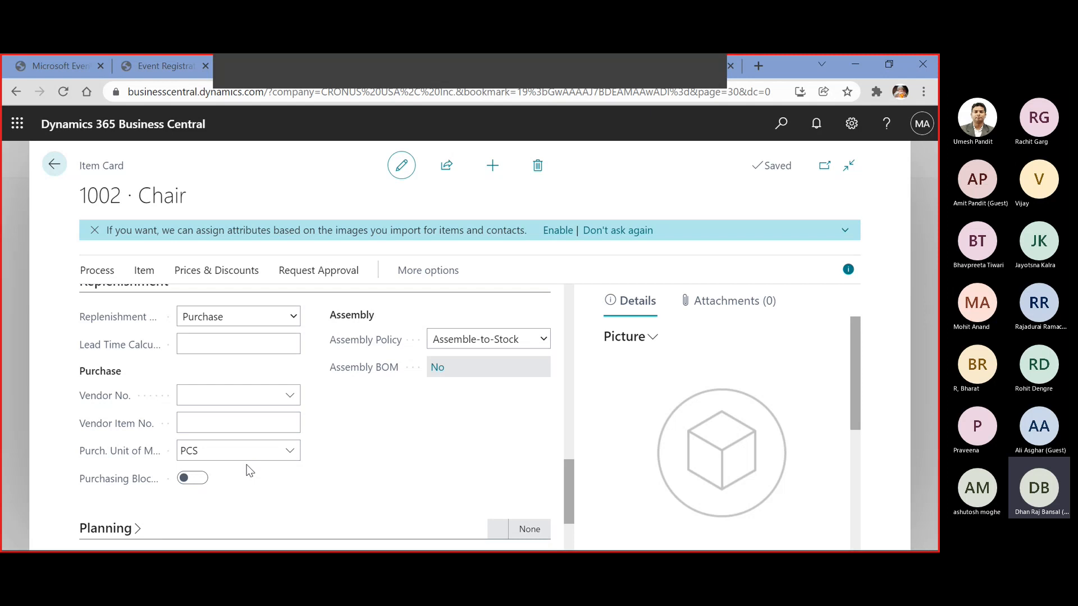
scroll(250, 470, "down", 2)
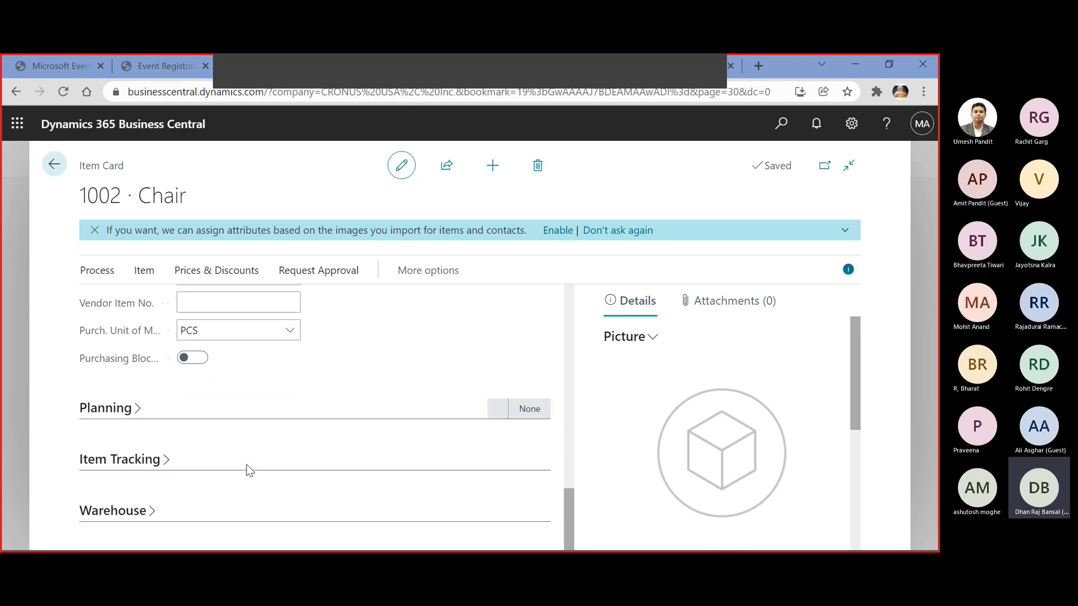
left_click(135, 409)
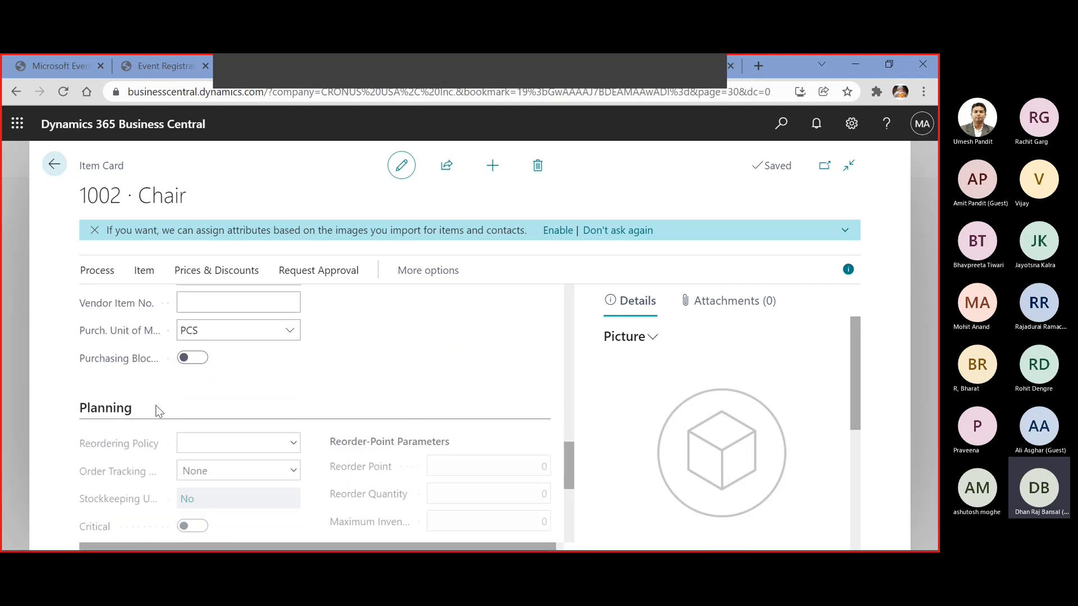
scroll(179, 408, "down", 4)
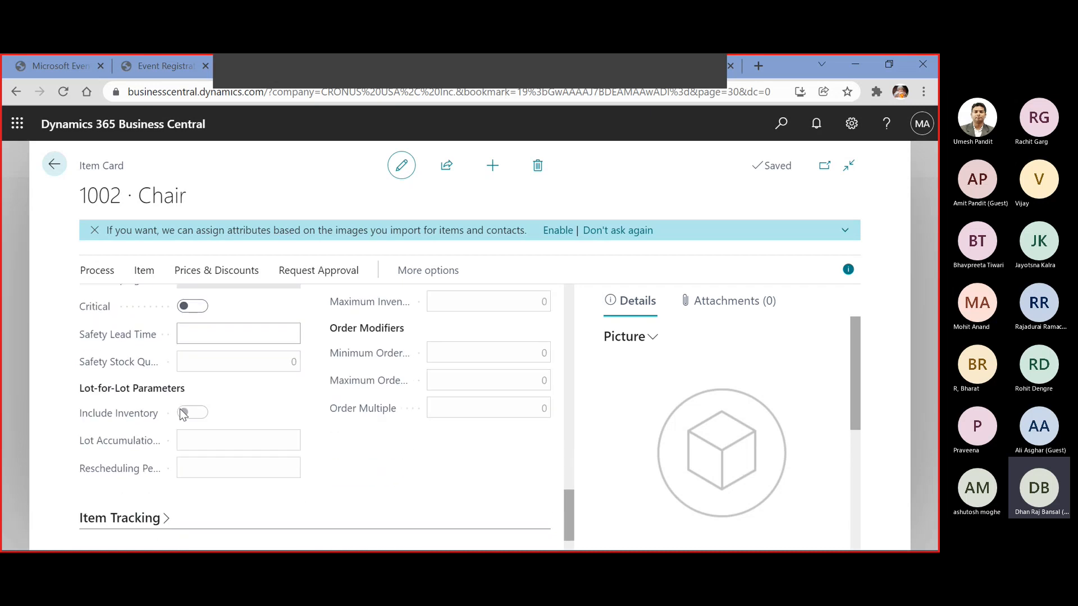
scroll(268, 407, "down", 1)
scroll(257, 409, "up", 10)
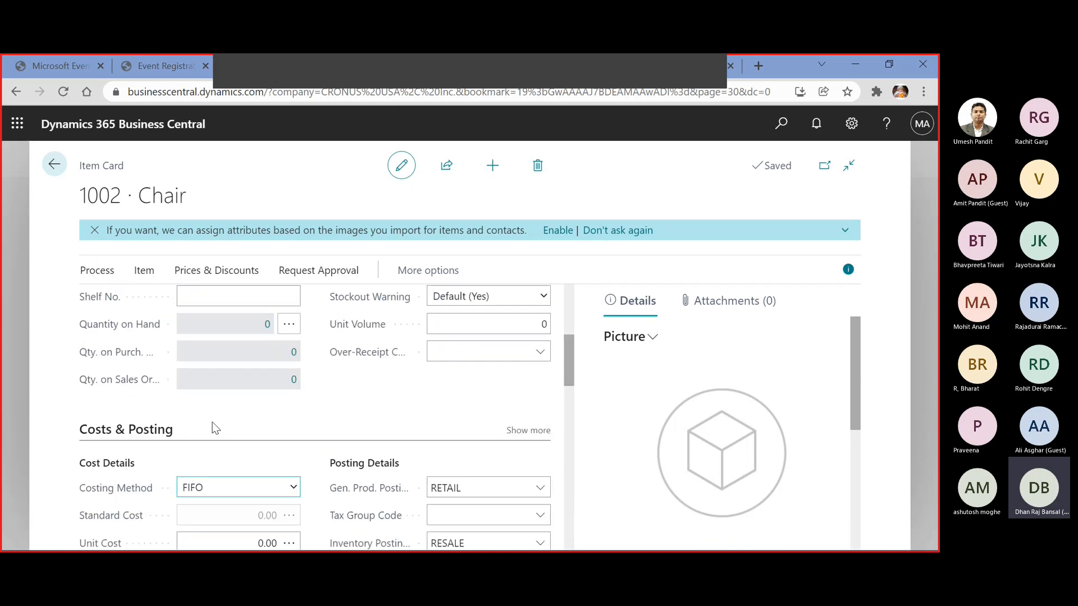
View the item's sales prices page and return to the item card without adding a price
left_click(220, 271)
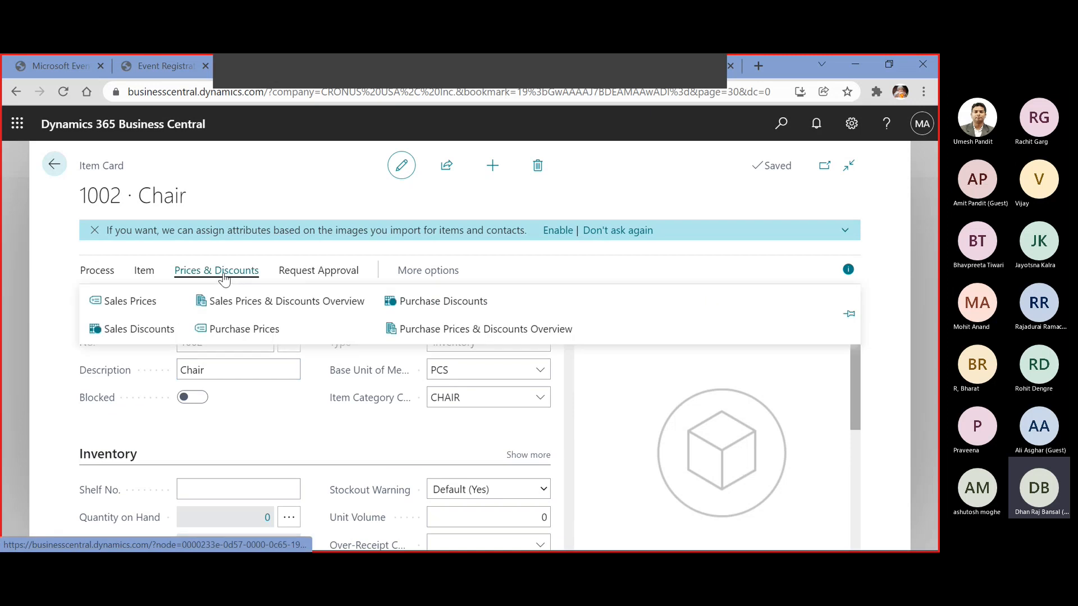
left_click(154, 299)
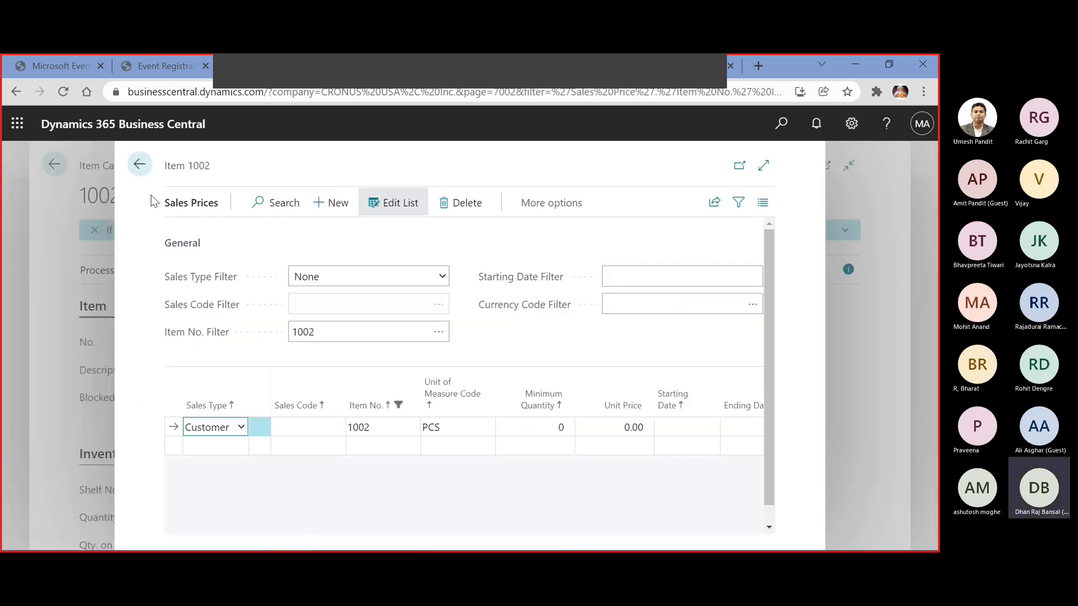
left_click(141, 166)
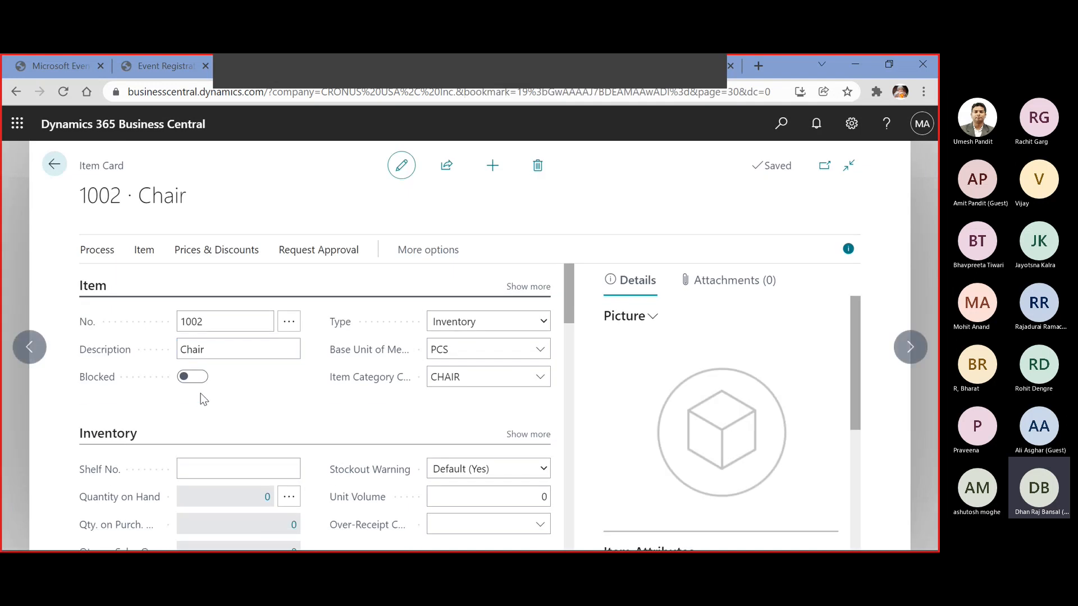
scroll(255, 427, "down", 10)
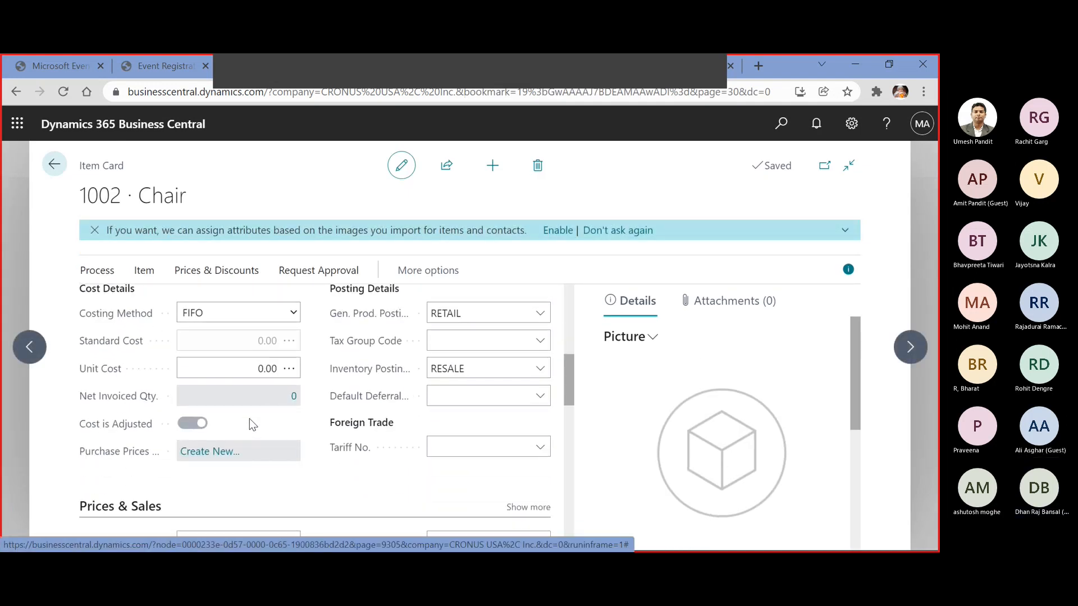
Add a customer sales price for the Chair item, choosing Adatum Corporation and a unit price of 400
left_click(197, 271)
left_click(154, 300)
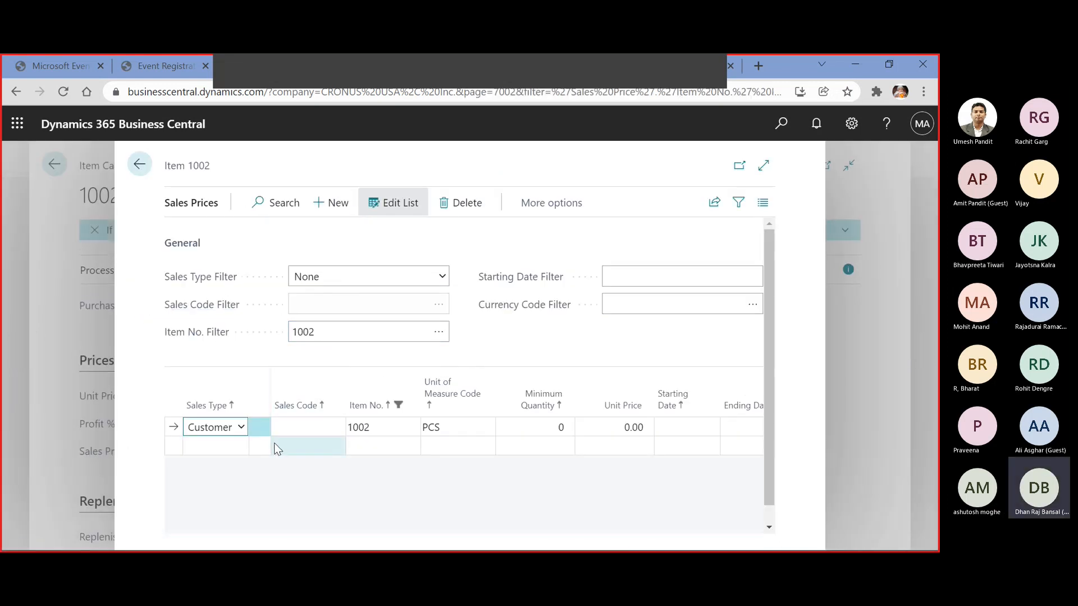
left_click(302, 421)
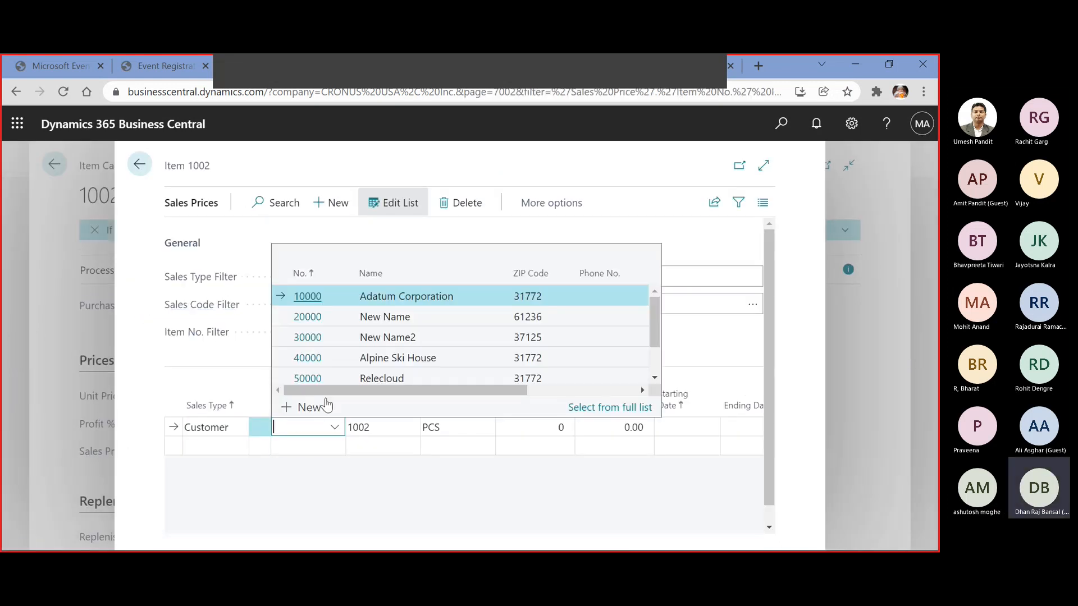
left_click(313, 298)
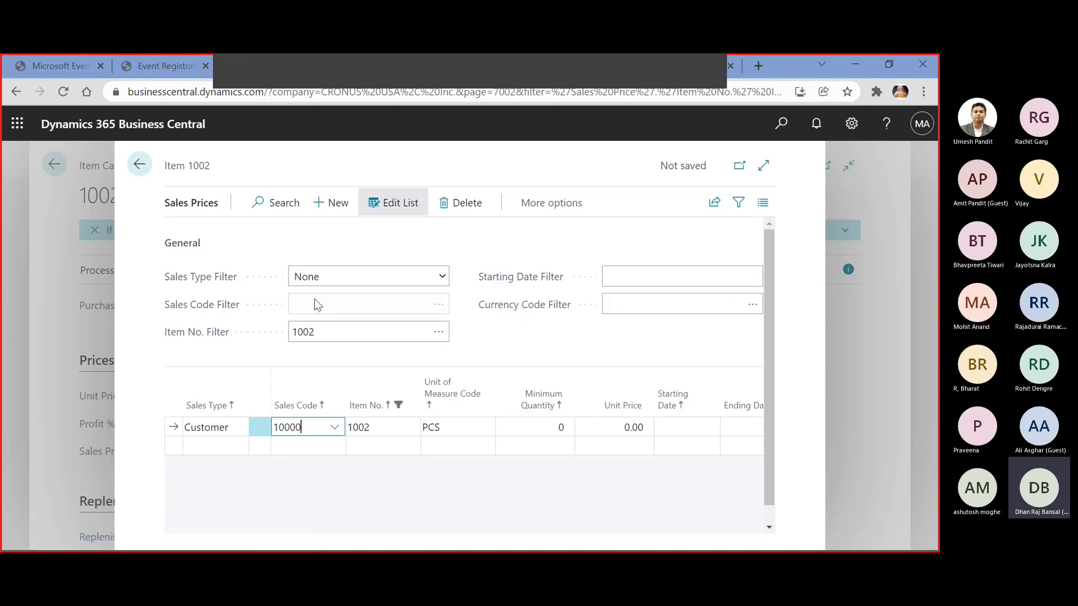
key("Tab")
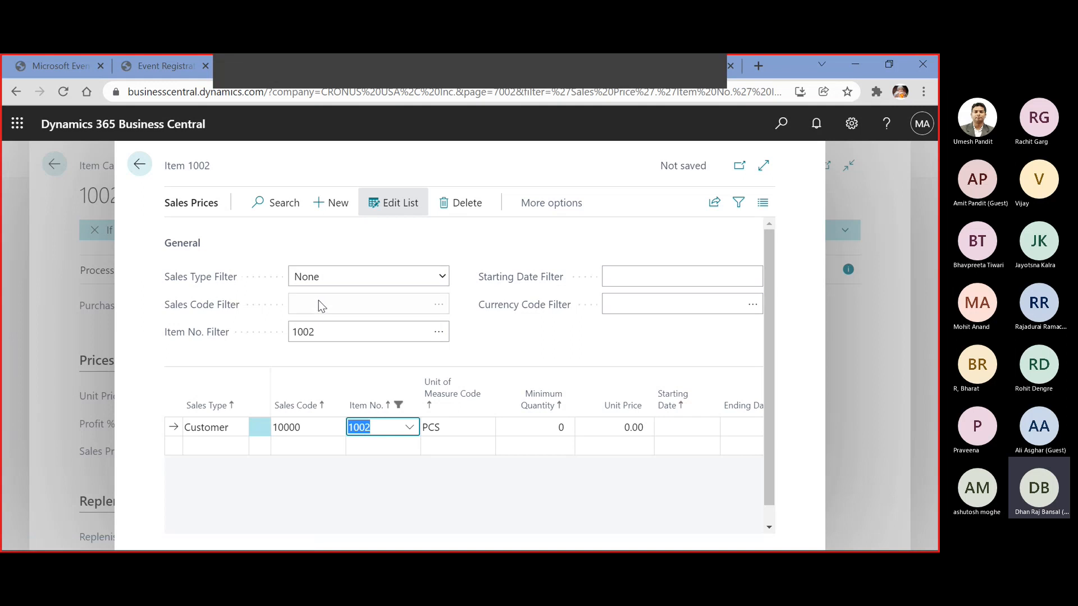
key("Tab")
key("Tab")
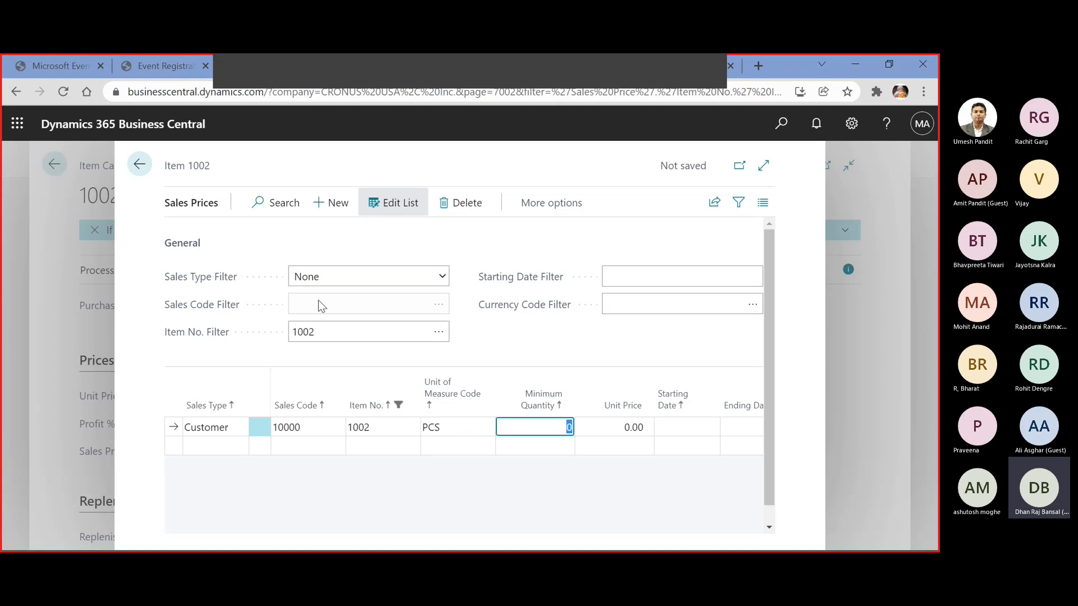
key("Tab")
type("40")
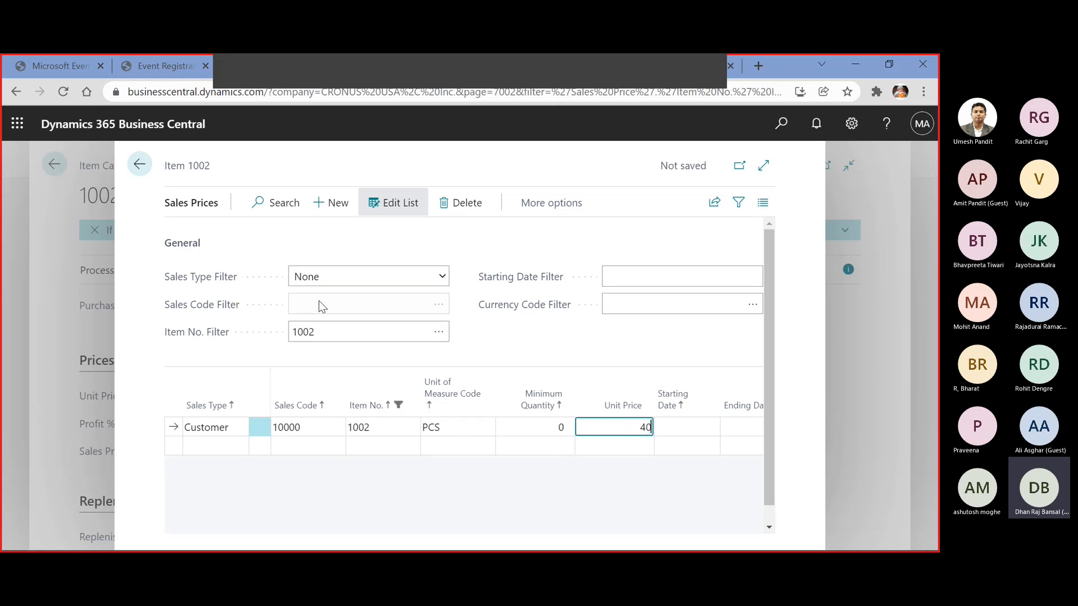
key("Tab")
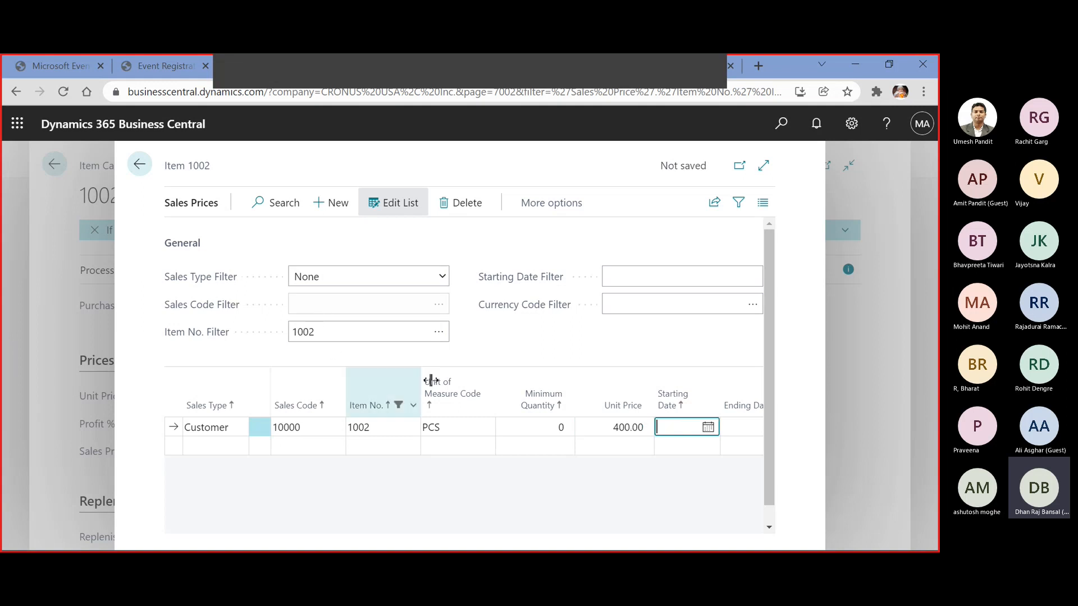
Set the sales price line's minimum quantity to 10 and its starting date to 01-12-2021
left_click(539, 428)
type("10")
key("Tab")
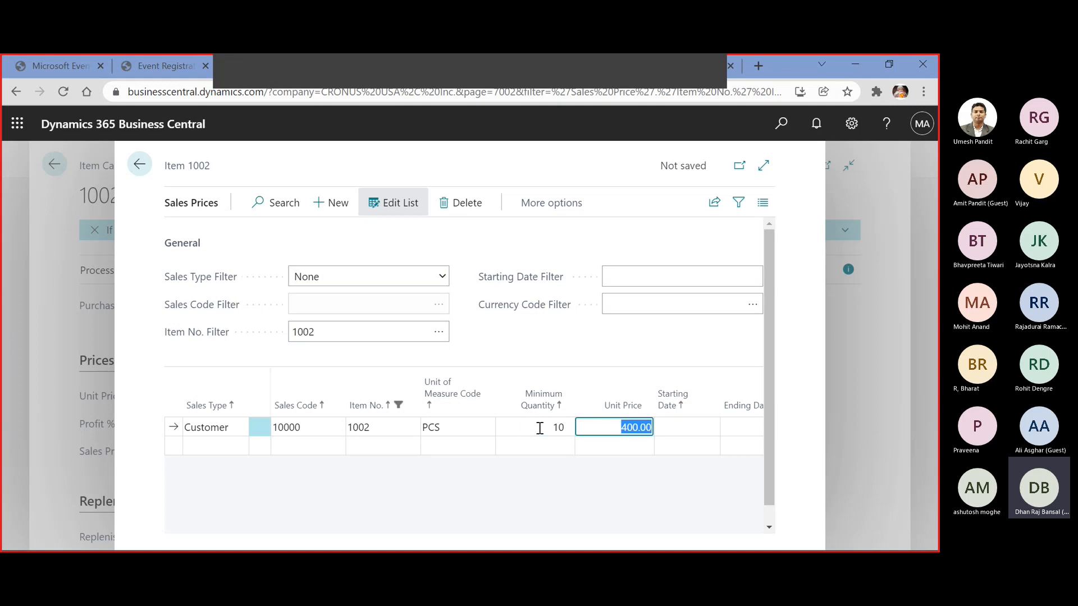
left_click(701, 426)
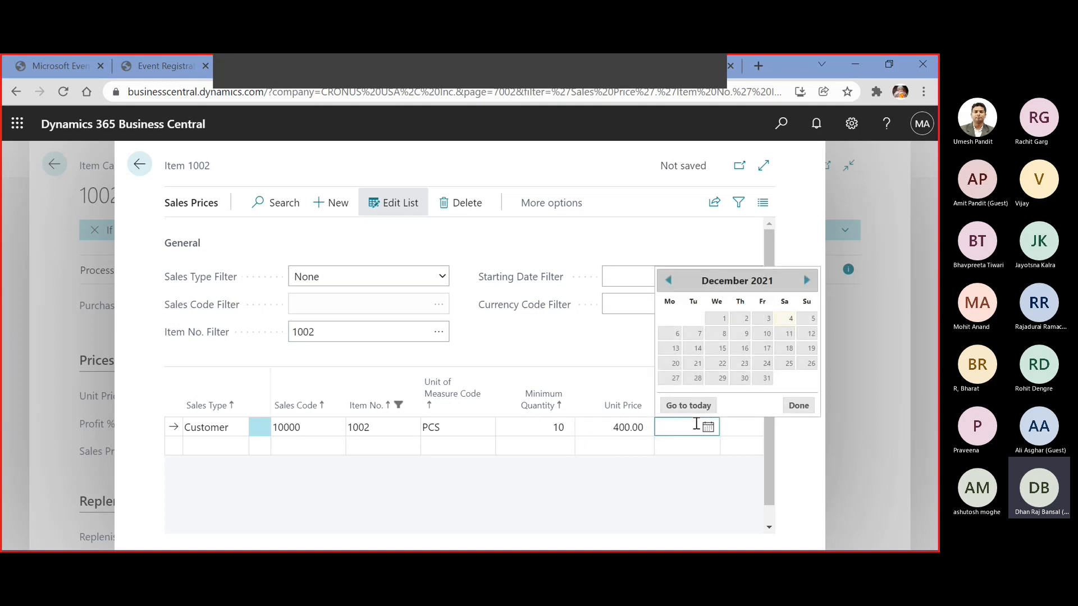
left_click(720, 319)
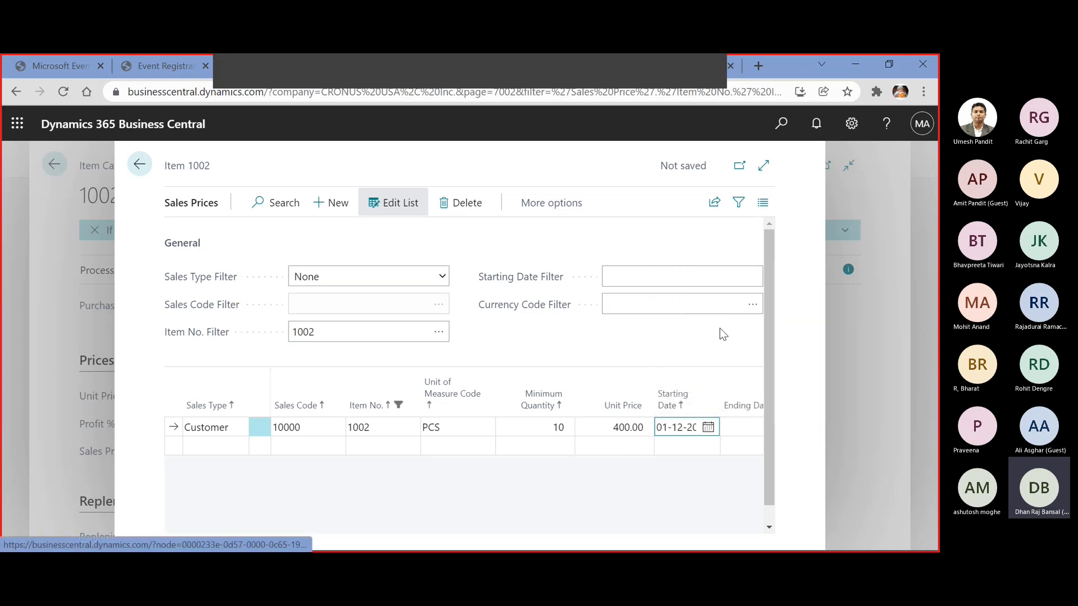
Set the ending date of the customer sales price line to 15-12-2021
left_click(730, 428)
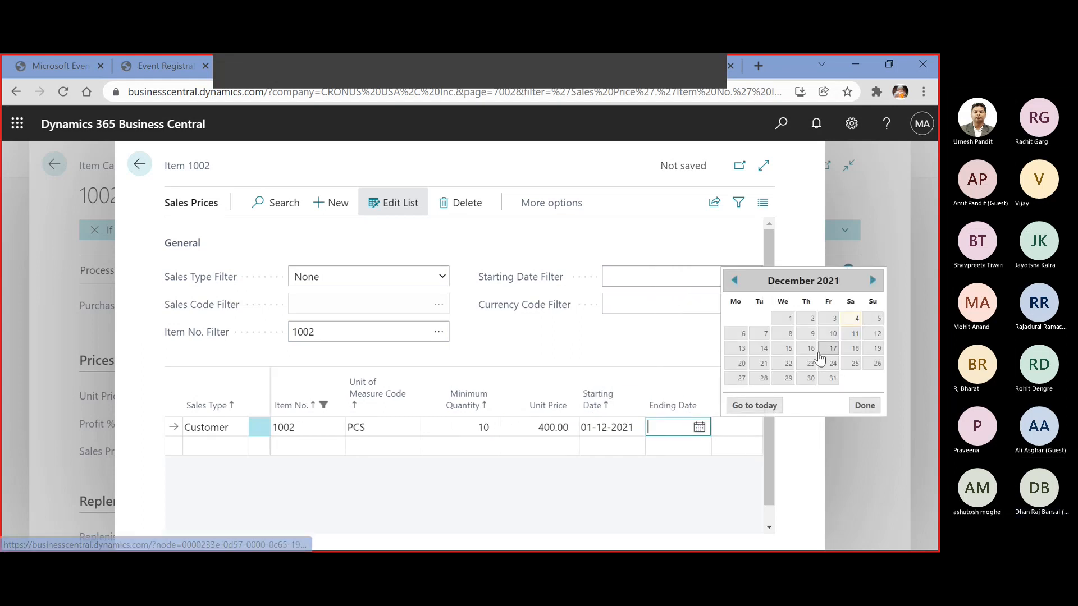
left_click(789, 349)
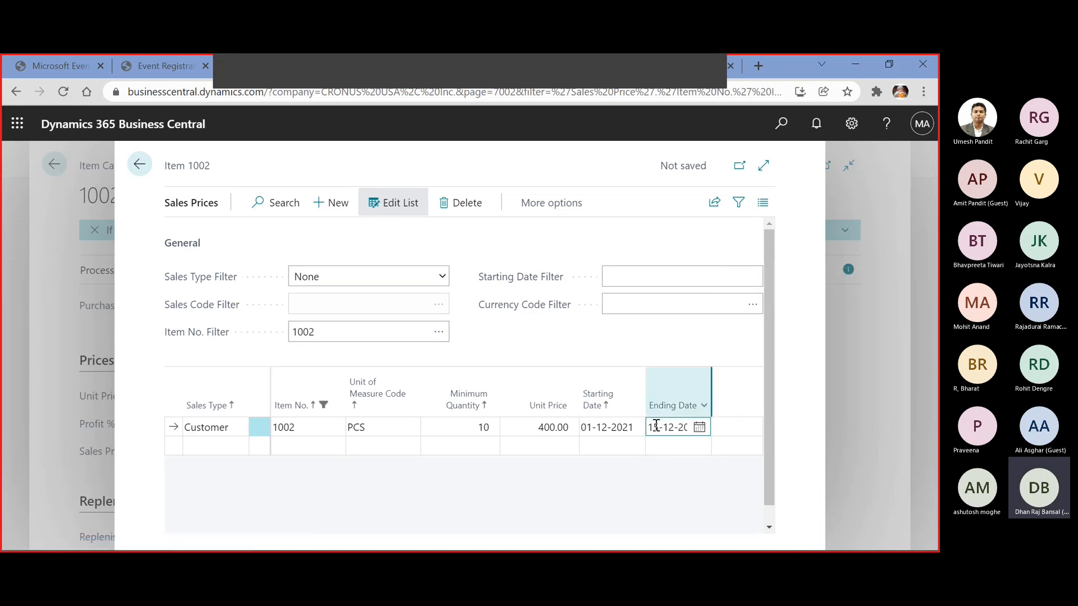
left_click(221, 445)
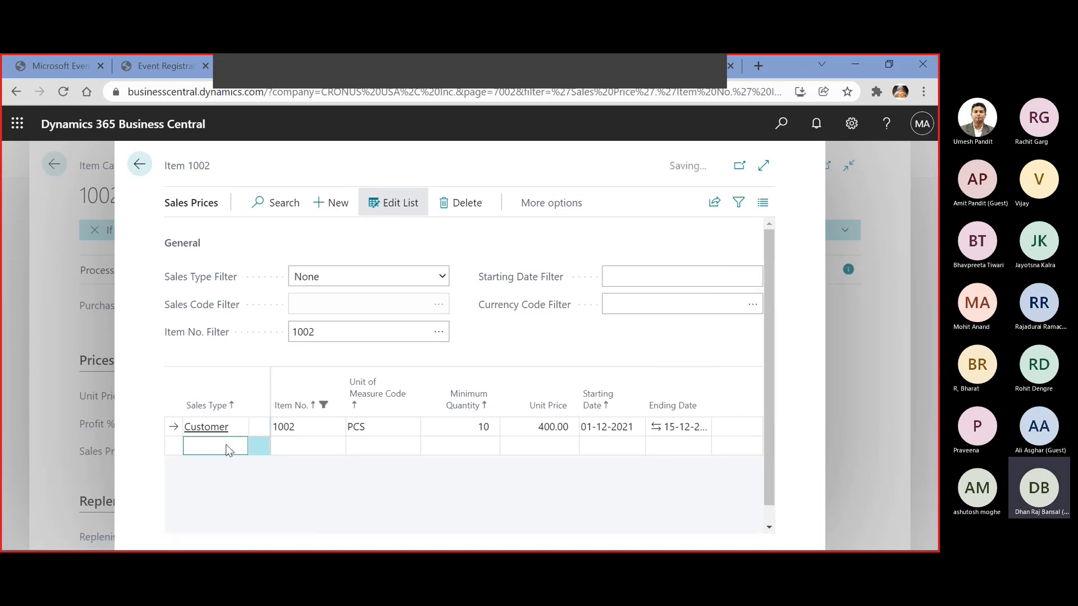
Try a second sales price line with the Customer Price Group sales type and look up its sales code
left_click(241, 447)
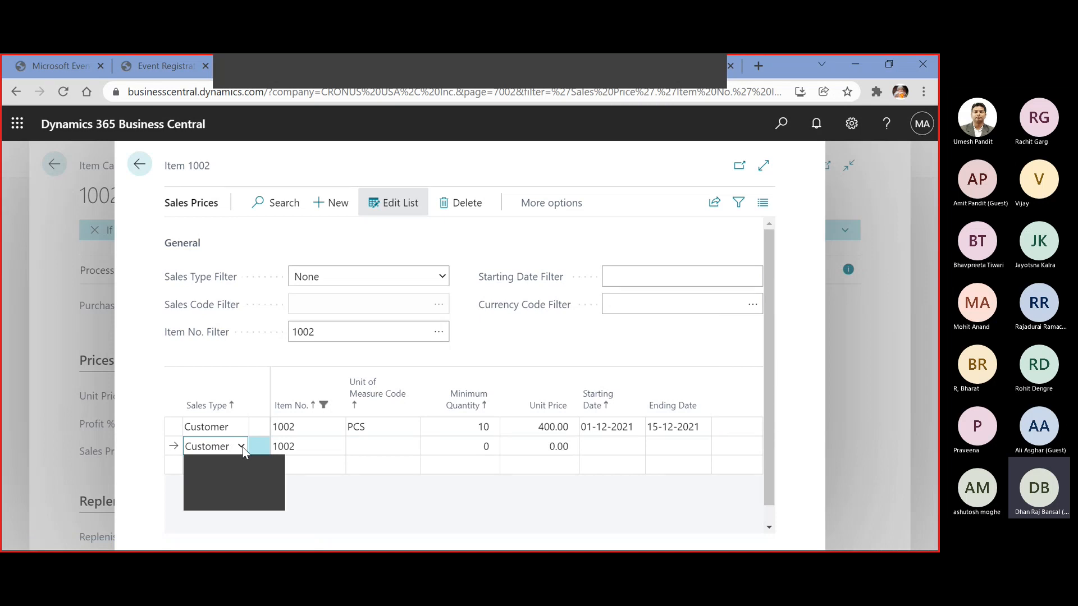
left_click(242, 478)
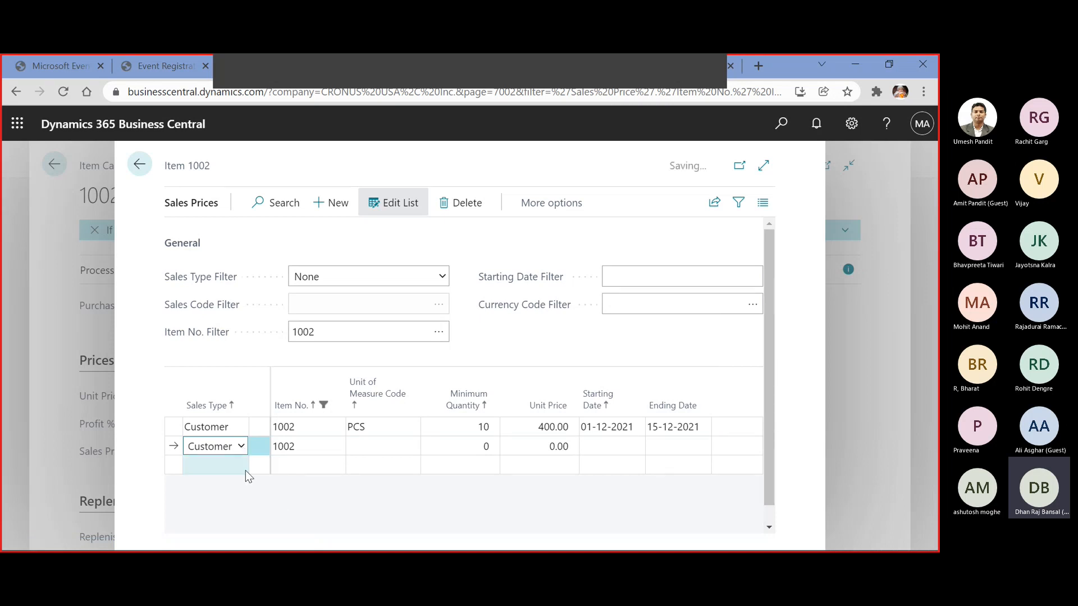
left_click(323, 447)
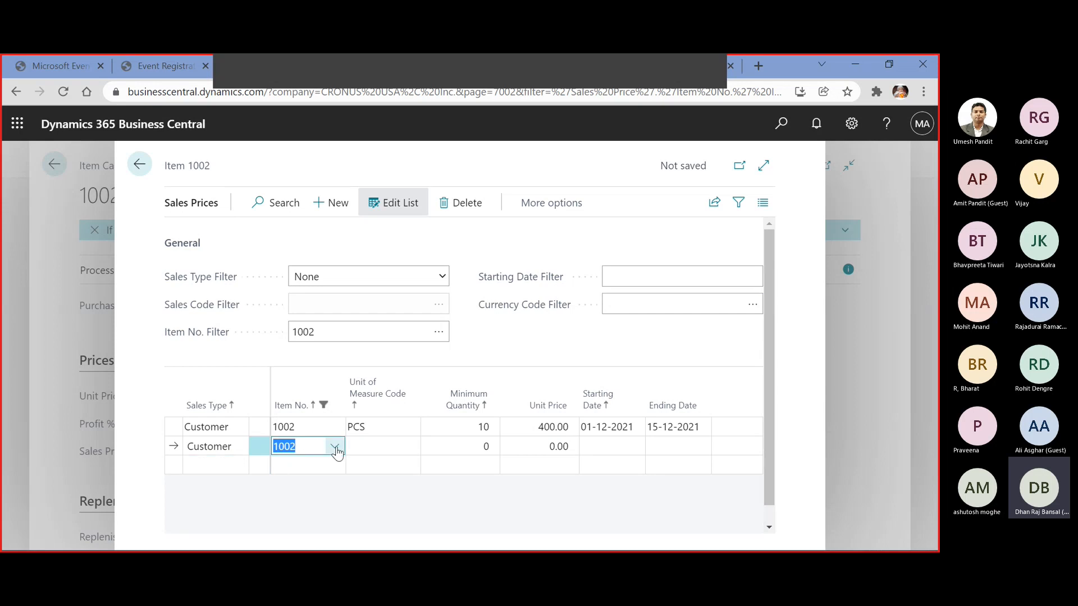
left_click(336, 447)
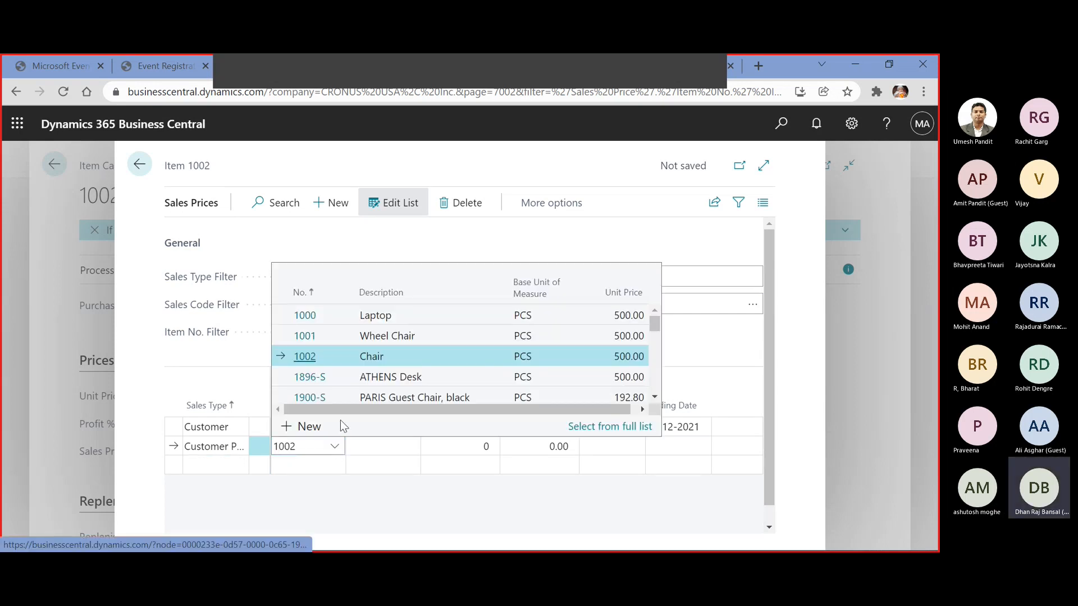
left_click(371, 445)
left_click(287, 447)
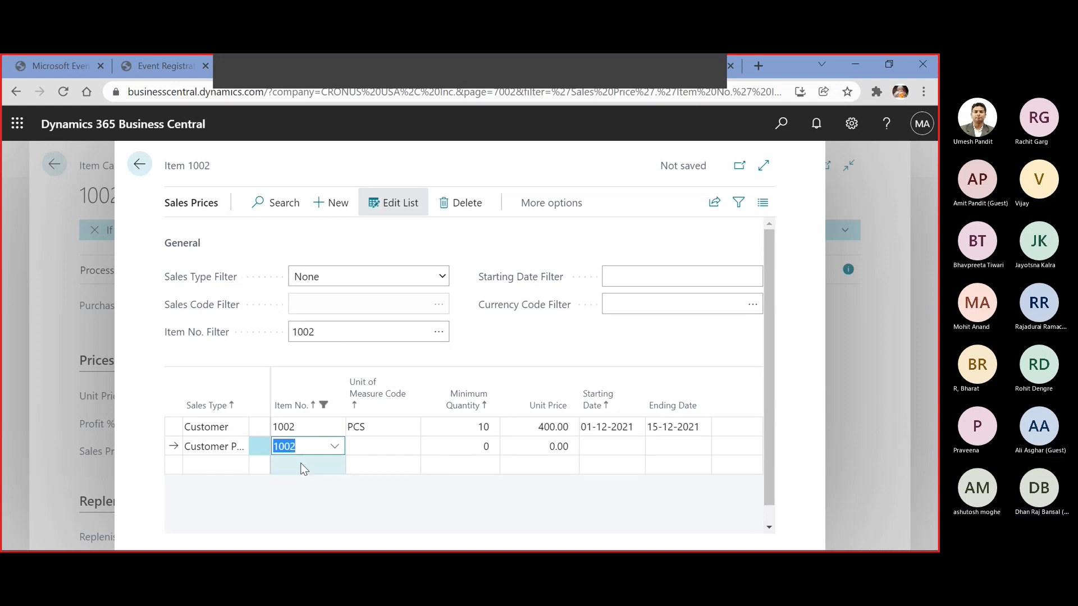
key("shift+Tab")
key("shift+Tab")
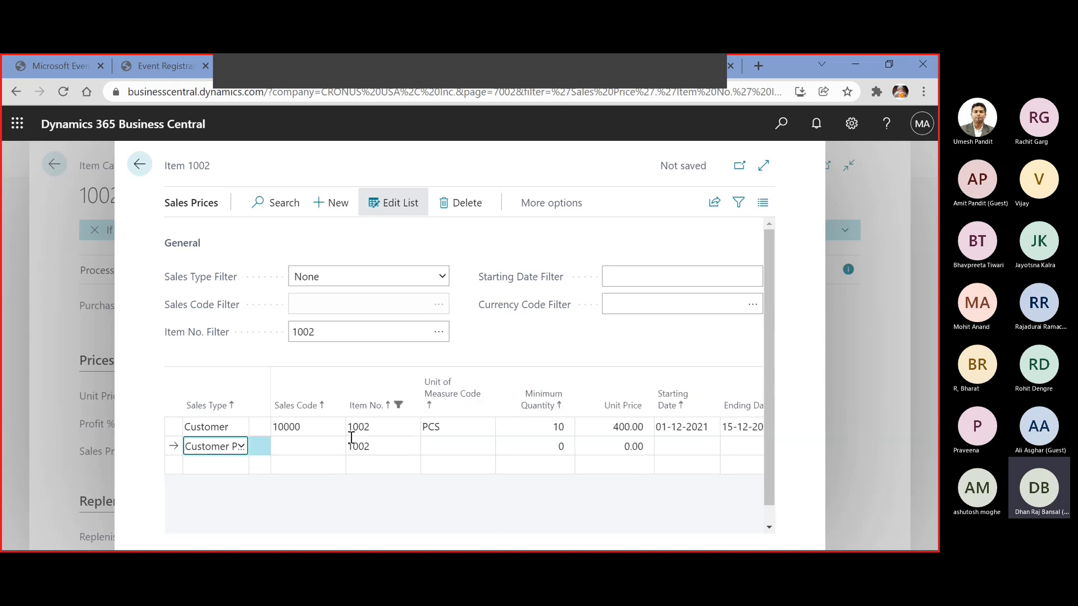
left_click(300, 447)
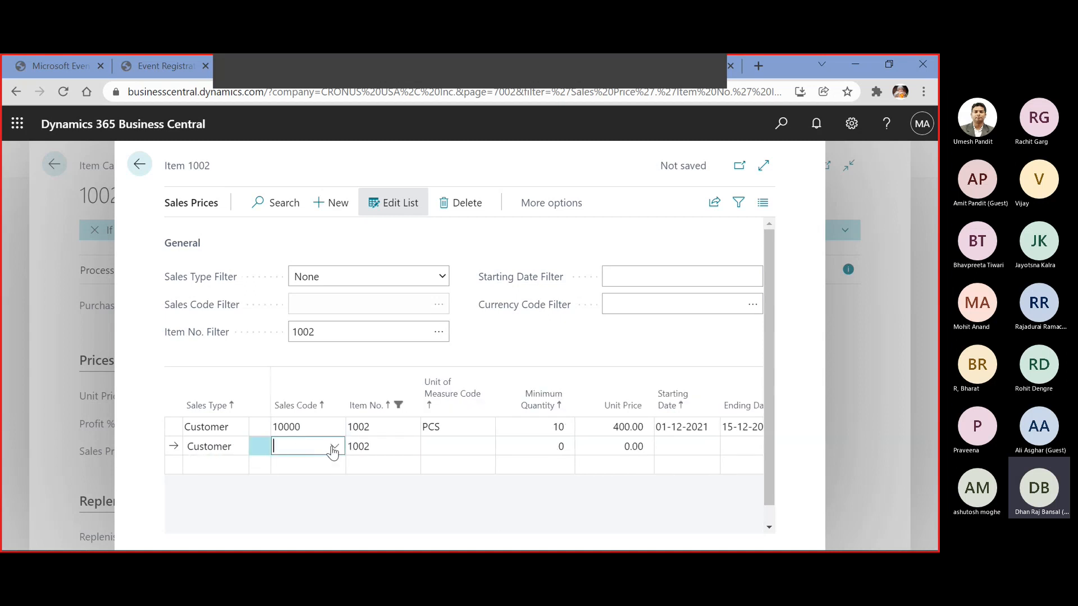
left_click(334, 448)
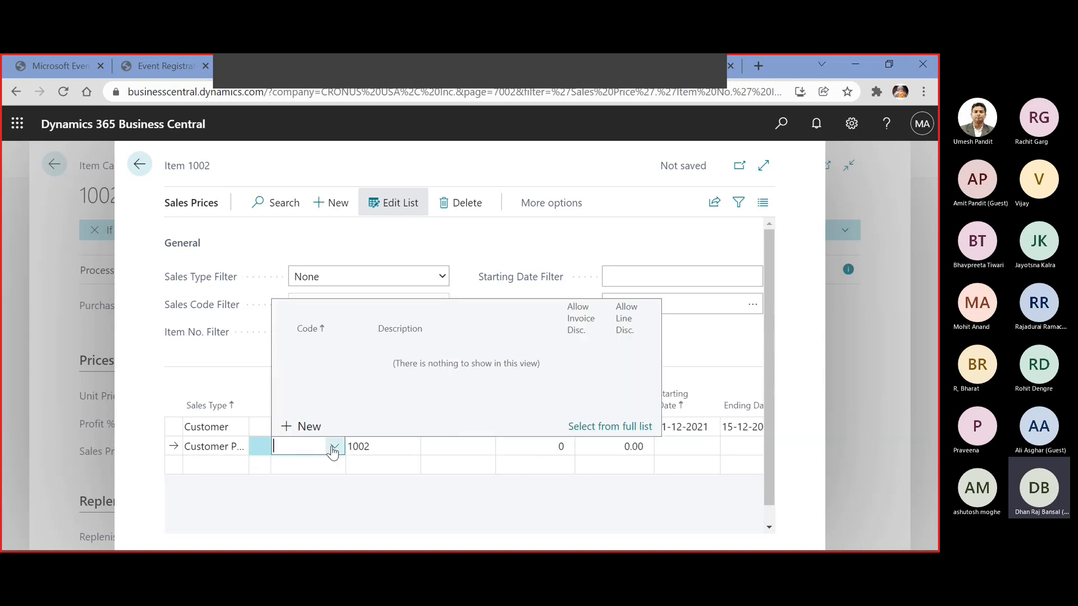
Set the second sales price line's sales type to All Customers and its unit price to 450
left_click(220, 448)
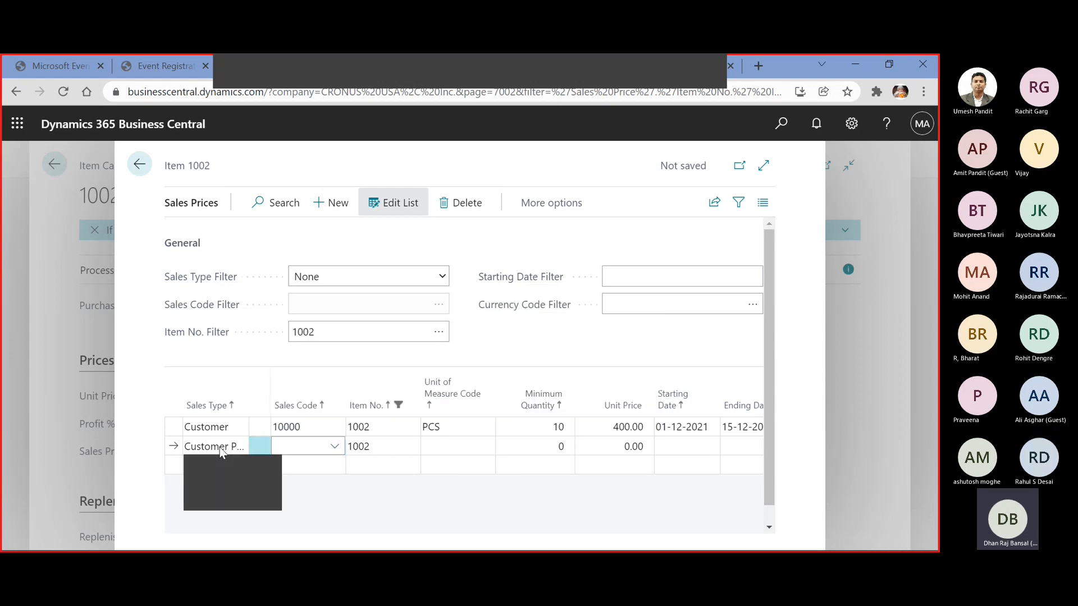
left_click(231, 490)
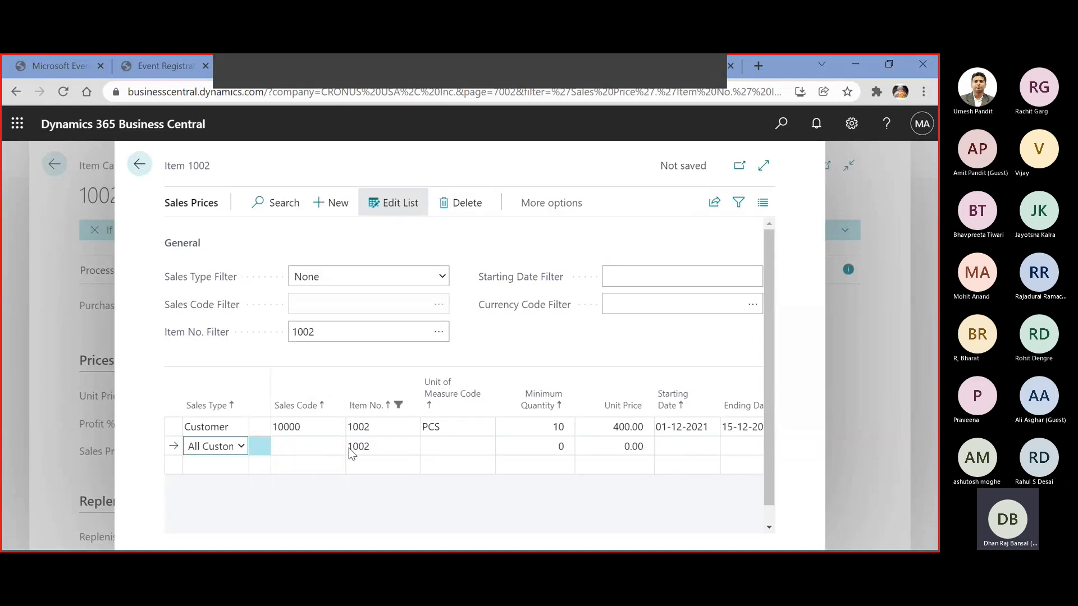
left_click(545, 447)
left_click(618, 444)
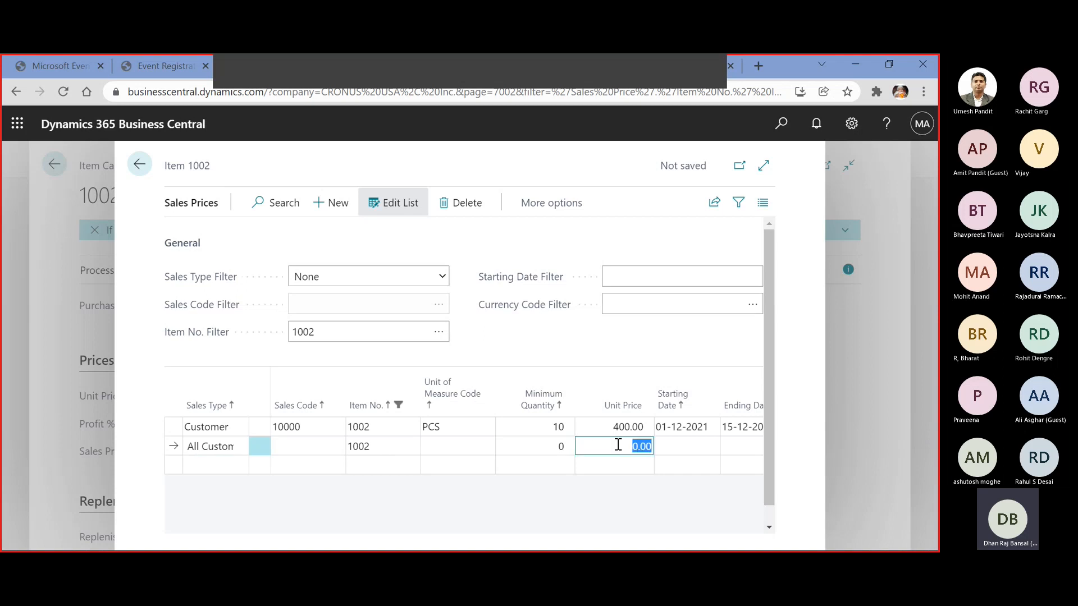
type("450")
key("Tab")
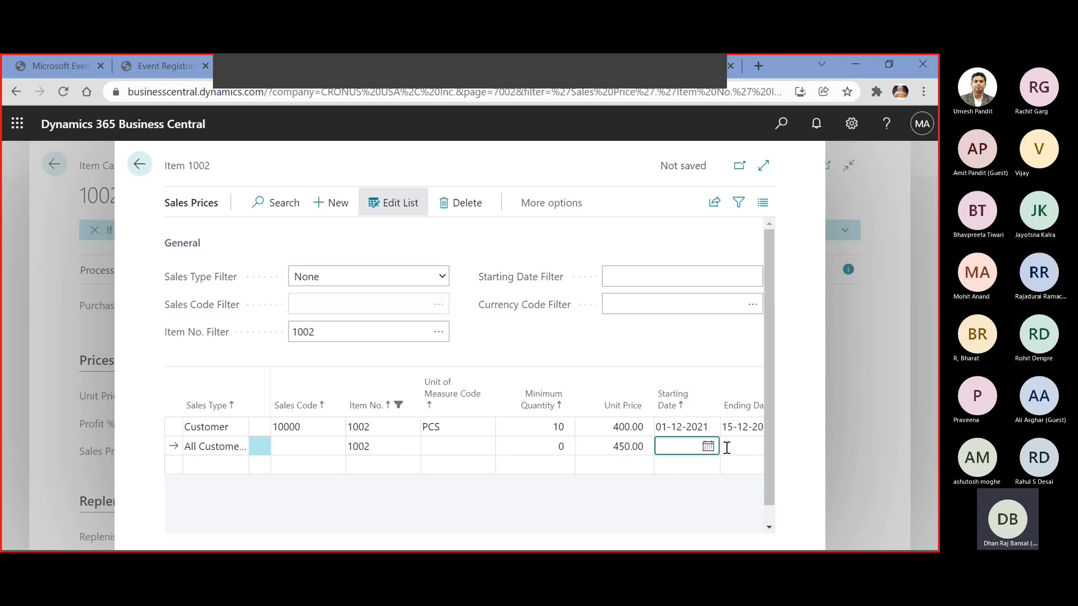
Set the All Customers price line's starting date to 01-12-2021 and ending date to 07-12-2021
left_click(708, 446)
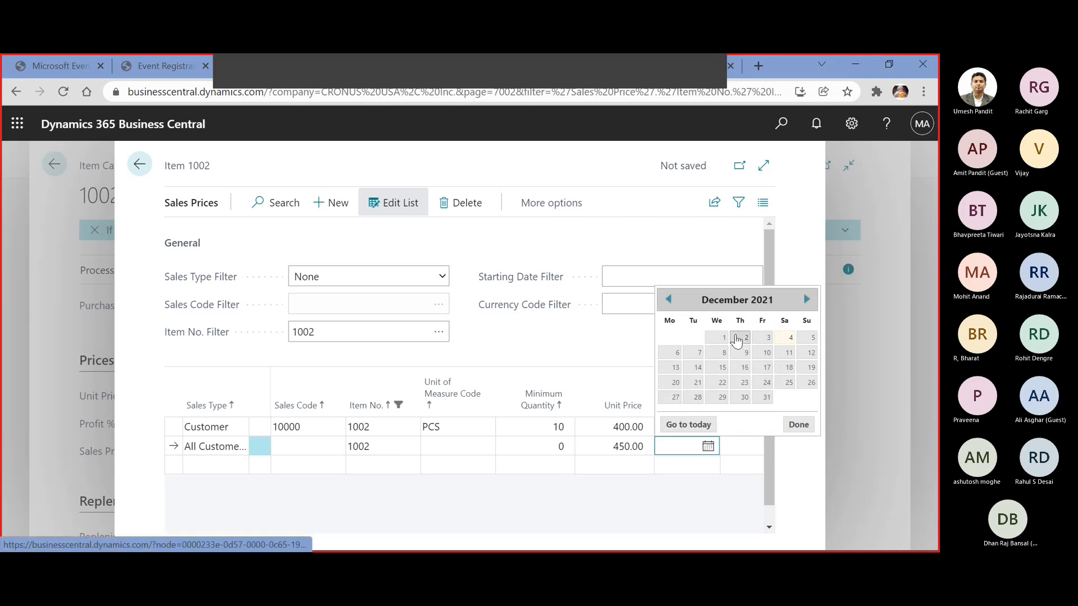
left_click(725, 340)
left_click(736, 442)
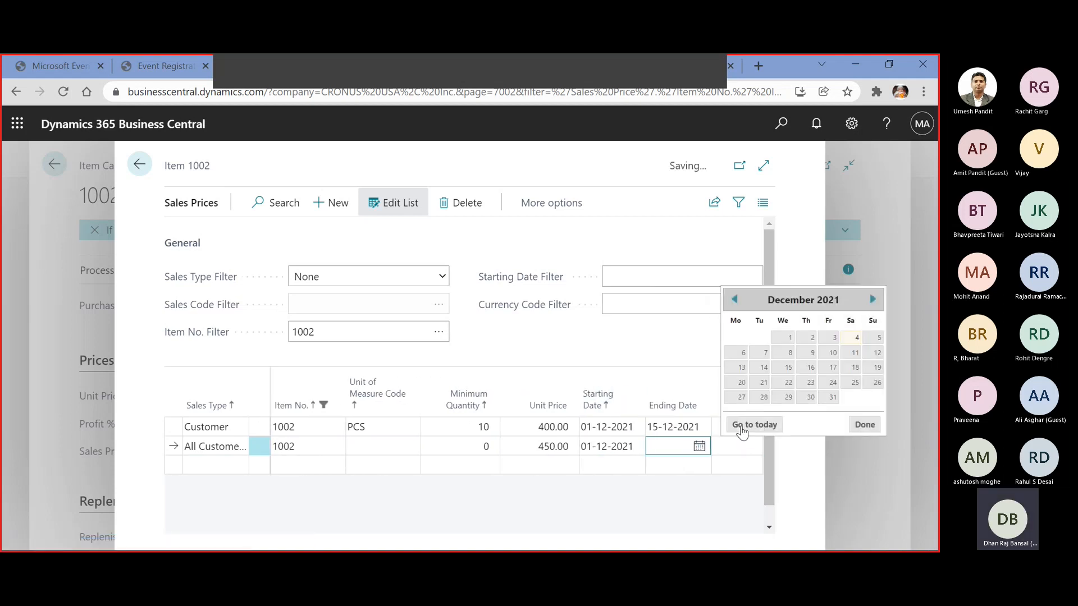
left_click(764, 353)
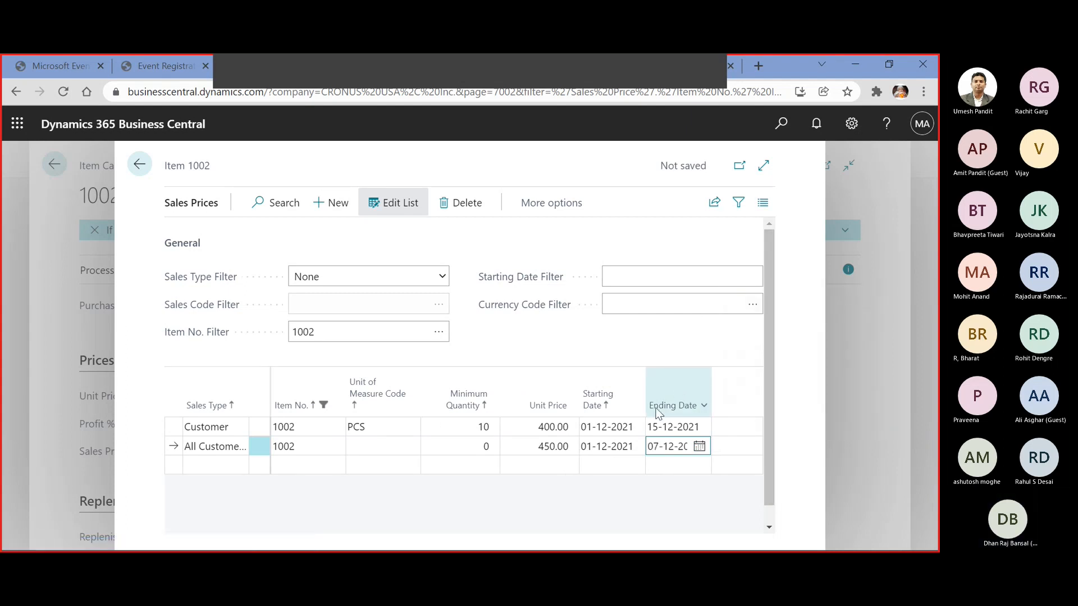
Add a third sales price line with the Campaign sales type and choose campaign CP1001, Increase sale, as its sales code
left_click(210, 473)
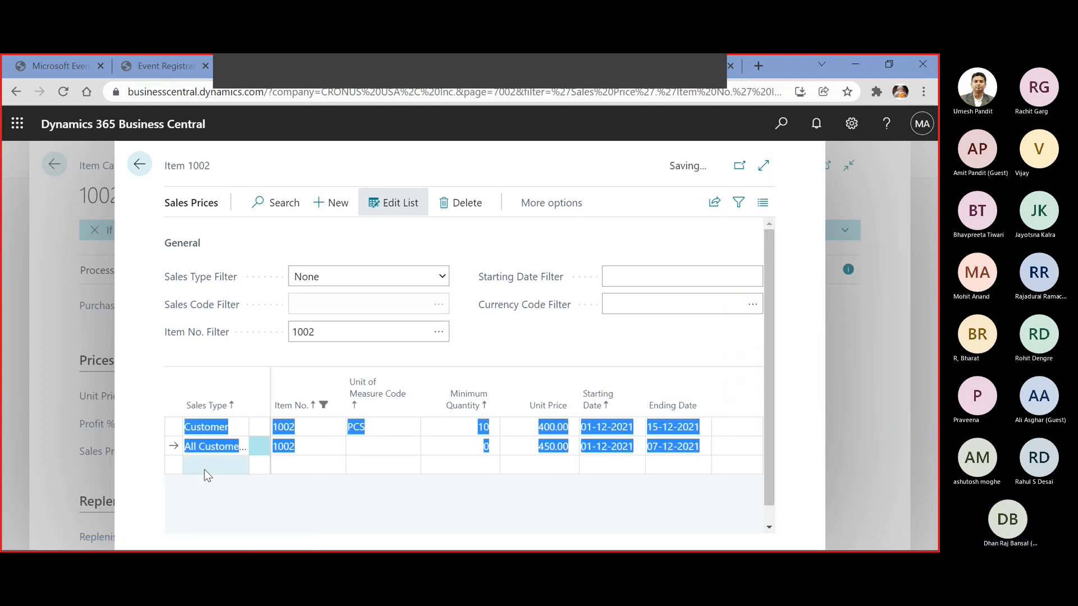
left_click(241, 466)
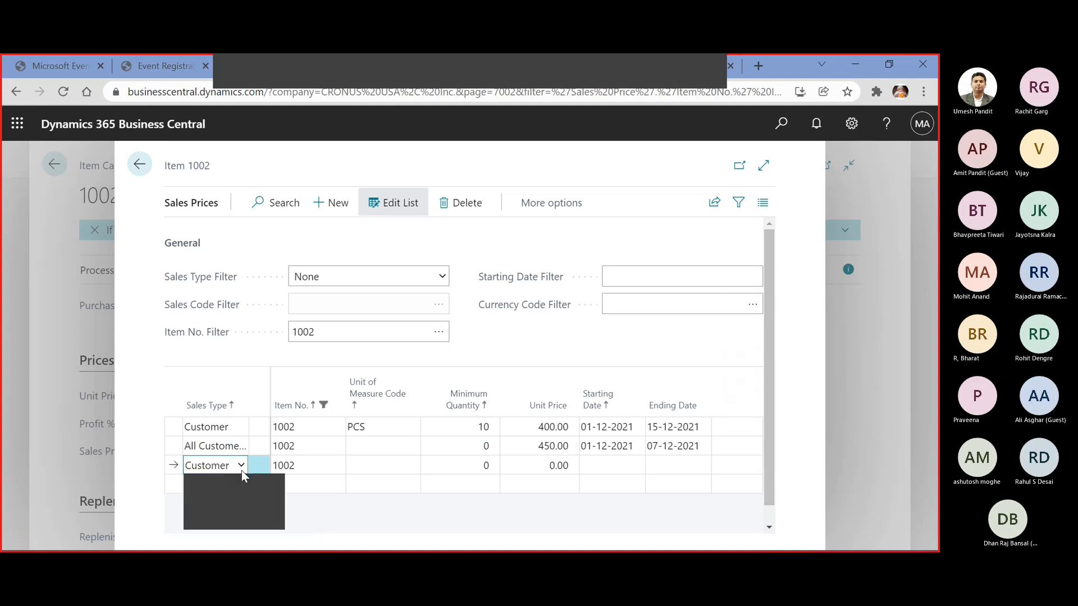
left_click(322, 464)
left_click(321, 465)
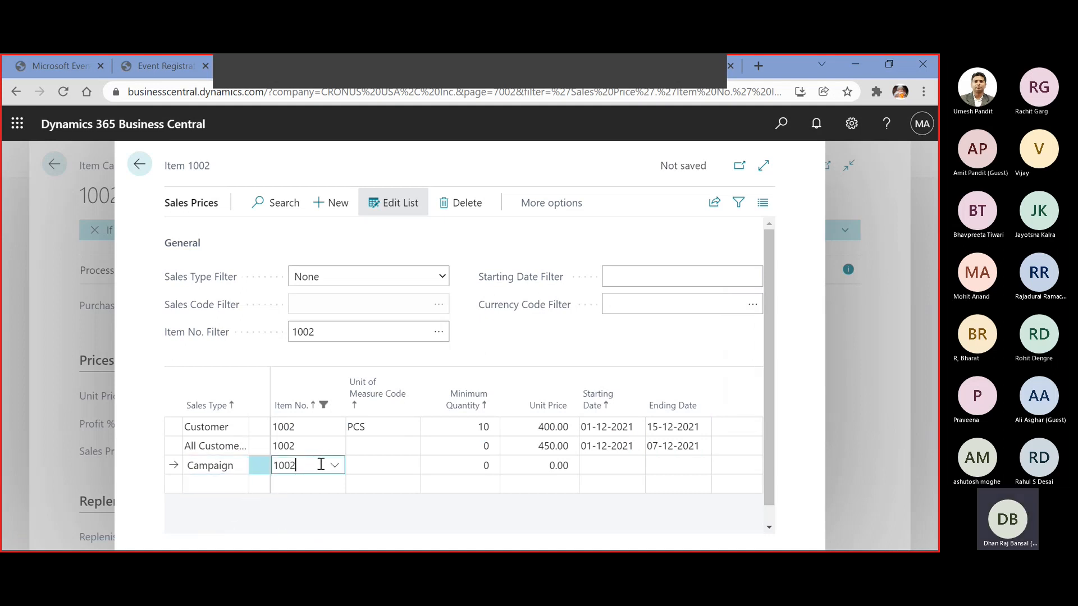
key("Left")
key("Left")
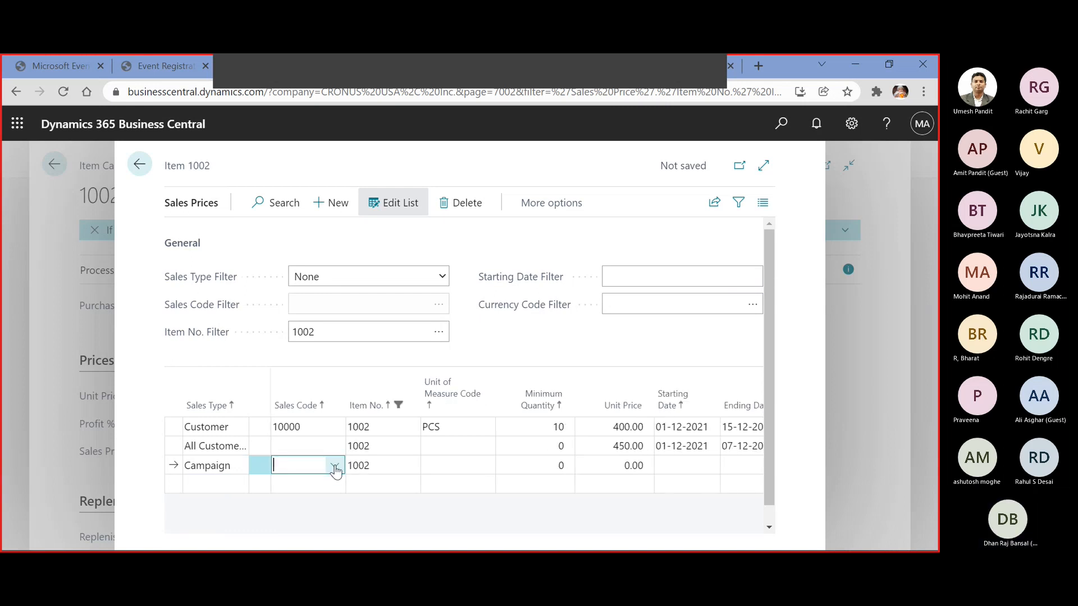
left_click(333, 466)
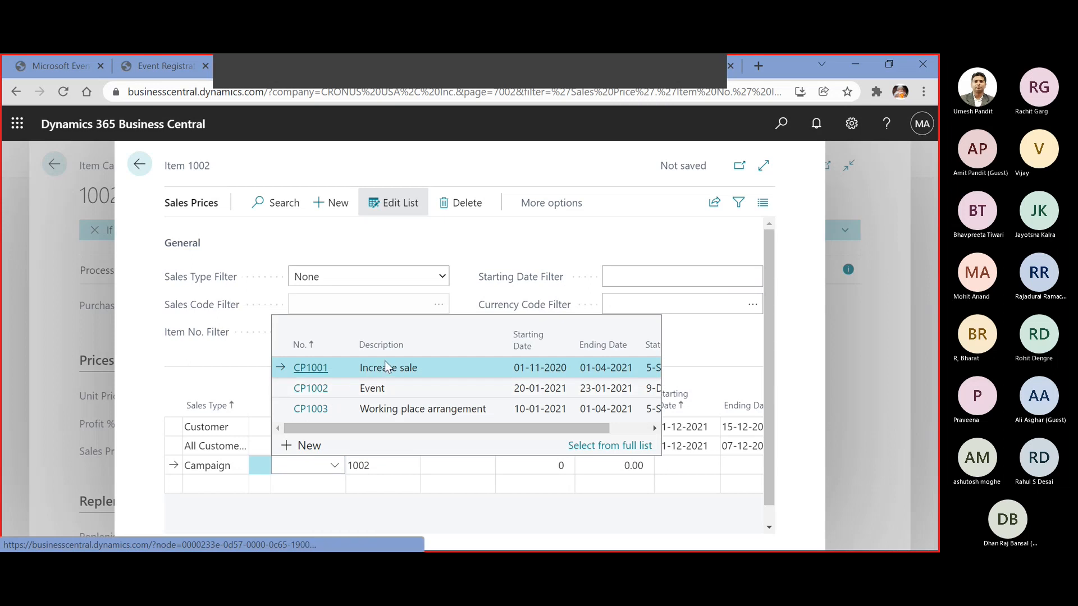
left_click(325, 367)
Set the unit of measure to PCS on both the Campaign and All Customers price lines
key("Tab")
key("Tab")
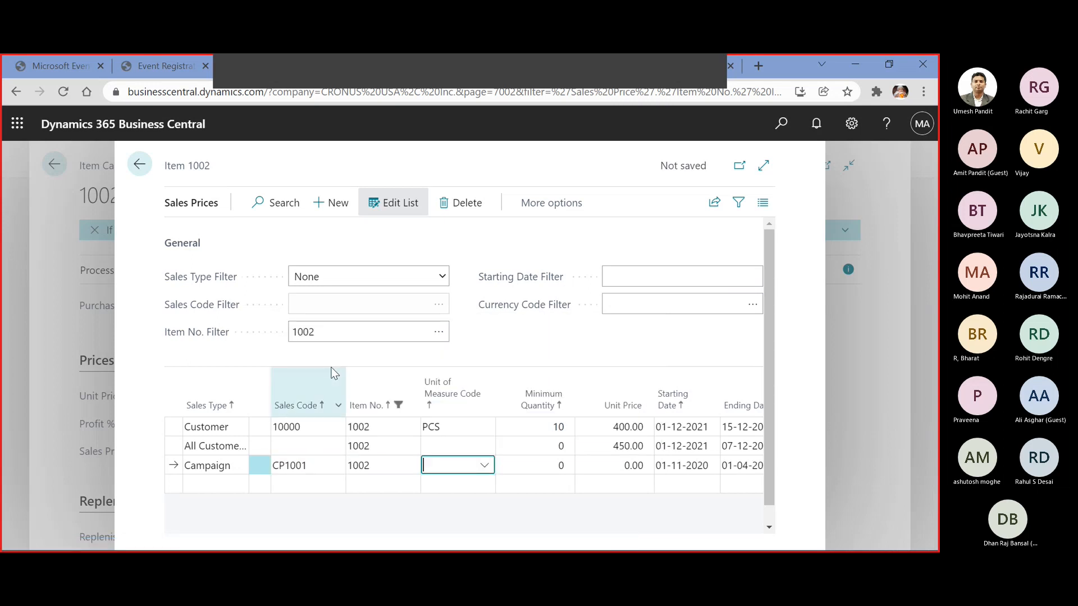
type("pcs")
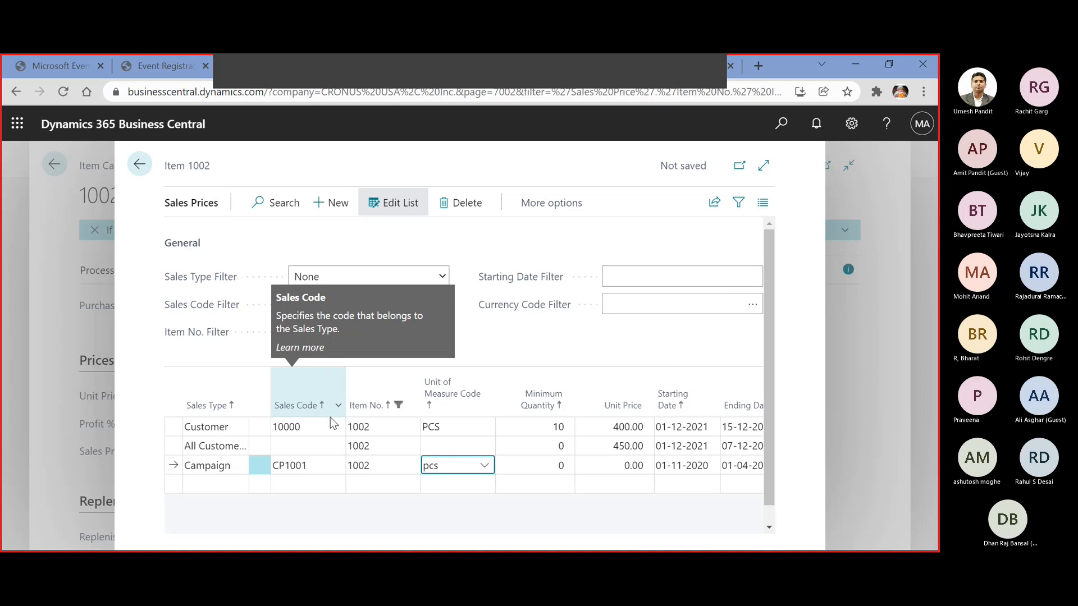
key("Tab")
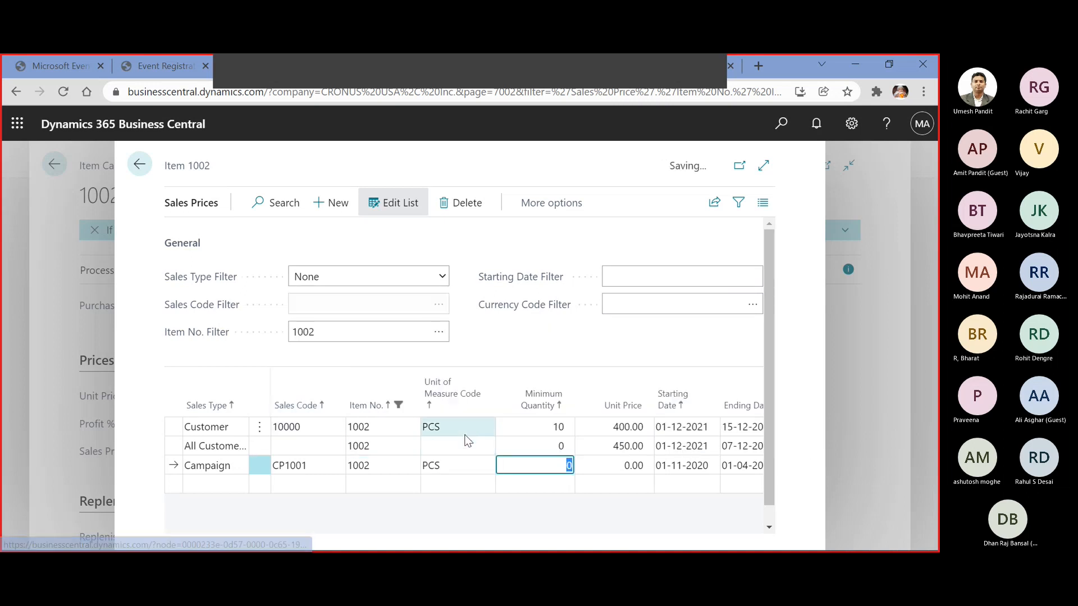
left_click(454, 446)
type("pc")
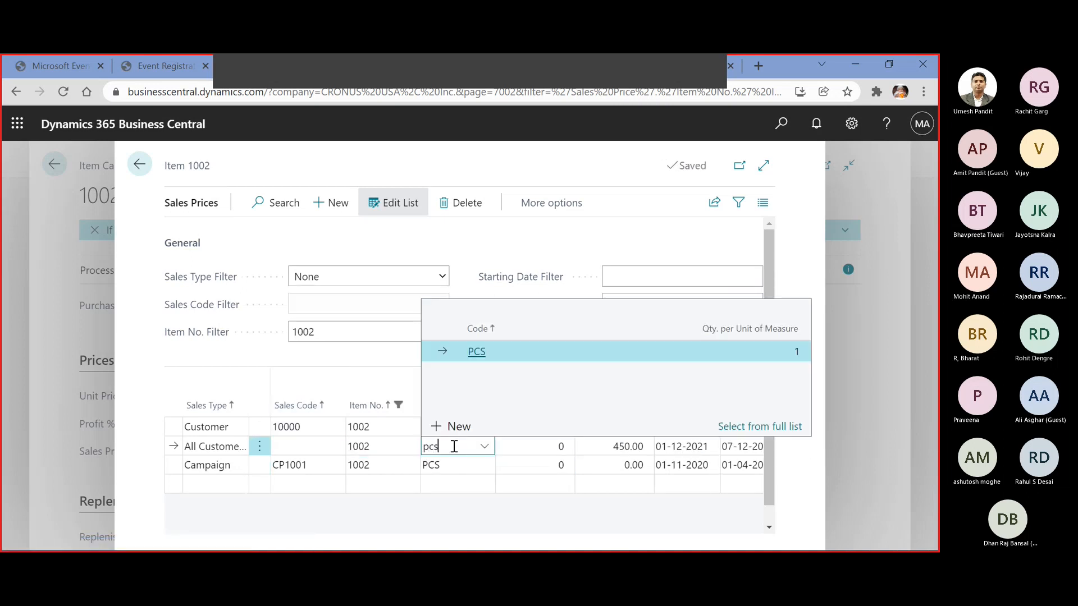
type("s")
key("Tab")
Set the Campaign price line's minimum quantity to 5 and its unit price to 425
left_click(543, 473)
left_click(539, 384)
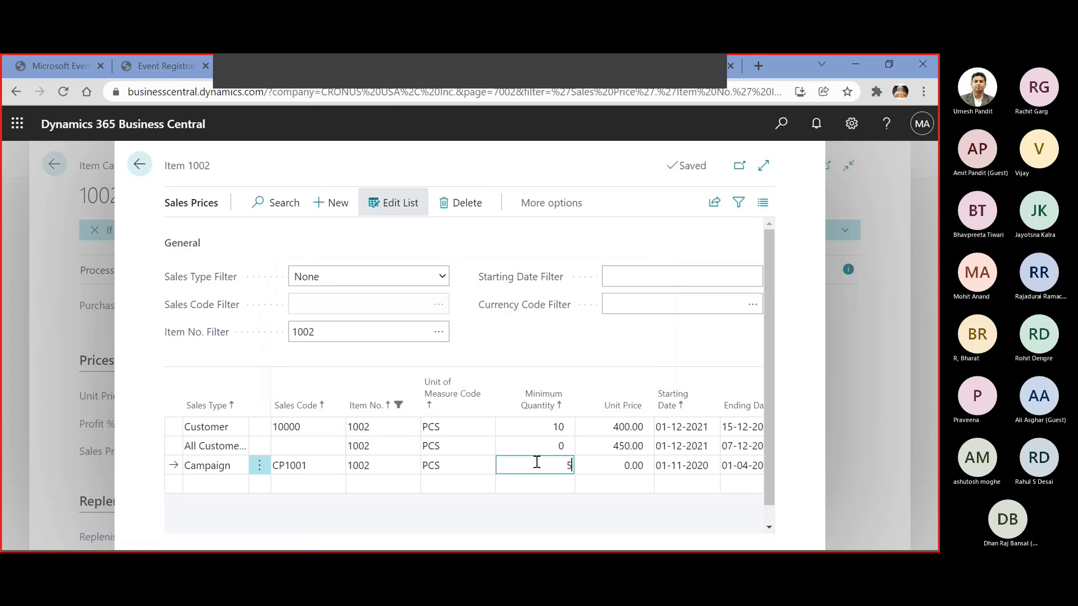
key("Tab")
type("425")
key("Tab")
key("Tab")
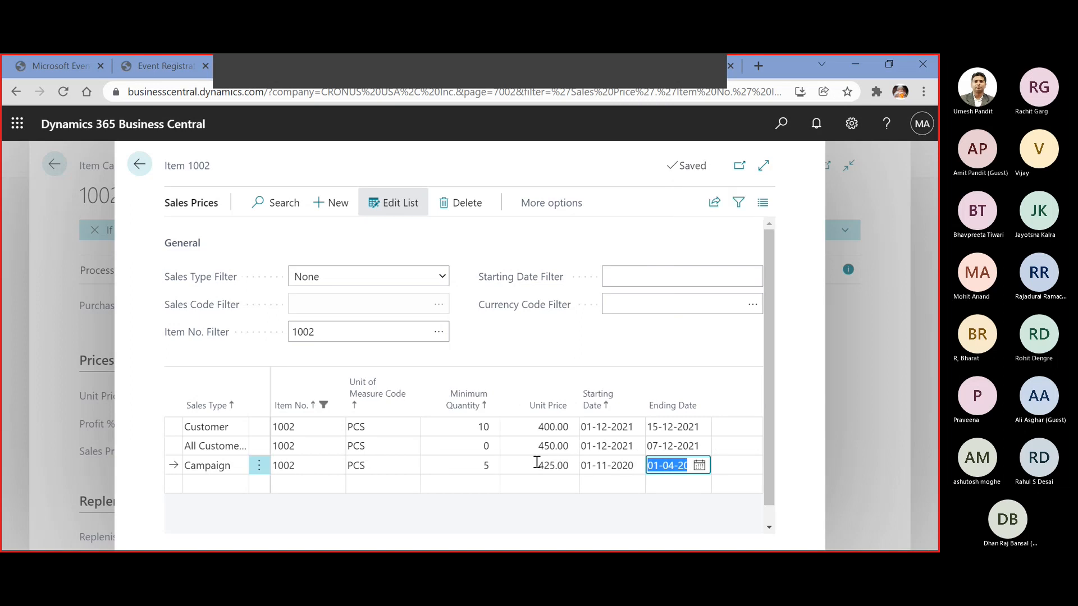
left_click(629, 464)
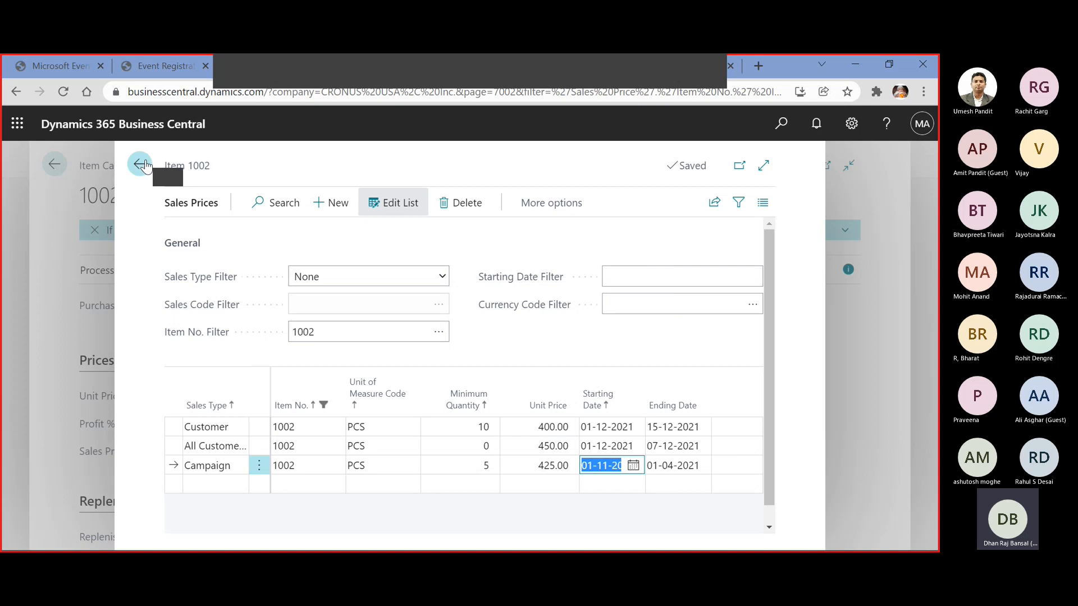
Close the Chair's sales prices and item card, accepting the update of related records, and open the Sales Quotes list
left_click(143, 164)
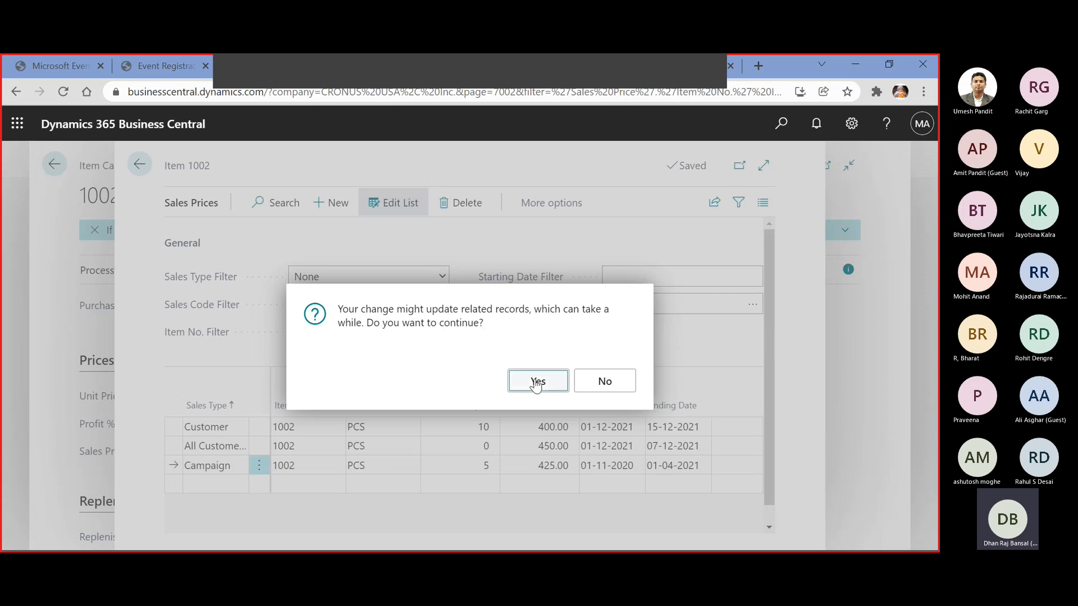
left_click(534, 387)
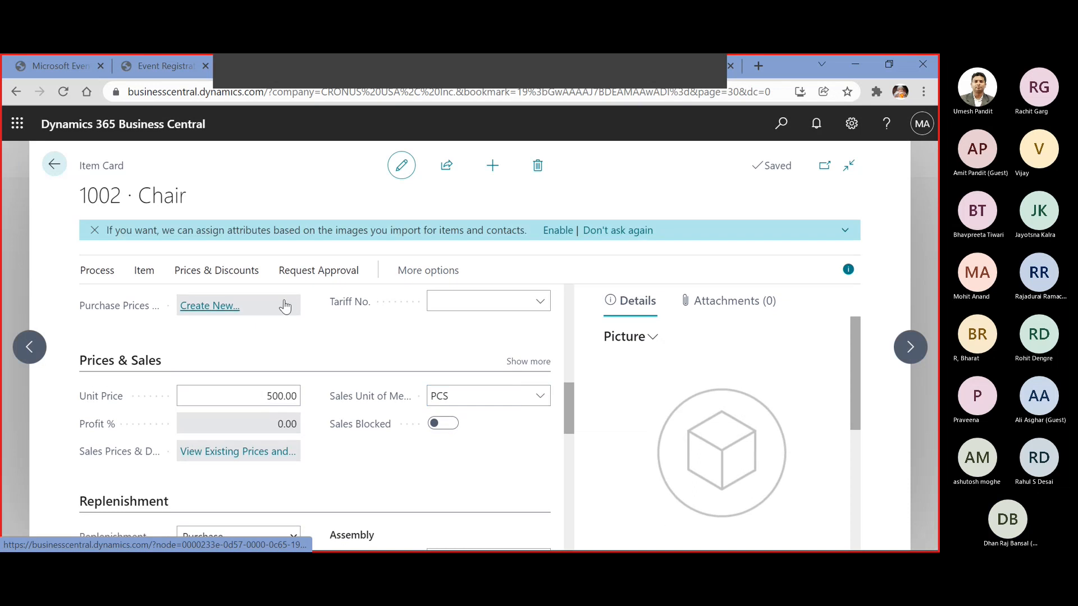
left_click(51, 164)
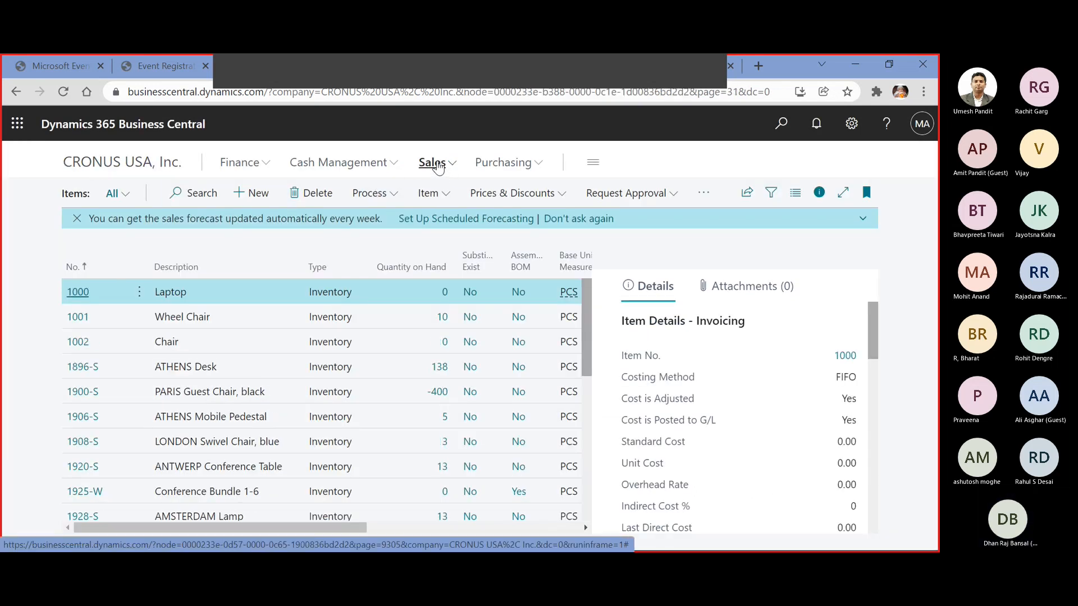
left_click(432, 163)
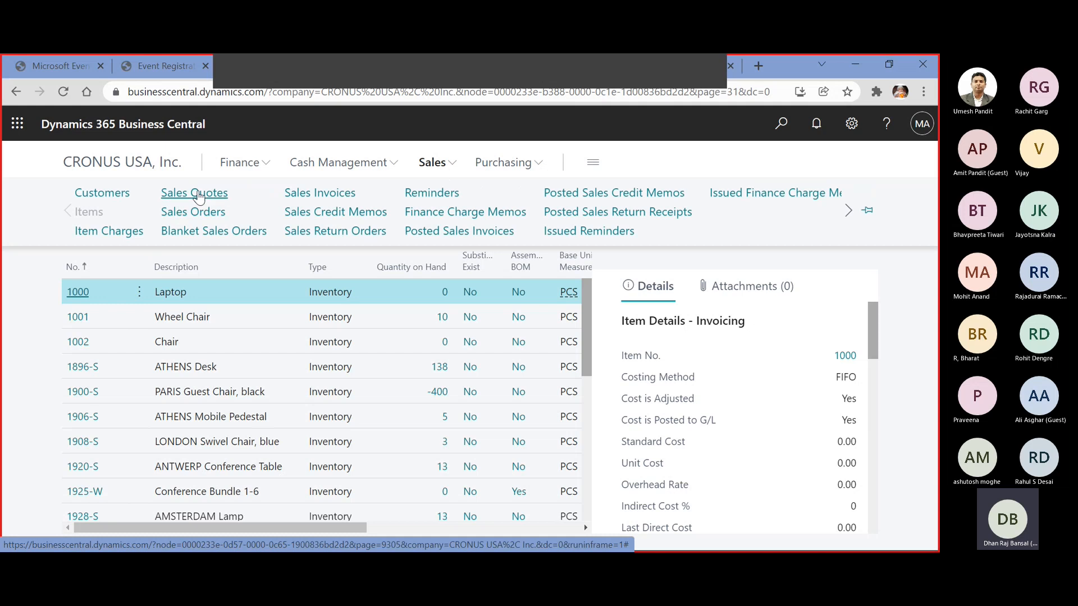
left_click(198, 193)
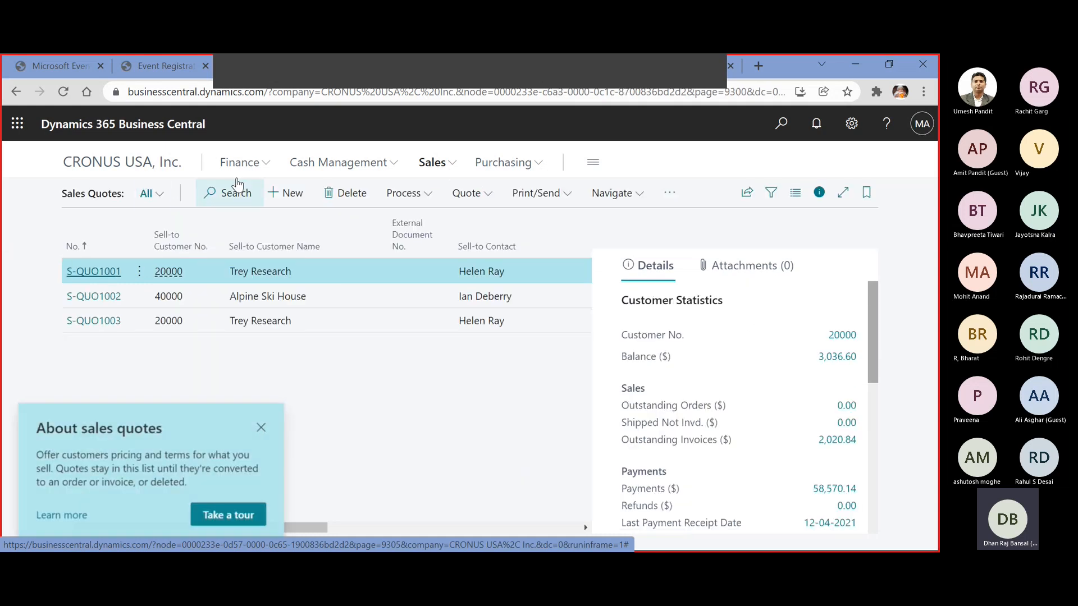
Create a new sales quote, show all its General fields, and choose Adatum Corporation as the customer
left_click(261, 427)
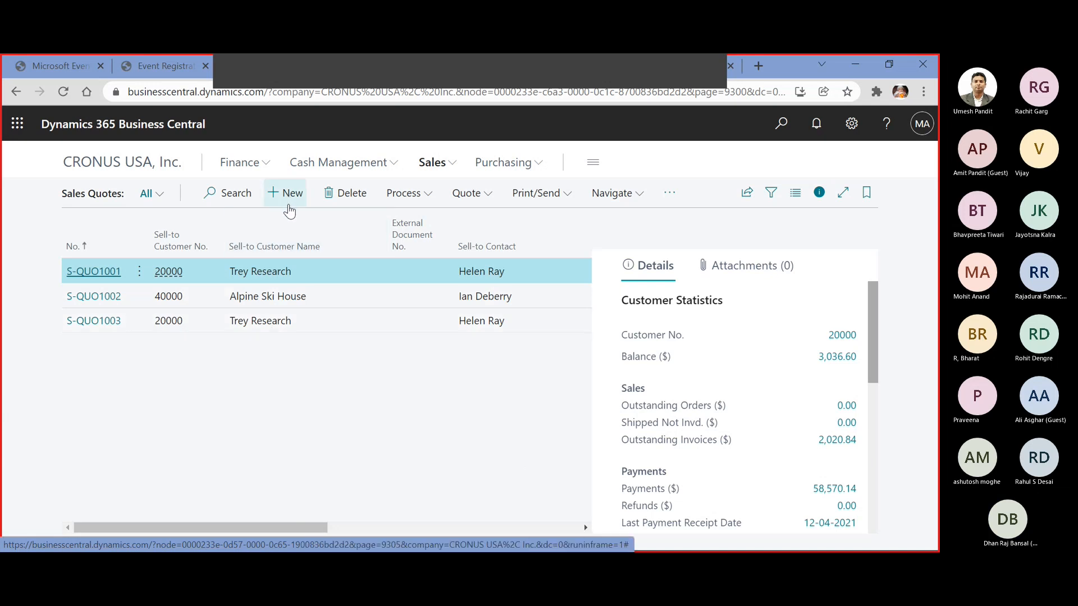
left_click(288, 194)
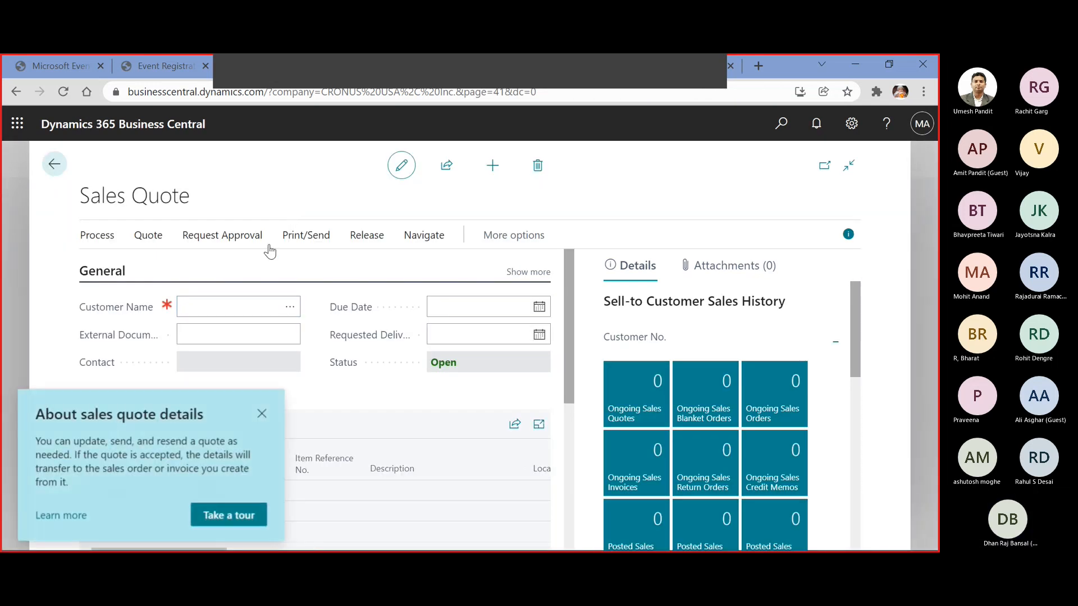
left_click(261, 414)
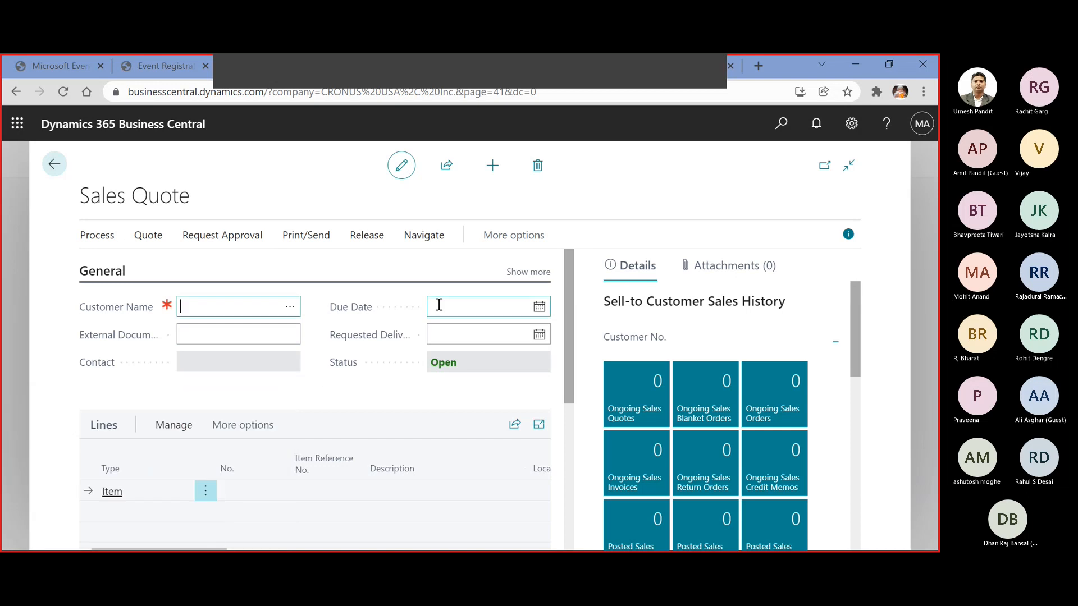
left_click(516, 273)
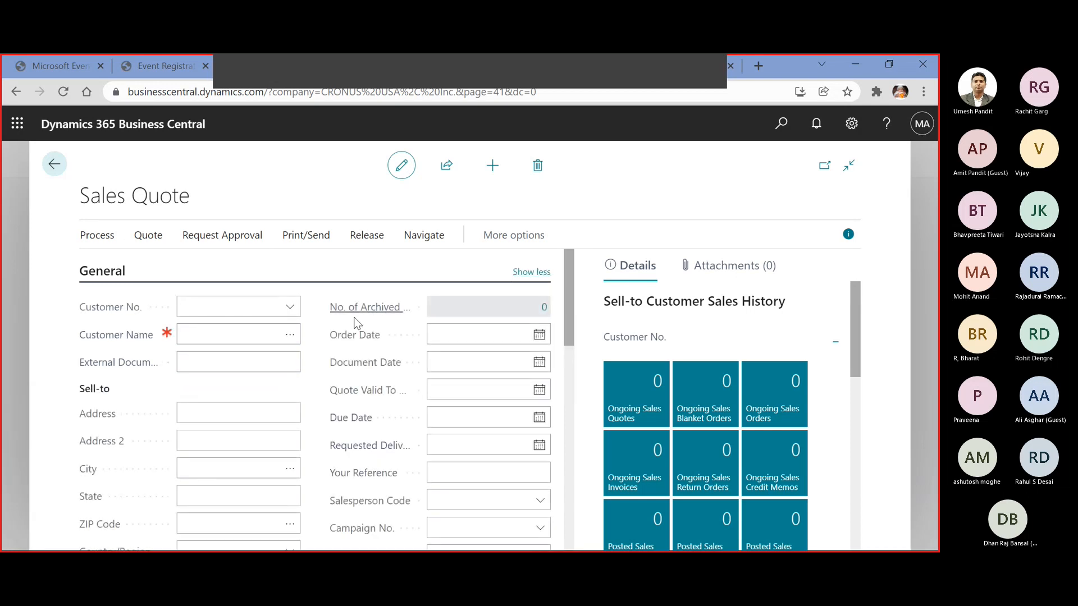
left_click(289, 309)
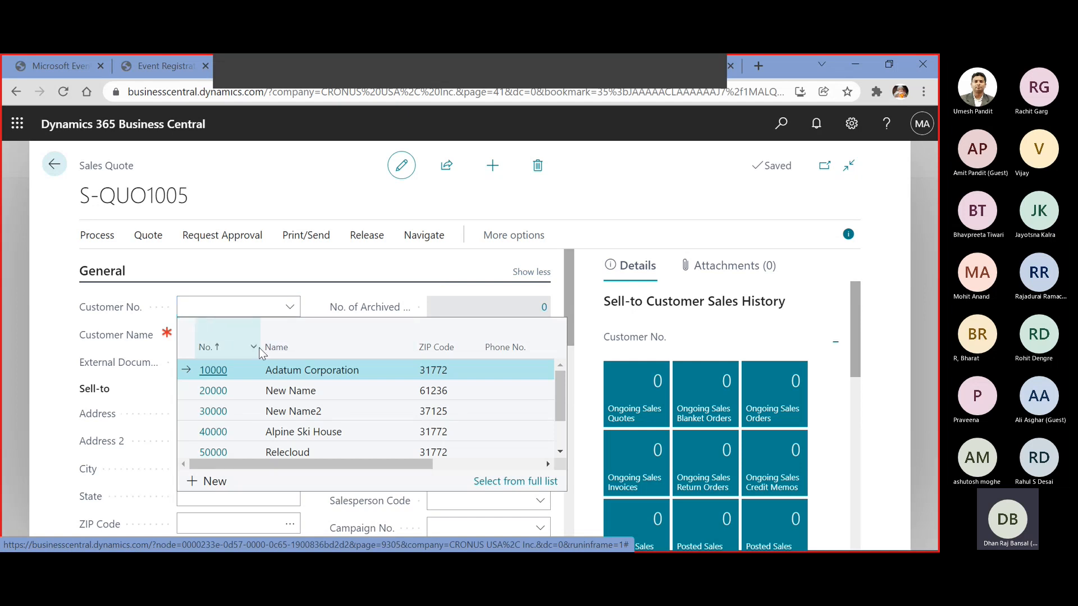
left_click(220, 370)
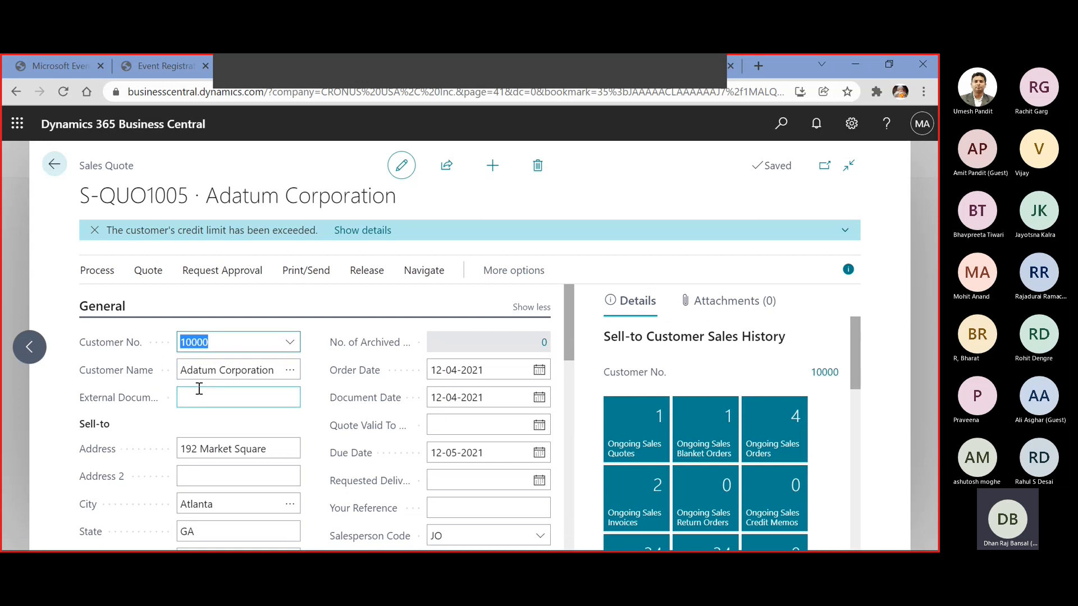
Enter RFQ/0001 as the sales quote's external document number
left_click(199, 393)
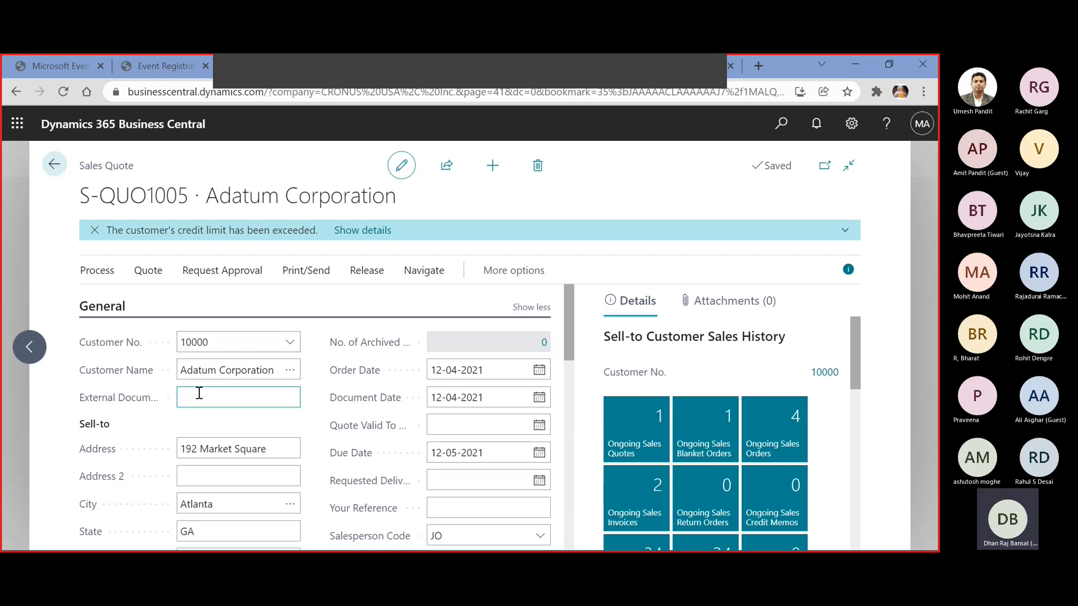
type("RFQ-0001")
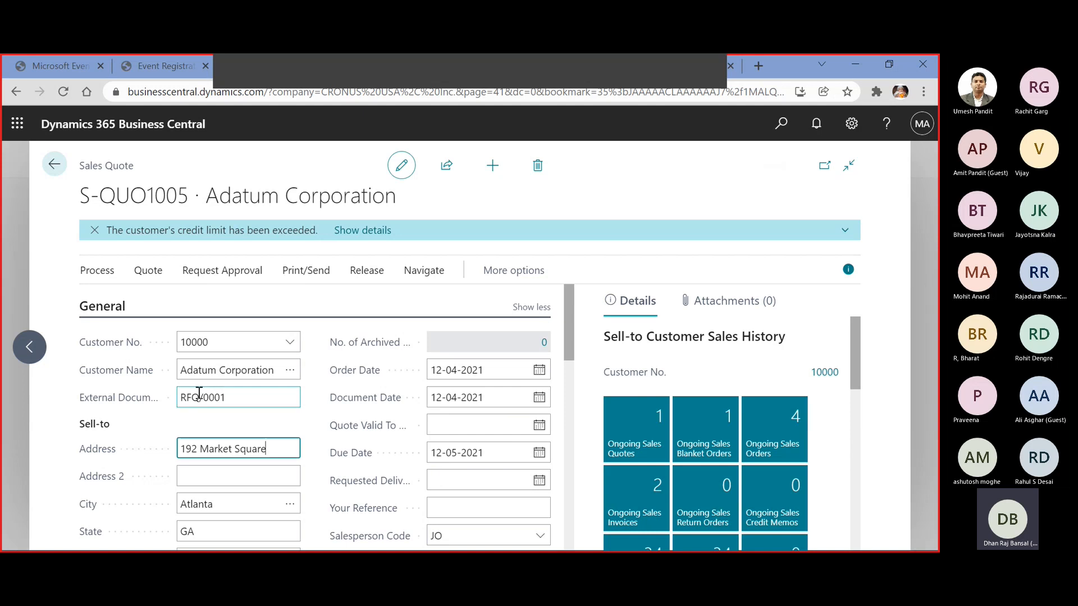
key("Tab")
Add item 1002, Chair, to the first line of the sales quote
scroll(201, 393, "down", 2)
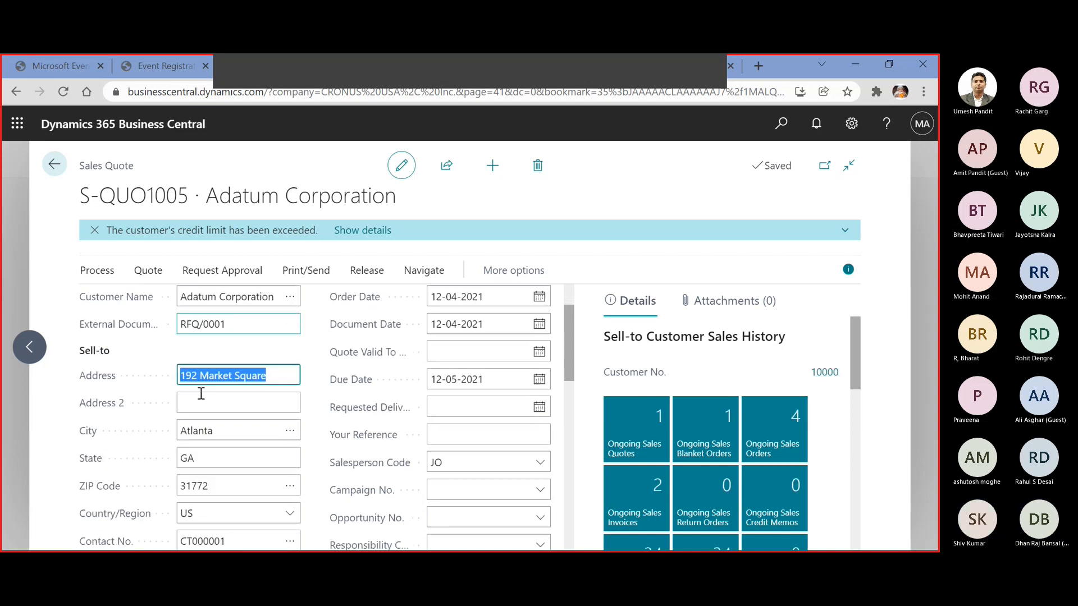
scroll(201, 393, "down", 3)
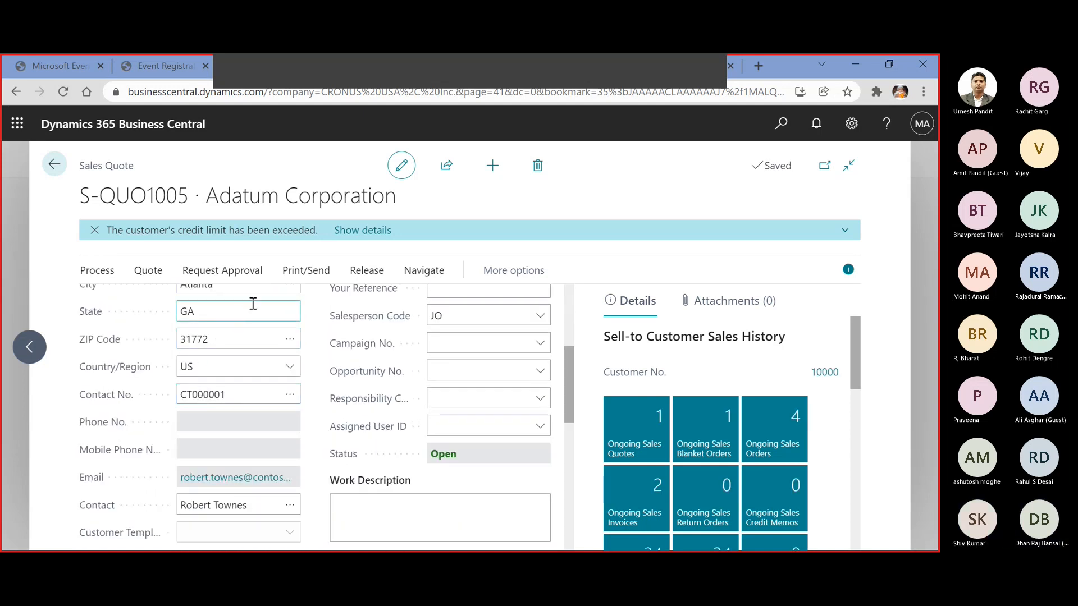
scroll(243, 315, "up", 2)
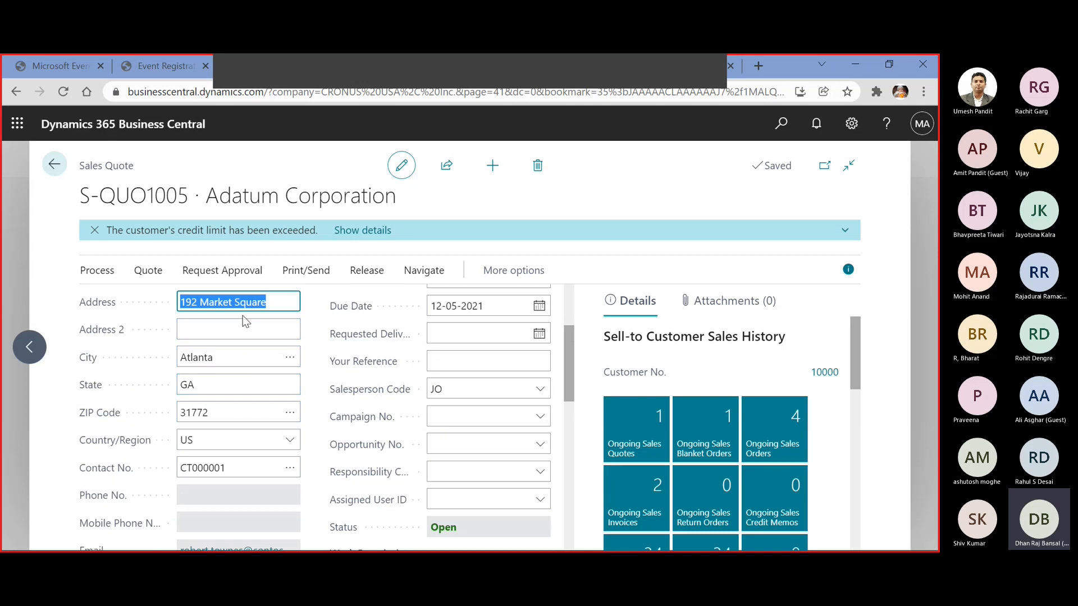
scroll(245, 321, "up", 2)
scroll(244, 318, "down", 5)
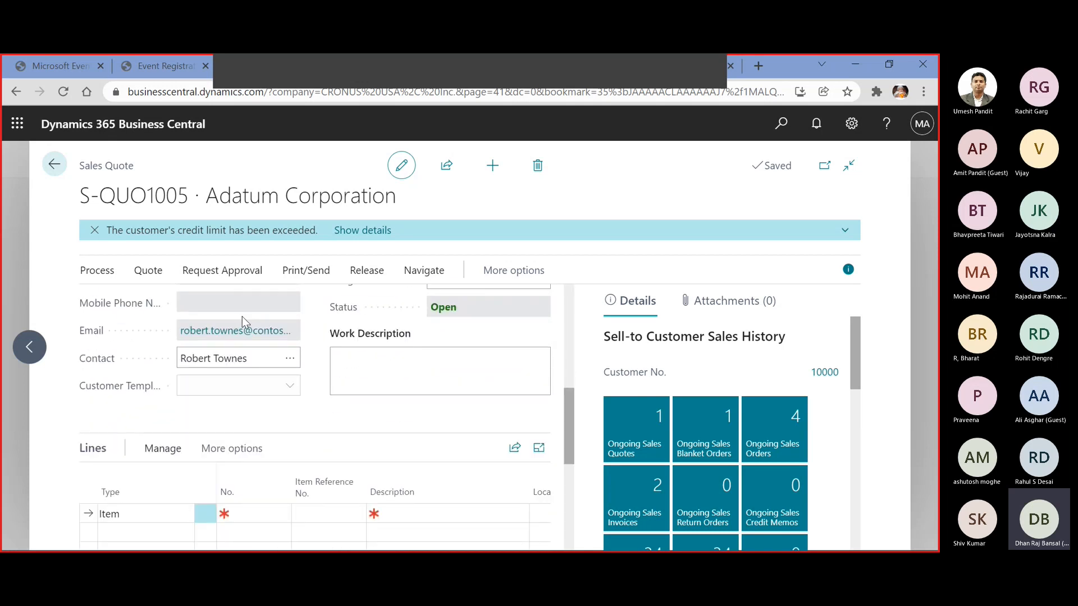
scroll(243, 317, "down", 3)
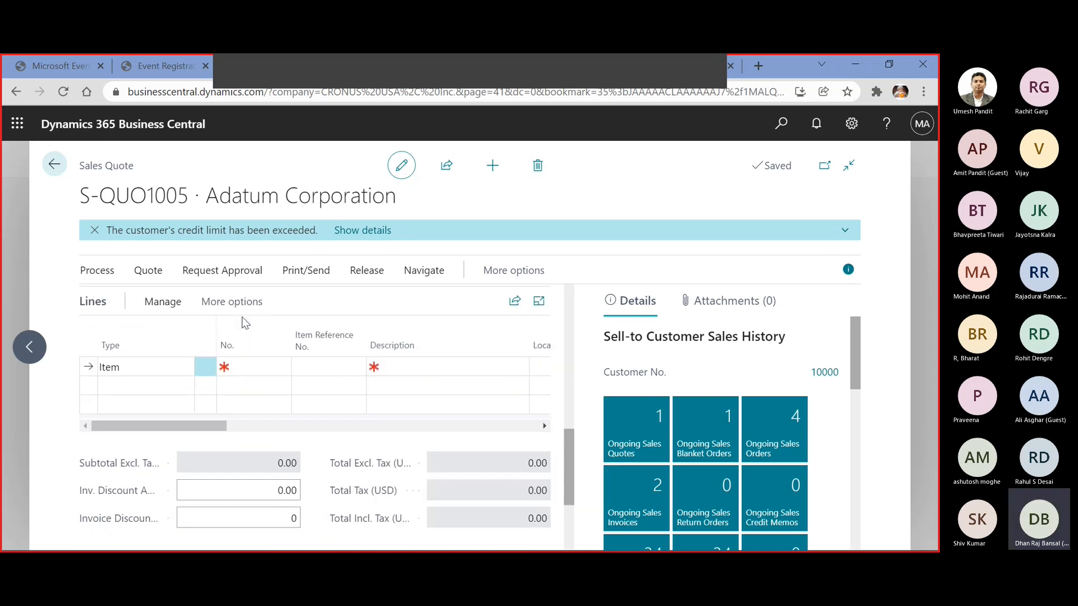
left_click(255, 367)
left_click(280, 367)
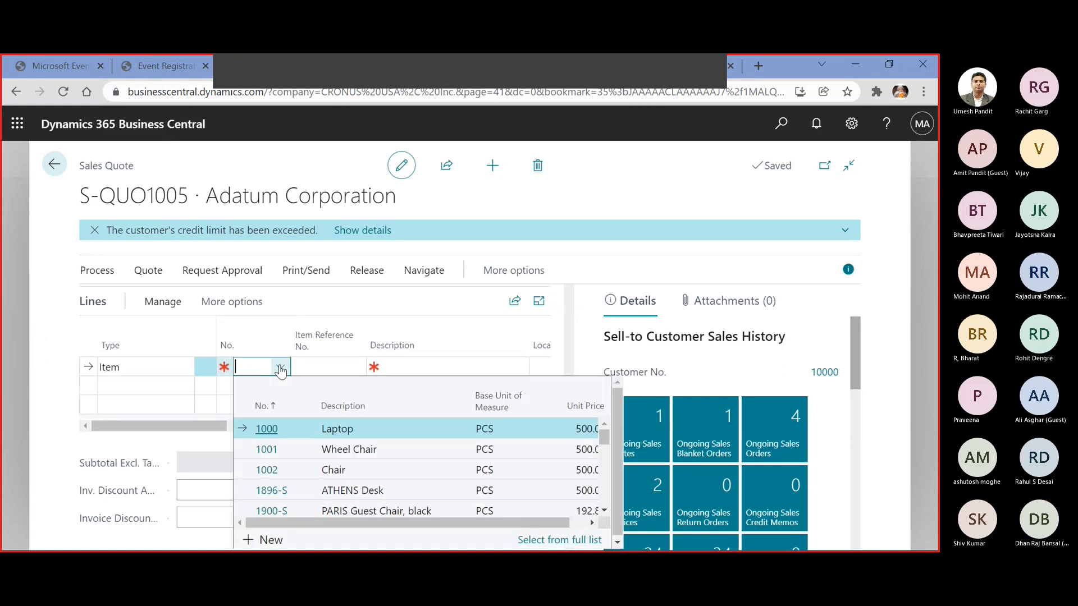
scroll(315, 457, "down", 3)
scroll(314, 458, "down", 5)
scroll(314, 460, "up", 5)
scroll(315, 459, "up", 5)
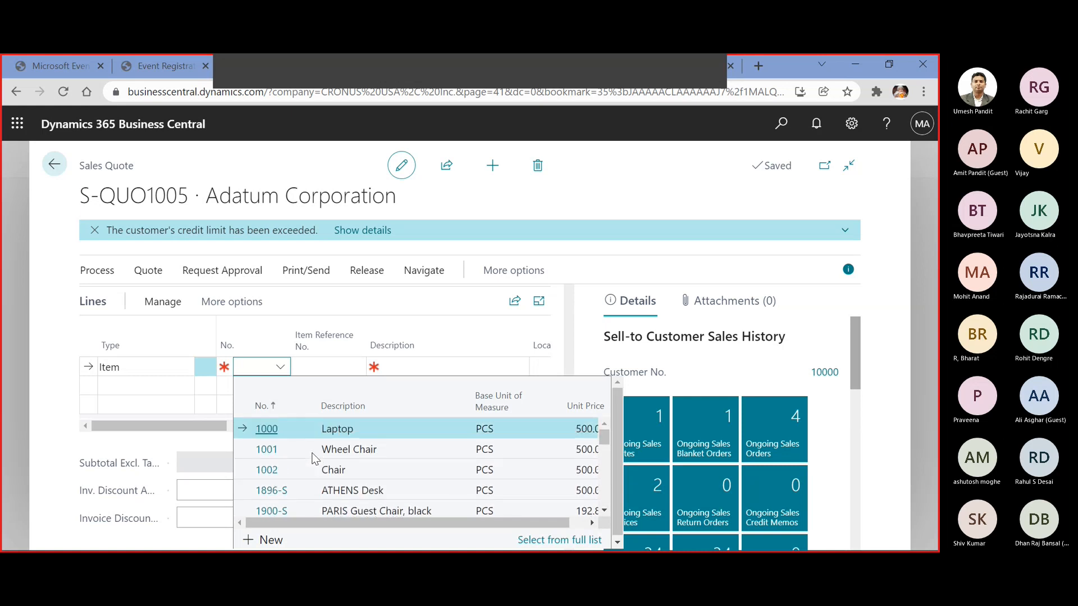
left_click(286, 473)
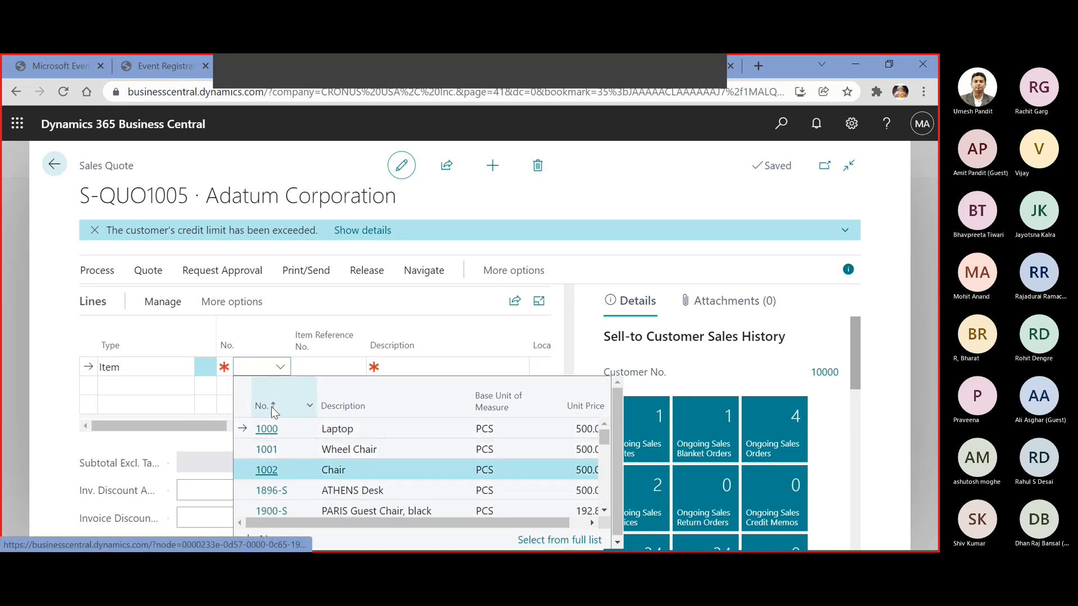
Add item 1896-S, ATHENS Desk, as the second line of the sales quote
left_click(158, 386)
left_click(248, 382)
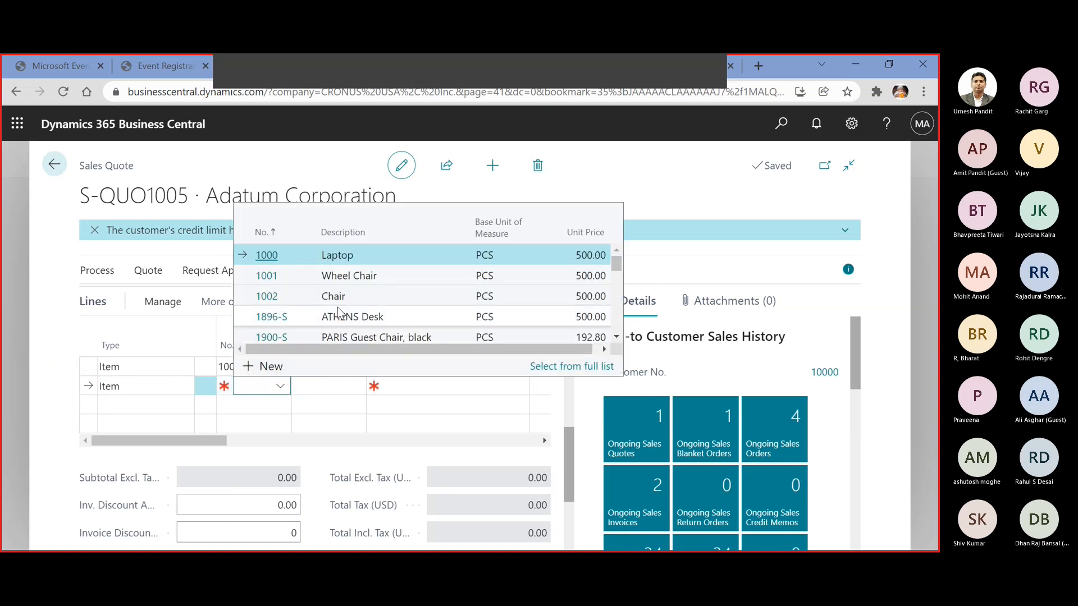
left_click(337, 317)
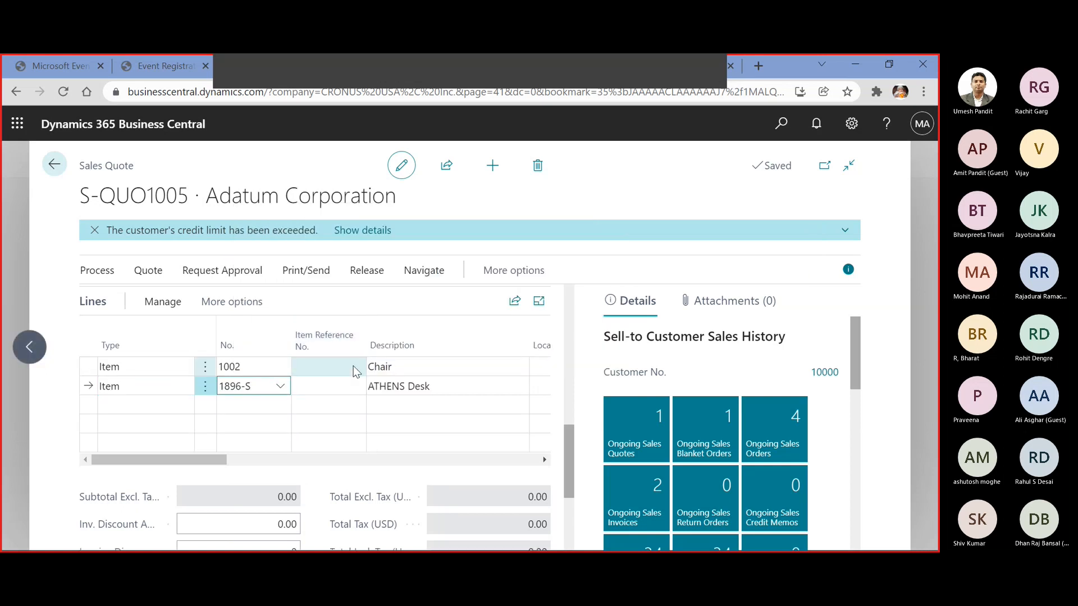
Set the location code to EAST on both the Chair and ATHENS Desk quote lines
key("Tab")
key("Tab")
key("Tab")
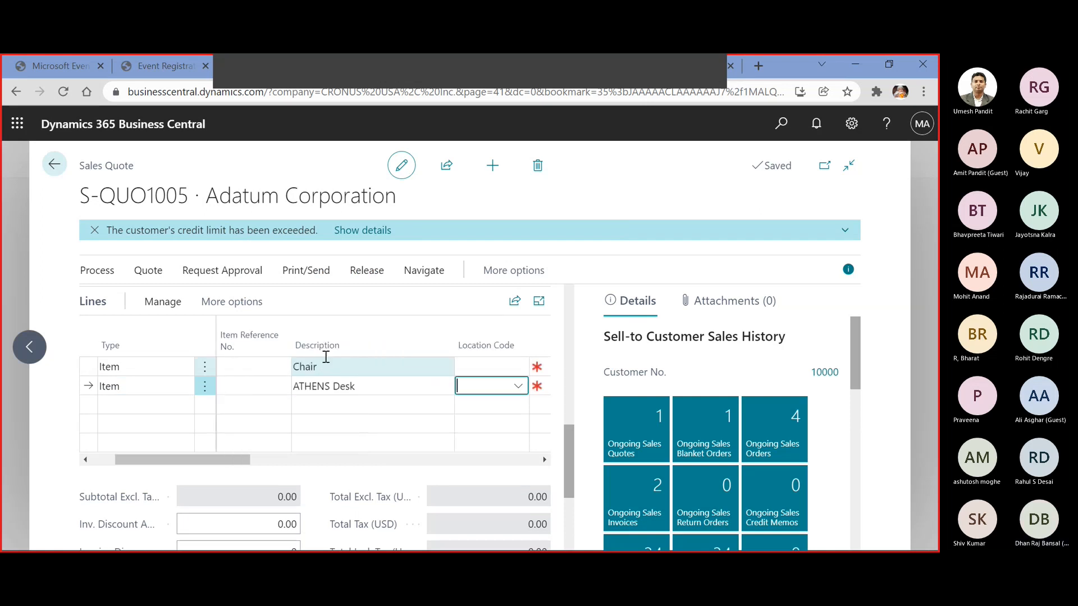
left_click(463, 372)
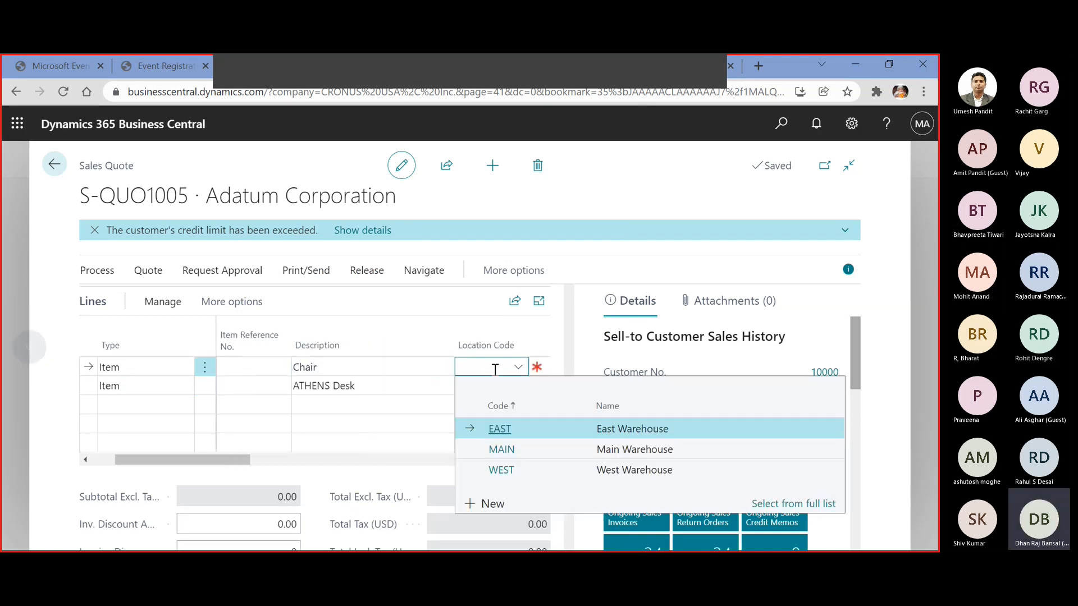
left_click(504, 428)
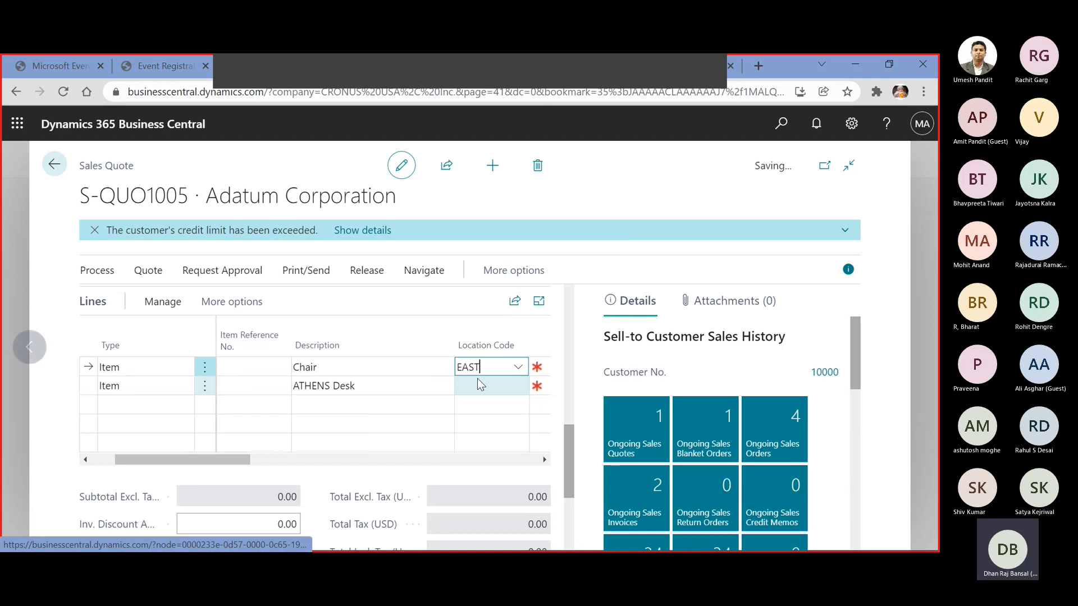
left_click(478, 379)
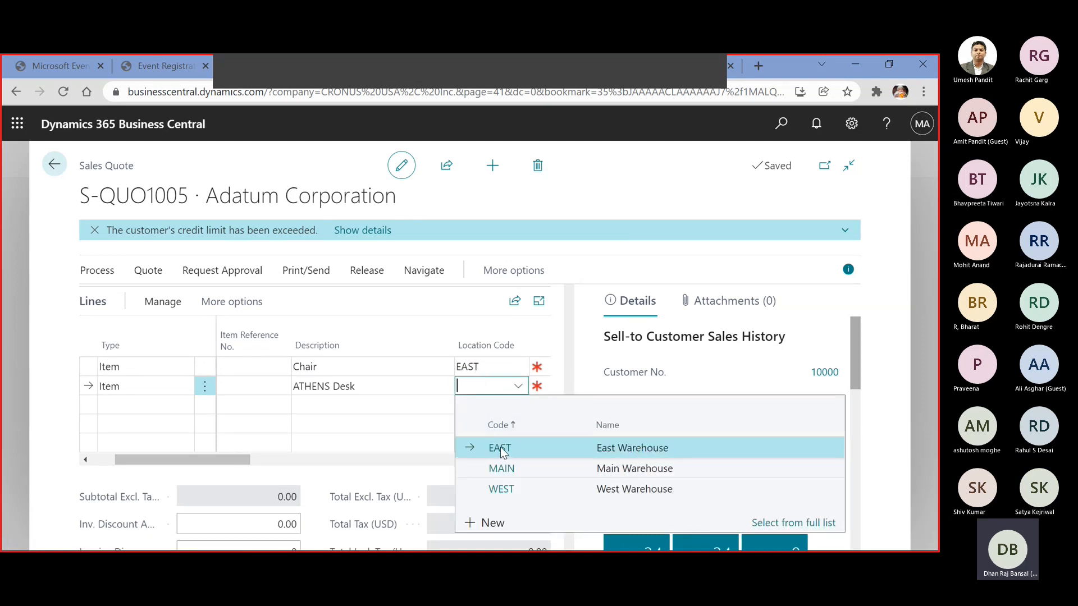
left_click(498, 445)
Set the quantity to 20 on the Chair line and 50 on the ATHENS Desk line
key("Tab")
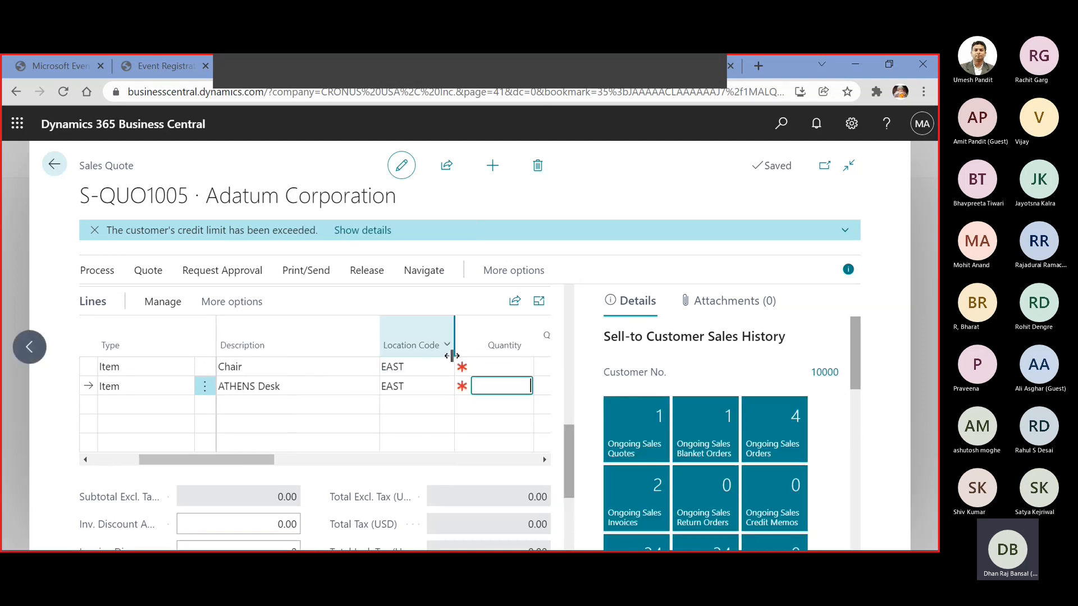
left_click(498, 366)
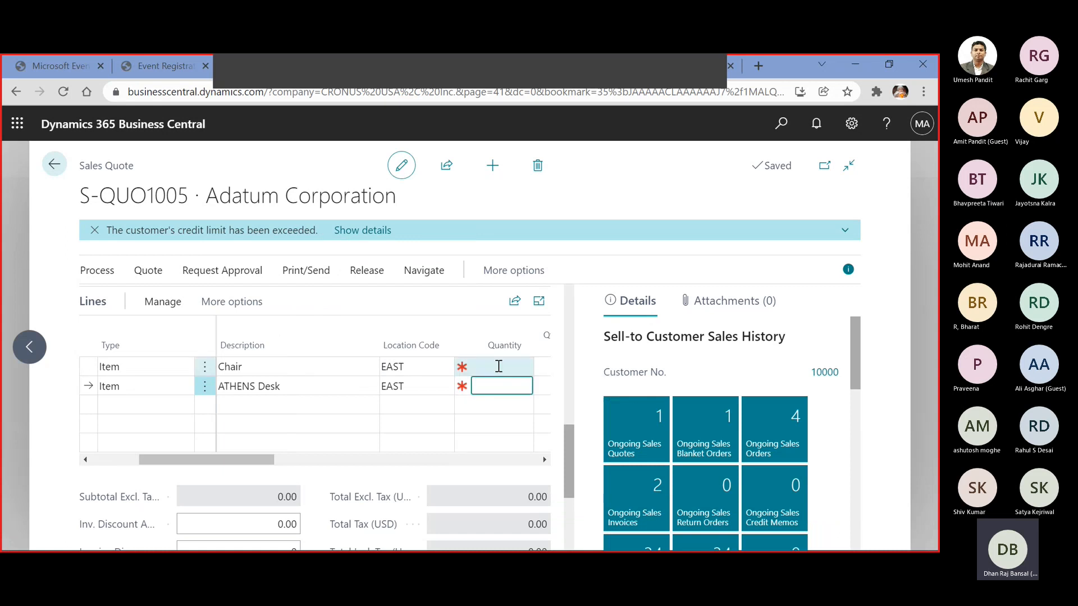
type("20")
key("Down")
type("50")
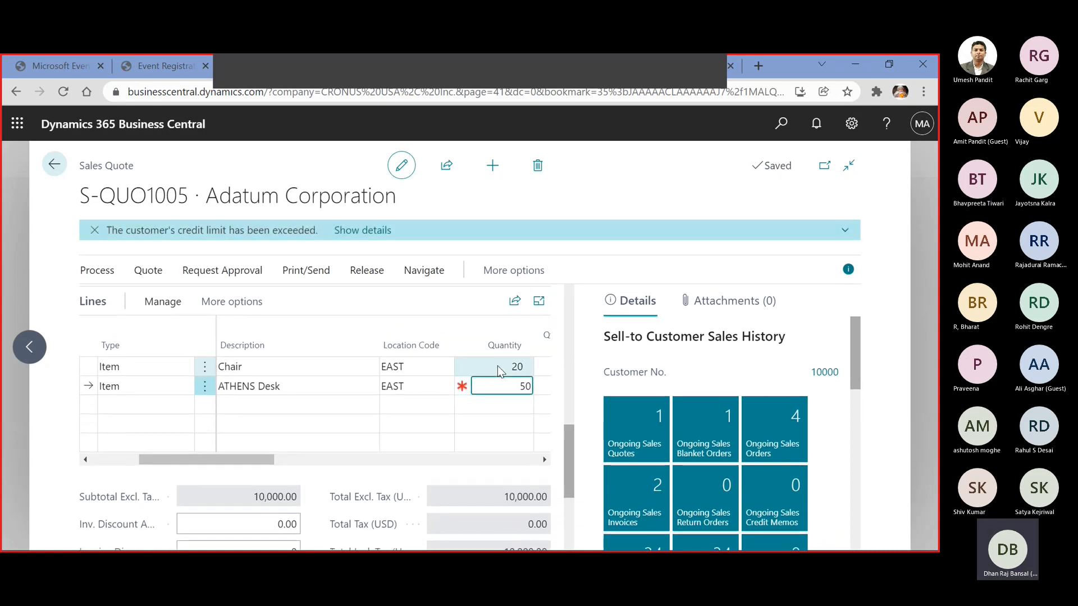
key("Tab")
key("Tab")
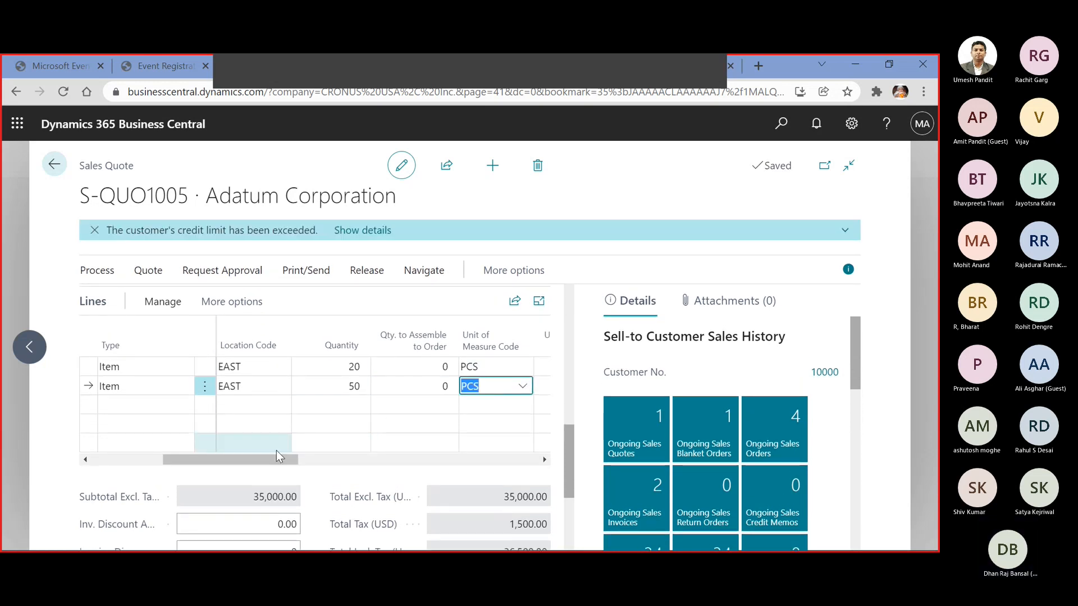
Check the Chair line's unit price and set its tax group code to FURNITURE
left_click_drag(272, 459, 341, 463)
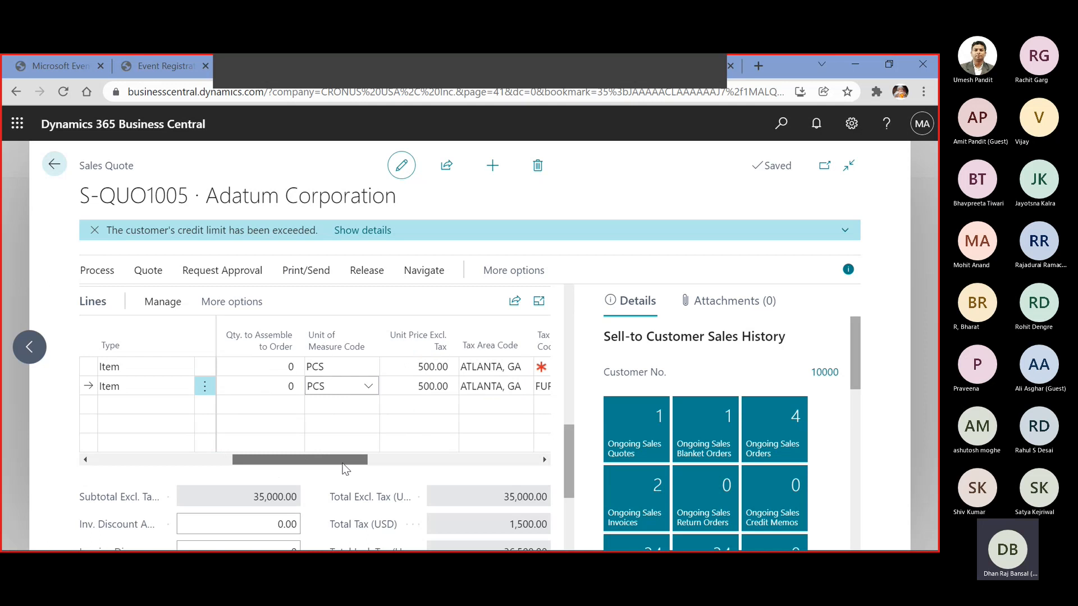
left_click(410, 371)
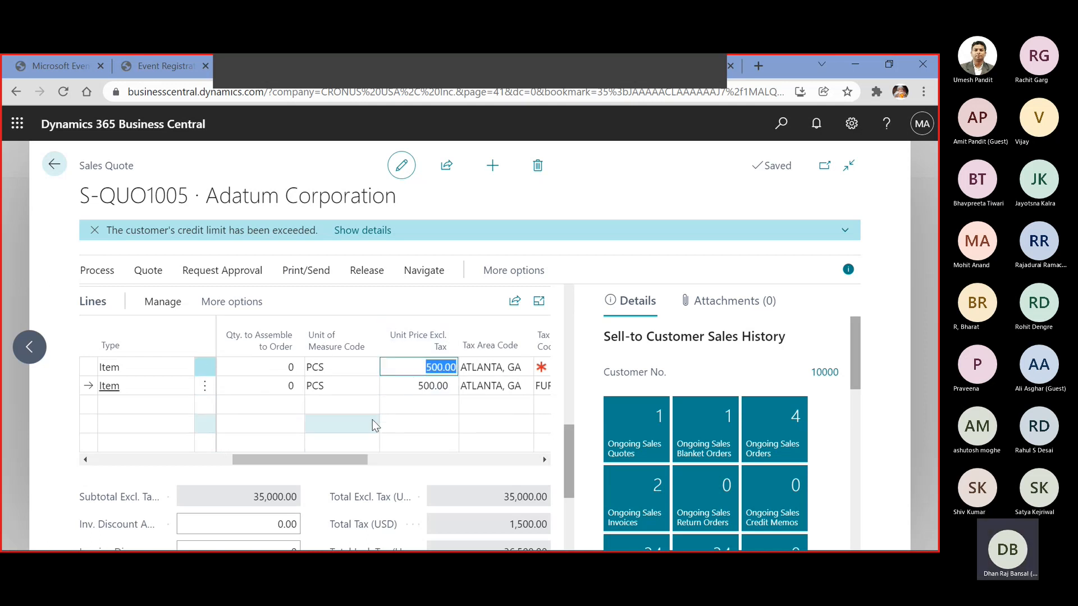
left_click(360, 462)
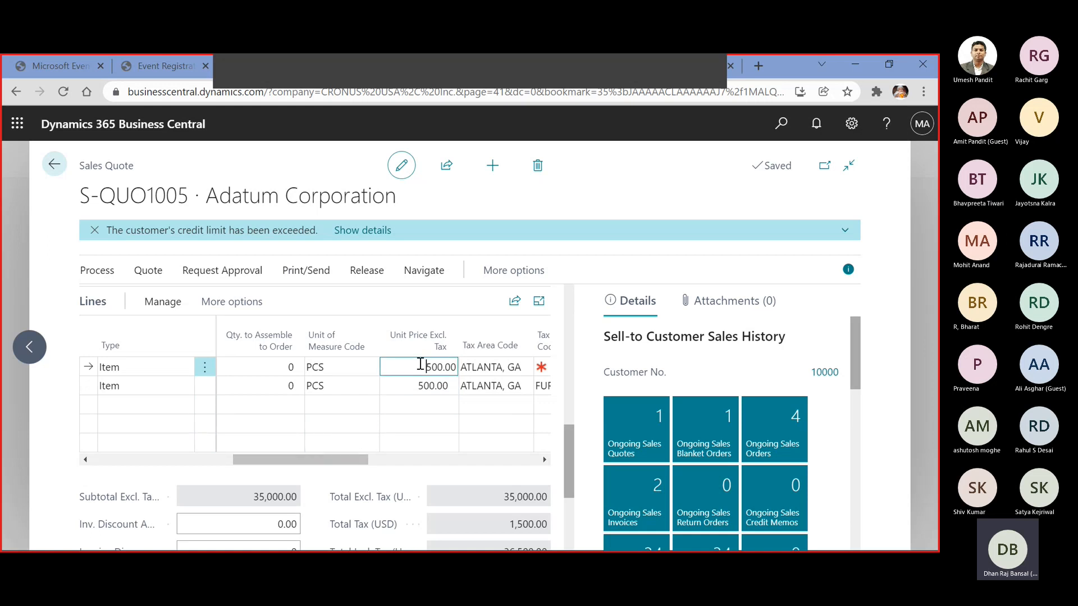
left_click_drag(363, 458, 418, 479)
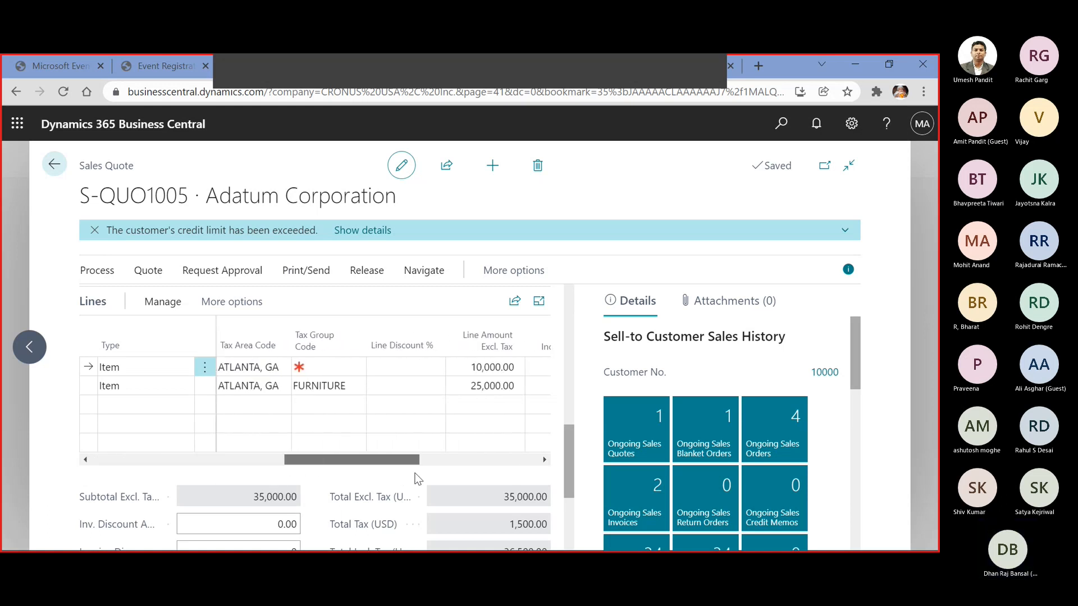
left_click(344, 366)
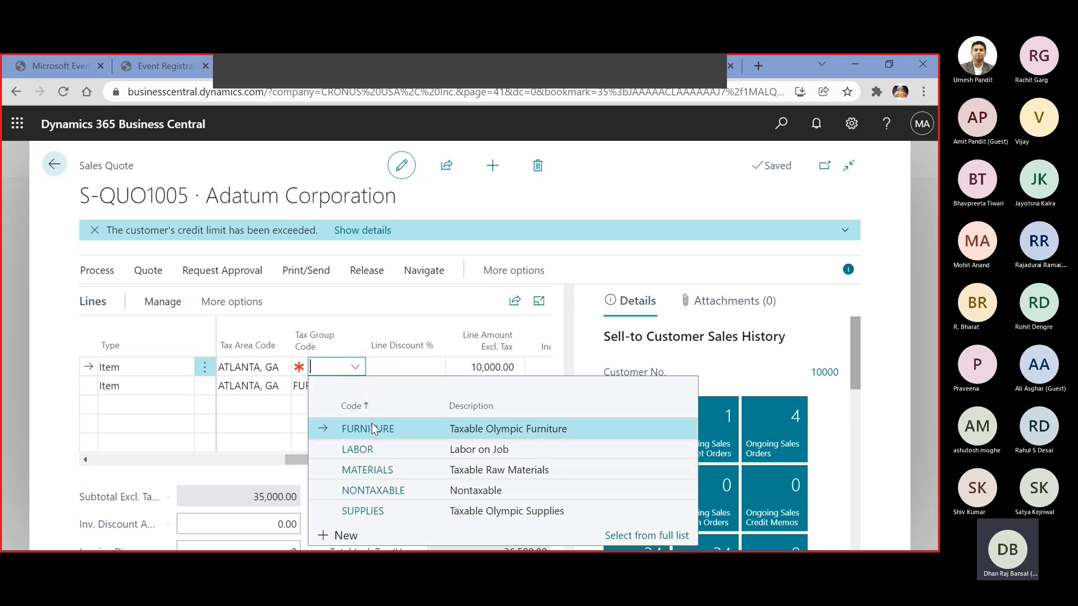
left_click(372, 428)
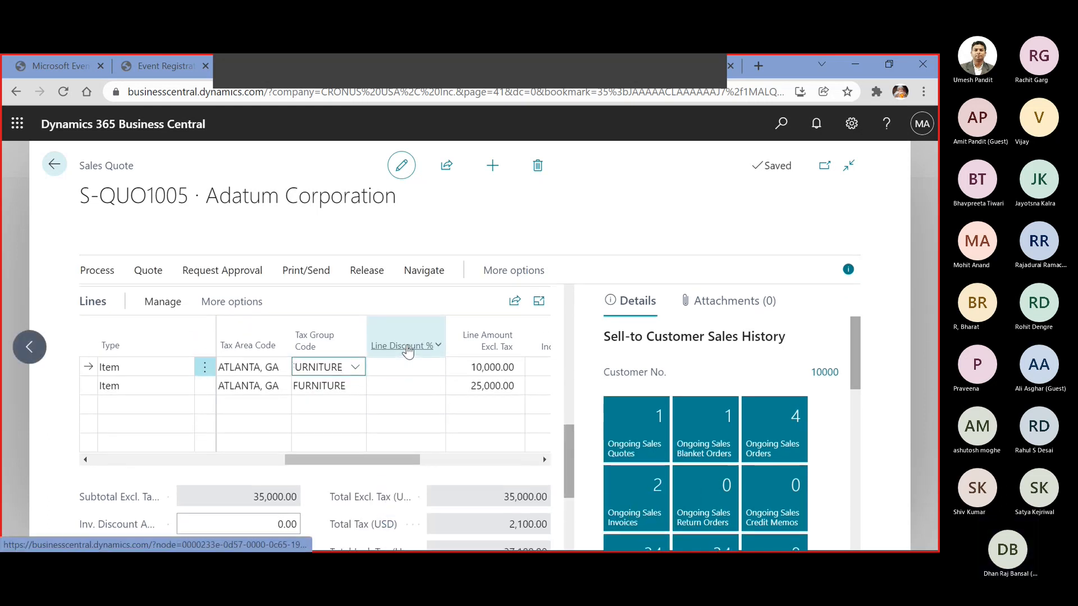
Review the quote's lines and totals, and expand its Invoice Details section
left_click_drag(418, 460, 178, 463)
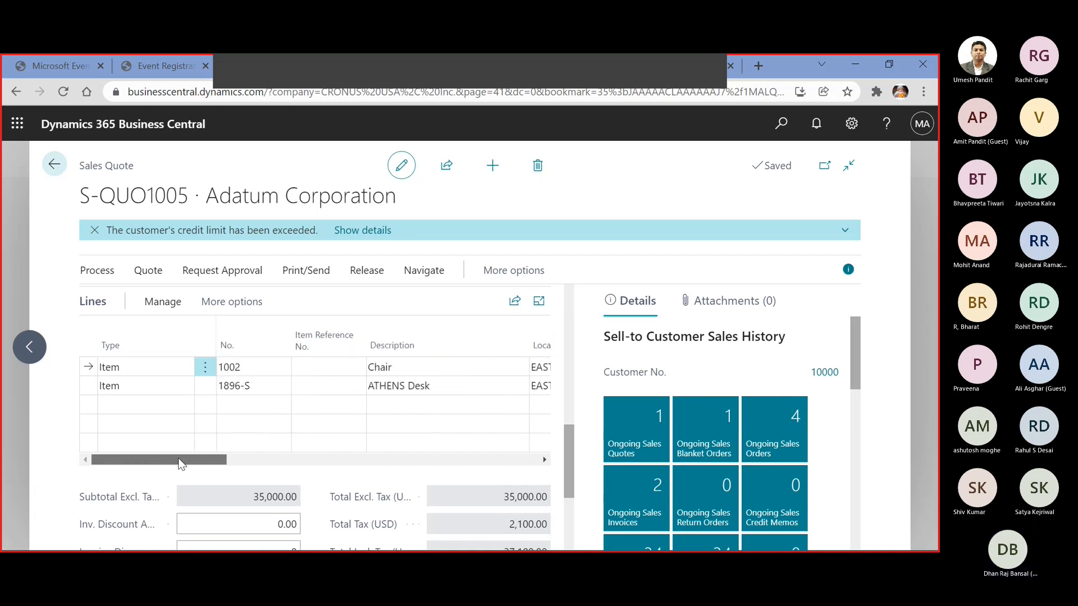
scroll(257, 434, "down", 3)
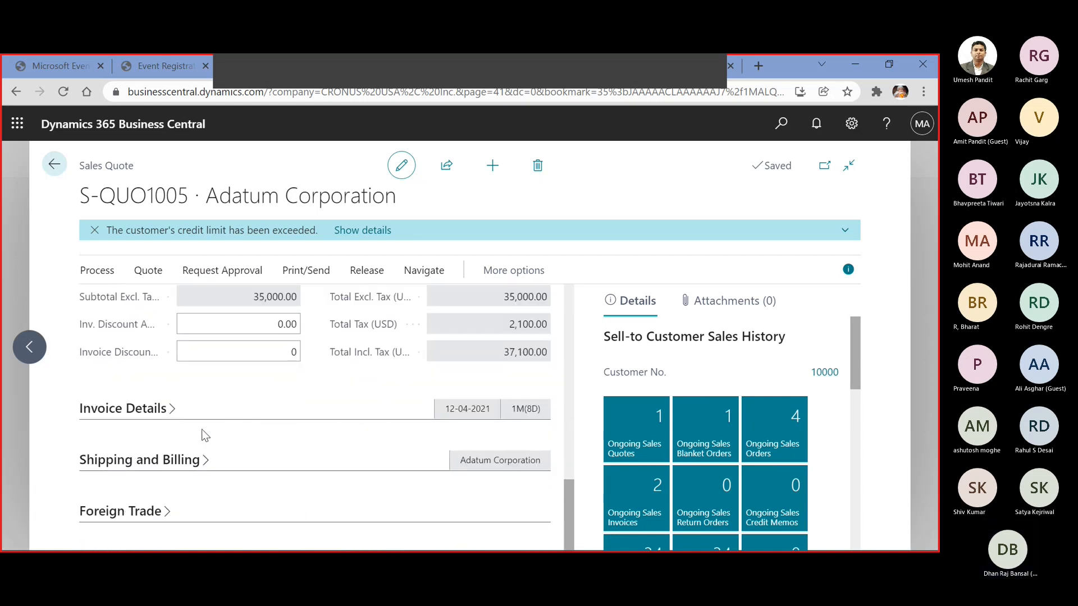
left_click(169, 414)
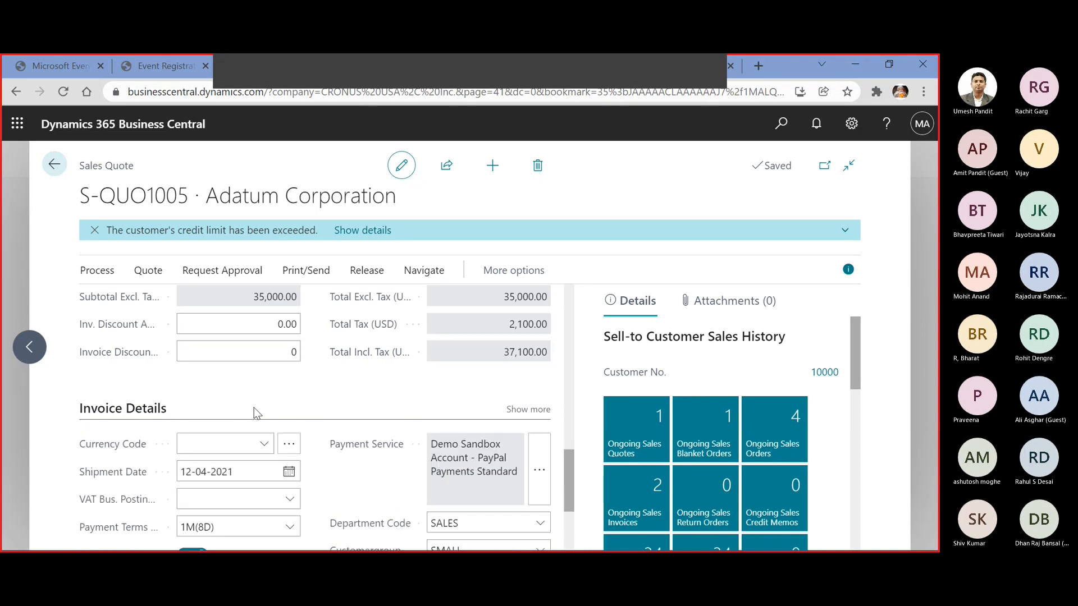
Review the payment, tax and shipment settings in the quote's Invoice Details, along with the quote totals
scroll(254, 409, "down", 1)
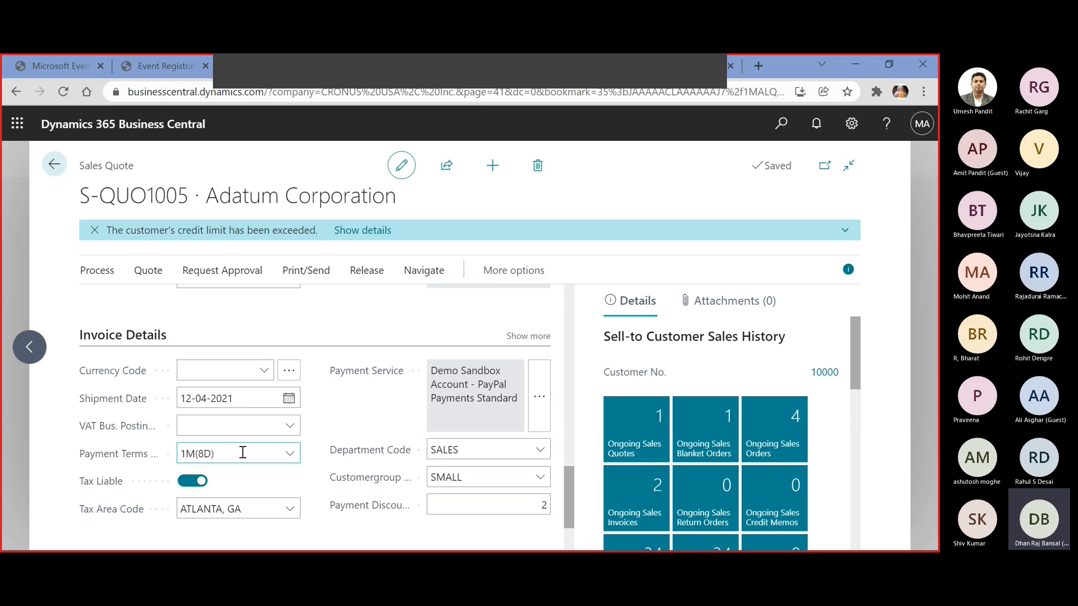
scroll(249, 452, "down", 4)
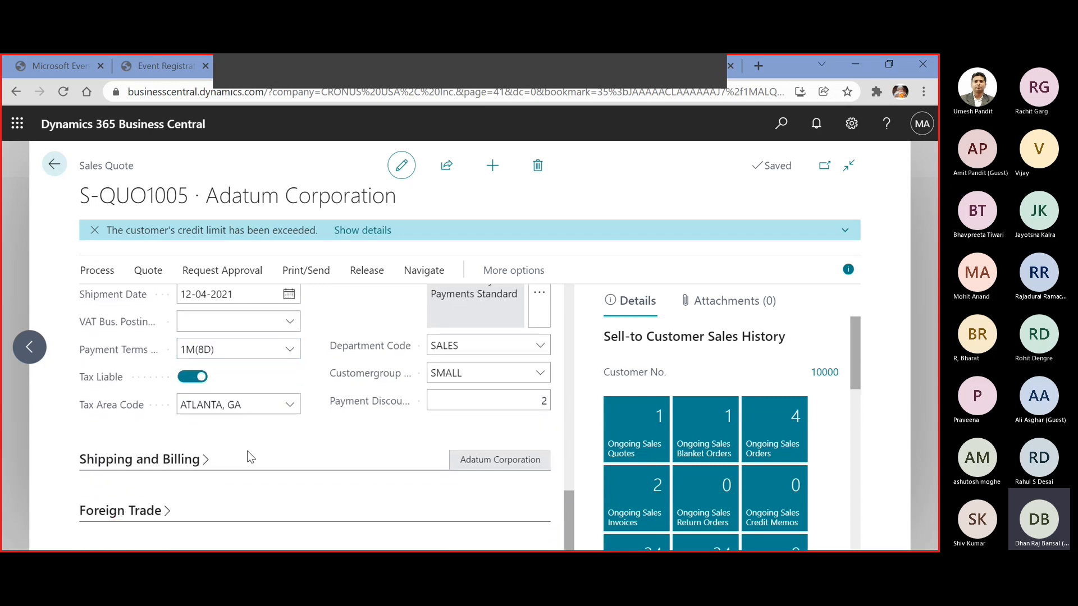
scroll(249, 458, "up", 6)
scroll(246, 459, "down", 3)
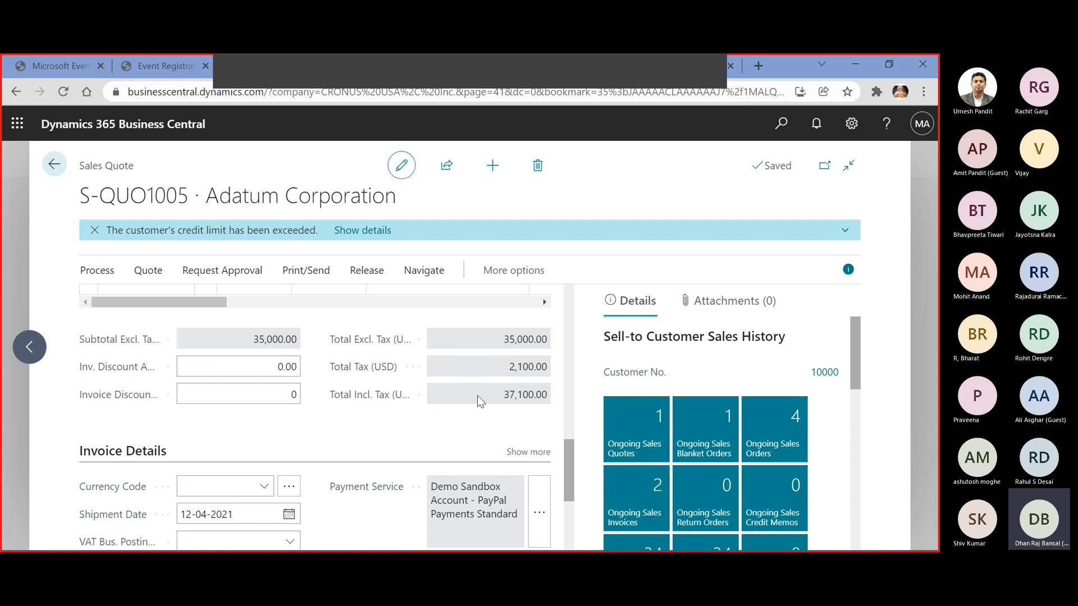
scroll(478, 393, "up", 5)
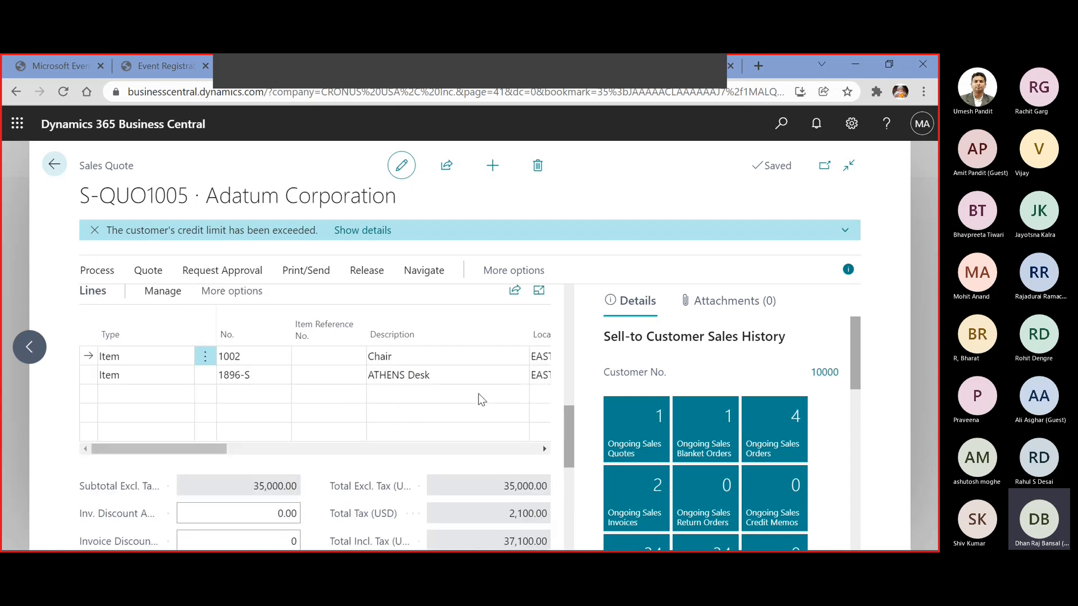
Preview the printed sales quote, enlarge it to check its contents, and close the print request without printing
left_click(162, 274)
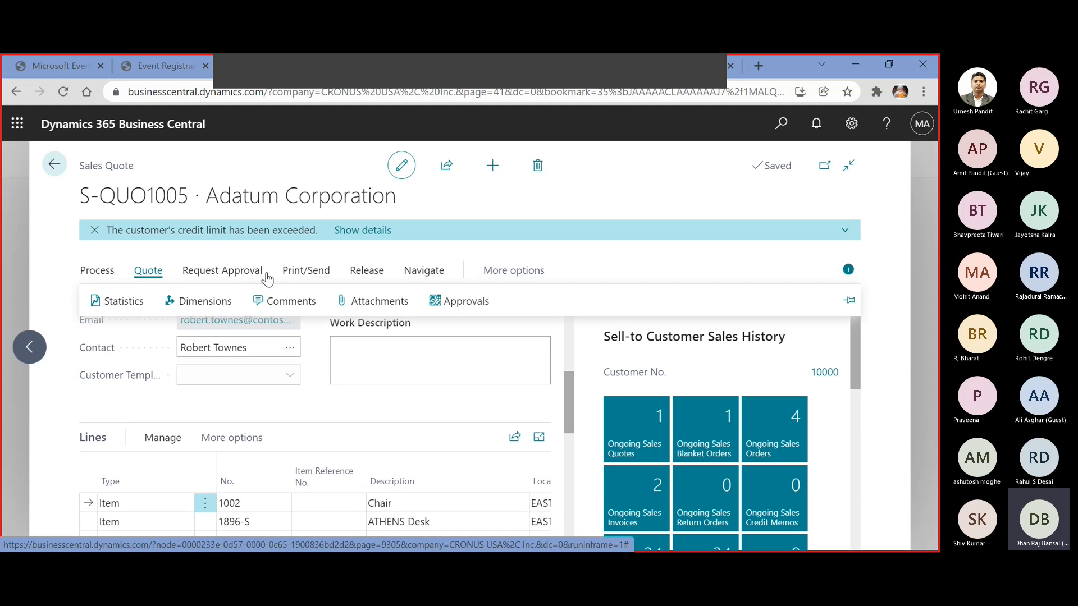
left_click(287, 271)
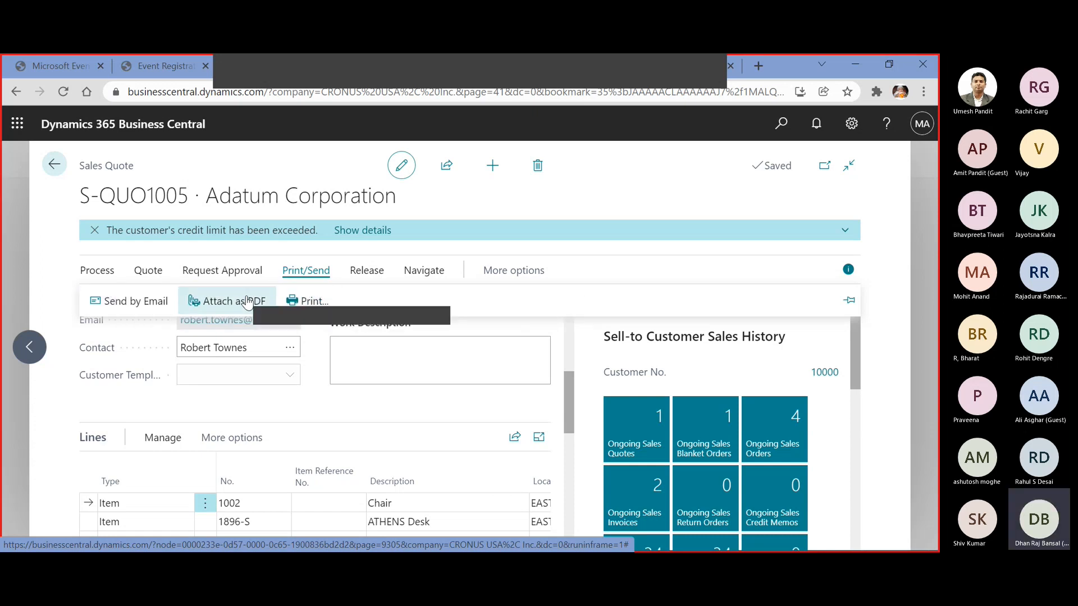
left_click(309, 299)
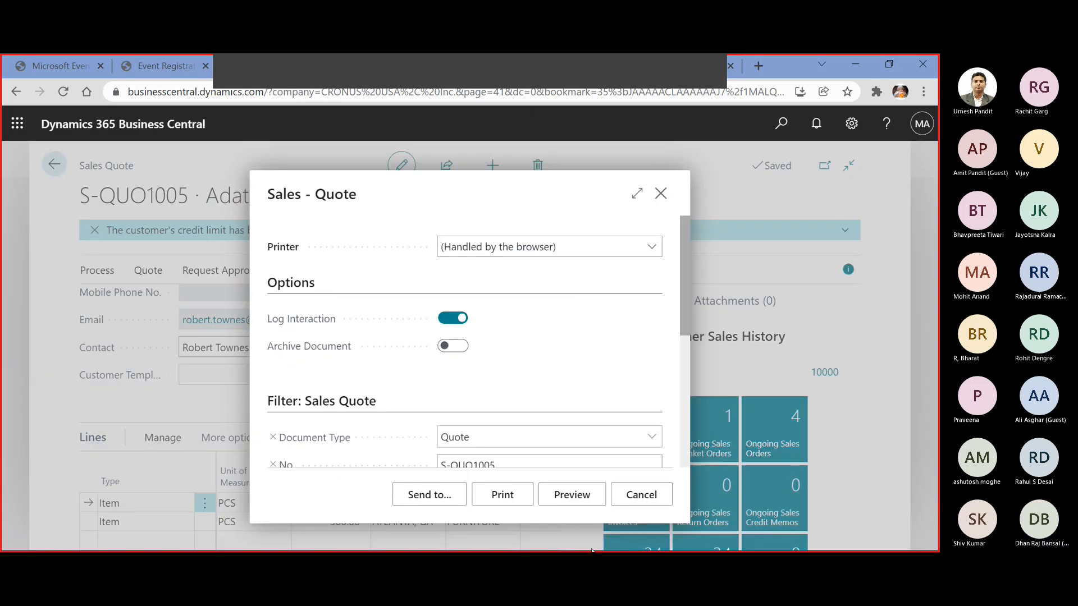
left_click(567, 492)
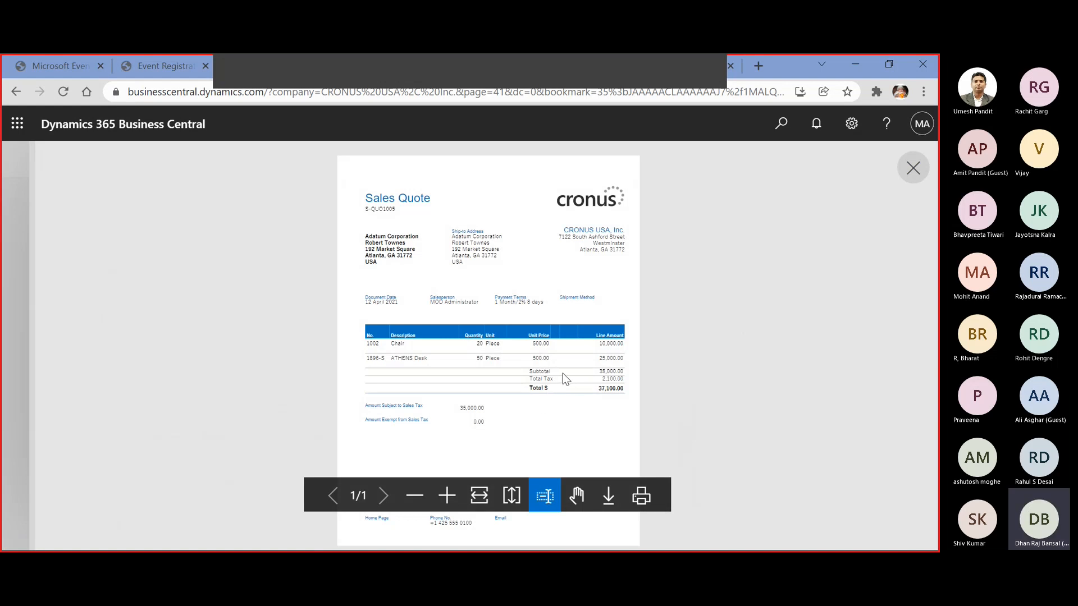
left_click(443, 497)
scroll(479, 427, "down", 3)
scroll(476, 432, "up", 10)
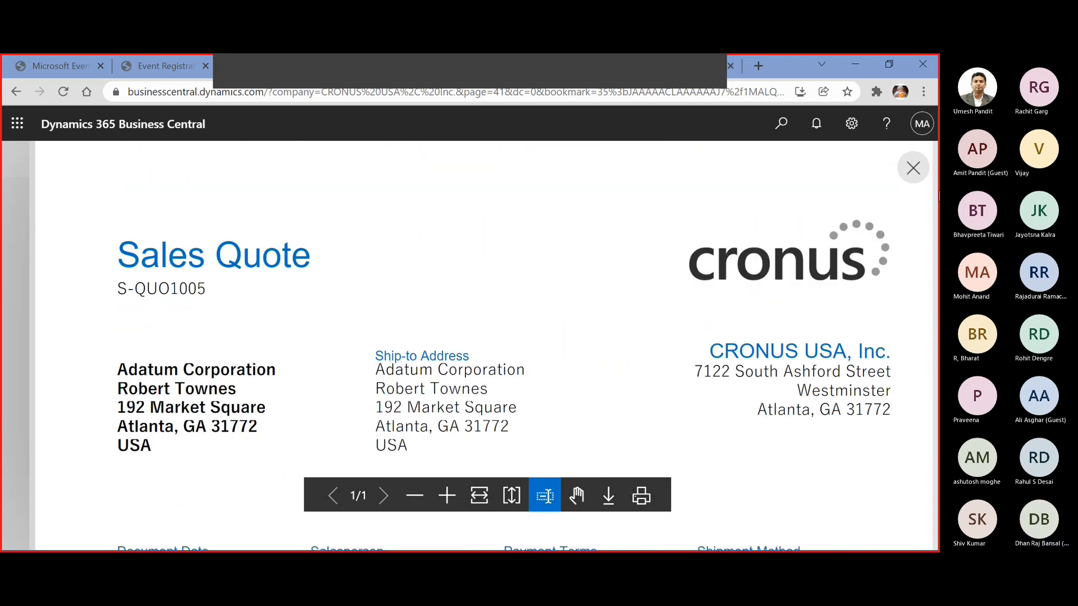
left_click(912, 169)
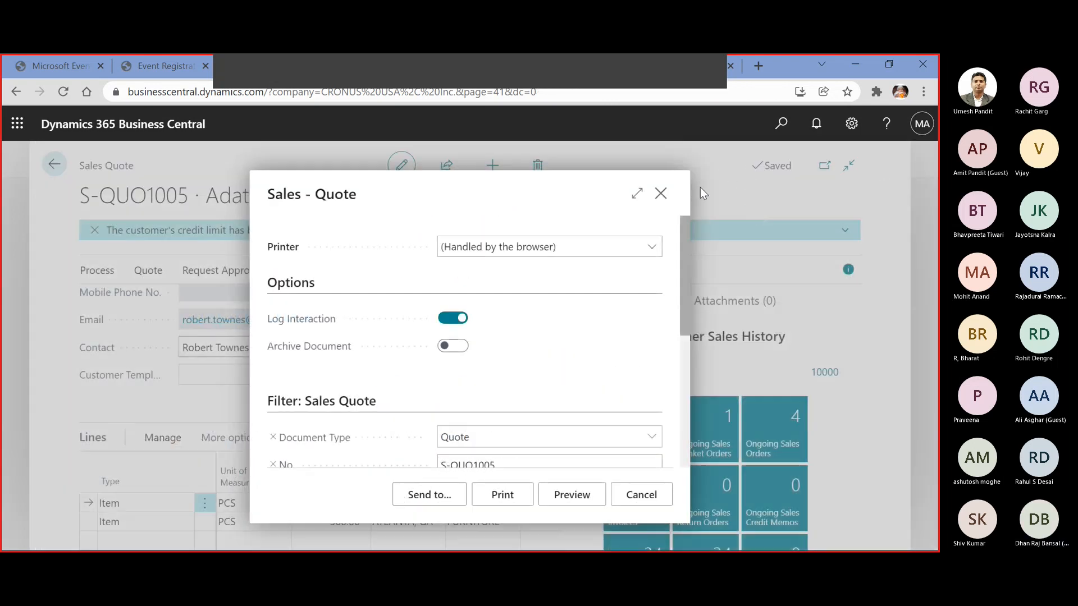
left_click(633, 494)
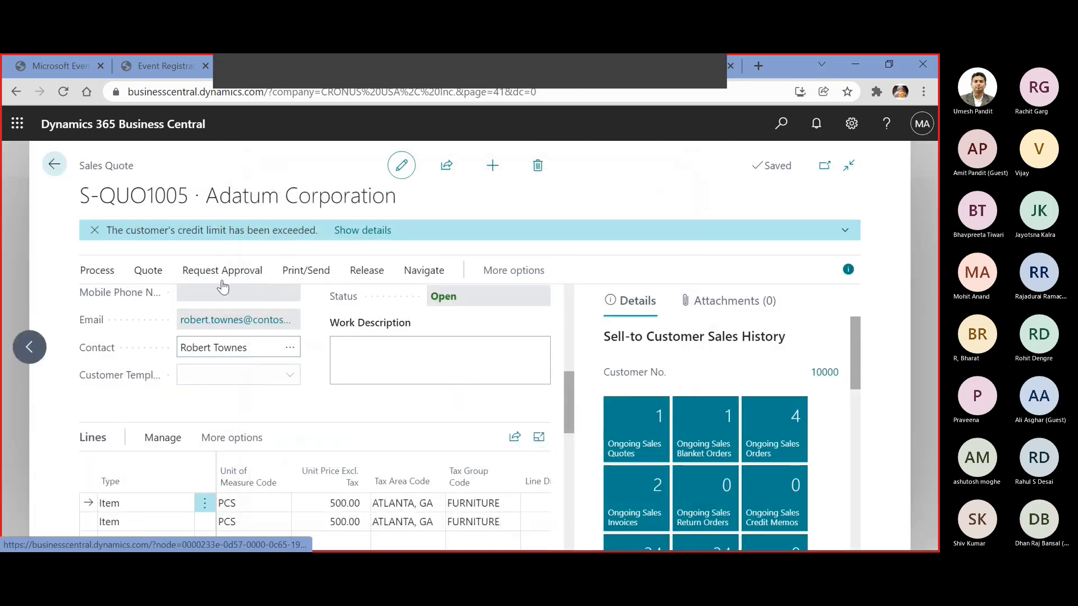
Convert the Adatum Corporation sales quote to a sales order and open the new order
left_click(99, 273)
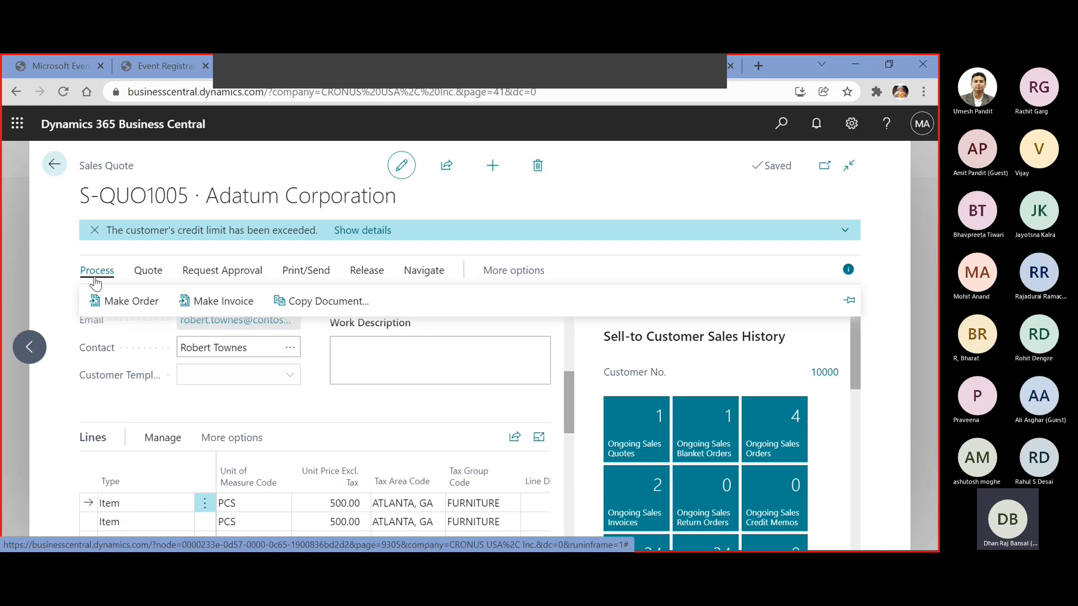
left_click(128, 301)
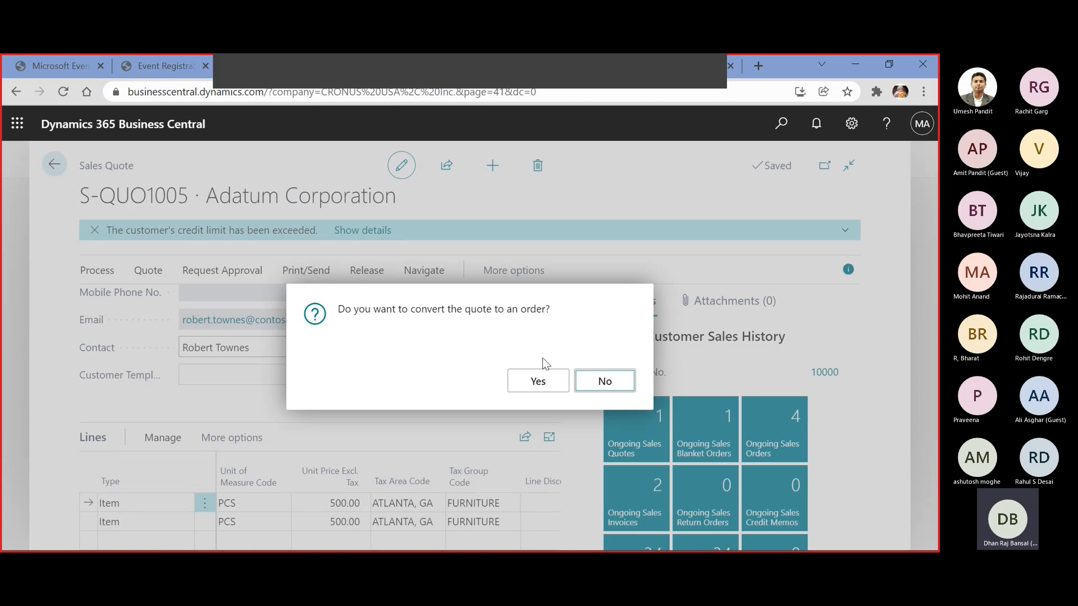
left_click(549, 387)
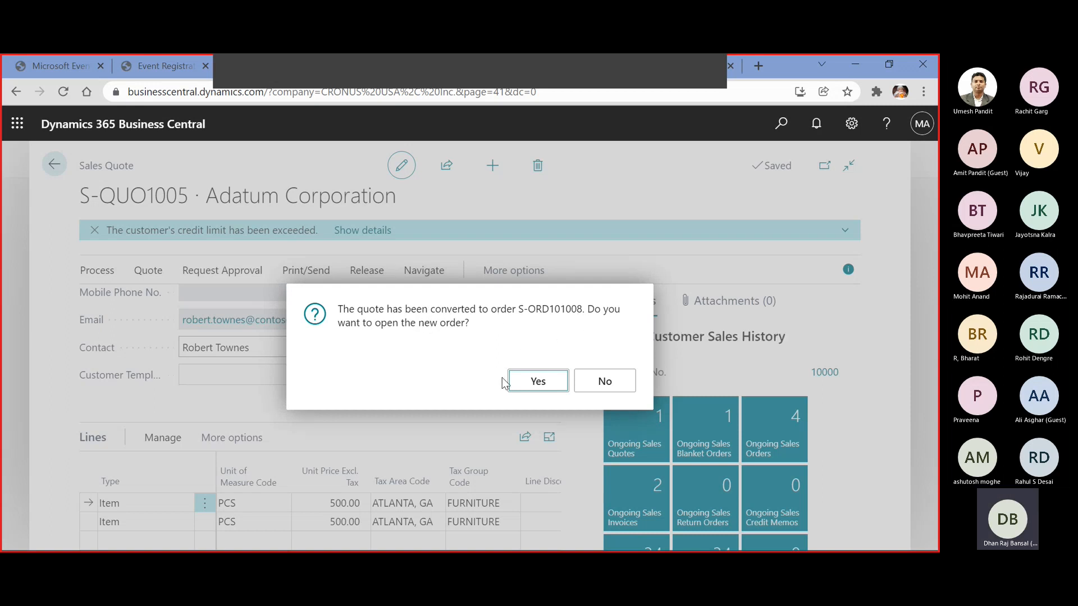
left_click(538, 381)
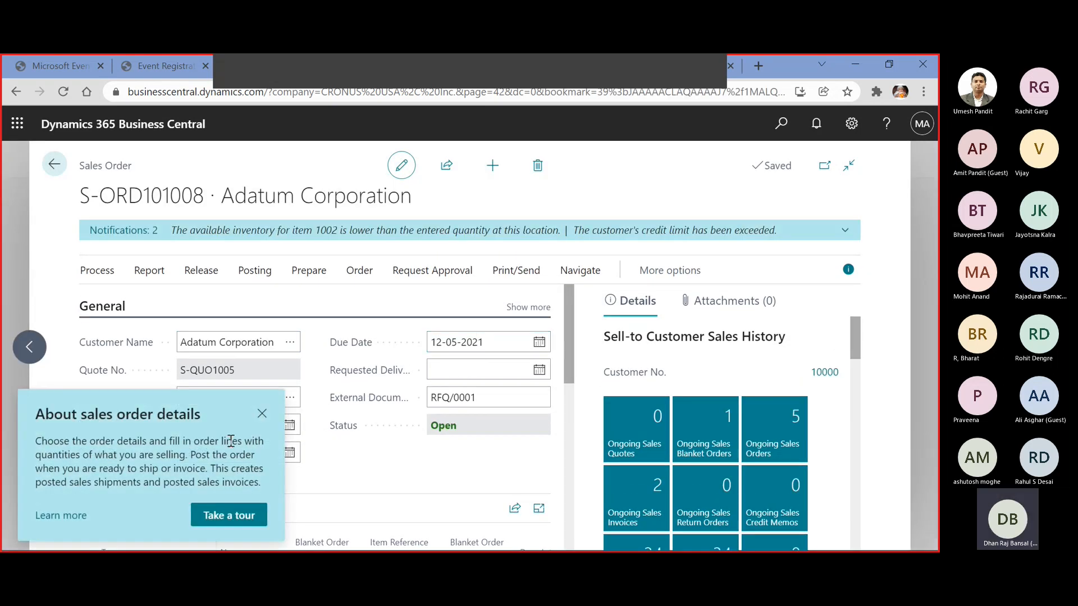
left_click(263, 420)
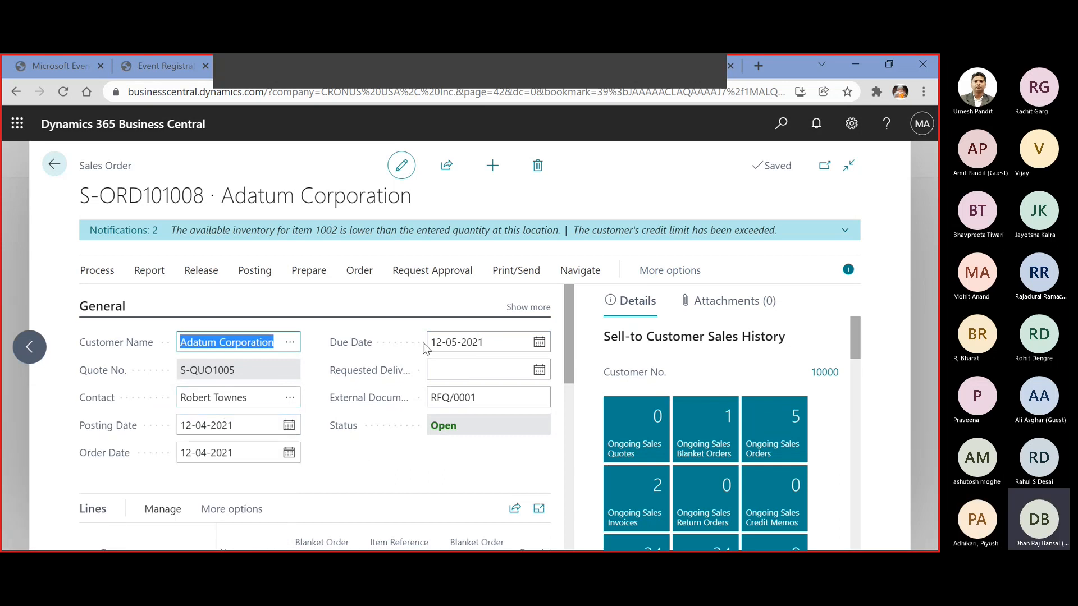
Show all fields in the sales order's General section and review its header details and order totals
left_click(532, 308)
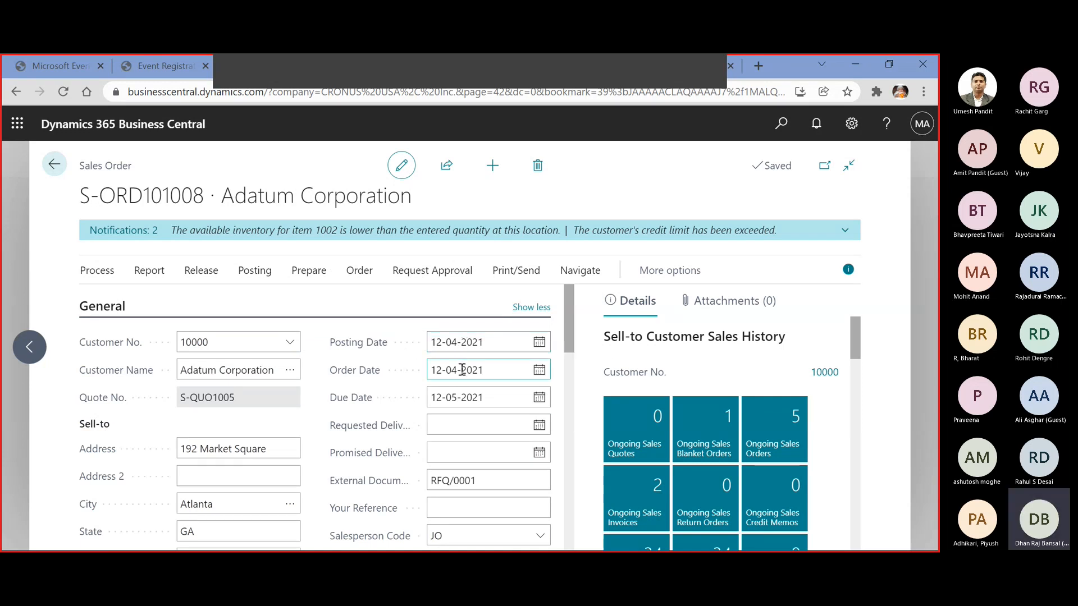
scroll(446, 397, "down", 5)
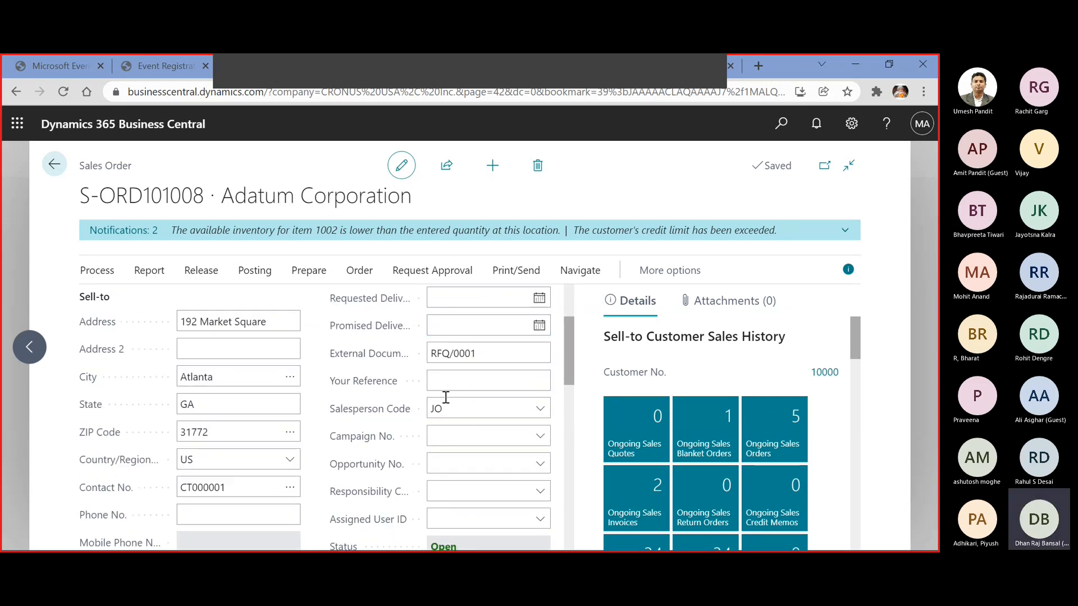
scroll(445, 397, "up", 5)
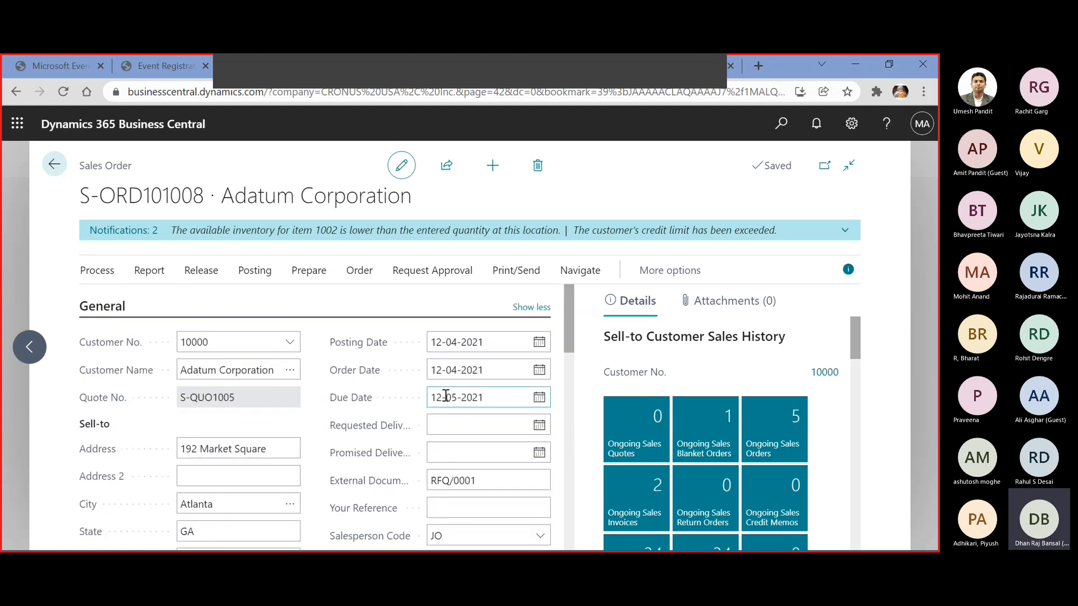
scroll(491, 401, "down", 3)
scroll(491, 404, "down", 10)
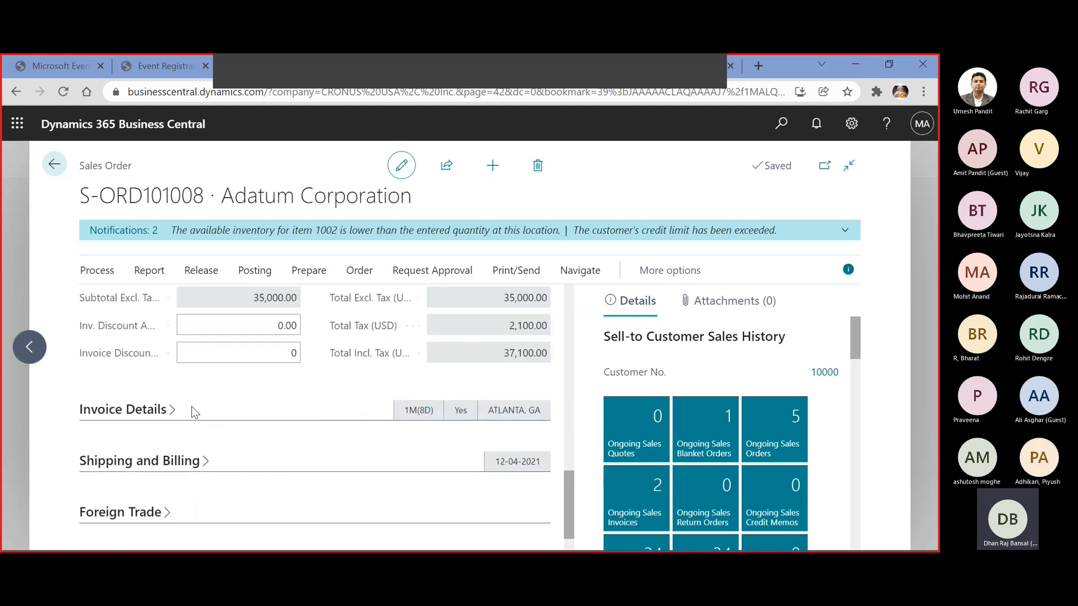
Expand the sales order's Invoice Details section and review its payment terms, tax and dimension settings
left_click(171, 409)
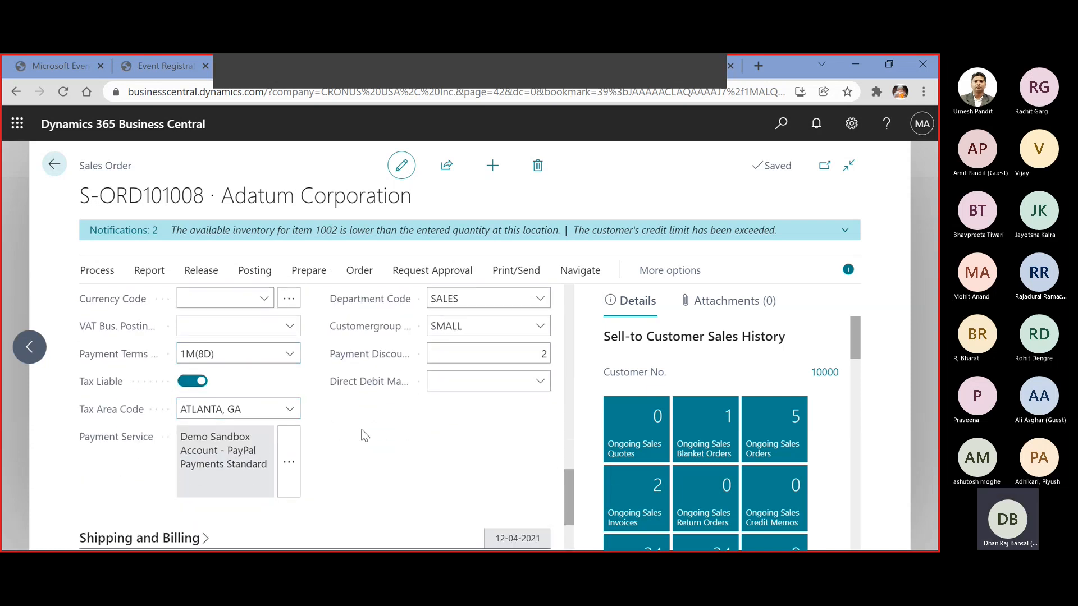
scroll(377, 438, "up", 1)
scroll(377, 437, "down", 1)
scroll(377, 438, "down", 3)
Expand Shipping and Billing on the sales order with all its fields and review the shipping settings
left_click(205, 413)
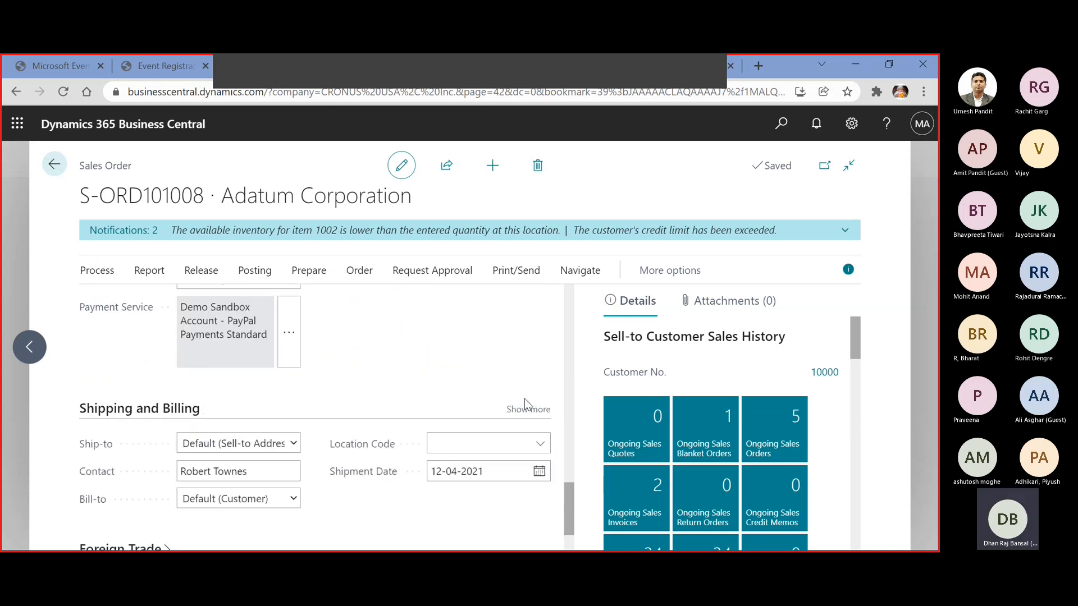
left_click(520, 411)
scroll(521, 417, "down", 3)
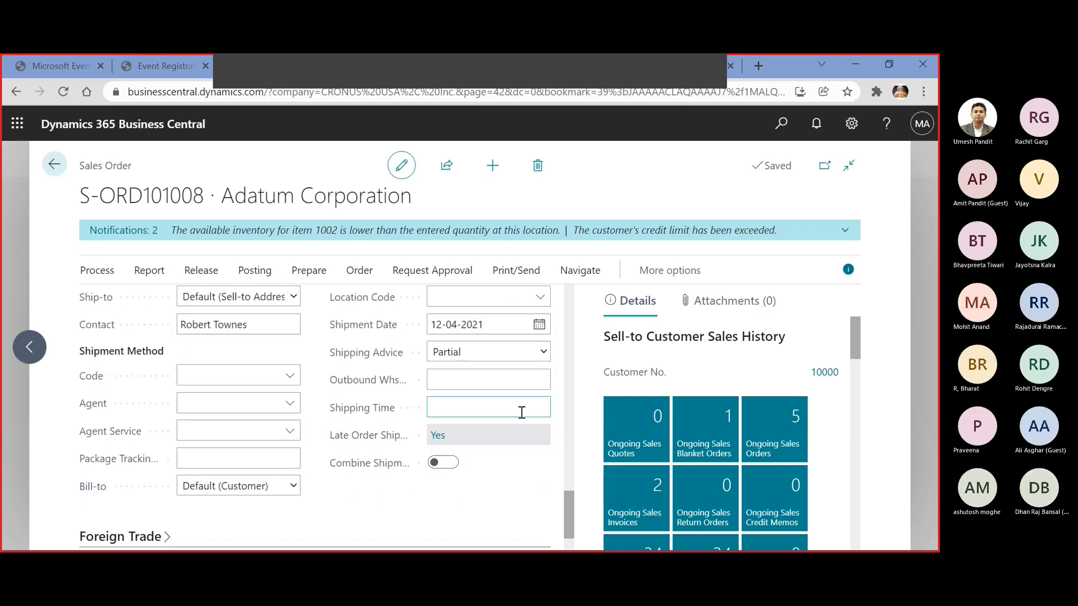
scroll(522, 413, "down", 2)
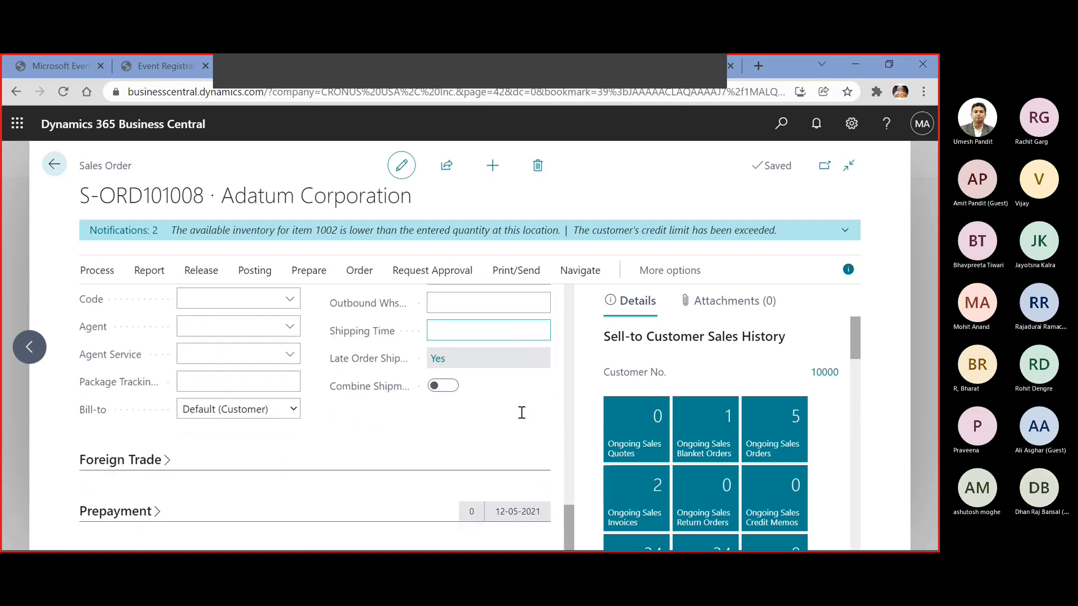
Expand the order's Prepayment section and examine its payment discount date and the available prepayment payment terms
left_click(157, 511)
scroll(232, 469, "down", 2)
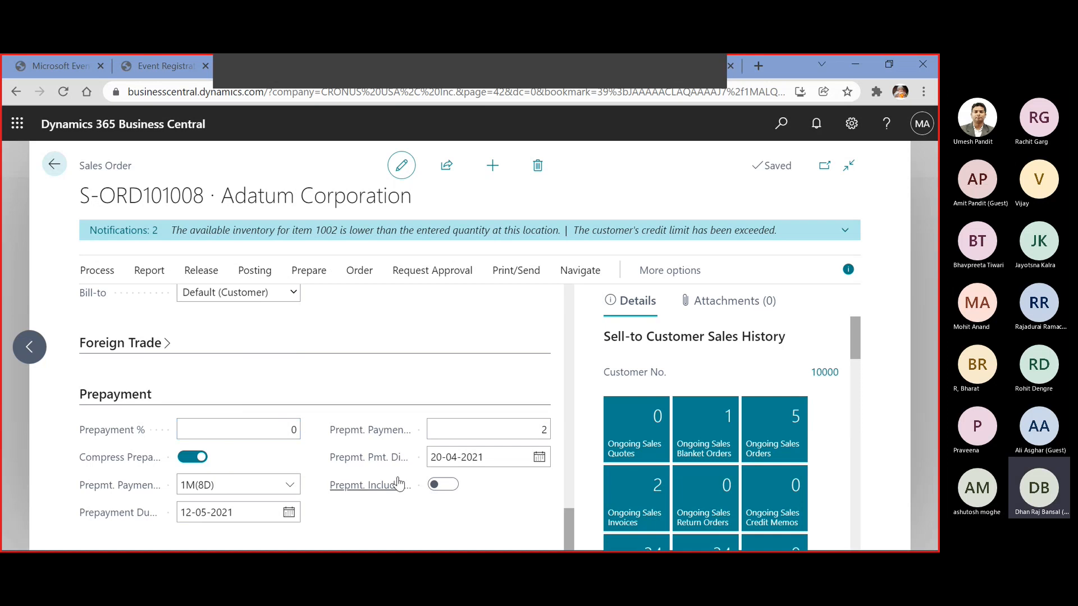
mouse_move(387, 463)
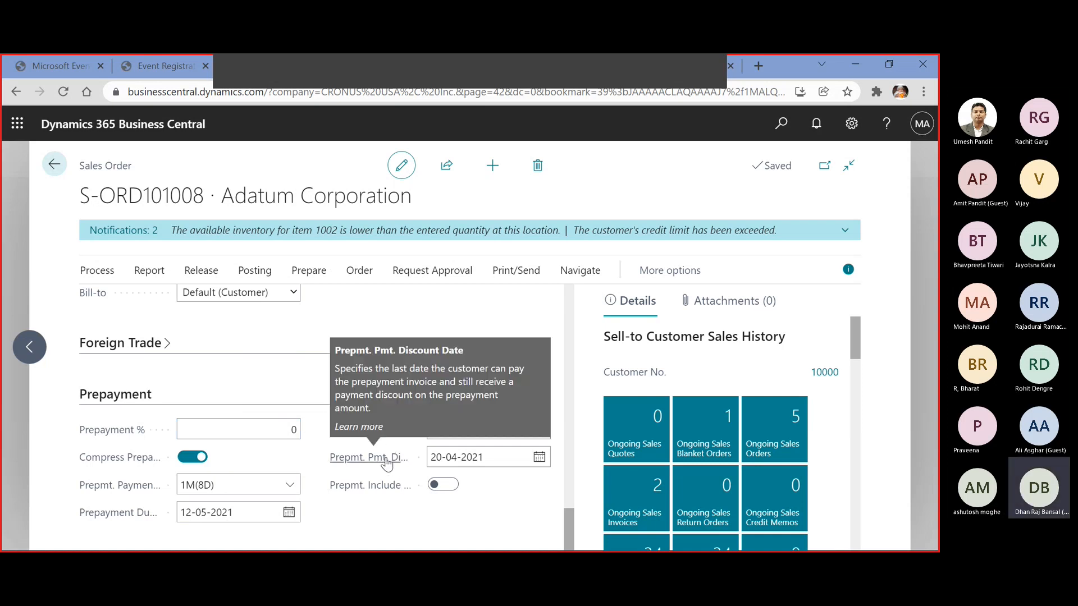
left_click(454, 458)
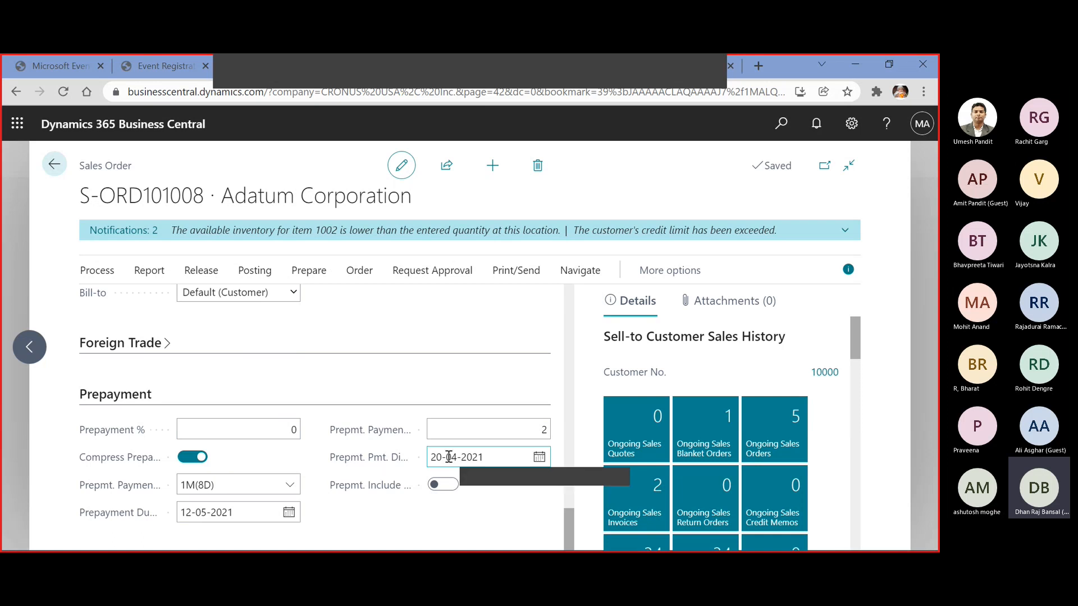
left_click(289, 486)
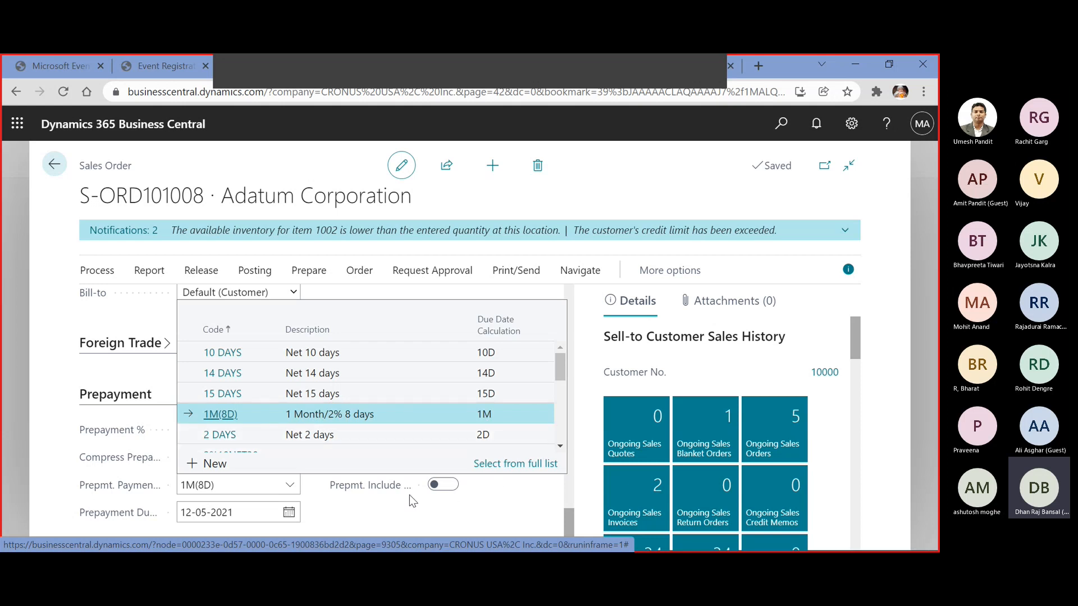
left_click(479, 514)
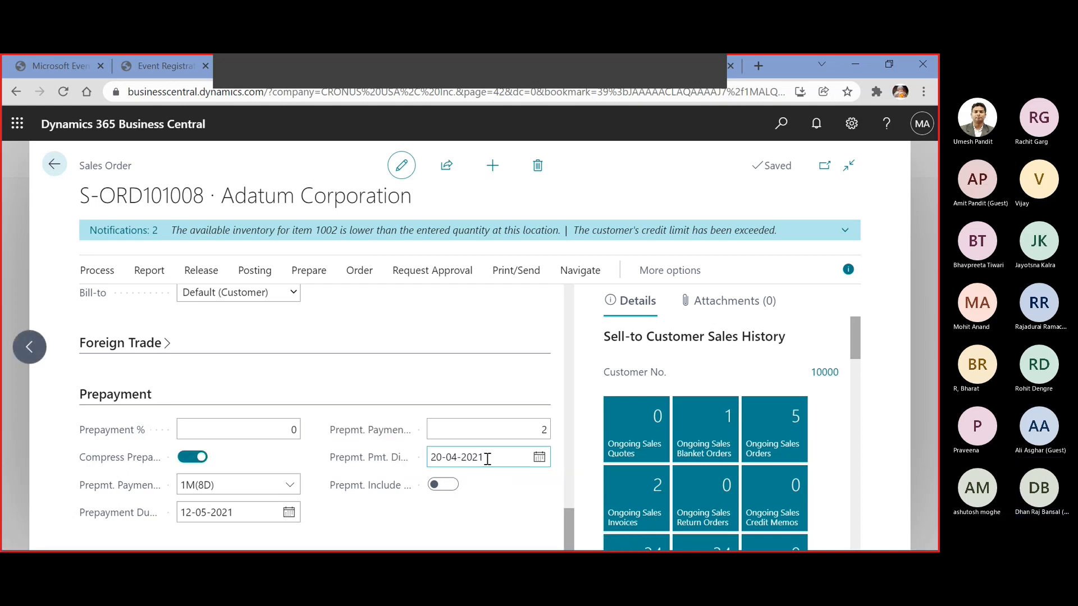
left_click(489, 459)
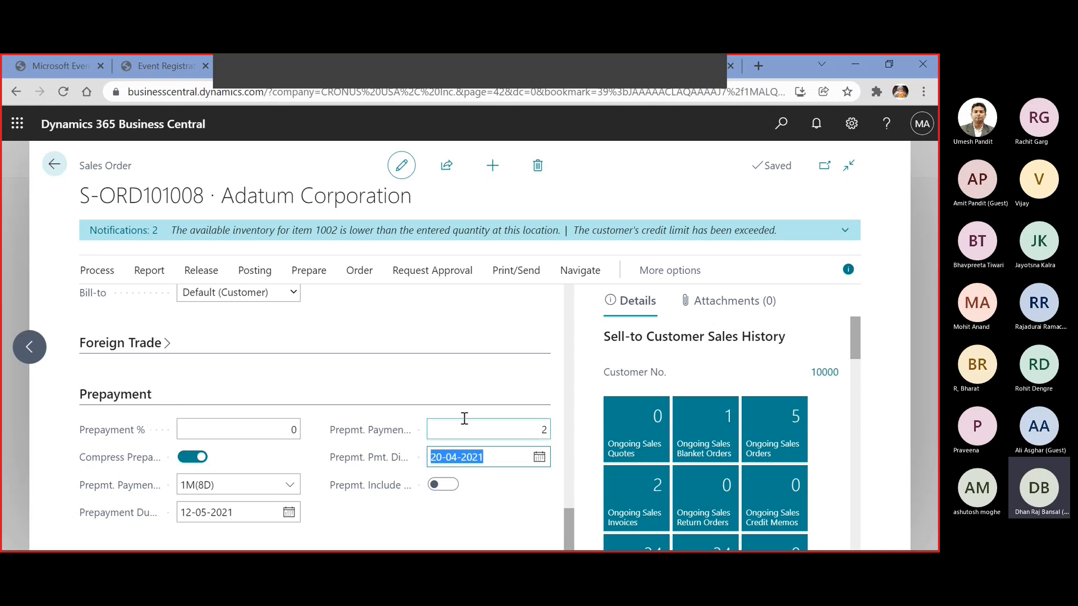
Check the due date and document date in the sales order's General section
scroll(457, 426, "up", 15)
scroll(456, 434, "up", 5)
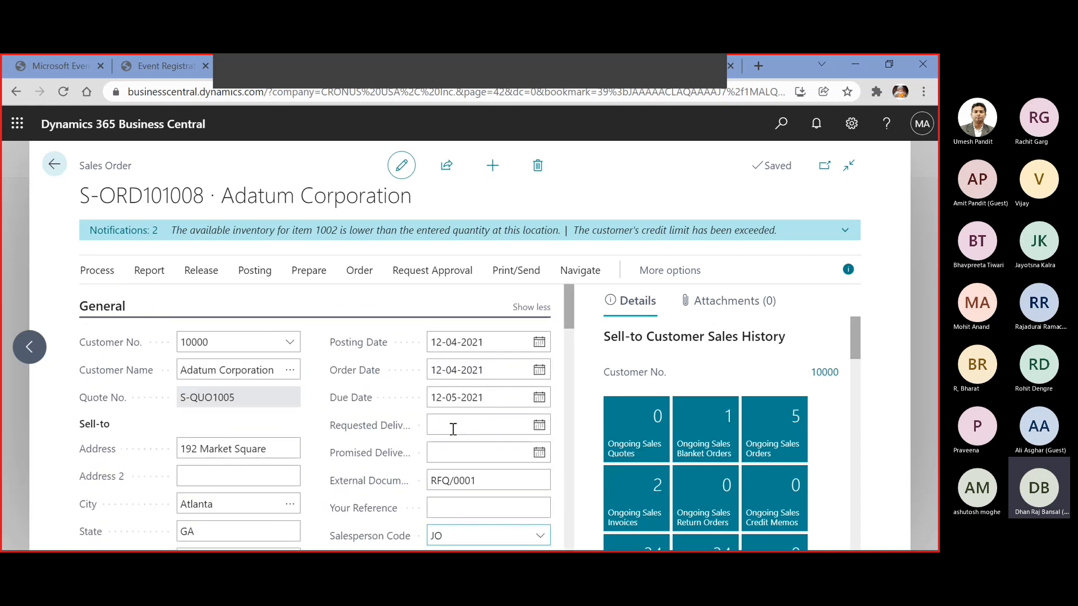
left_click(441, 399)
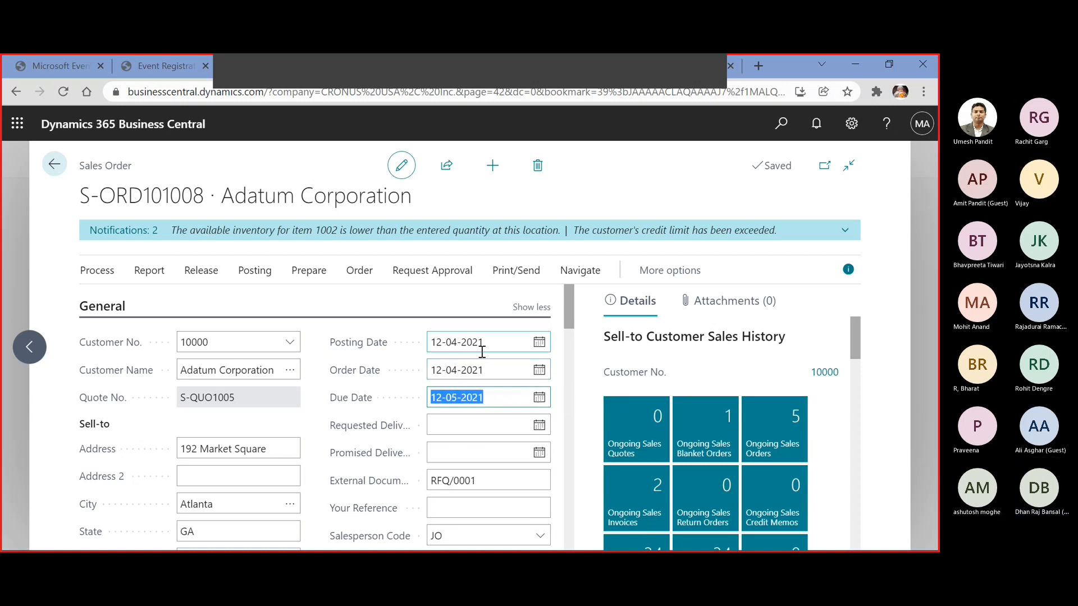
scroll(480, 361, "down", 4)
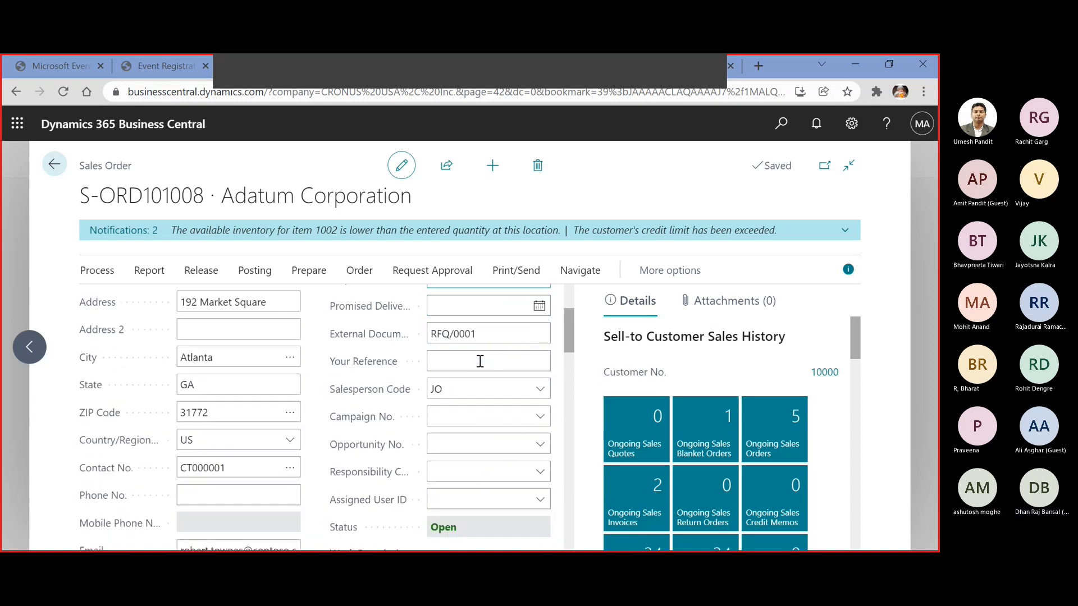
scroll(480, 361, "down", 3)
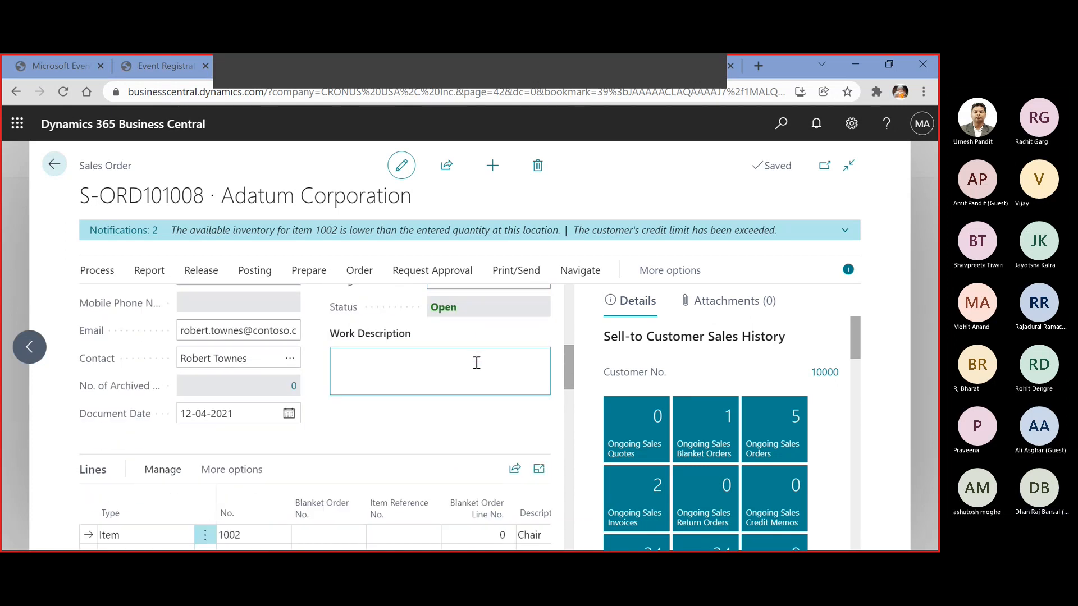
left_click(238, 416)
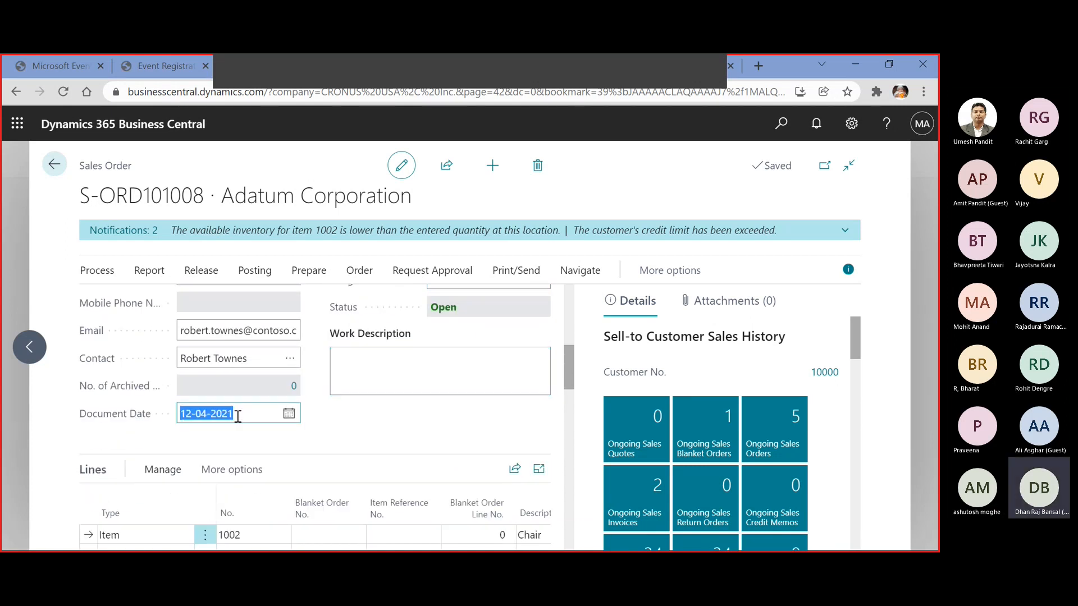
Recheck the due date in the order's General section and set the prepayment payment terms code to 45DAYS
scroll(238, 416, "up", 2)
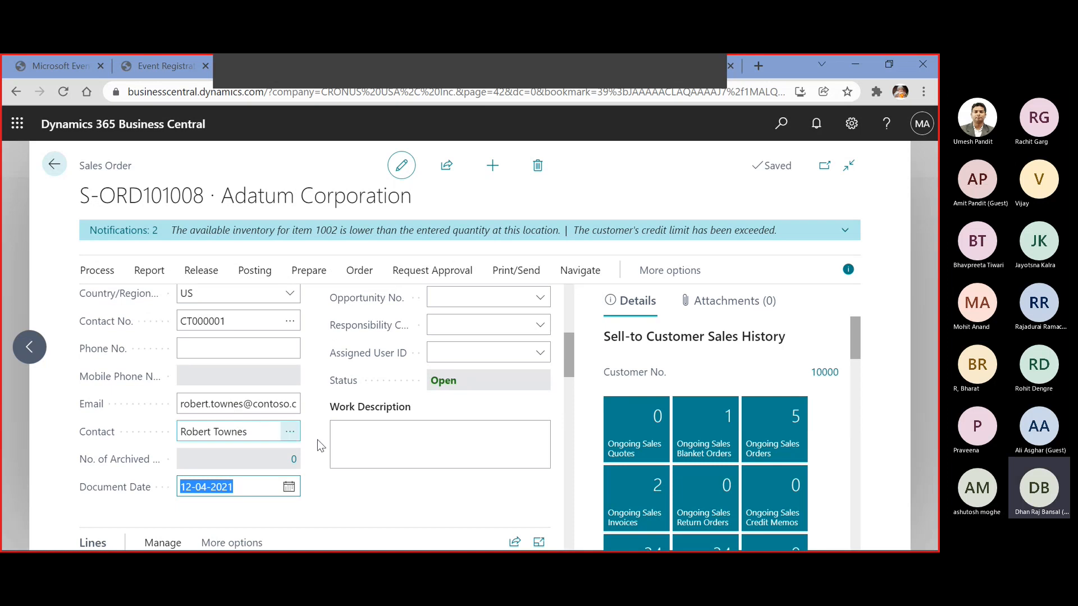
scroll(345, 442, "up", 4)
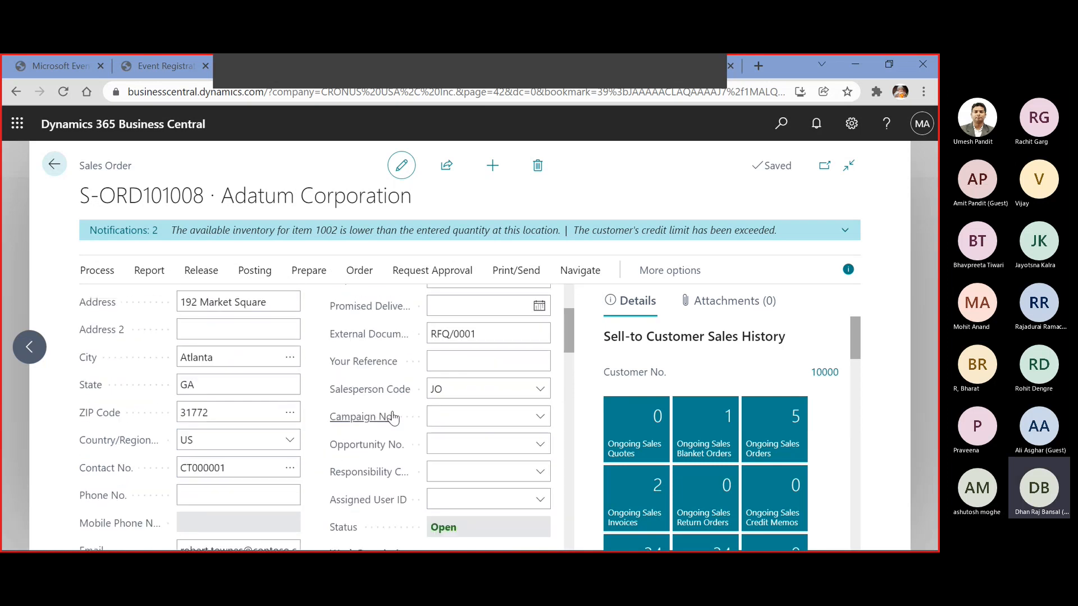
scroll(515, 340, "up", 3)
scroll(514, 340, "up", 1)
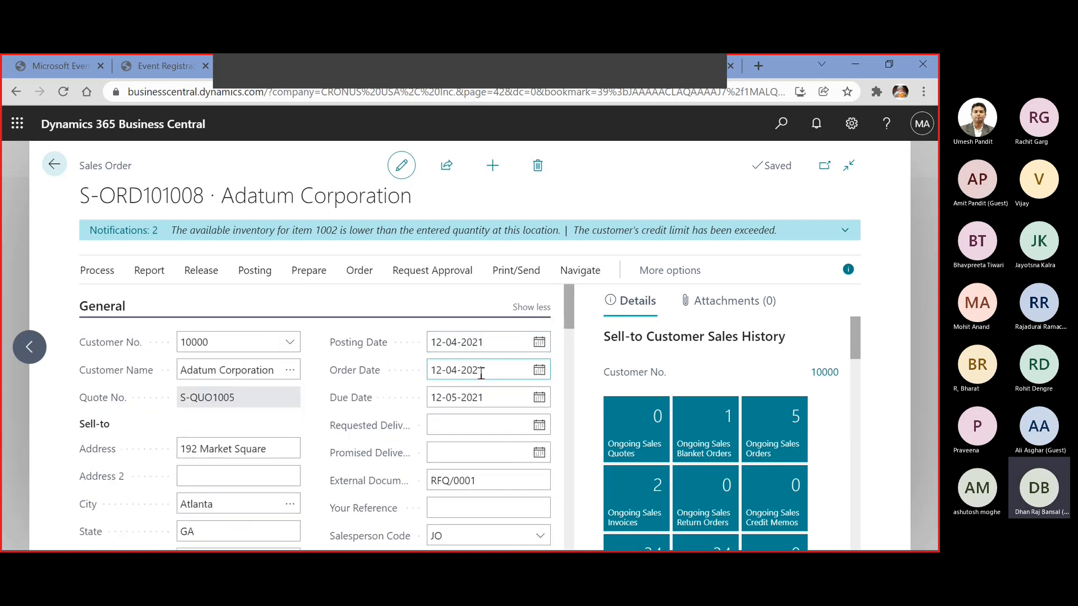
left_click(496, 396)
scroll(483, 413, "down", 8)
scroll(480, 409, "down", 15)
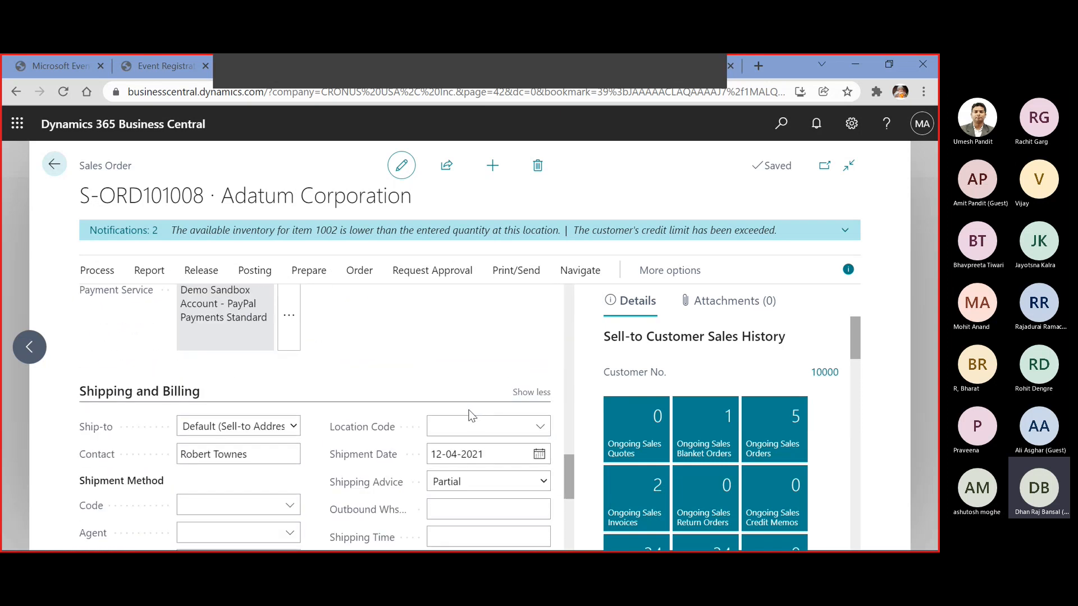
left_click(294, 486)
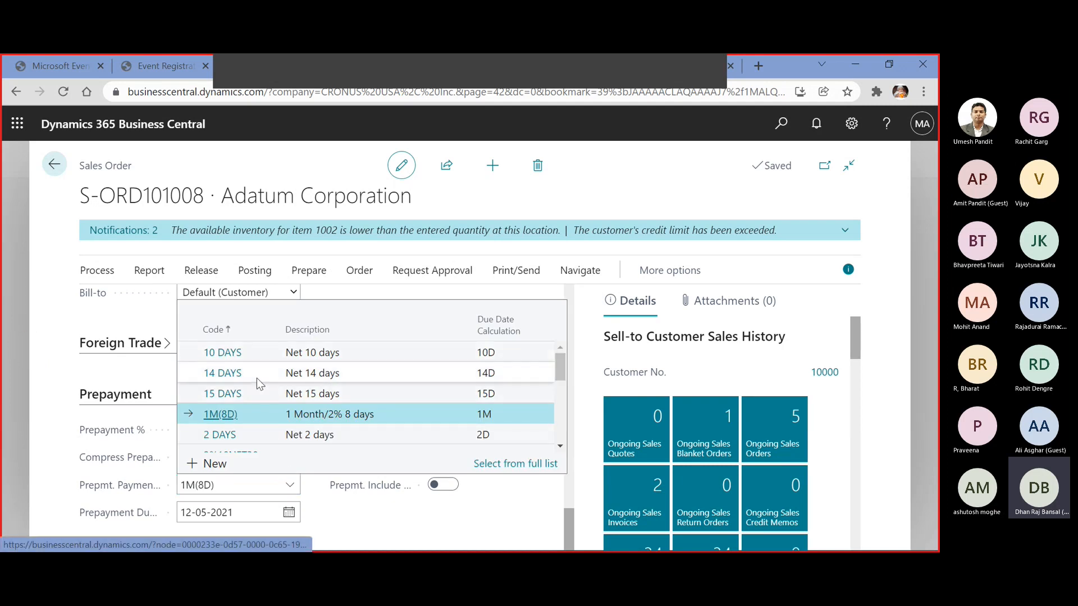
scroll(248, 403, "down", 5)
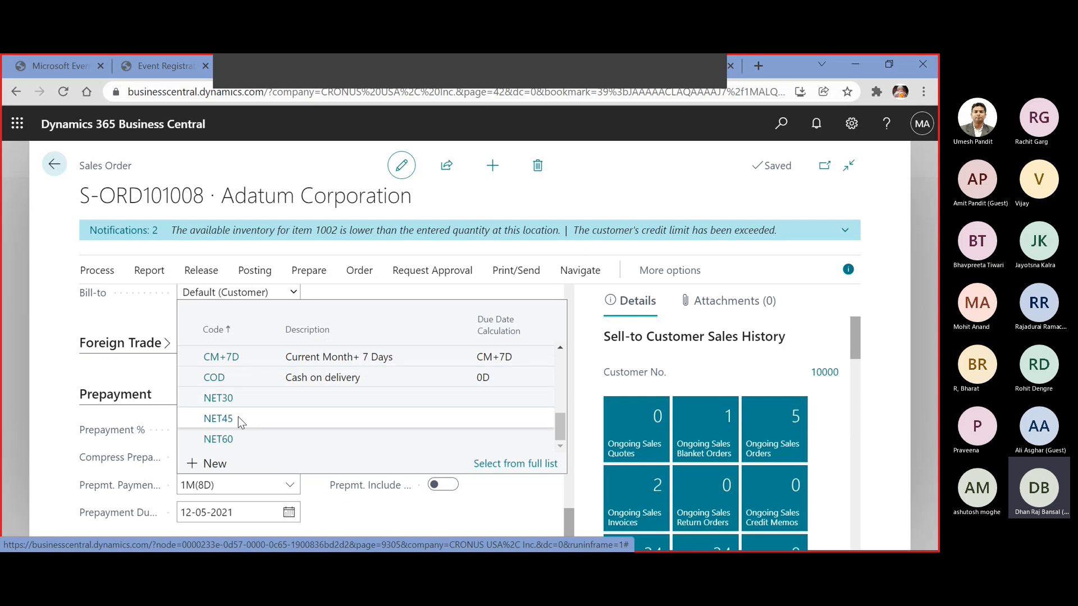
scroll(238, 417, "up", 5)
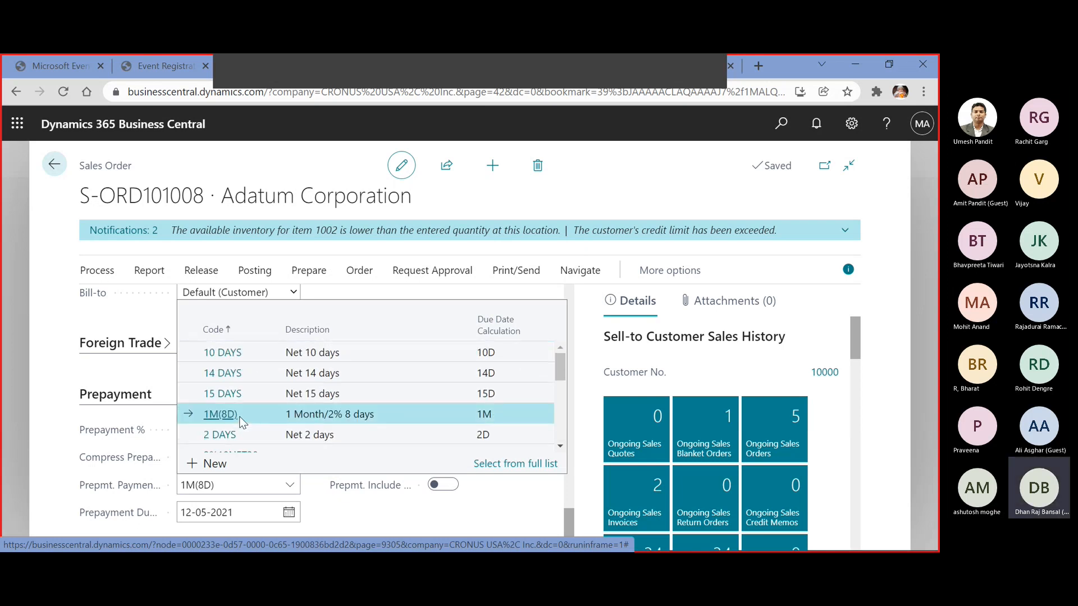
scroll(244, 392, "down", 2)
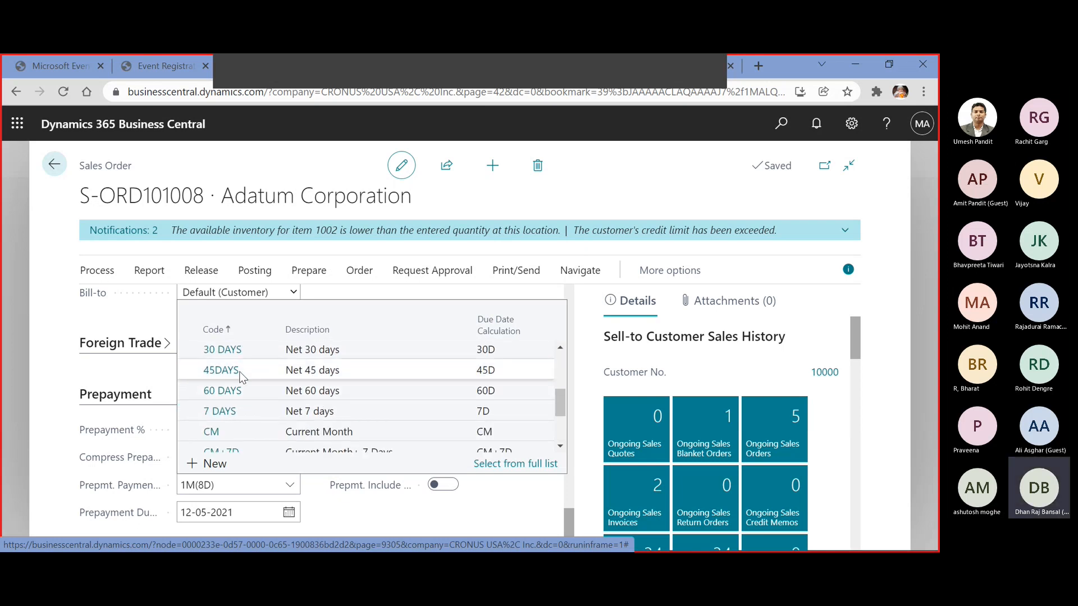
left_click(240, 370)
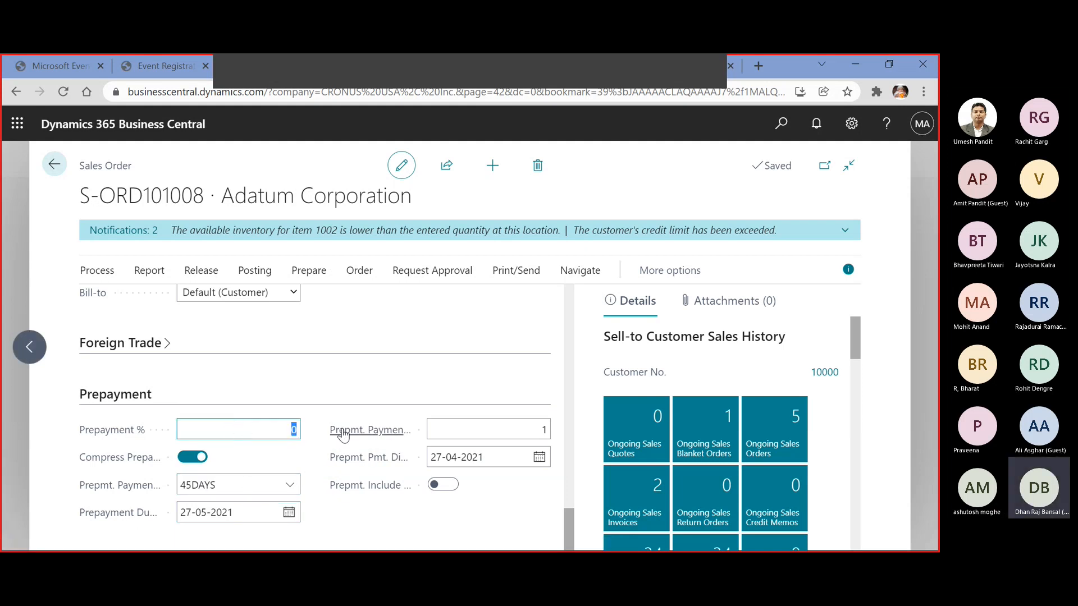
Compare the due date in the General section with the prepayment due date in the Prepayment section
scroll(336, 437, "up", 15)
scroll(336, 434, "up", 3)
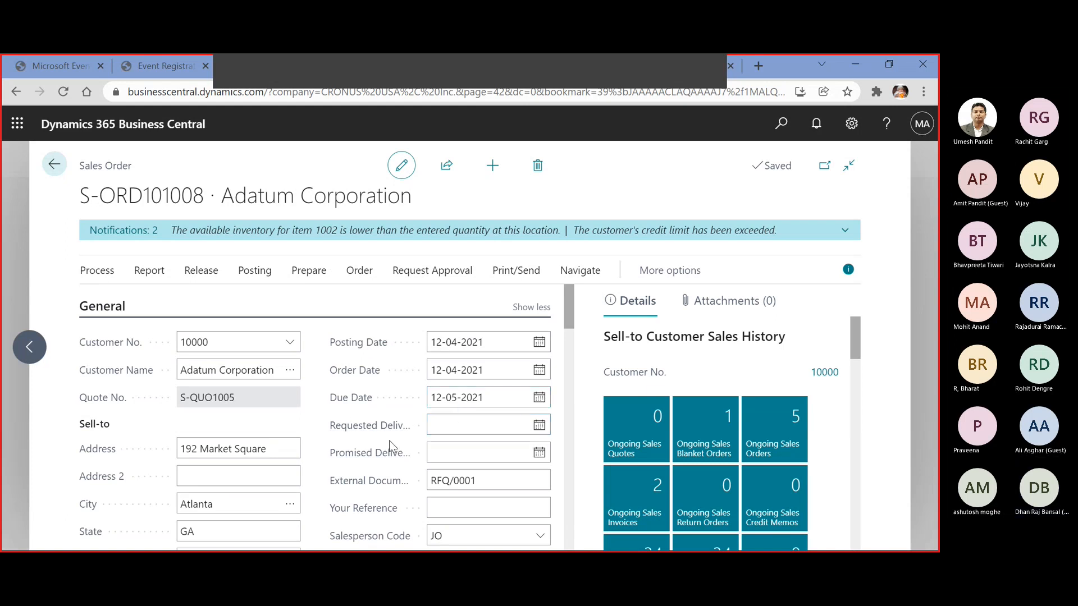
left_click(255, 475)
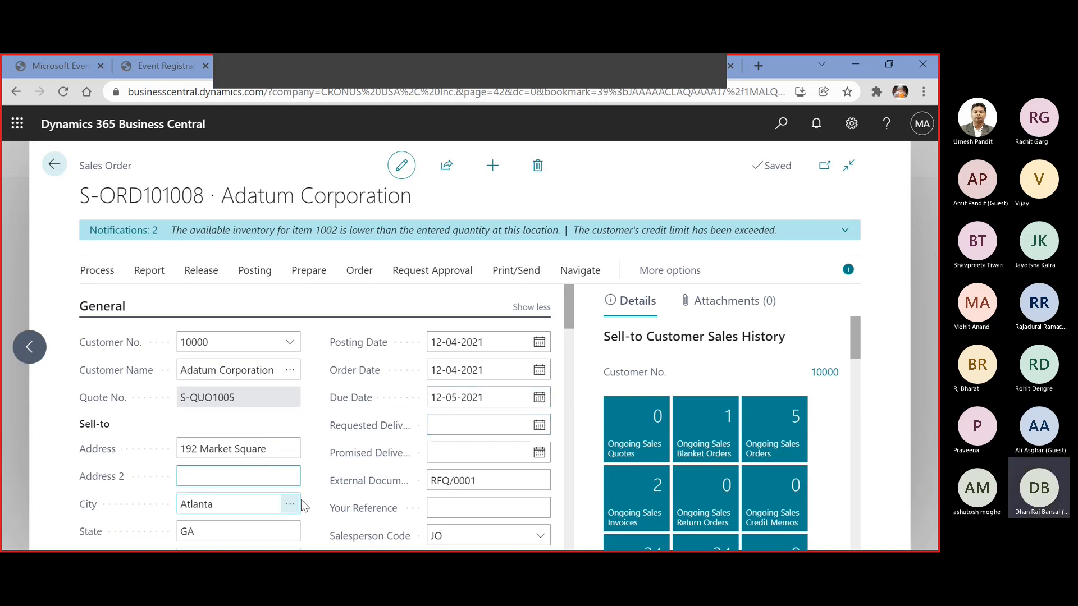
scroll(296, 505, "down", 15)
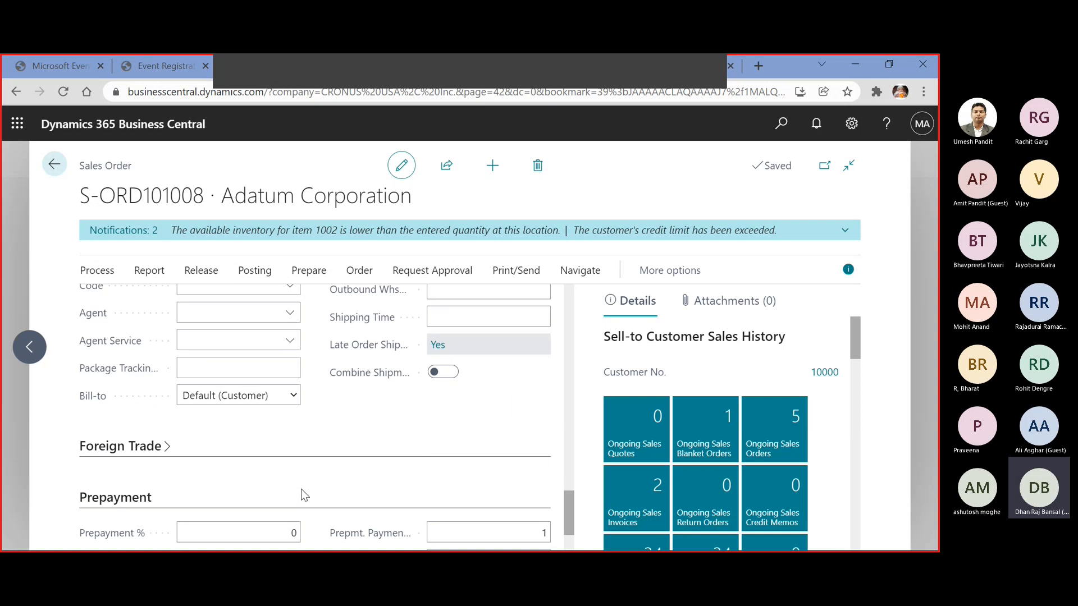
scroll(302, 491, "down", 2)
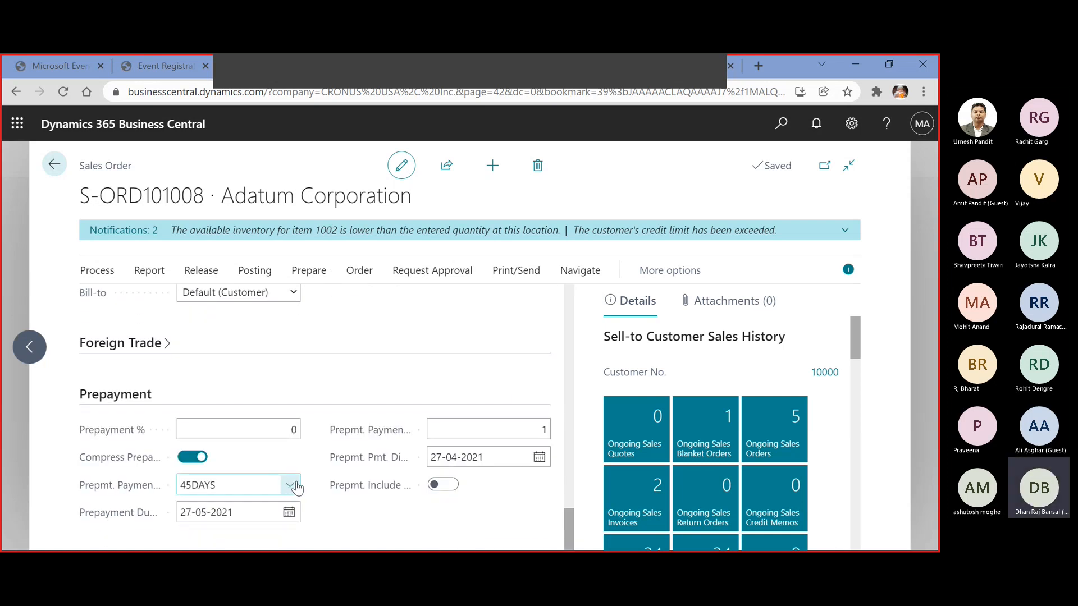
Set the payment terms code in the order's Invoice Details section to 45DAYS
scroll(296, 486, "up", 4)
scroll(296, 487, "up", 3)
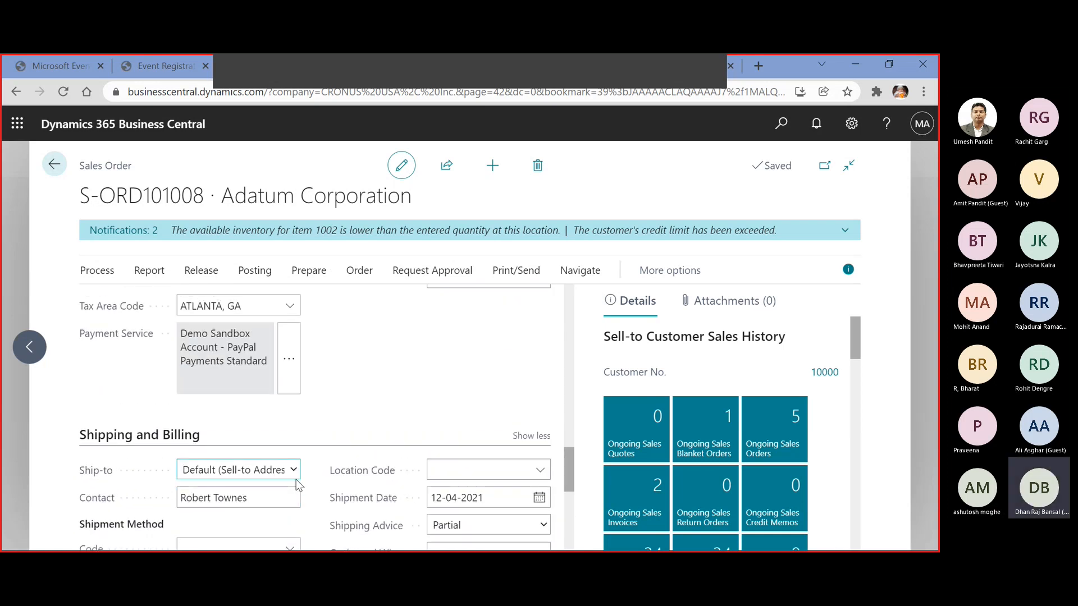
scroll(297, 486, "down", 1)
scroll(298, 485, "down", 3)
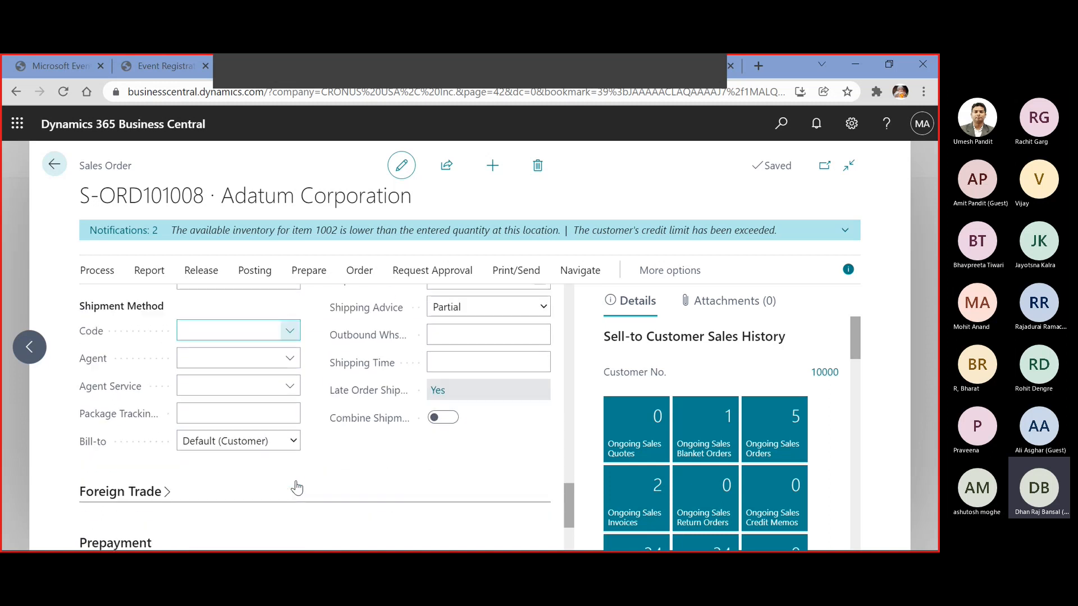
scroll(297, 486, "up", 5)
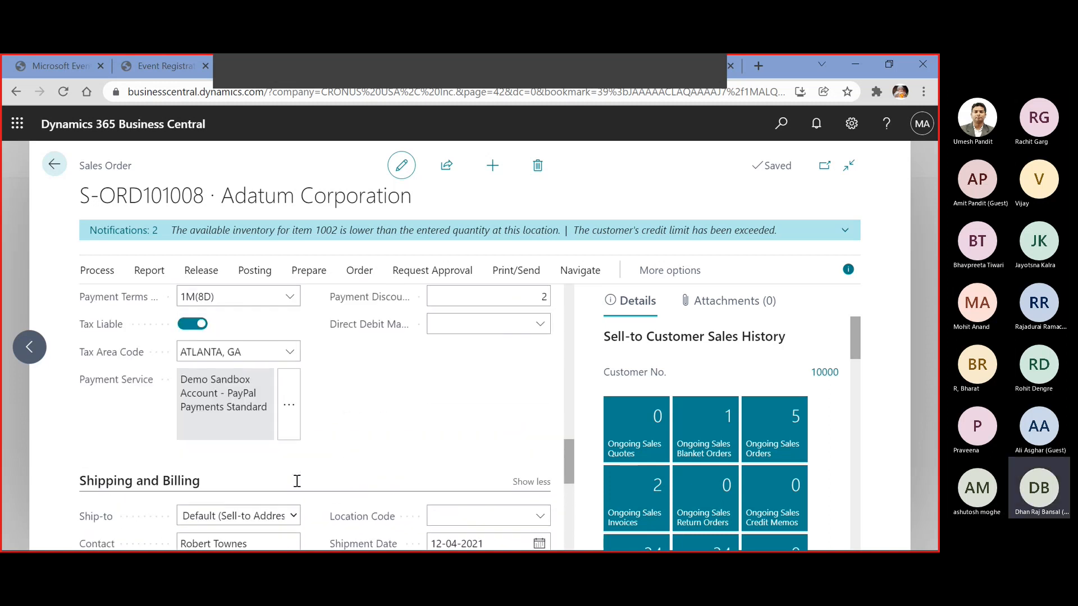
scroll(296, 484, "up", 4)
scroll(296, 484, "down", 3)
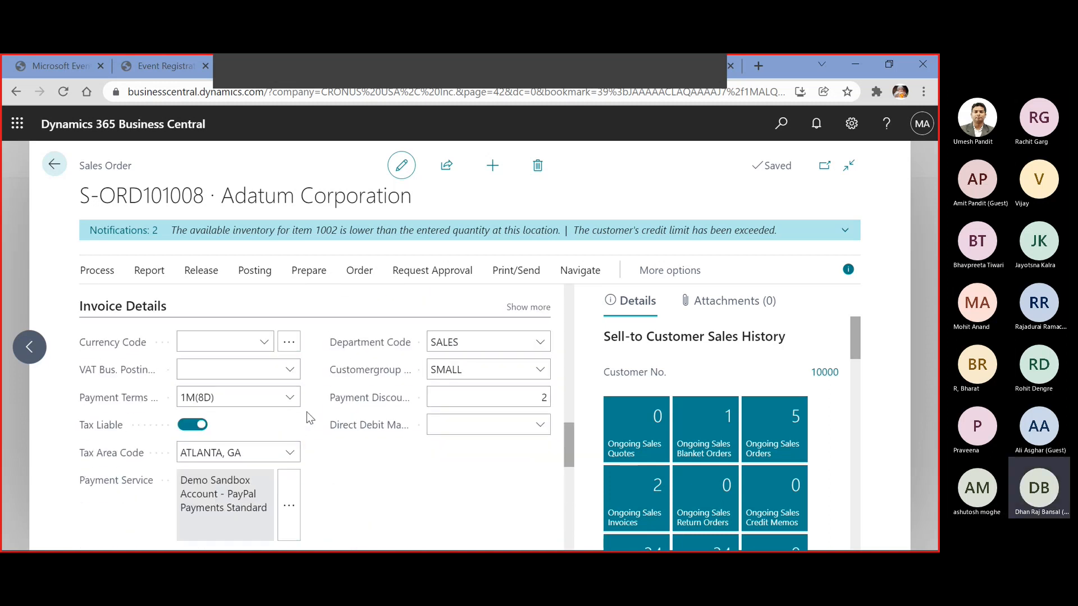
left_click(288, 399)
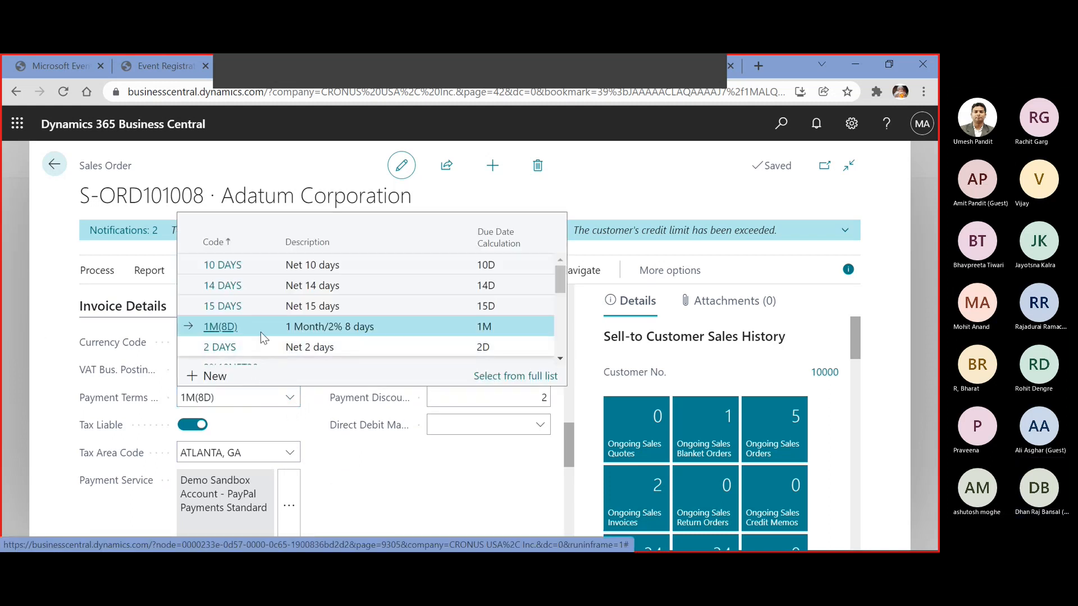
scroll(255, 345, "down", 3)
scroll(258, 332, "down", 2)
scroll(255, 329, "up", 3)
scroll(251, 316, "down", 2)
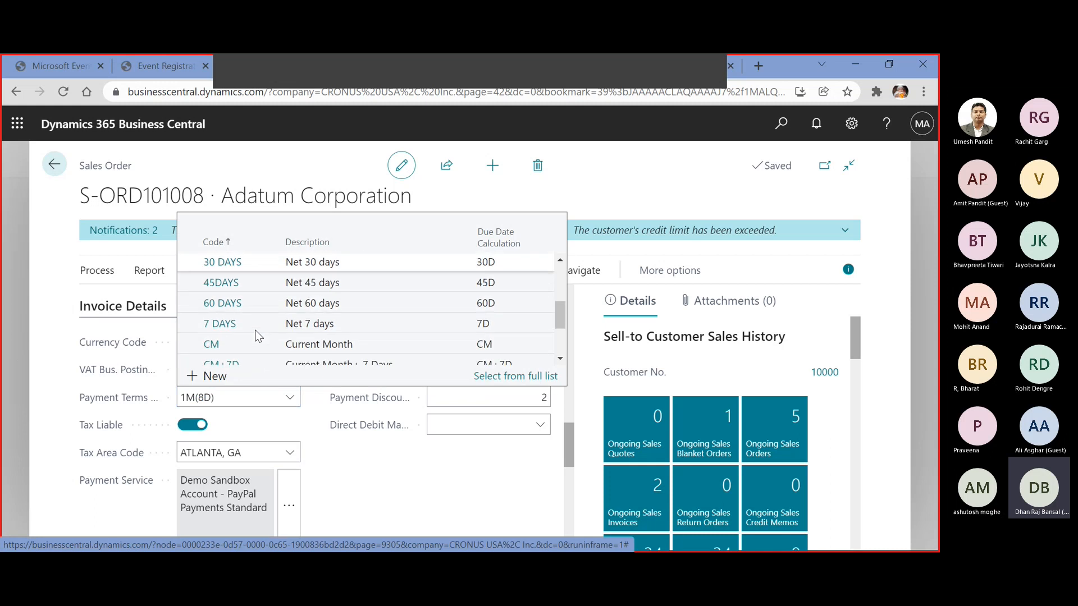
left_click(242, 290)
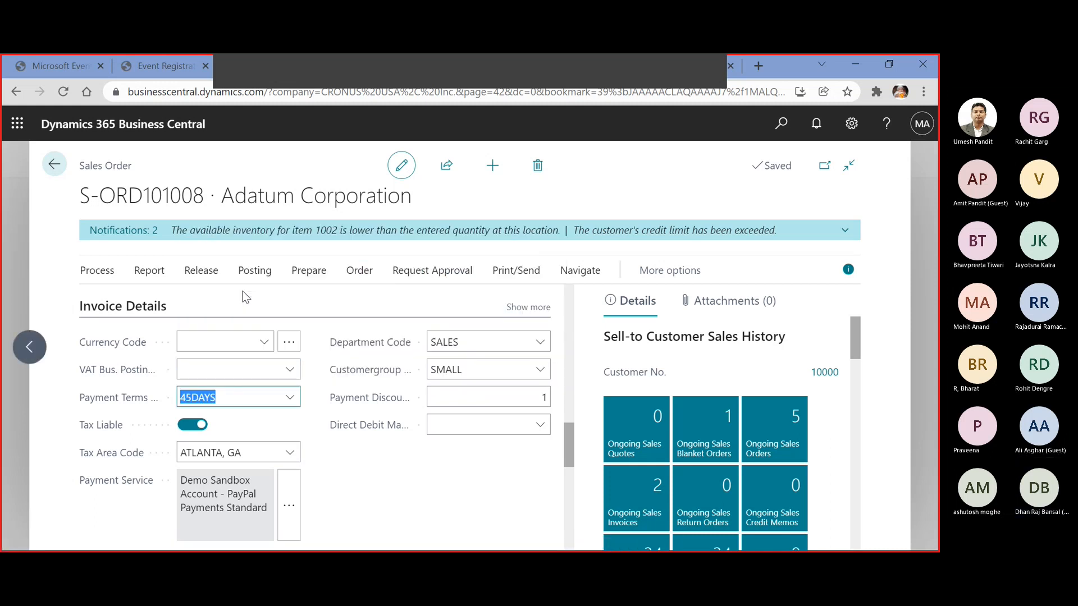
left_click(238, 366)
Check the recalculated due date in the sales order's General section
scroll(238, 365, "up", 10)
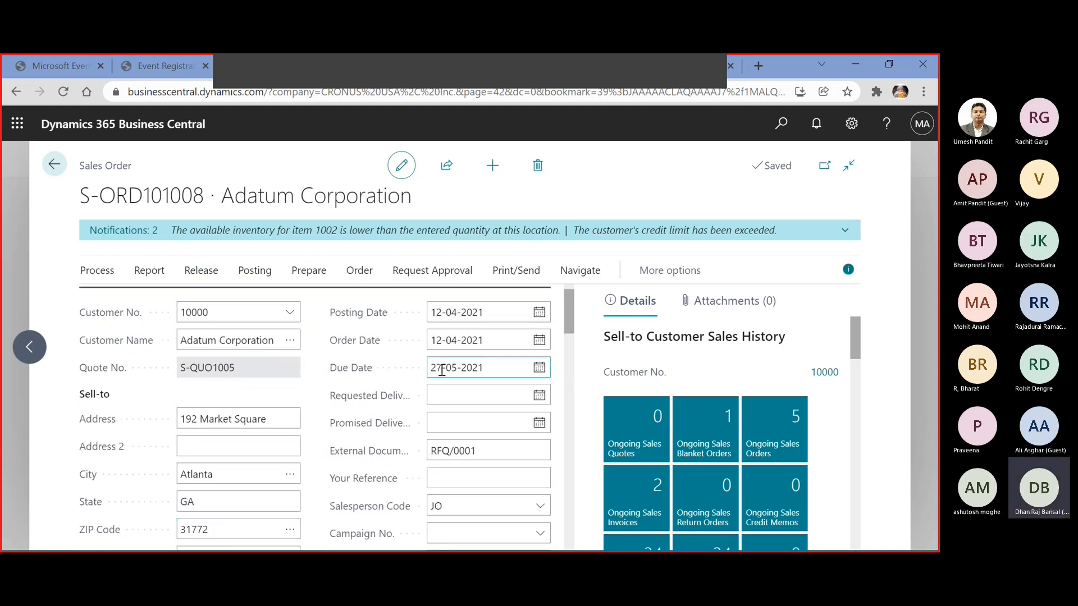
triple_click(442, 369)
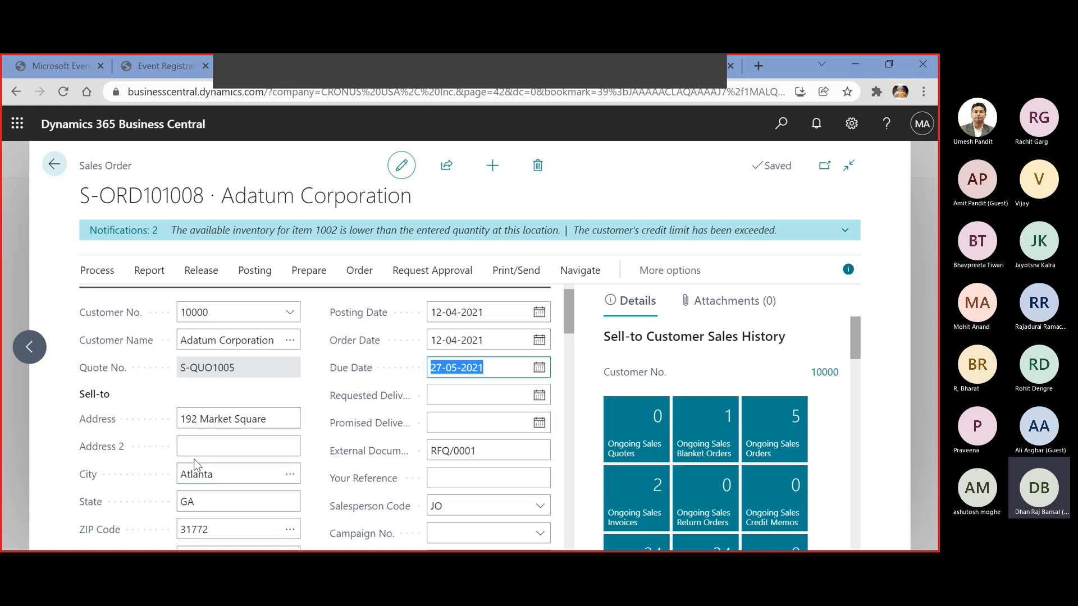
scroll(197, 460, "down", 4)
scroll(214, 431, "up", 4)
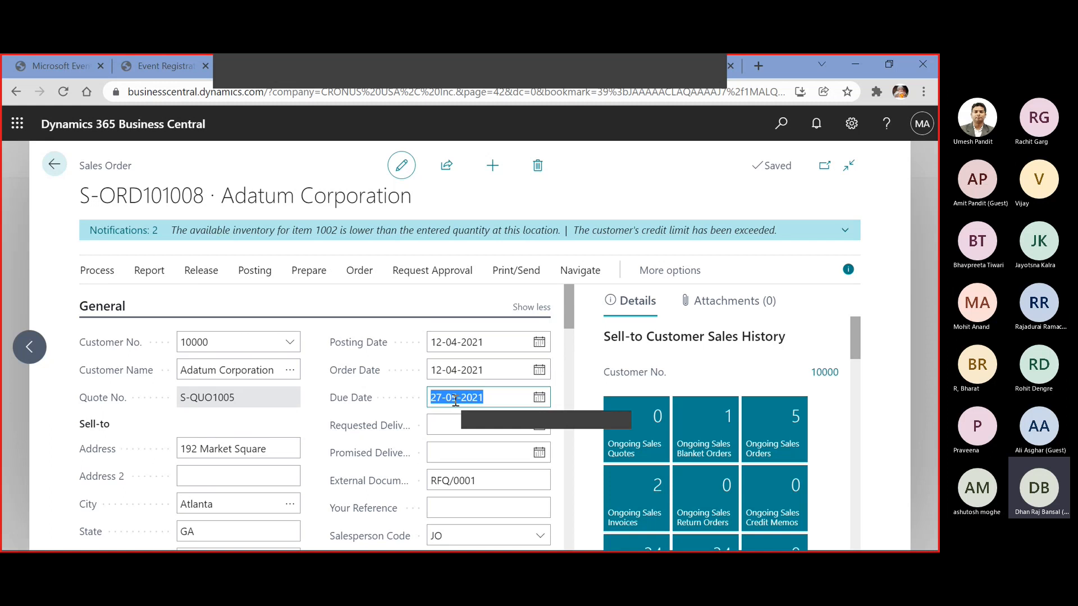
Set Qty. to Ship to 10 on the first item line and to 20 on the second item line
scroll(455, 400, "down", 8)
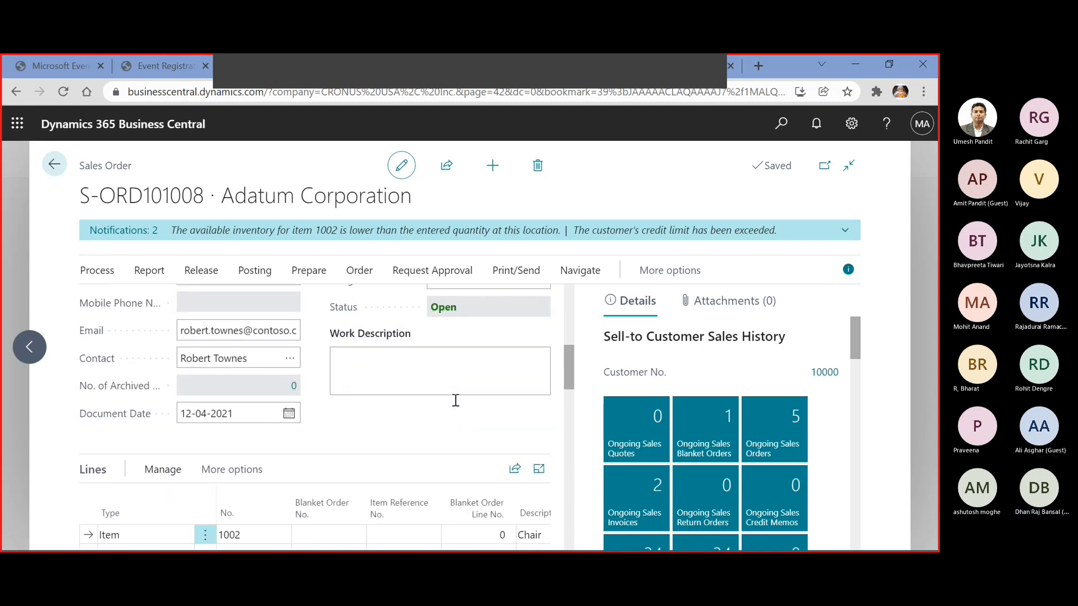
left_click_drag(155, 482, 244, 494)
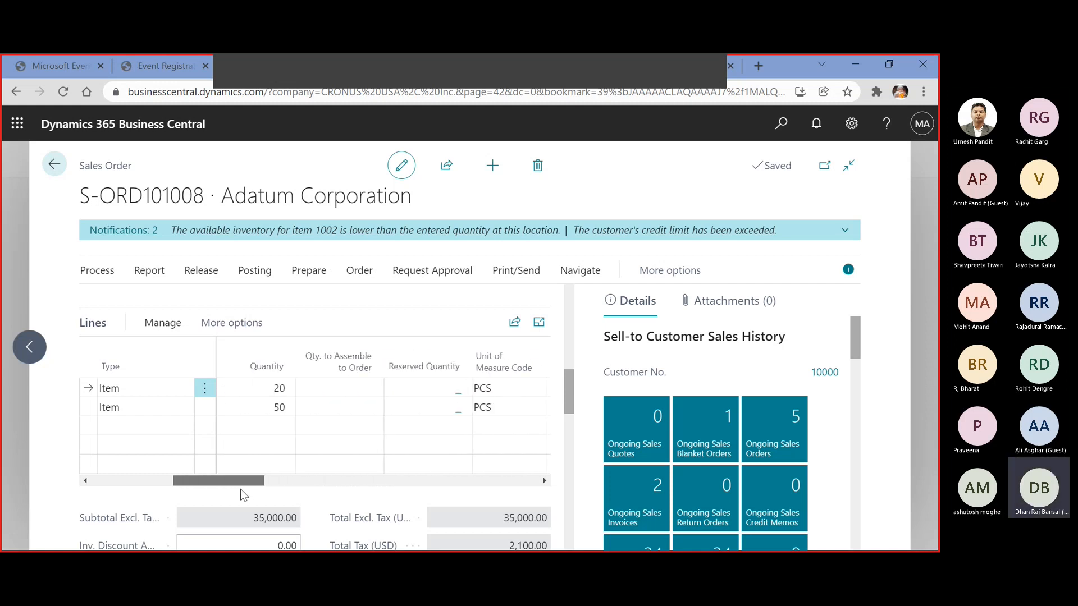
left_click(270, 404)
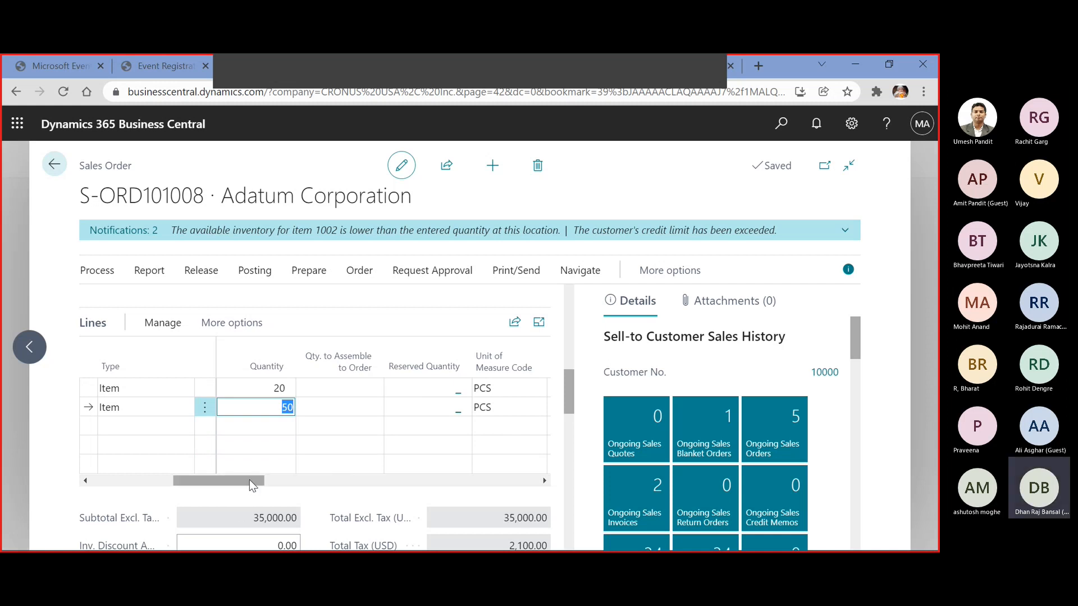
left_click_drag(249, 479, 382, 476)
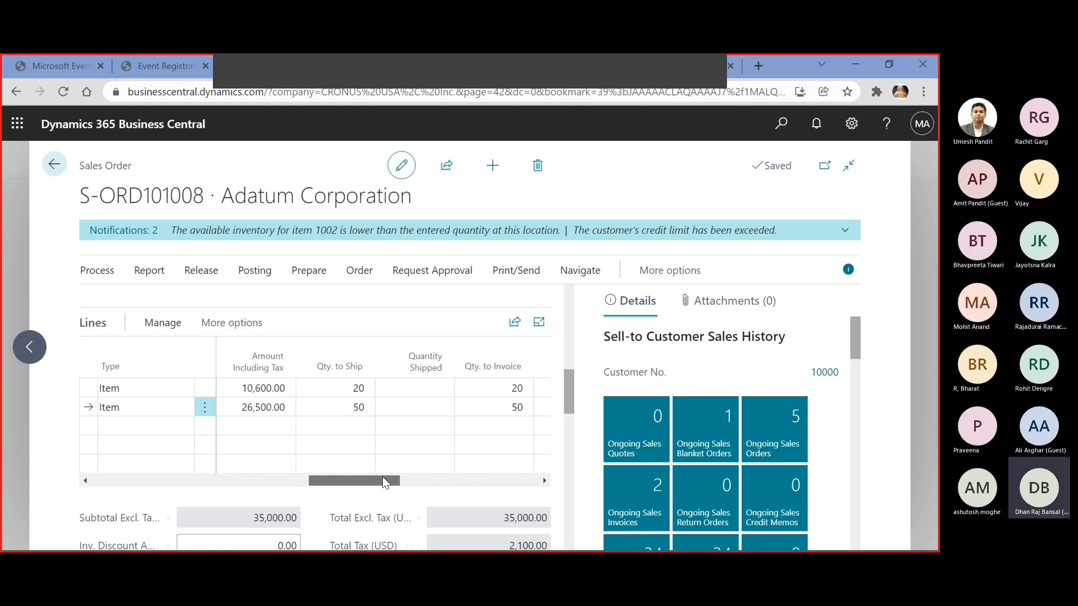
left_click(352, 390)
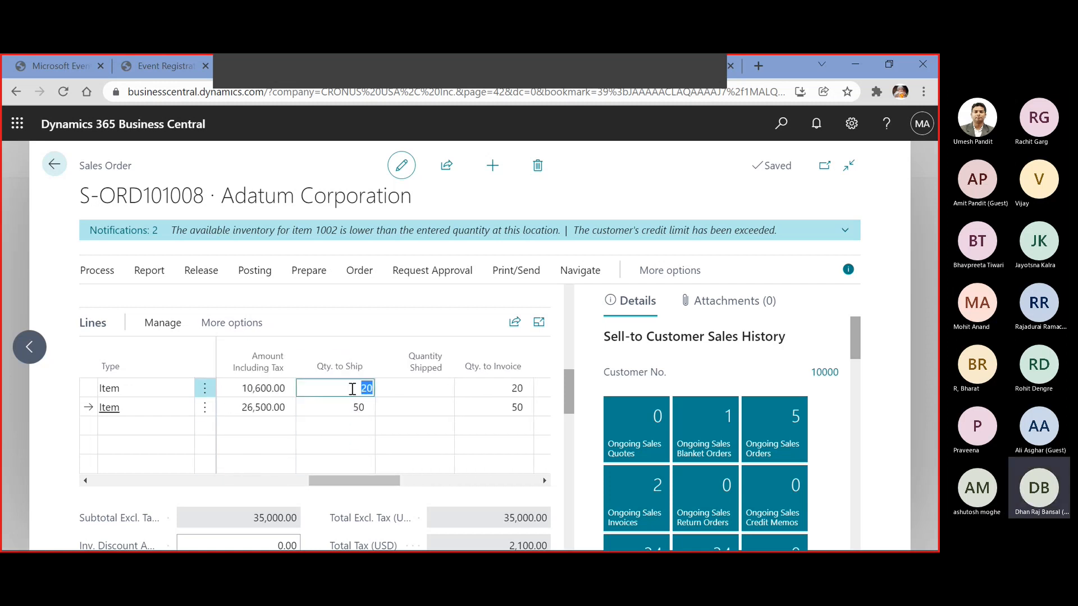
type("10")
key("Down")
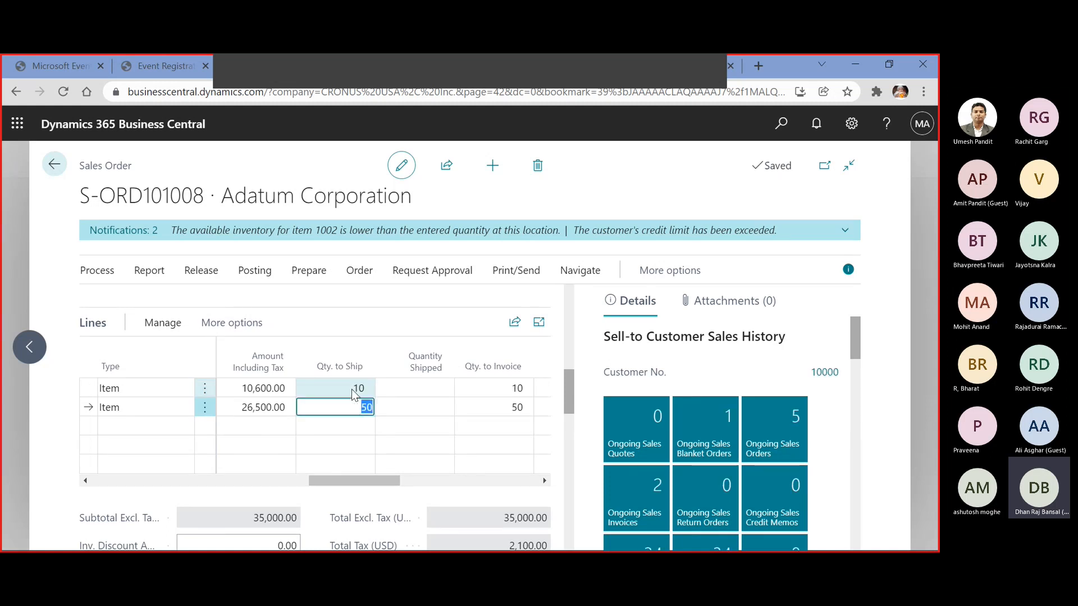
type("20")
key("Tab")
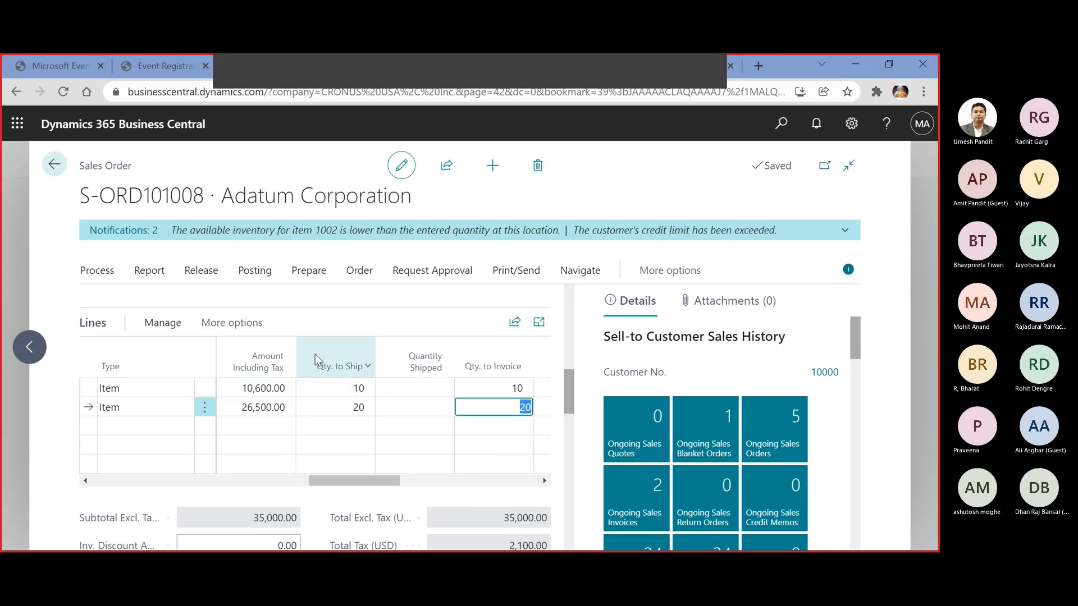
Try to post the sales order with the Ship option
left_click(254, 271)
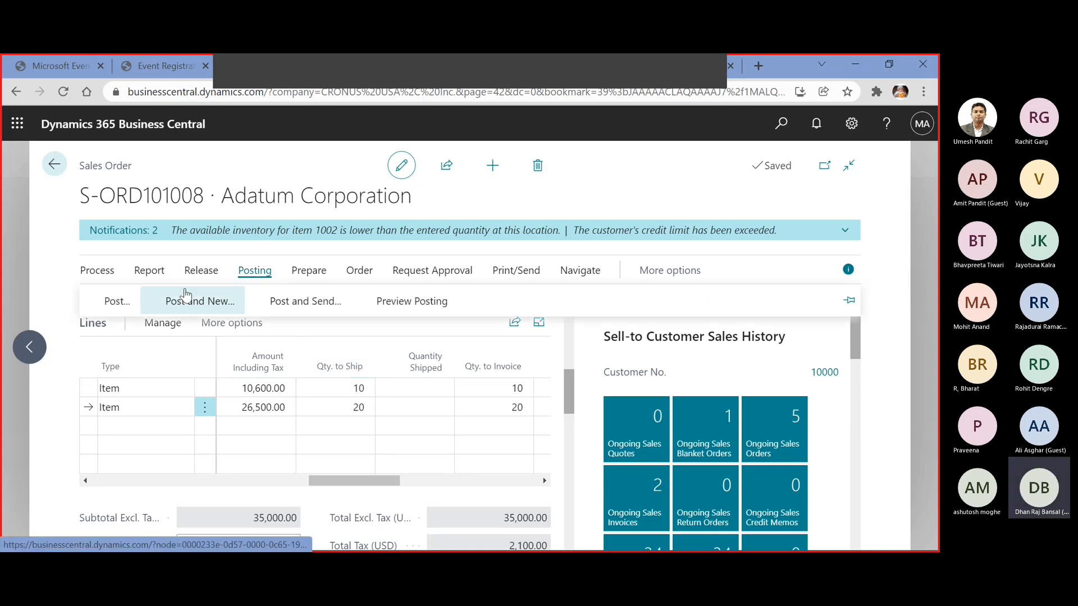
left_click(110, 303)
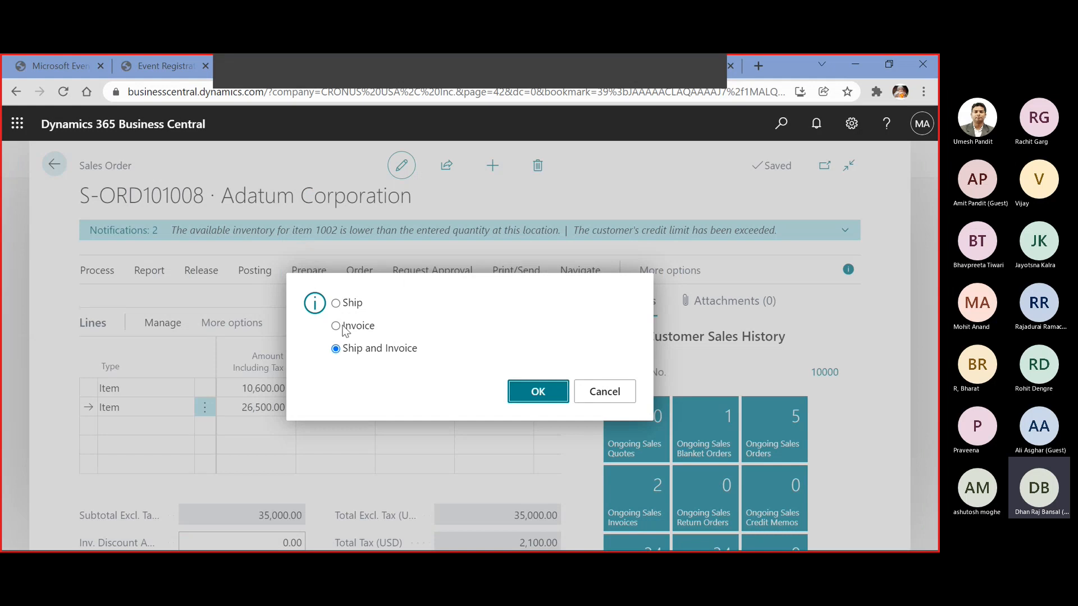
left_click(350, 304)
left_click(544, 391)
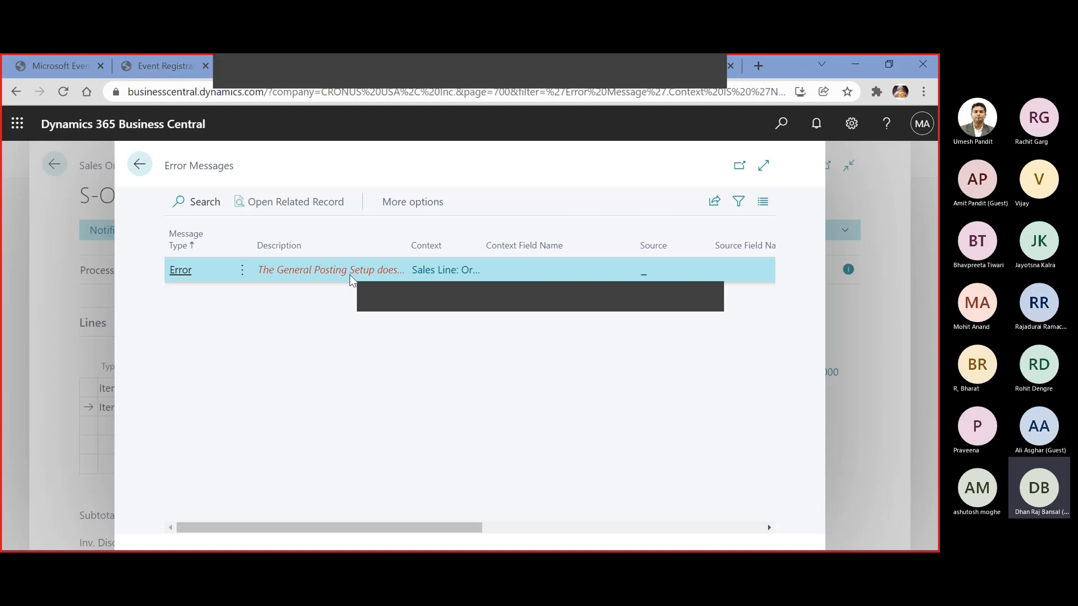
Search for the General Posting Setup page and open it
left_click(781, 123)
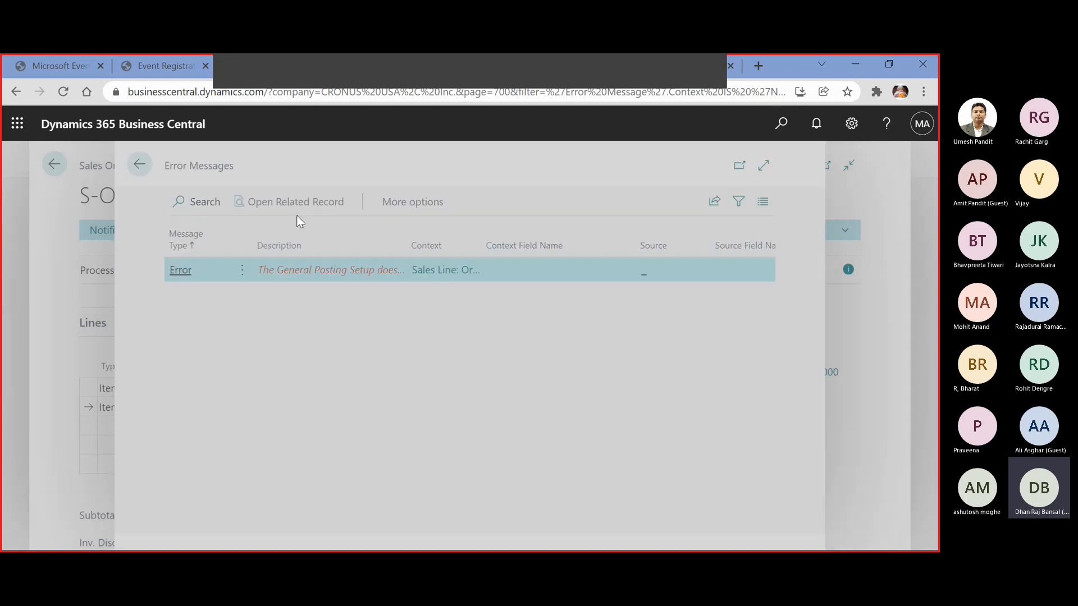
type("GENER")
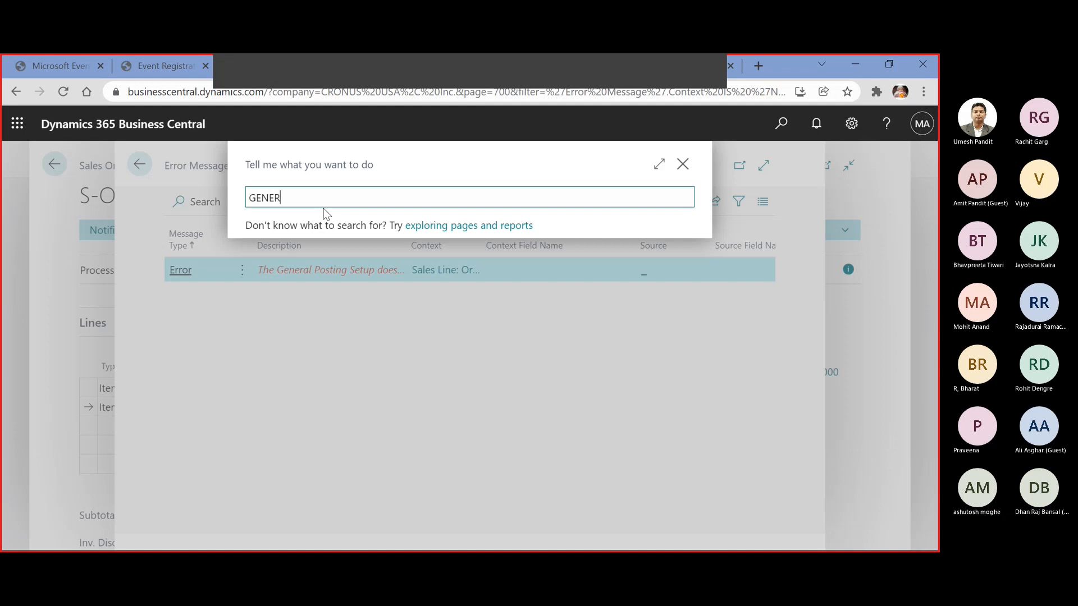
type("AL POSTING SE")
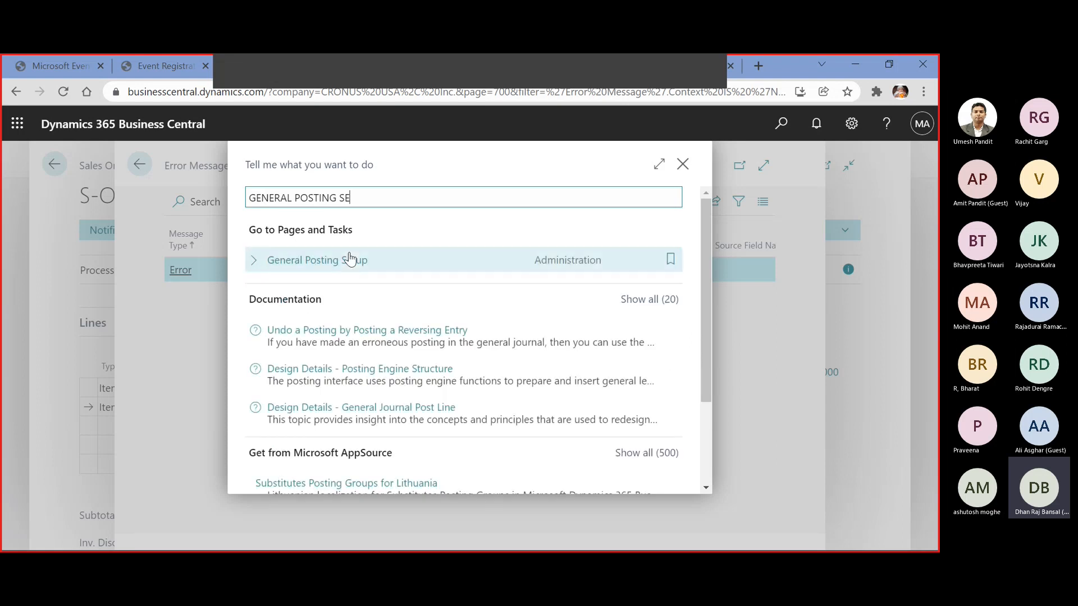
left_click(349, 258)
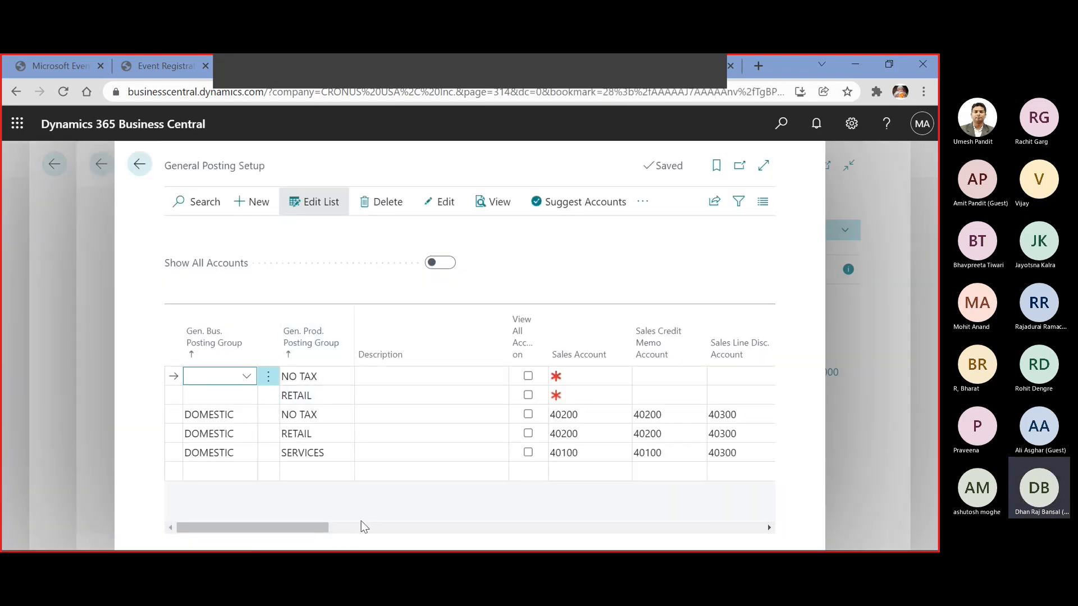
Add a posting setup line combining the INTERNATIONAL business posting group with the RETAIL product posting group
left_click(218, 472)
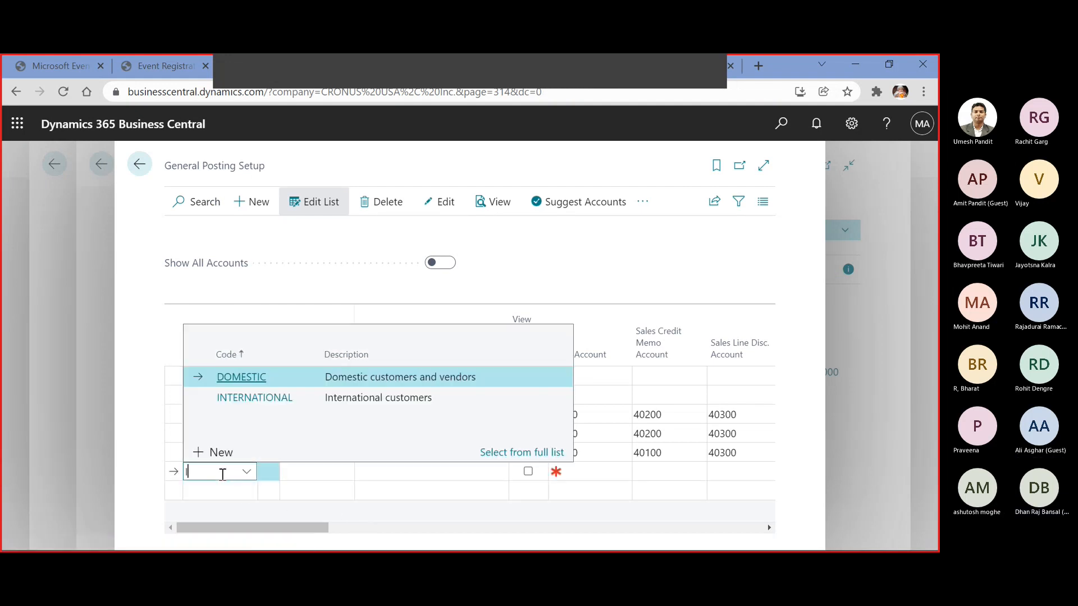
type("IN")
key("Tab")
type("RE")
key("Tab")
key("Tab")
key("Tab")
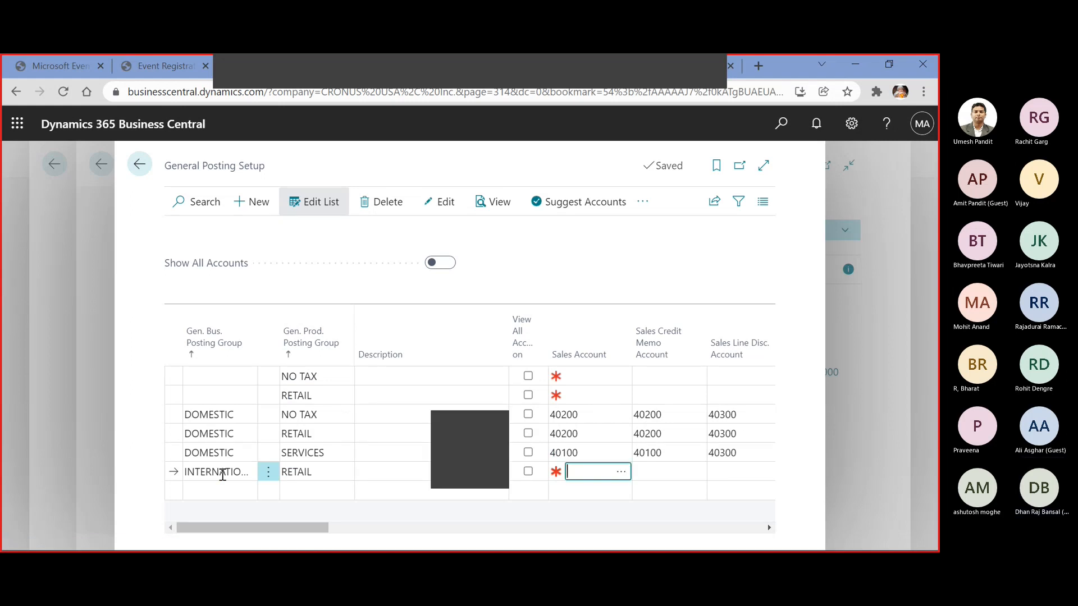
On the INTERNATIONAL/RETAIL line, set the sales and sales credit memo accounts to 40100 and the sales line and invoice discount accounts to 40300
type("40100")
key("Tab")
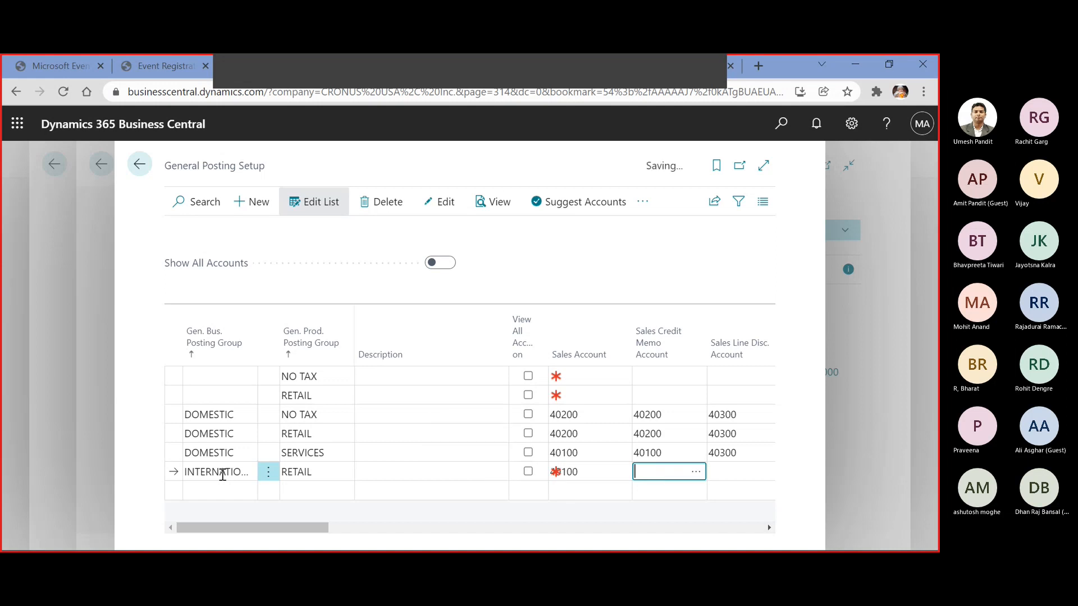
type("40100")
key("Tab")
type("40300")
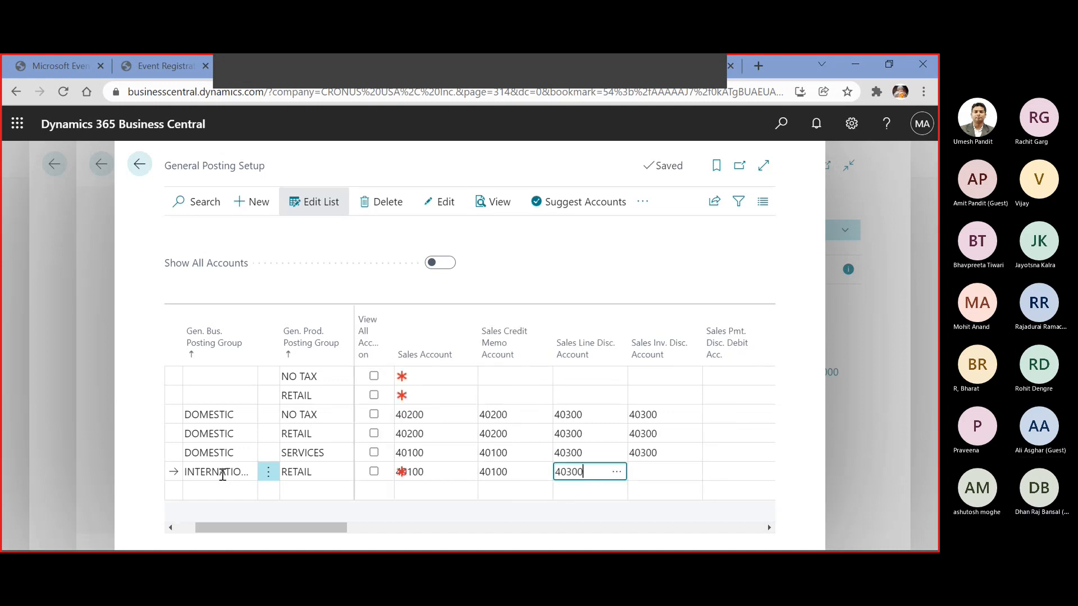
key("Tab")
type("40300")
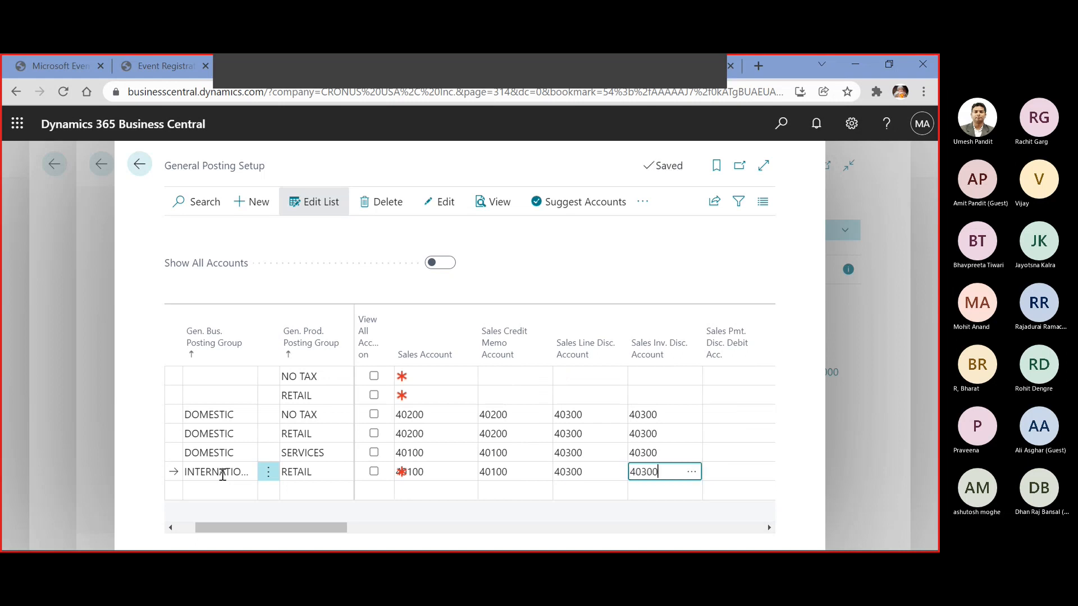
For INTERNATIONAL/RETAIL, set the purchase and purchase credit memo accounts to 61500 and the purchase line and invoice discount accounts to 20200
key("Tab")
key("Tab")
key("Tab")
key("Tab")
key("Tab")
key("Tab")
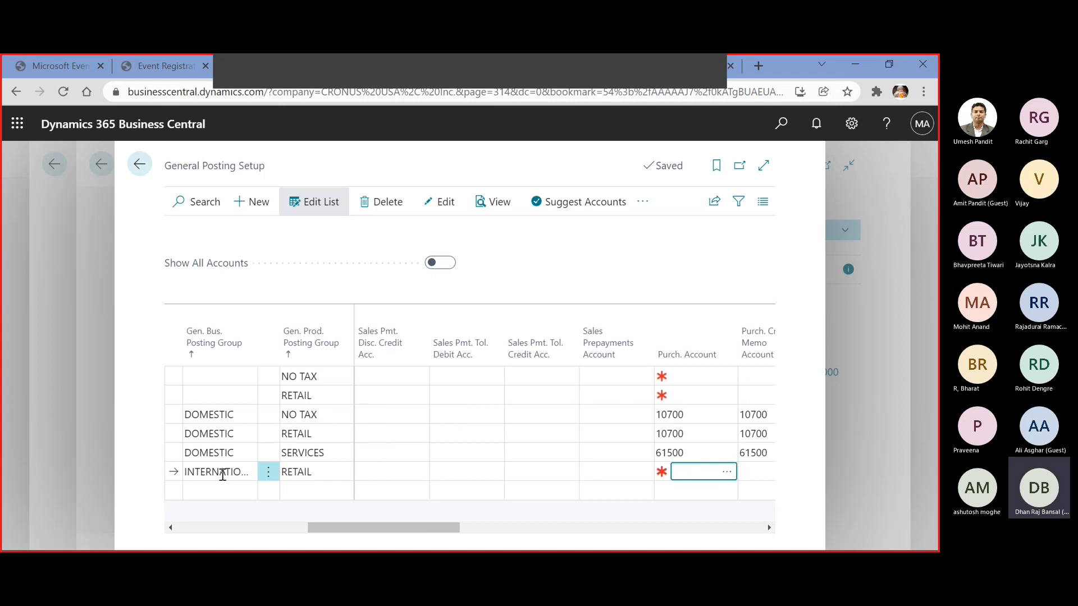
type("61500")
key("Tab")
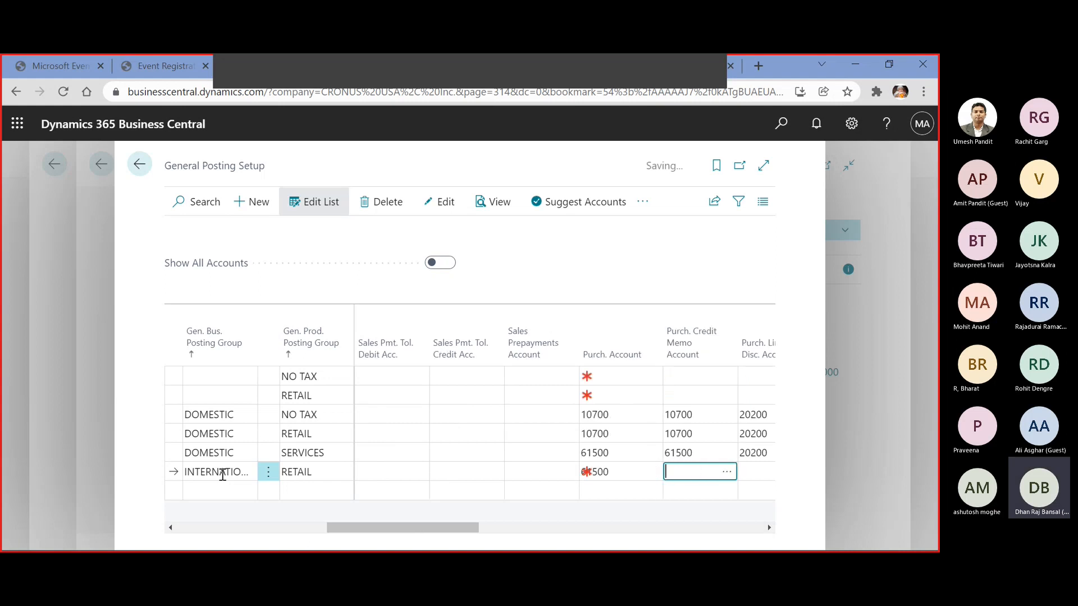
key("Tab")
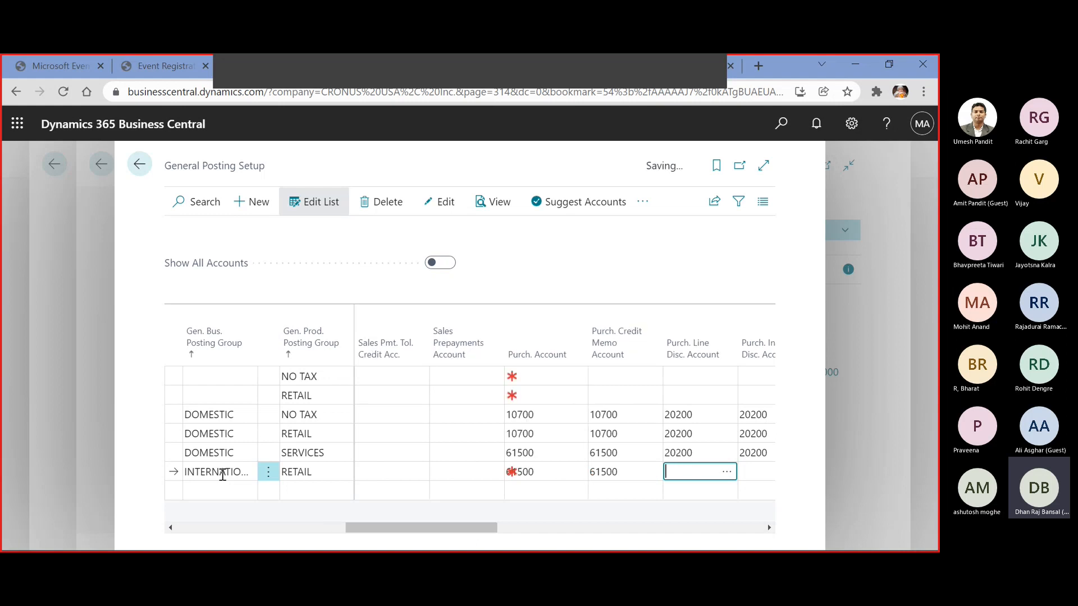
type("20200")
key("Tab")
type("20200")
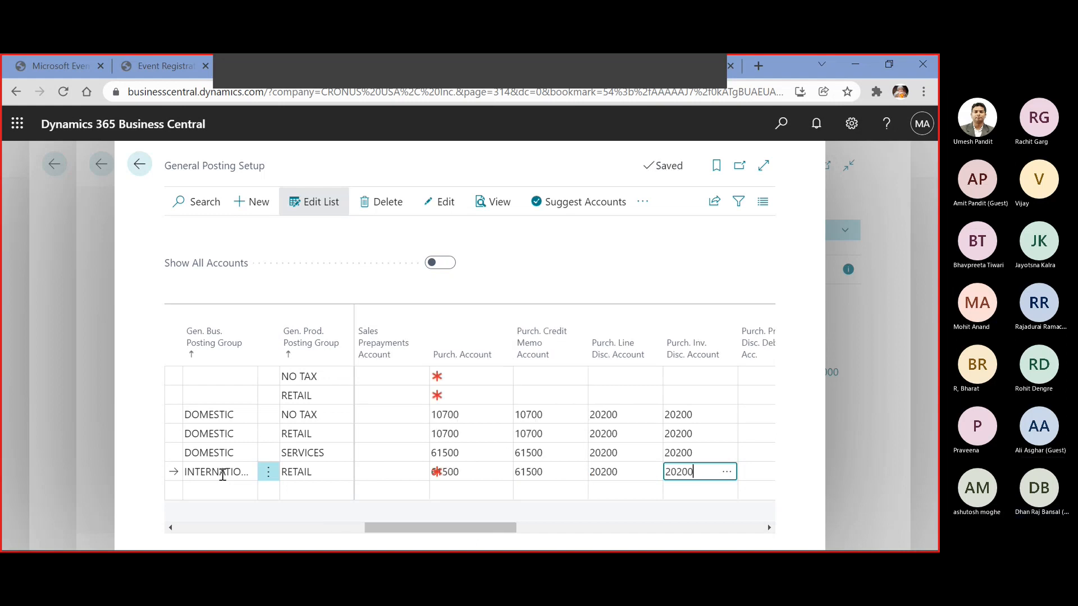
Set the COGS account to 50200 and the inventory adjustment account to 50100 on the INTERNATIONAL/RETAIL line
key("Tab")
key("Tab")
key("Tab")
key("Tab")
key("Tab")
key("Tab")
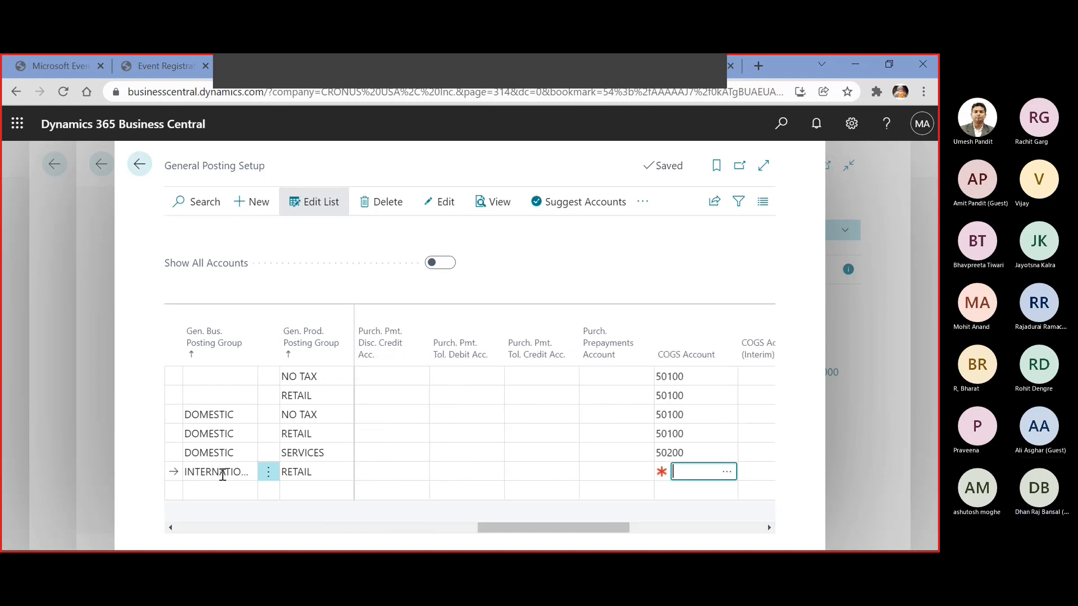
type("50200")
key("Tab")
key("Tab")
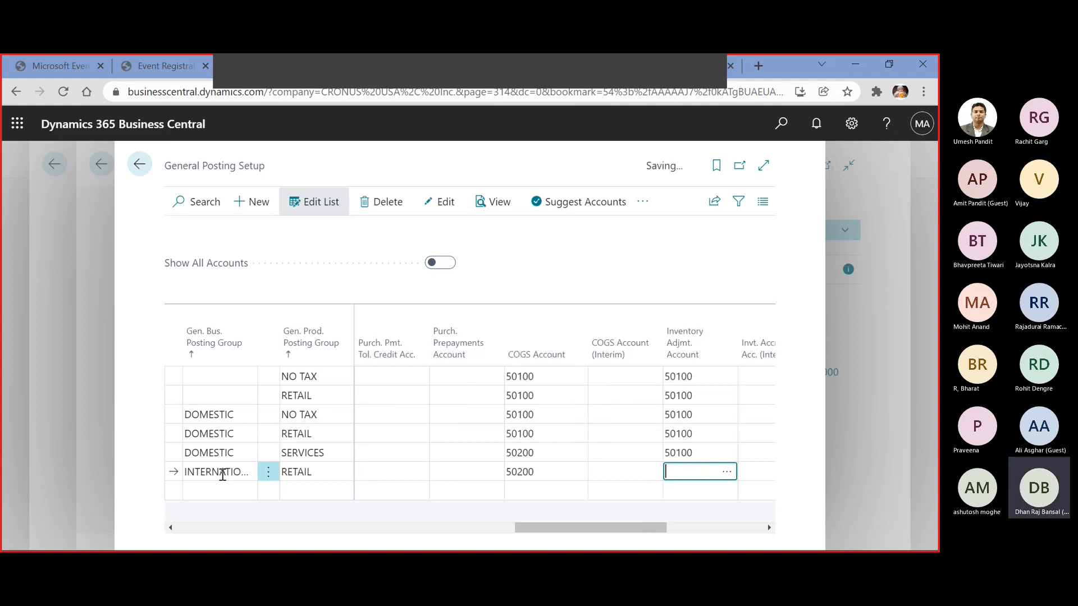
type("50100")
key("Tab")
key("Tab")
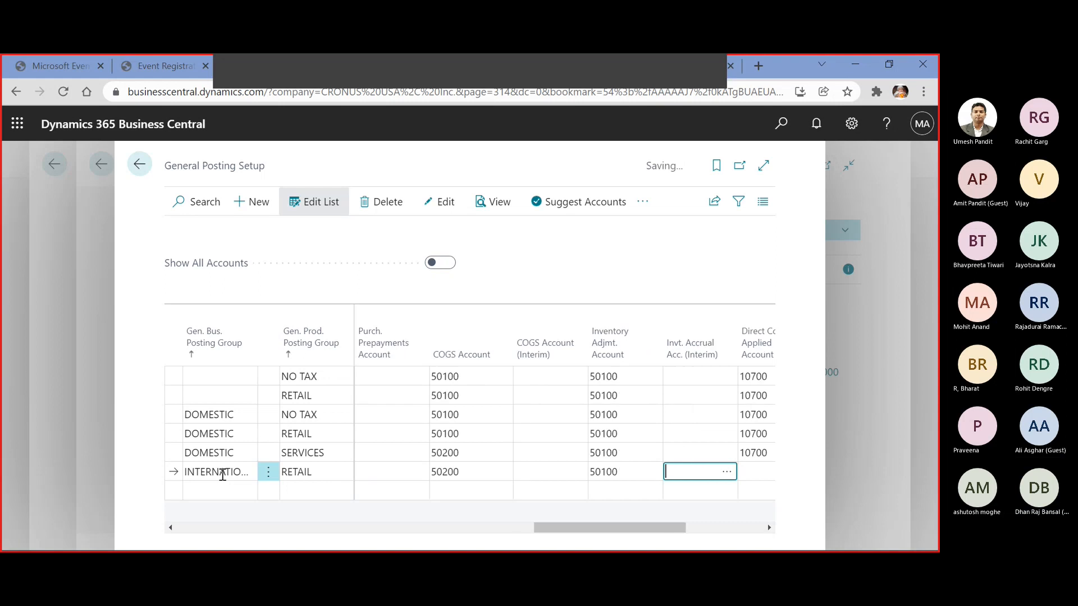
Set the direct cost applied and overhead applied accounts to 10700 on the INTERNATIONAL/RETAIL line and close the posting setup
type("10700")
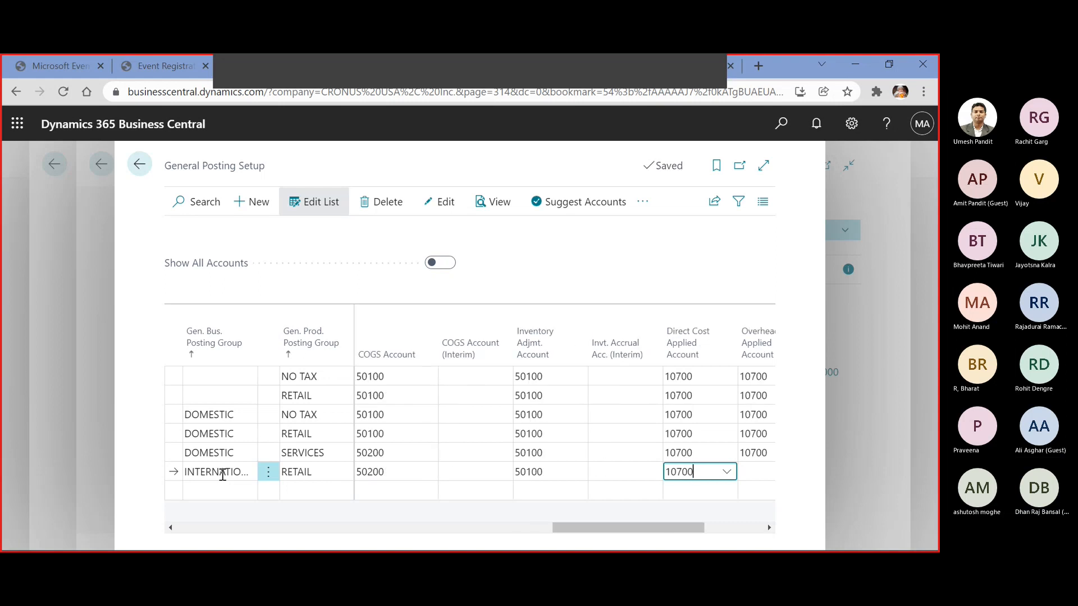
key("Tab")
type("10700")
key("Tab")
key("Tab")
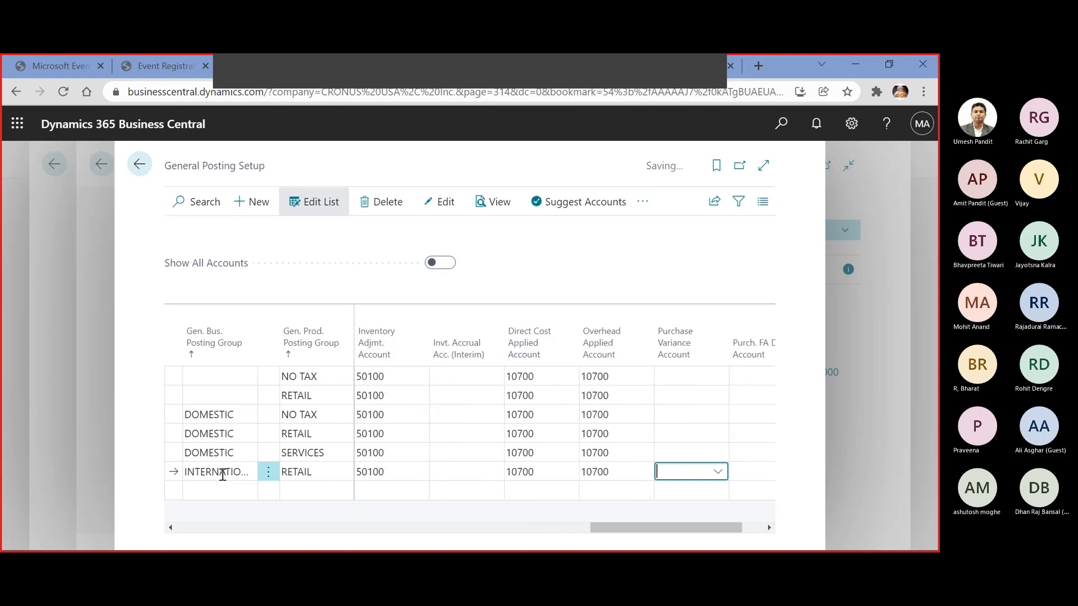
key("Tab")
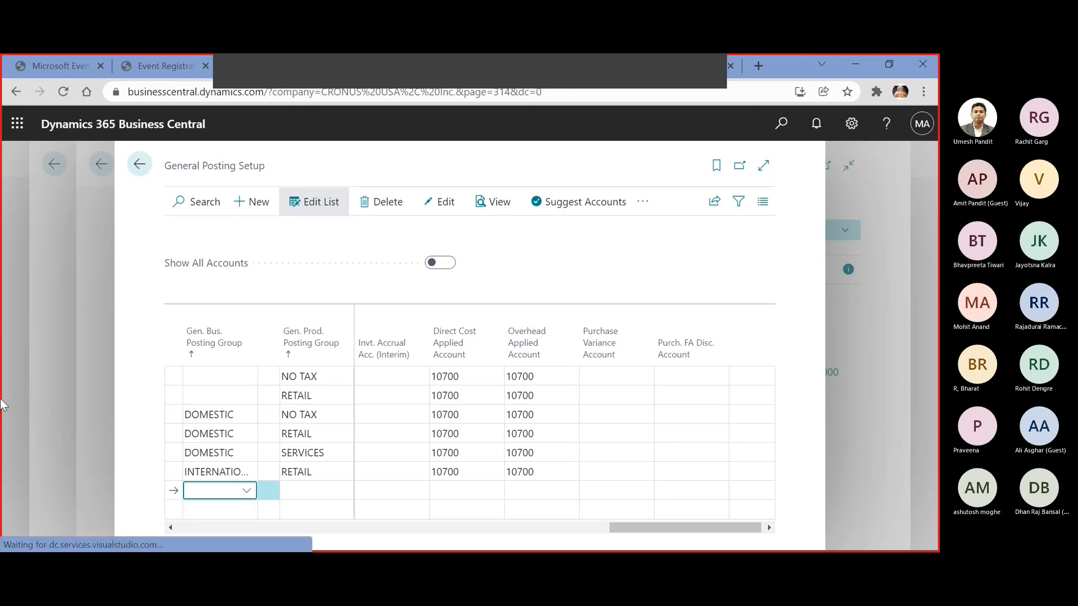
left_click(139, 164)
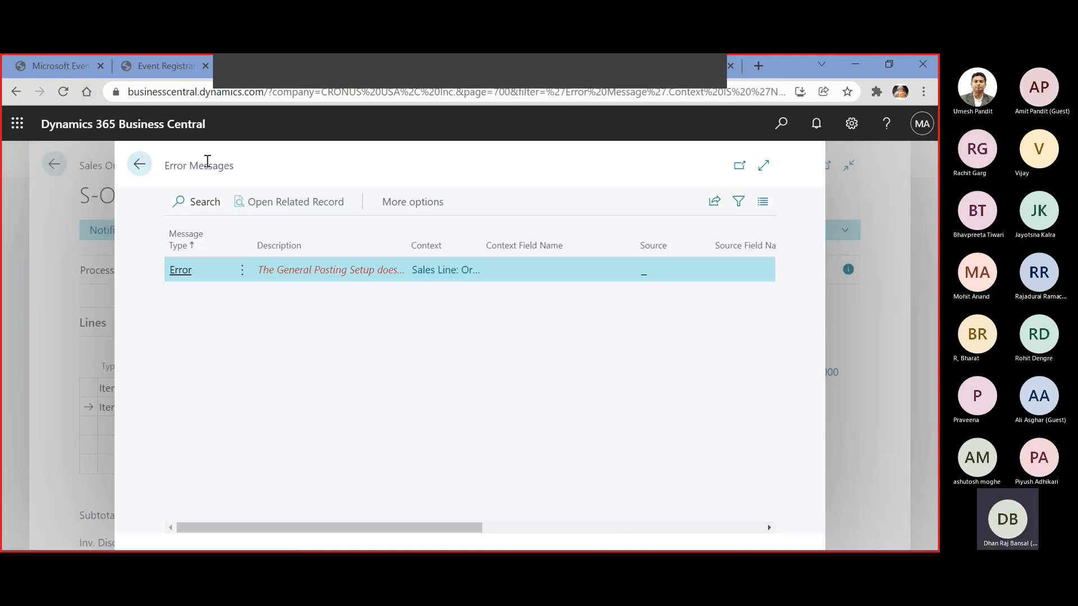
Return to Adatum Corporation's sales order and post it with the Ship option
left_click(139, 163)
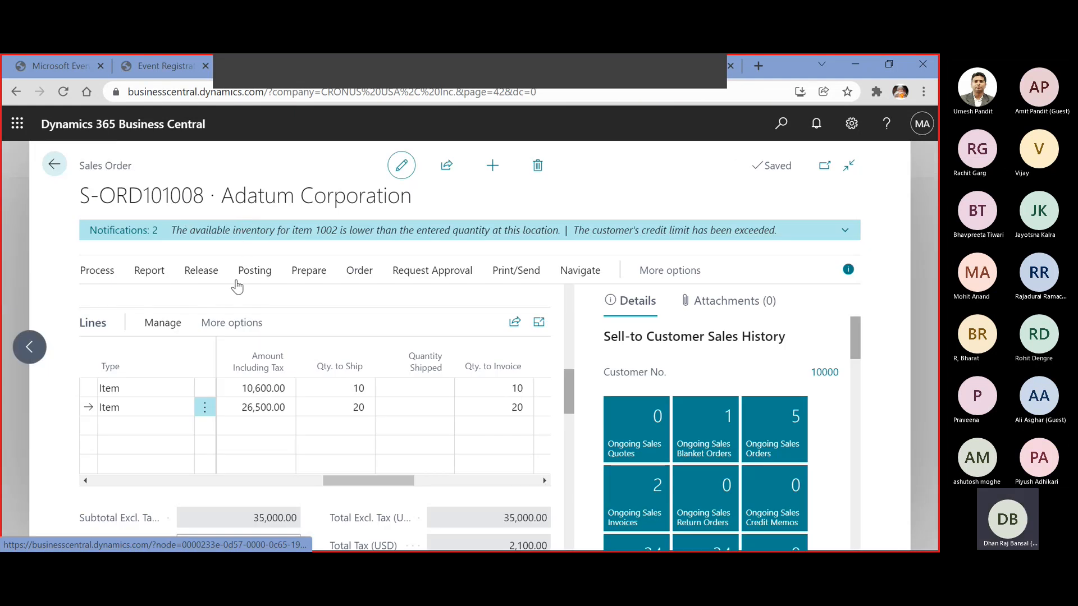
left_click(255, 270)
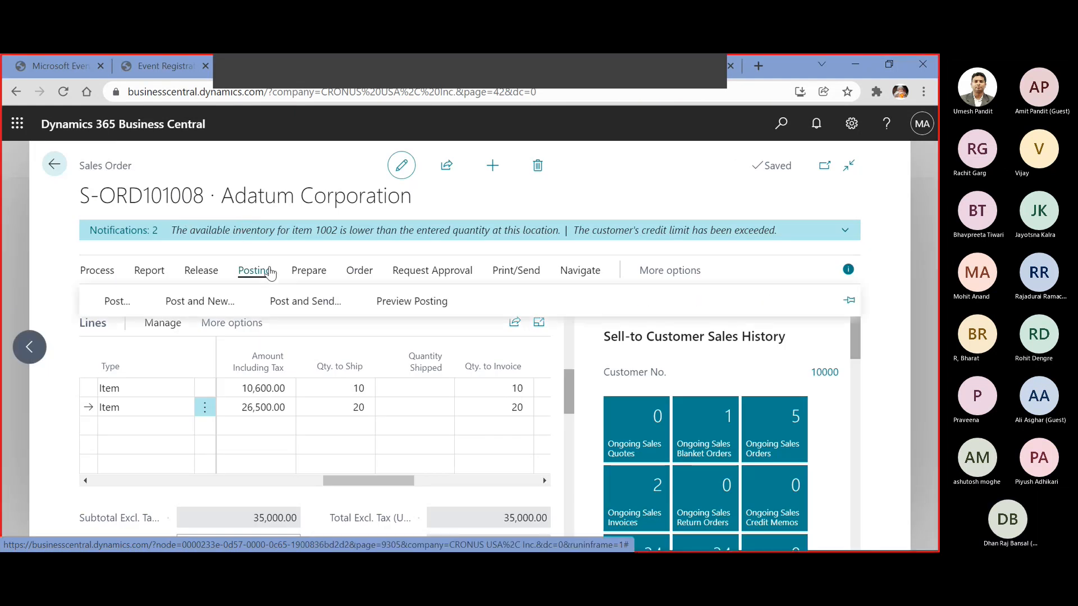
left_click(114, 304)
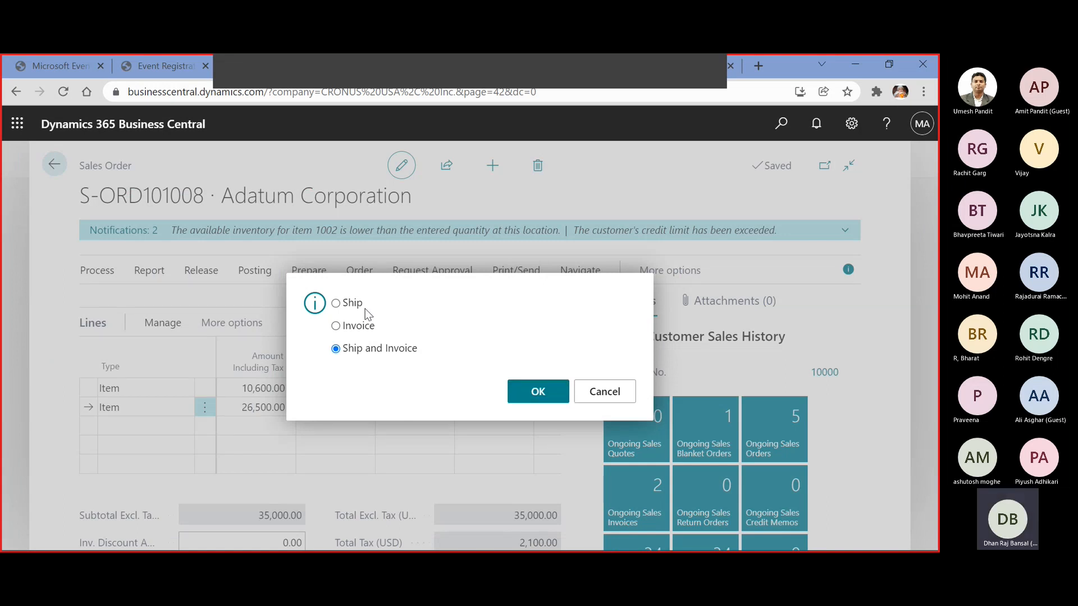
left_click(336, 305)
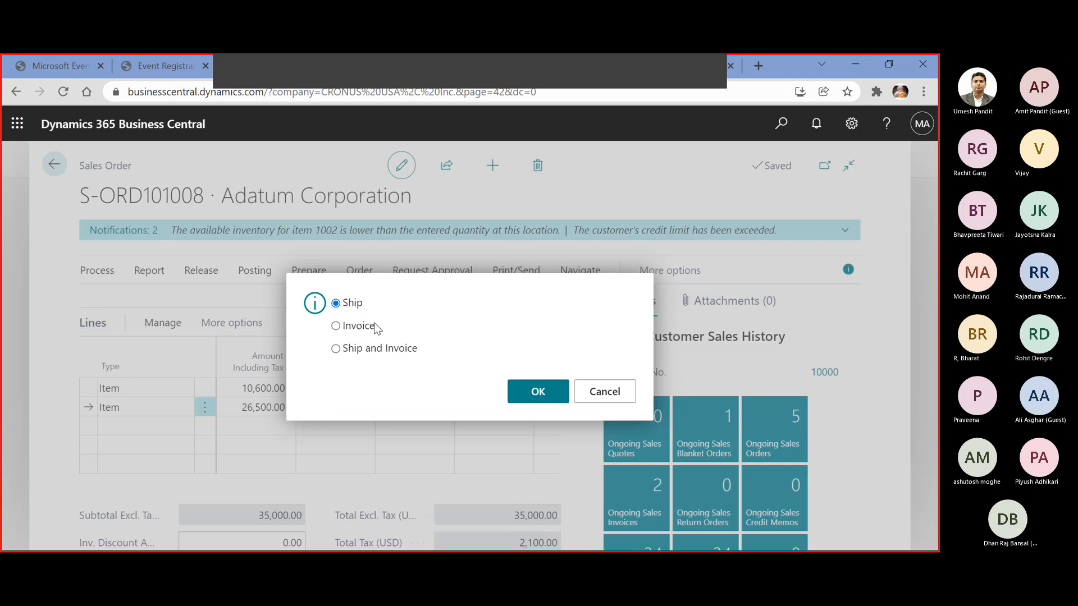
left_click(515, 399)
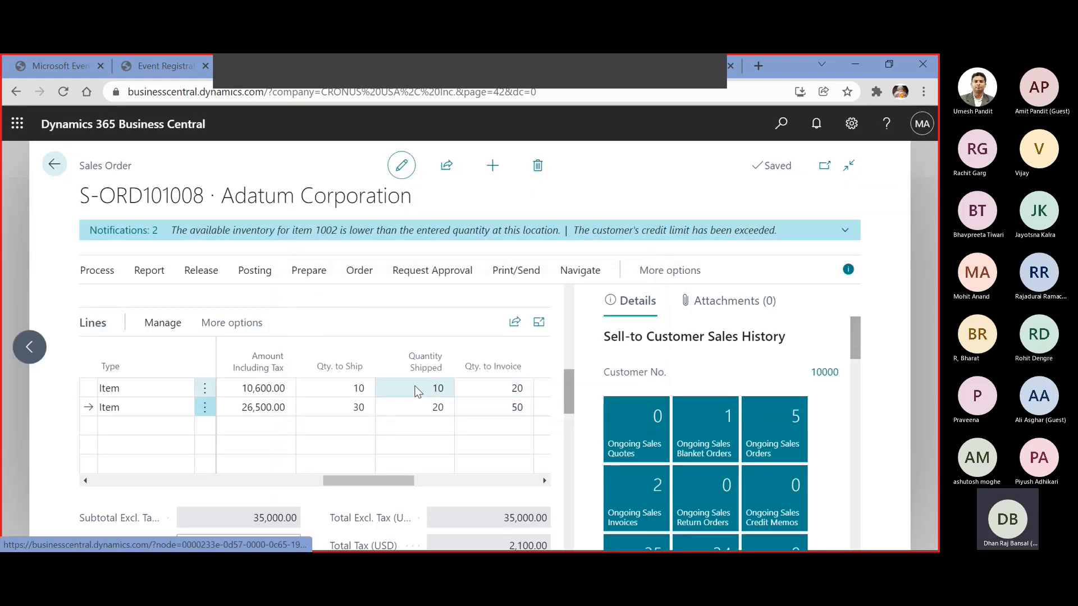
Open the posted sales shipment from the sales order's related documents and review its header and lines
left_click(363, 271)
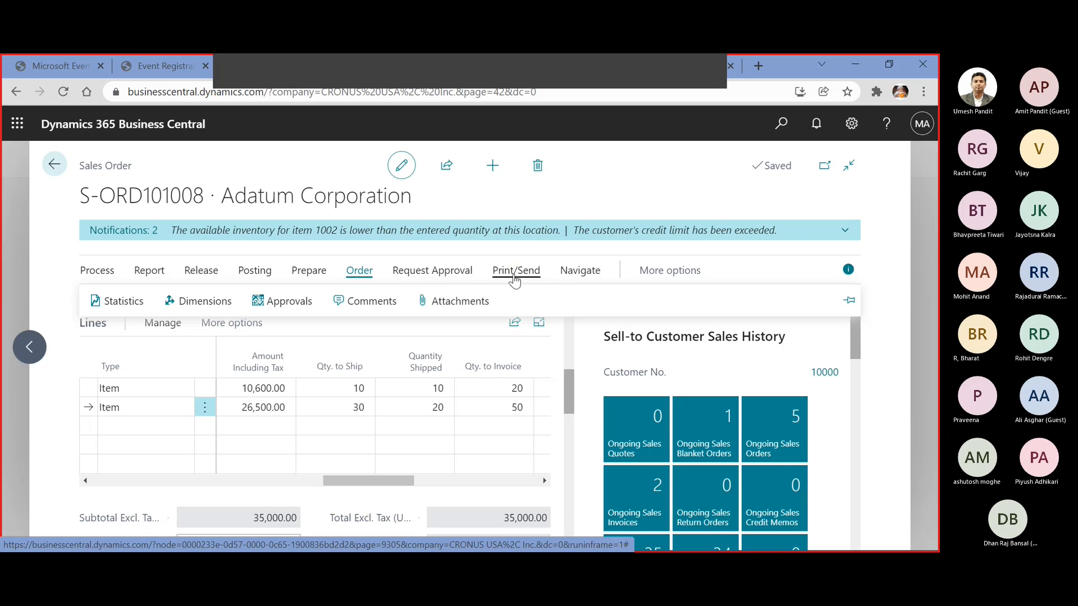
left_click(652, 270)
left_click(723, 275)
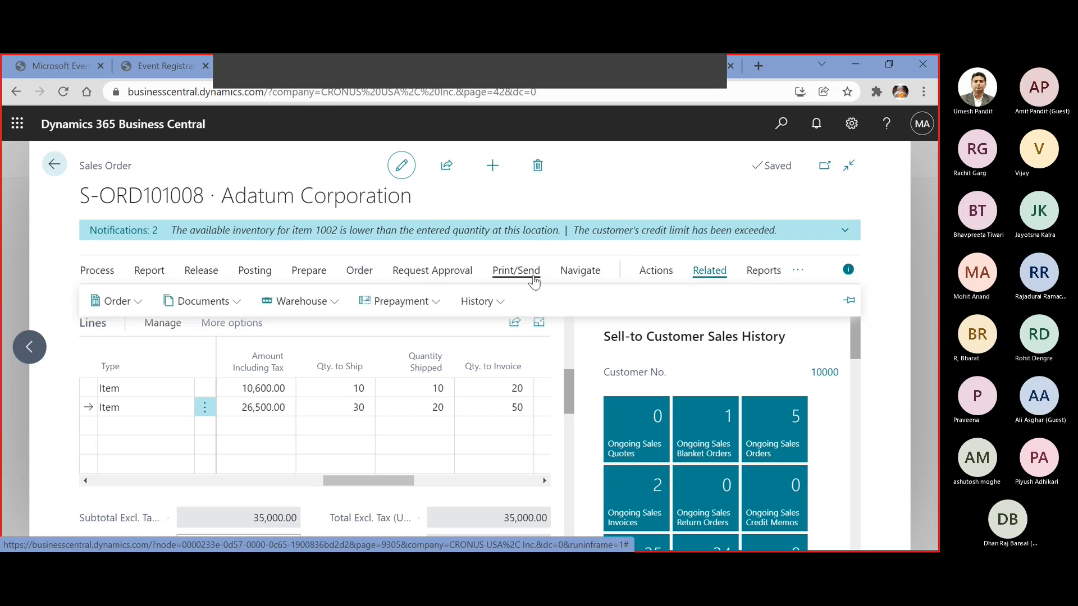
left_click(242, 303)
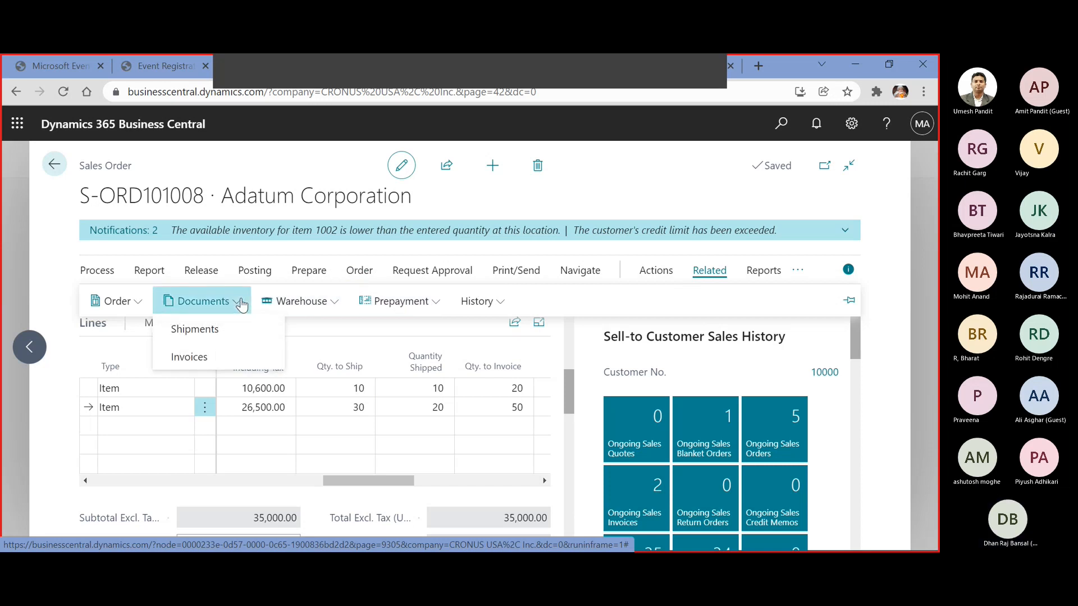
left_click(219, 324)
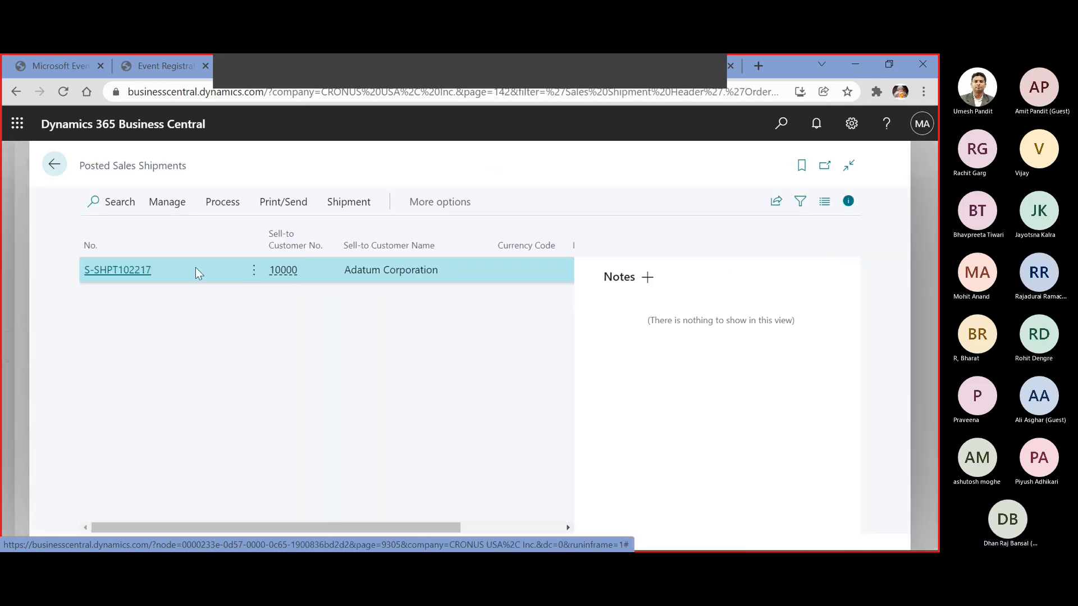
left_click(141, 269)
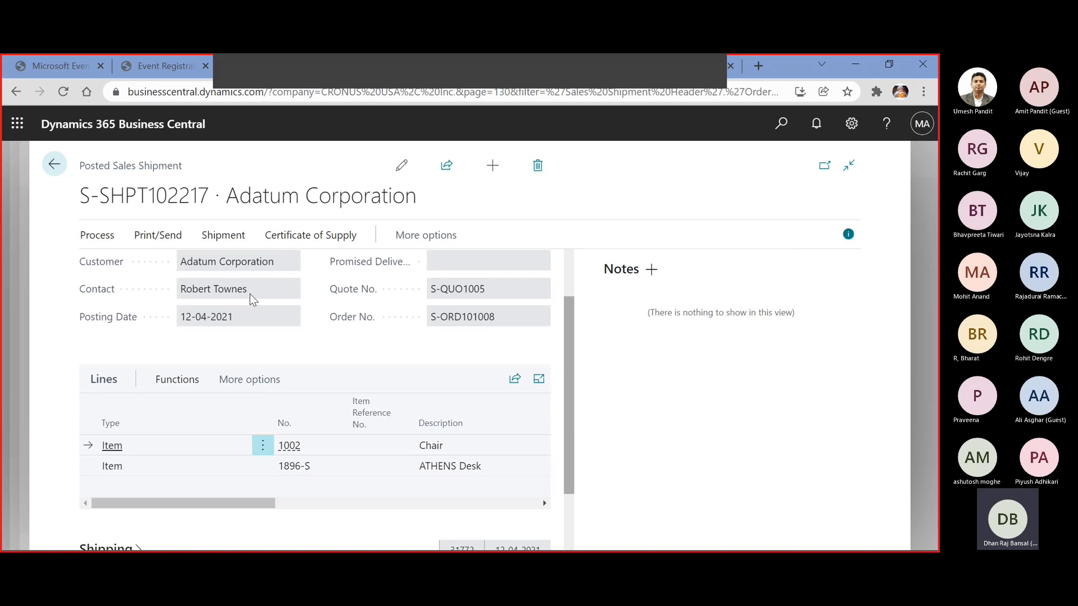
scroll(250, 294, "up", 2)
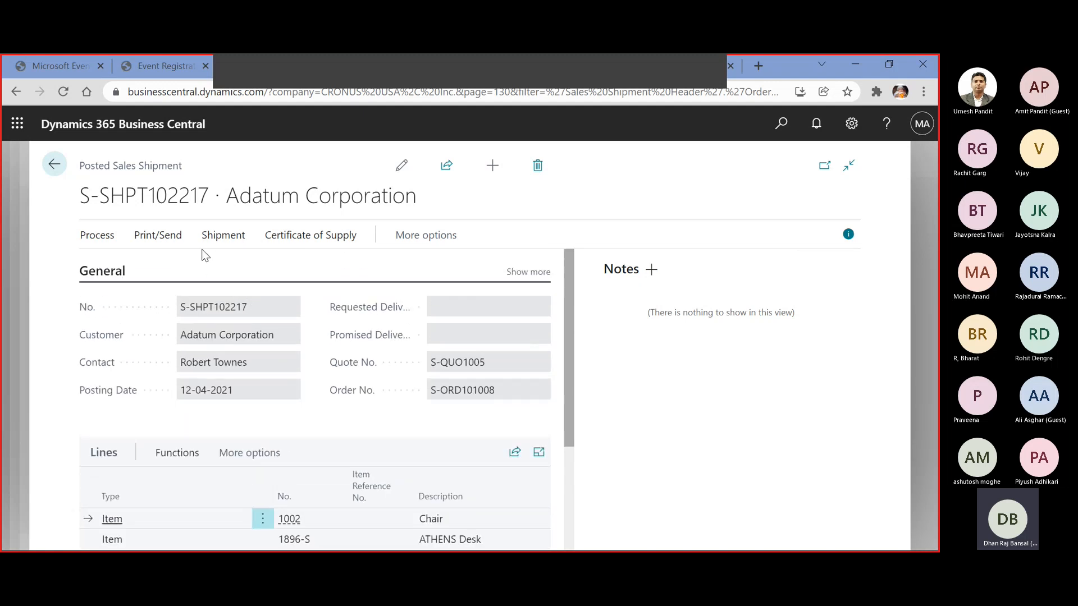
Find the entries related to the posted shipment and examine the quantities in its item ledger entries
left_click(398, 241)
left_click(396, 242)
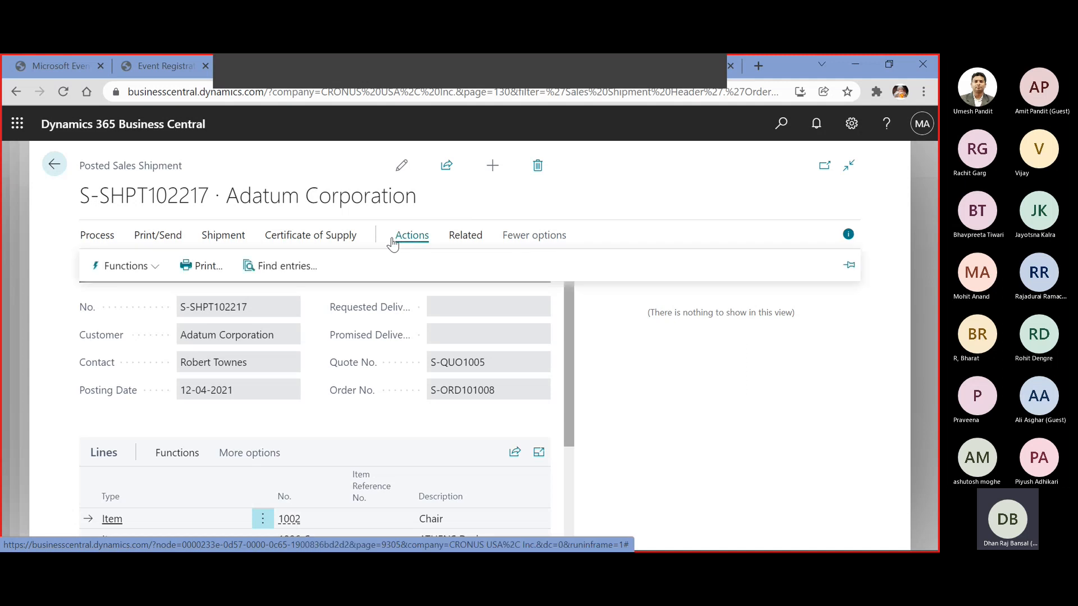
left_click(306, 265)
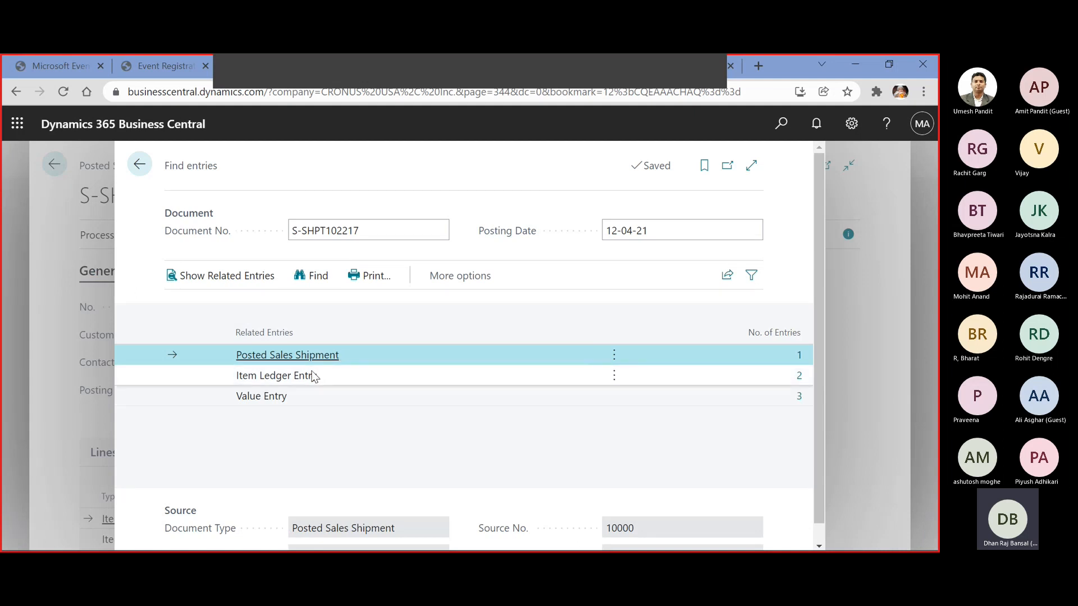
left_click(800, 376)
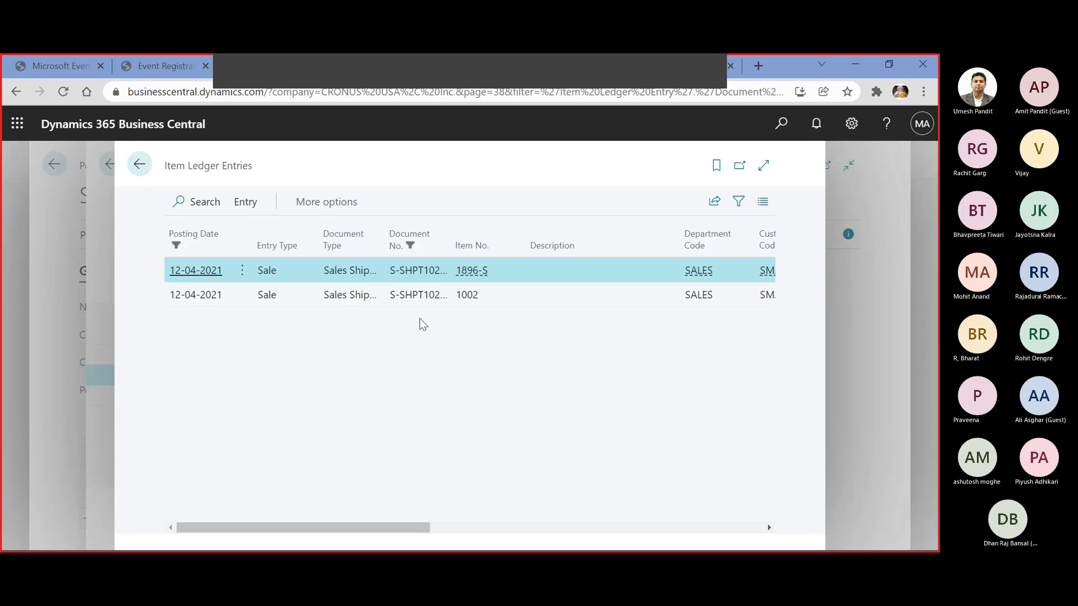
left_click_drag(402, 530, 583, 533)
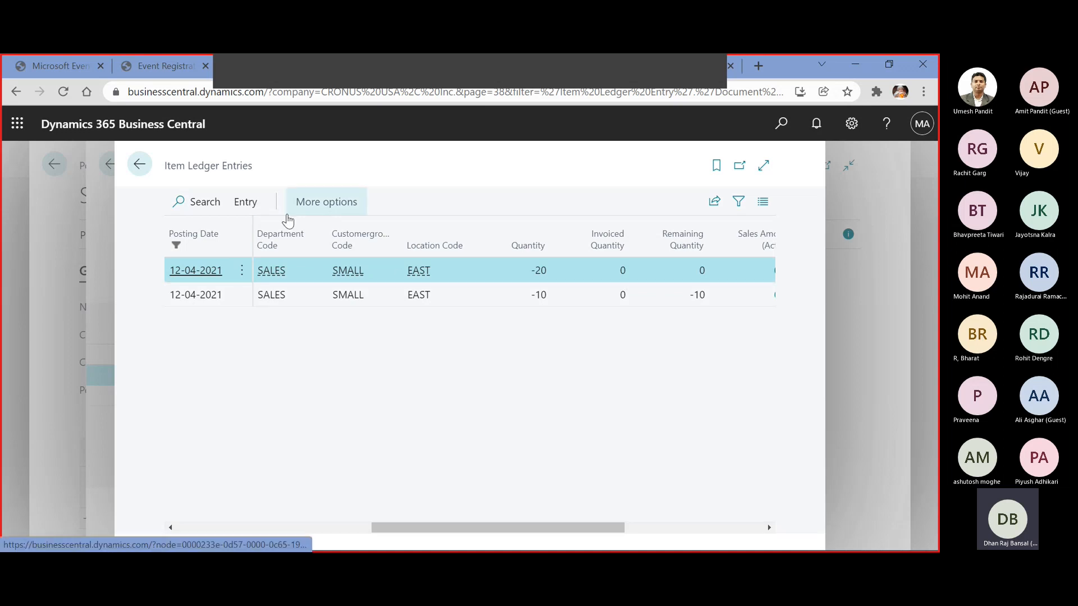
left_click(139, 164)
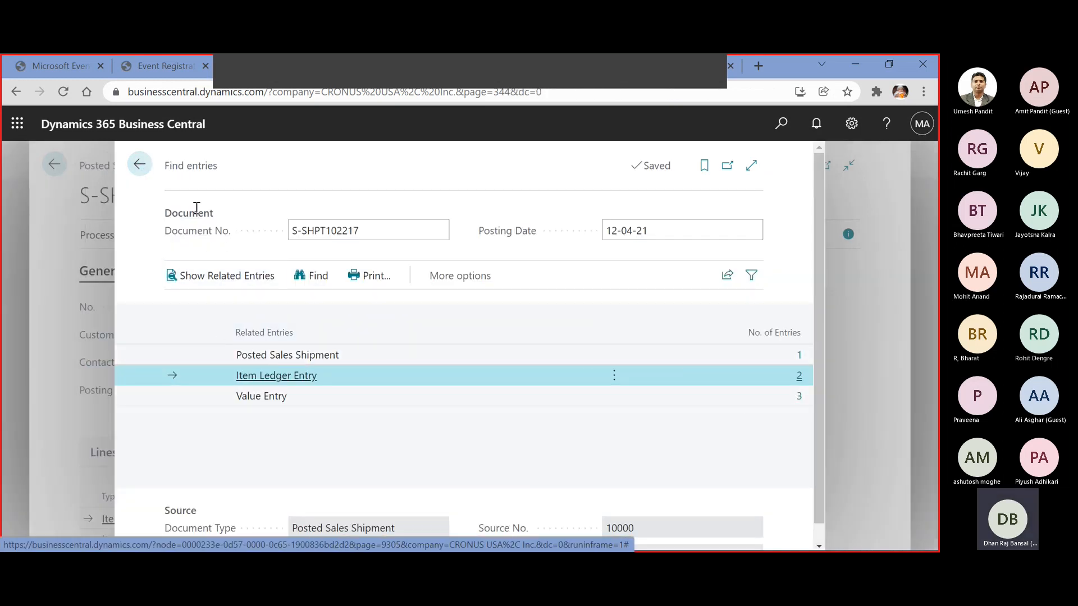
left_click(141, 165)
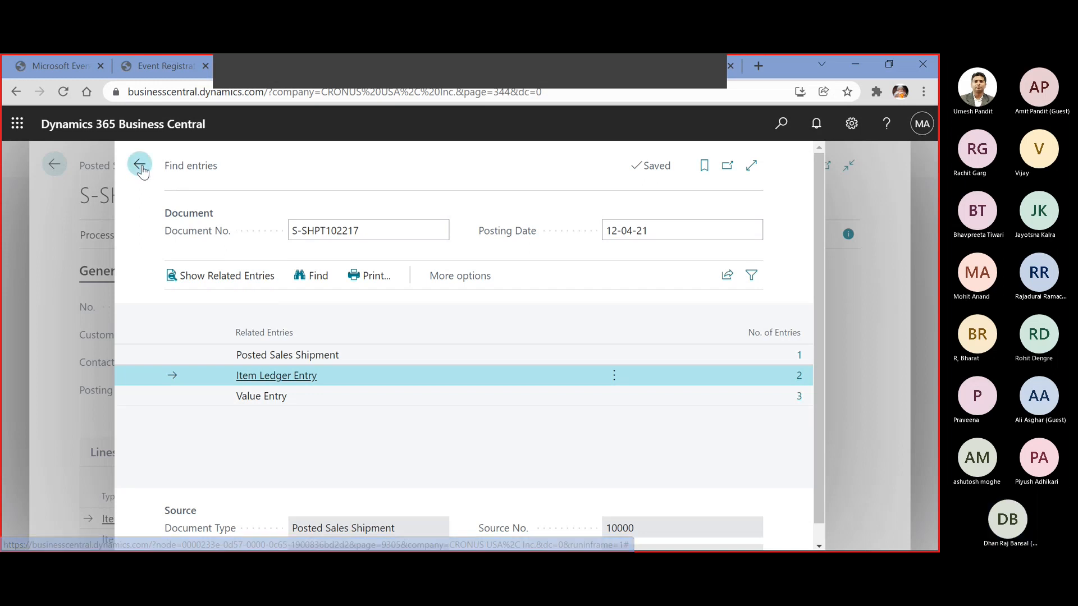
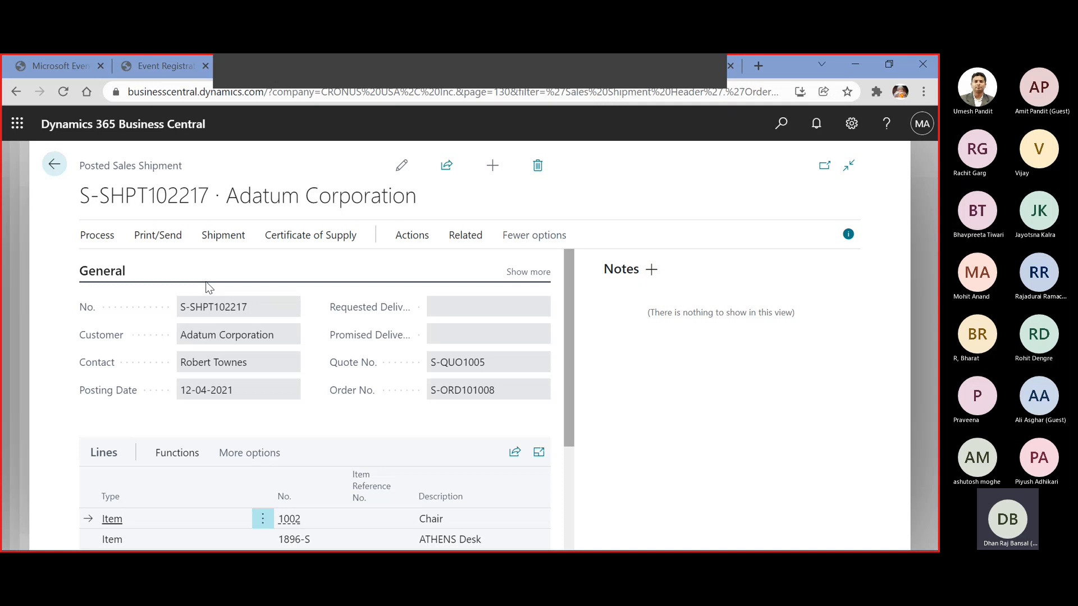
Undo the shipment of the Chair line (item 1002) on the posted sales shipment and check the line quantities
left_click(223, 237)
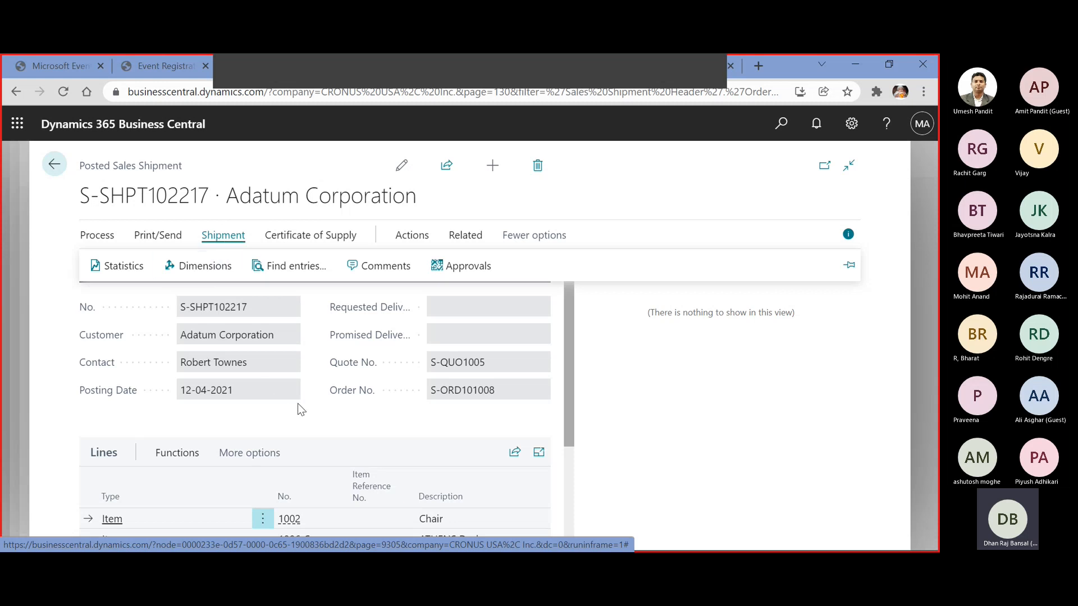
scroll(397, 405, "down", 3)
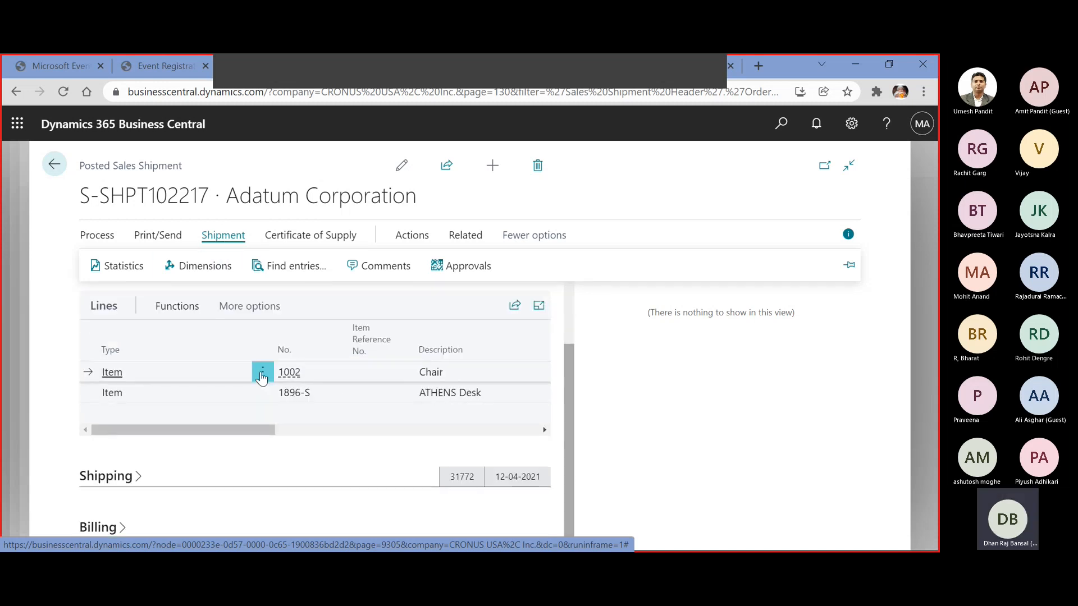
left_click(186, 310)
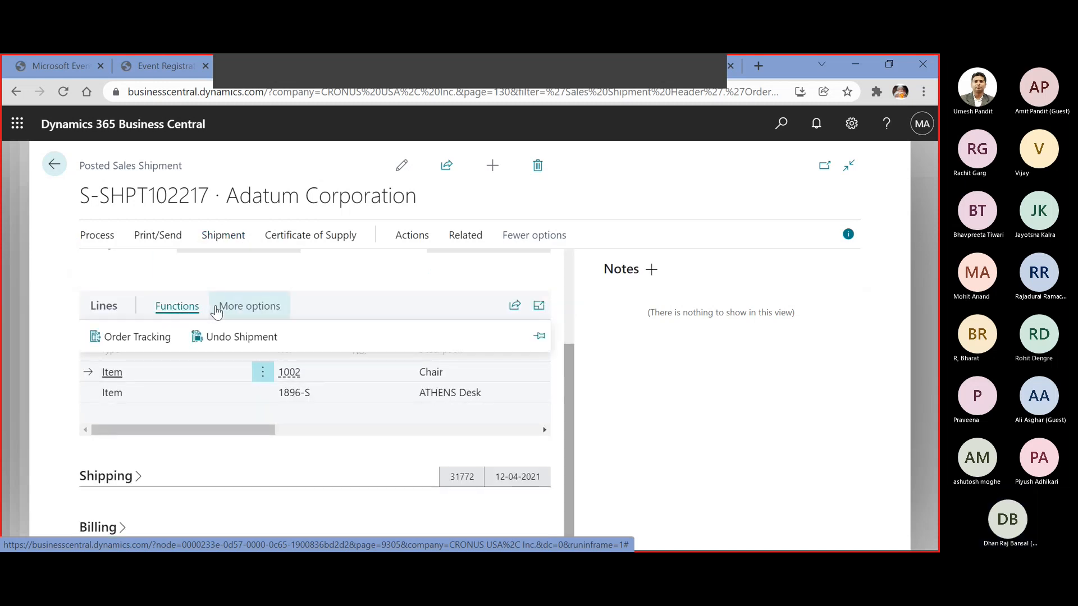
left_click(231, 337)
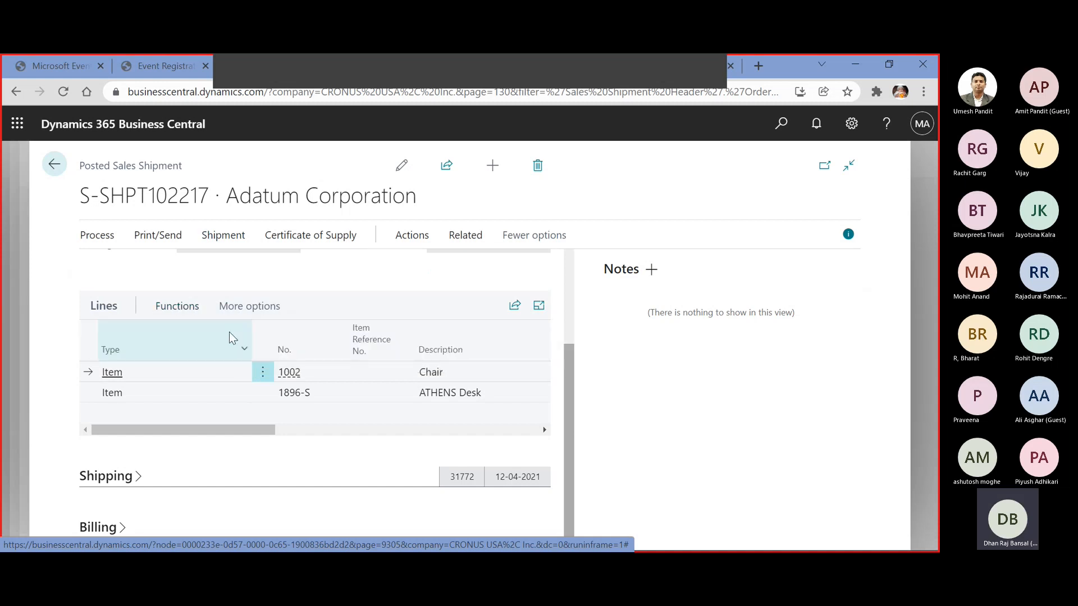
left_click(544, 381)
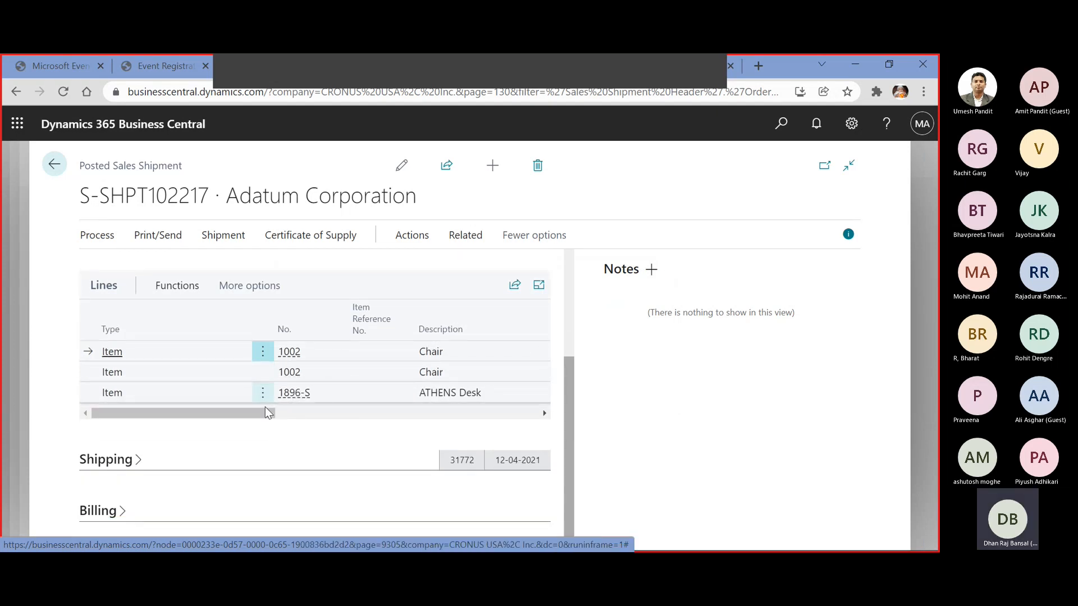
left_click_drag(265, 408, 400, 412)
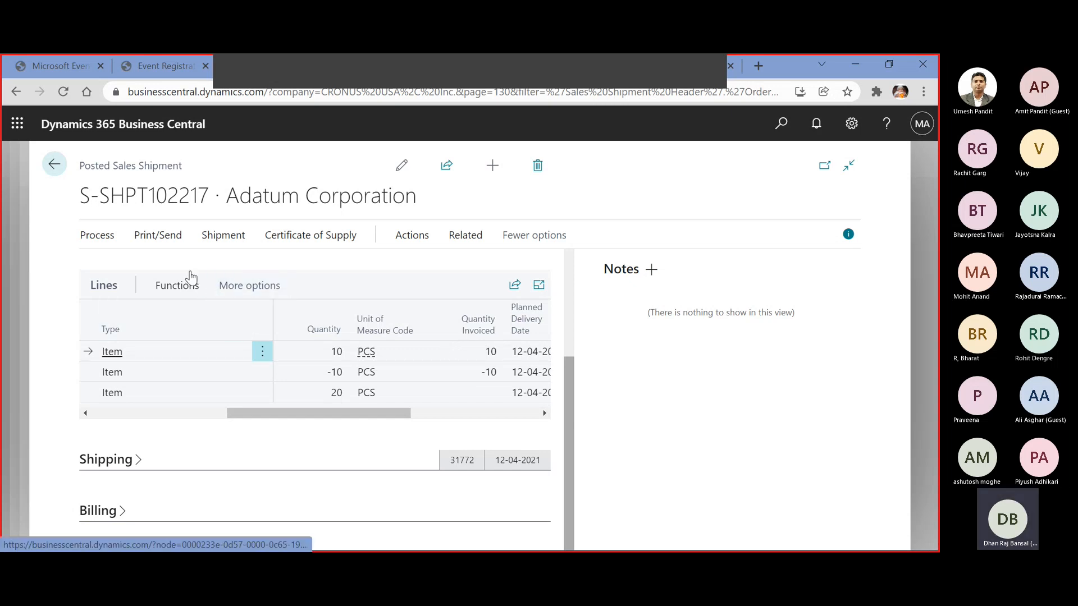
Return to Adatum Corporation's sales order and check the shipped quantities on the Chair and ATHENS Desk lines
left_click(55, 166)
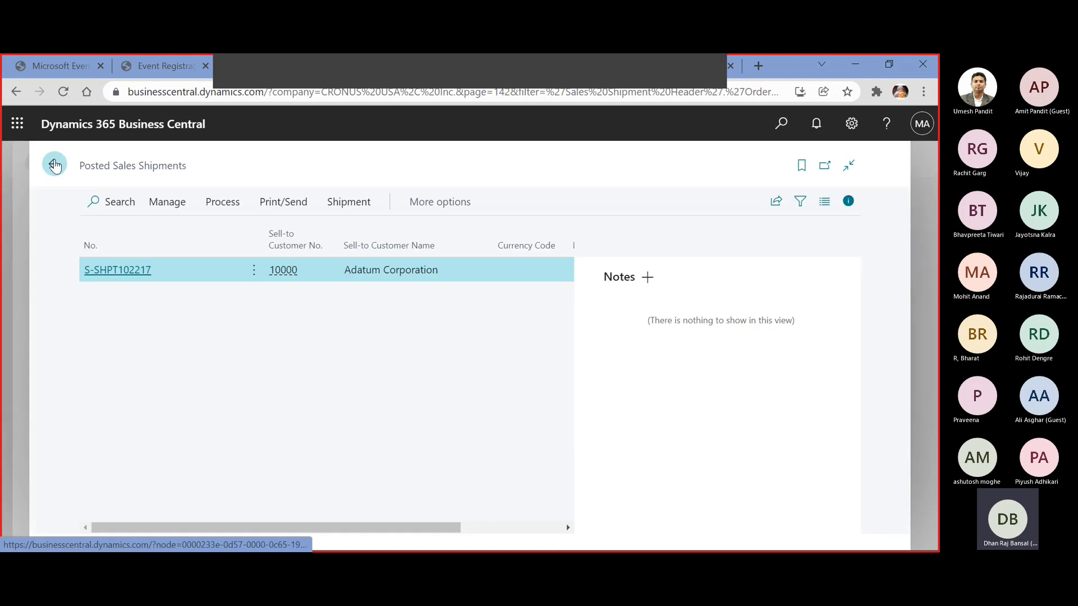
left_click(54, 165)
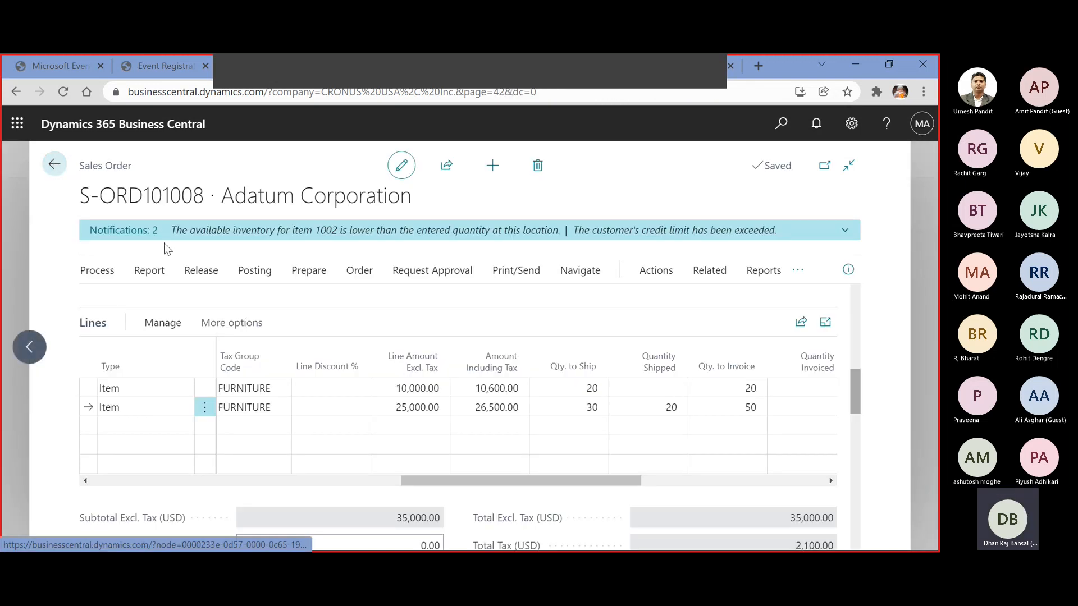
left_click(629, 392)
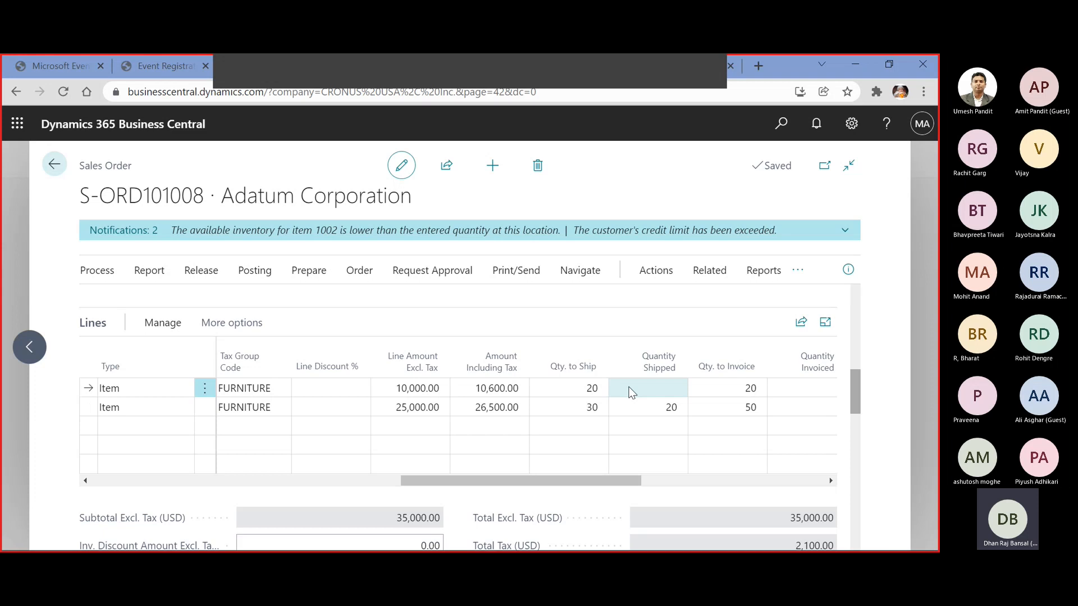
left_click(650, 414)
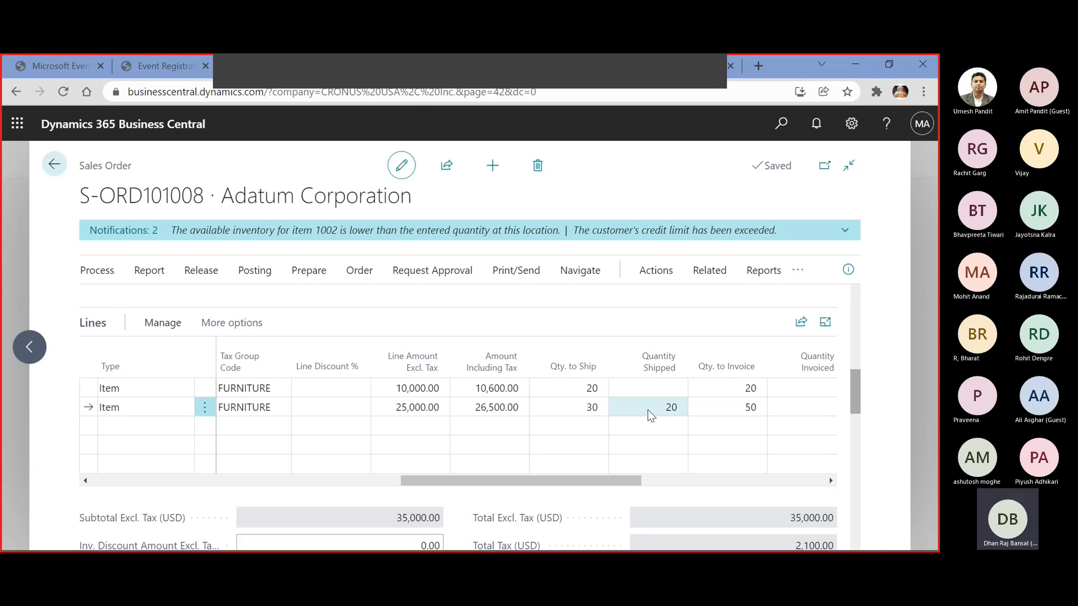
left_click(639, 377)
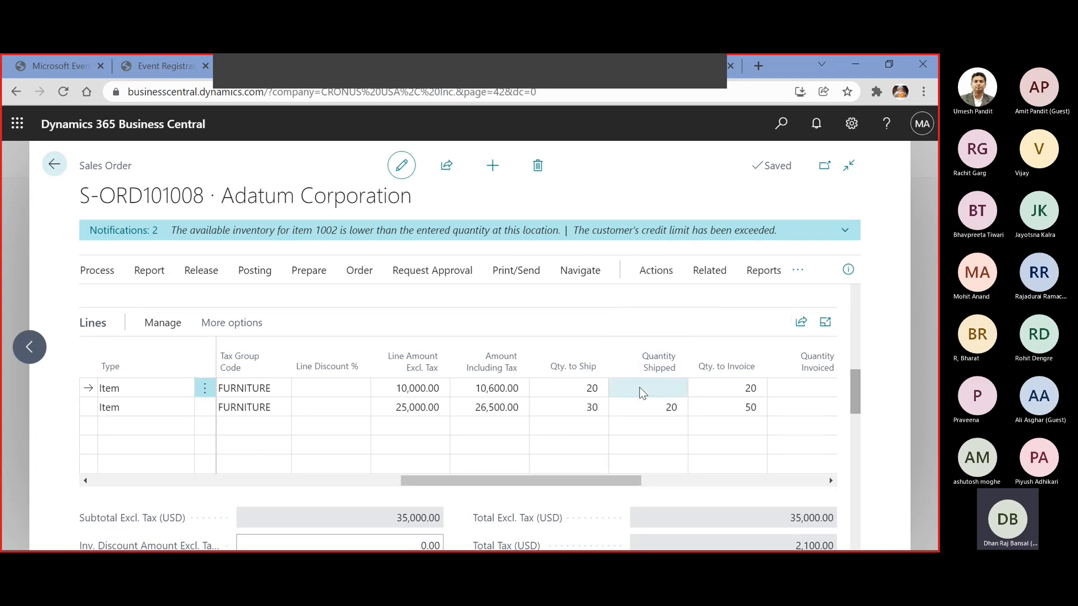
left_click(654, 389)
left_click(653, 406)
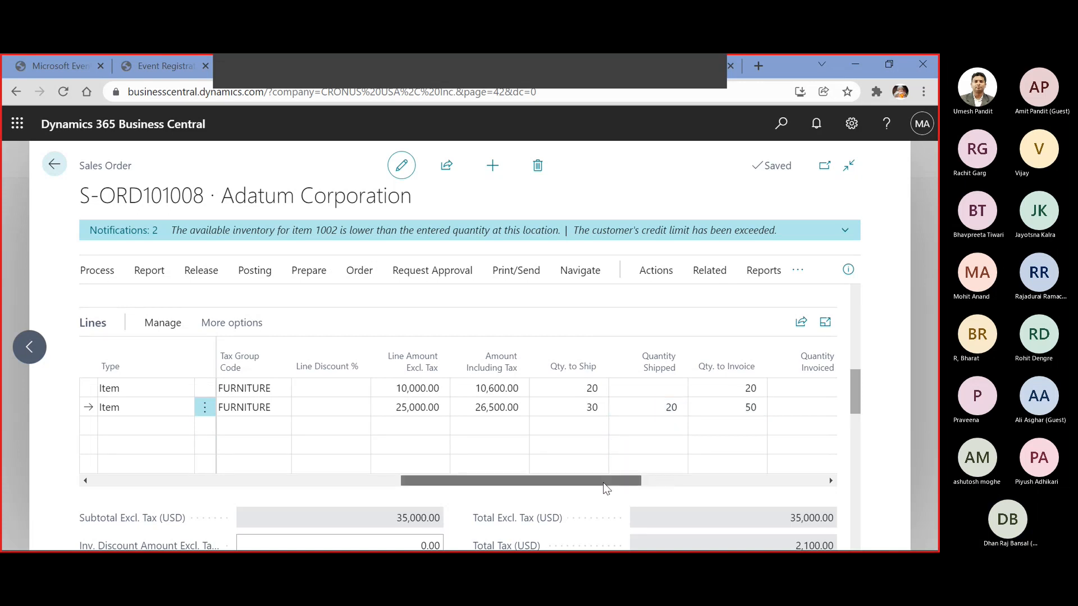
left_click_drag(605, 486, 617, 489)
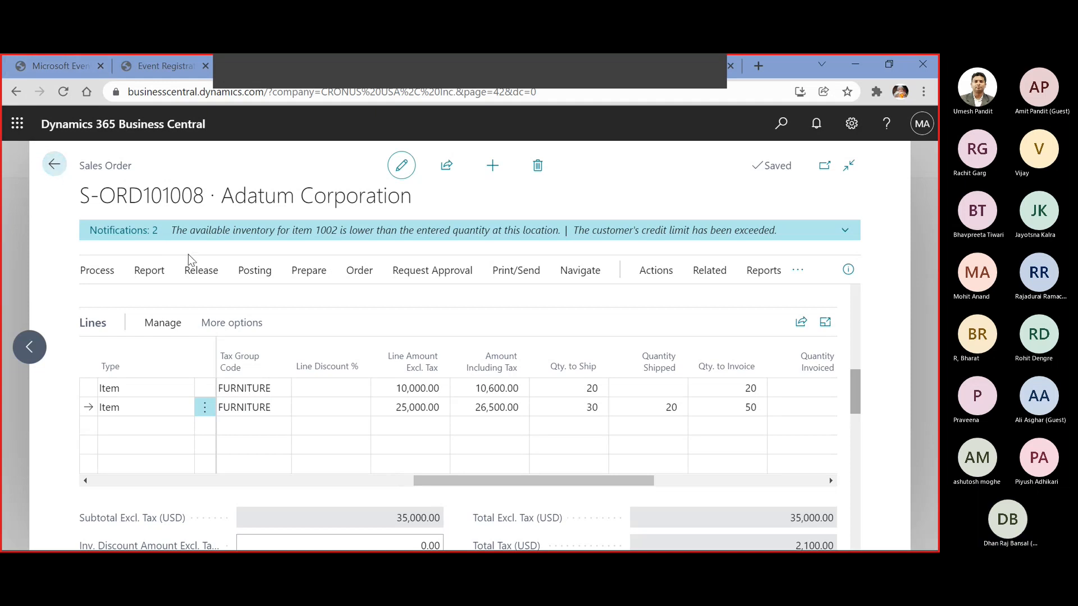
scroll(685, 348, "up", 10)
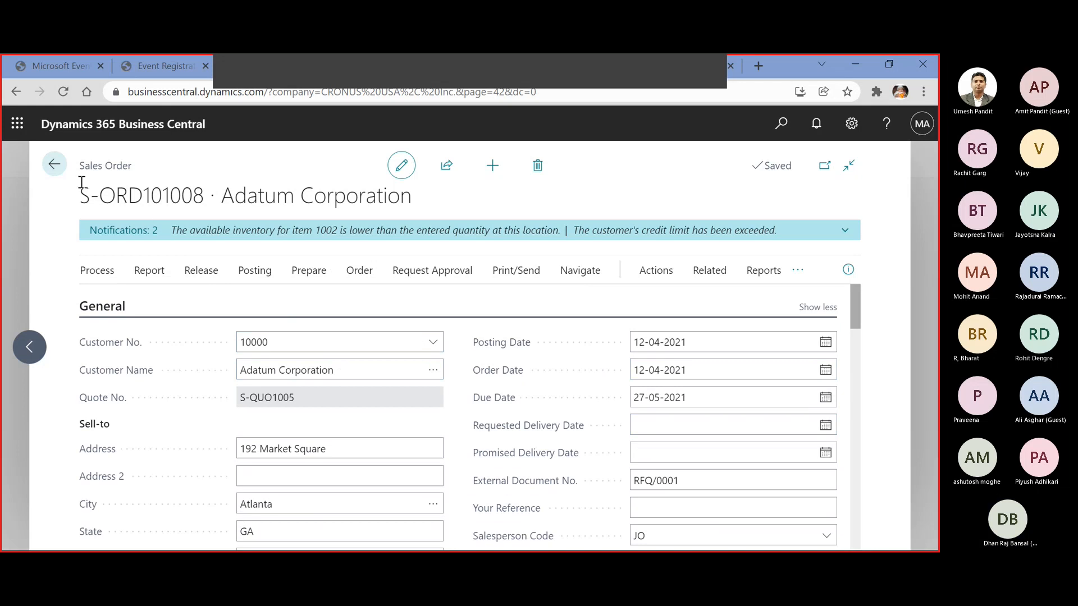
Open Adatum Corporation's customer card, examine the ledger entries behind its balance, and return to the customer list
left_click(56, 165)
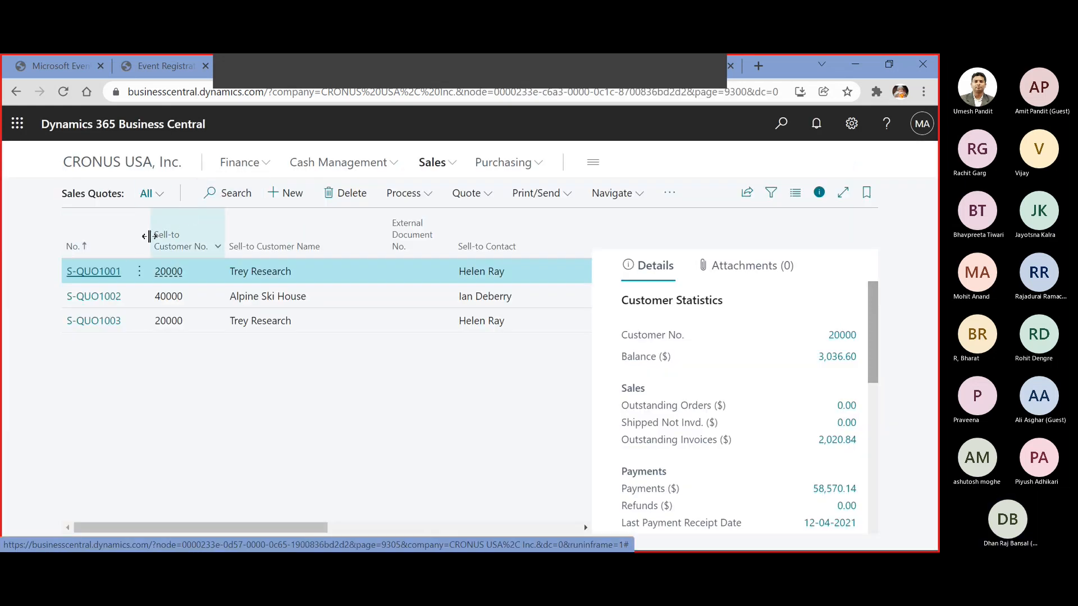
left_click(433, 162)
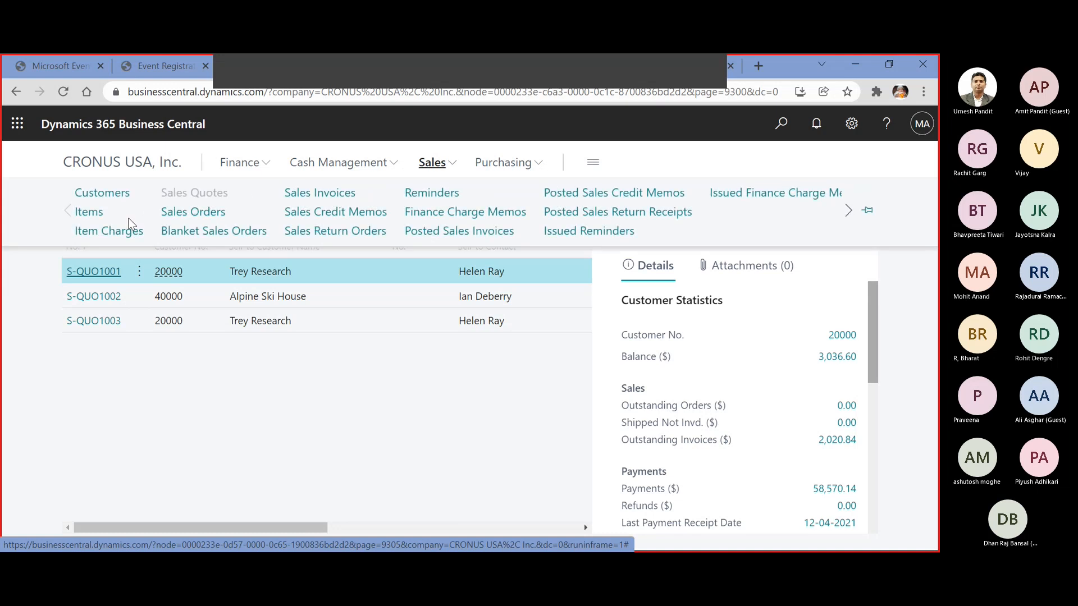
left_click(123, 200)
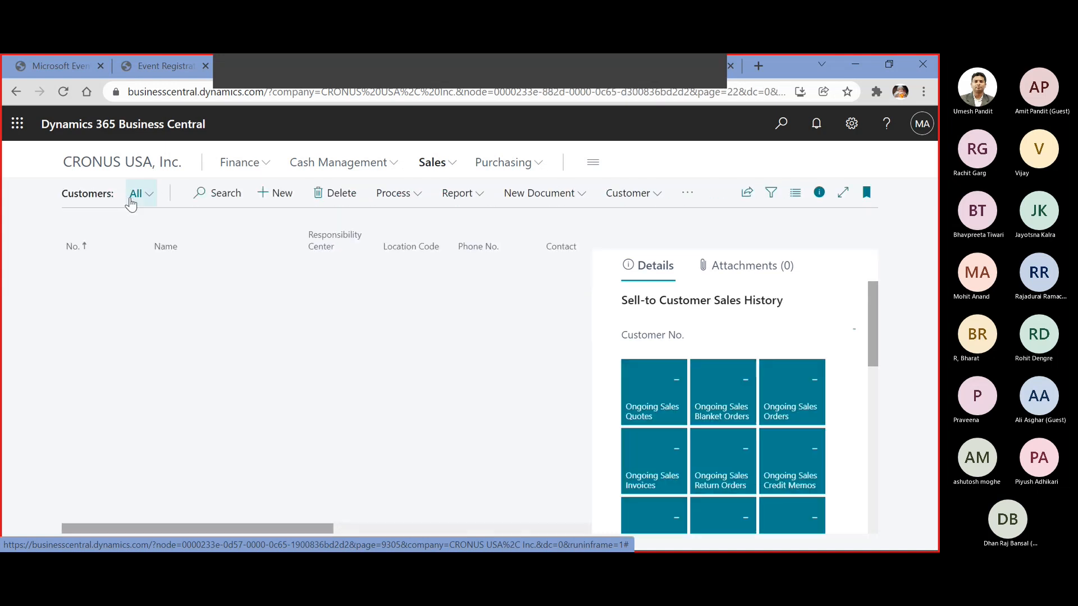
left_click(80, 272)
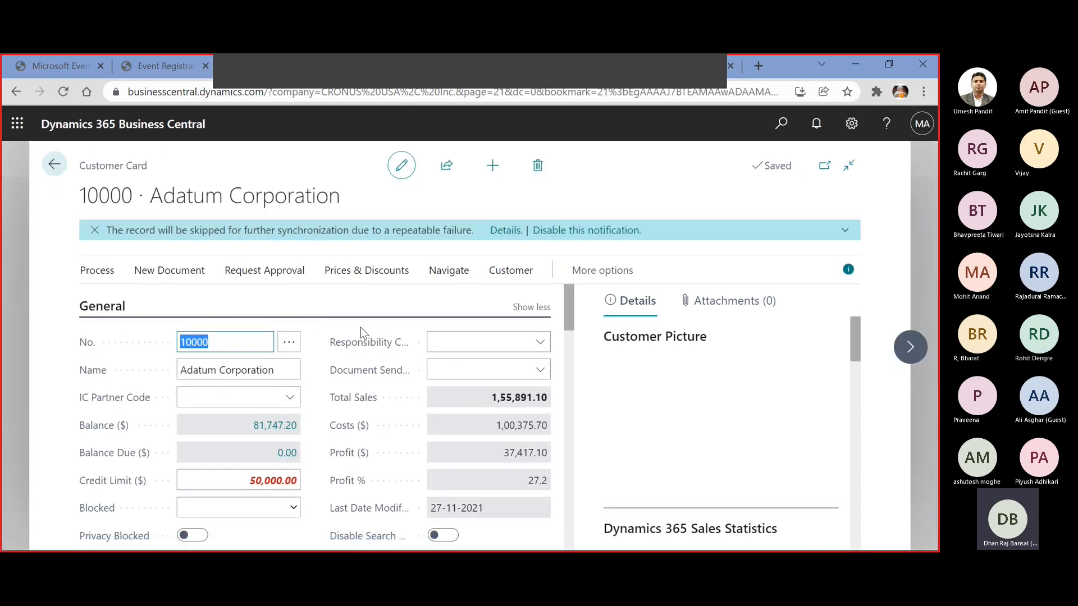
scroll(455, 392, "down", 1)
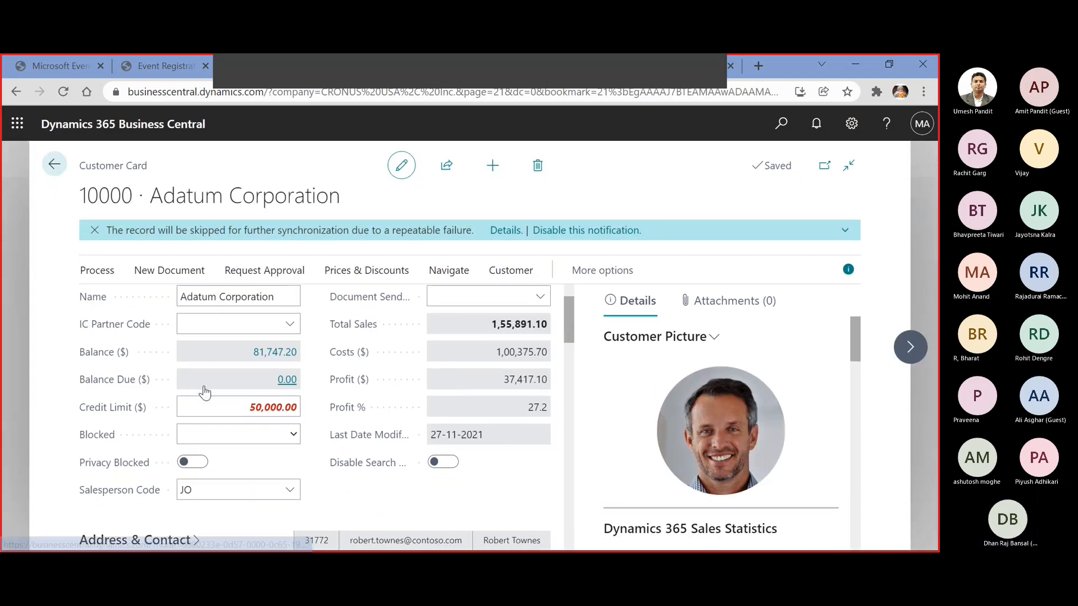
left_click(264, 353)
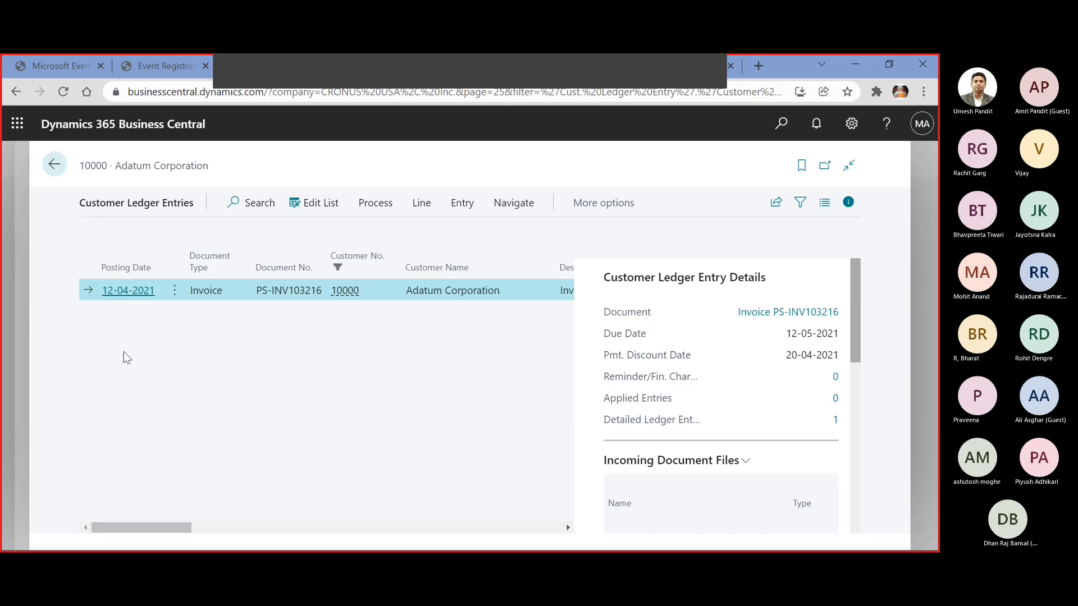
left_click_drag(177, 520, 346, 515)
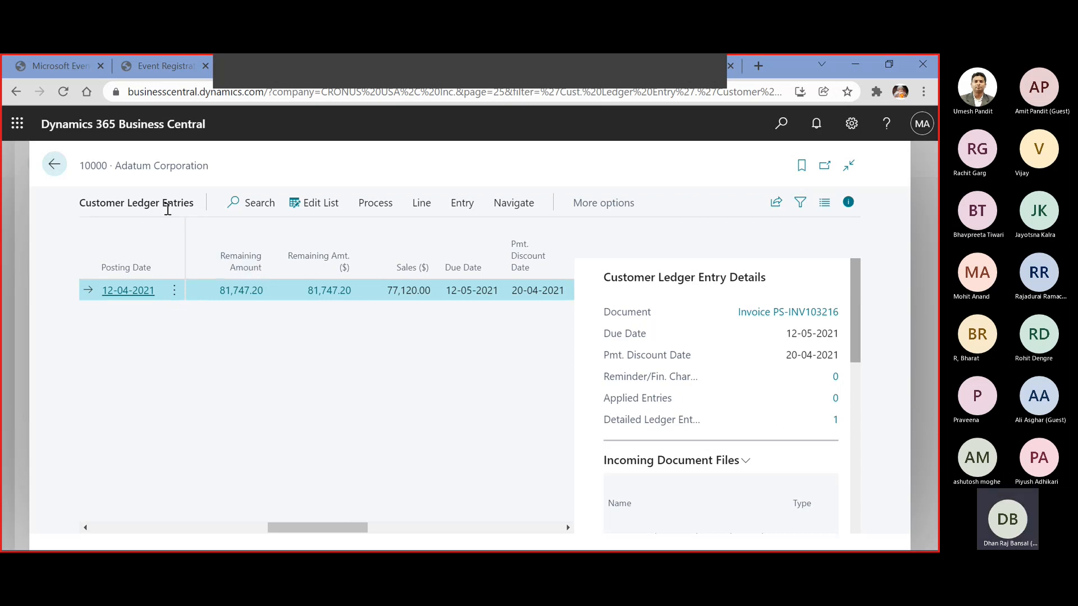
left_click(54, 166)
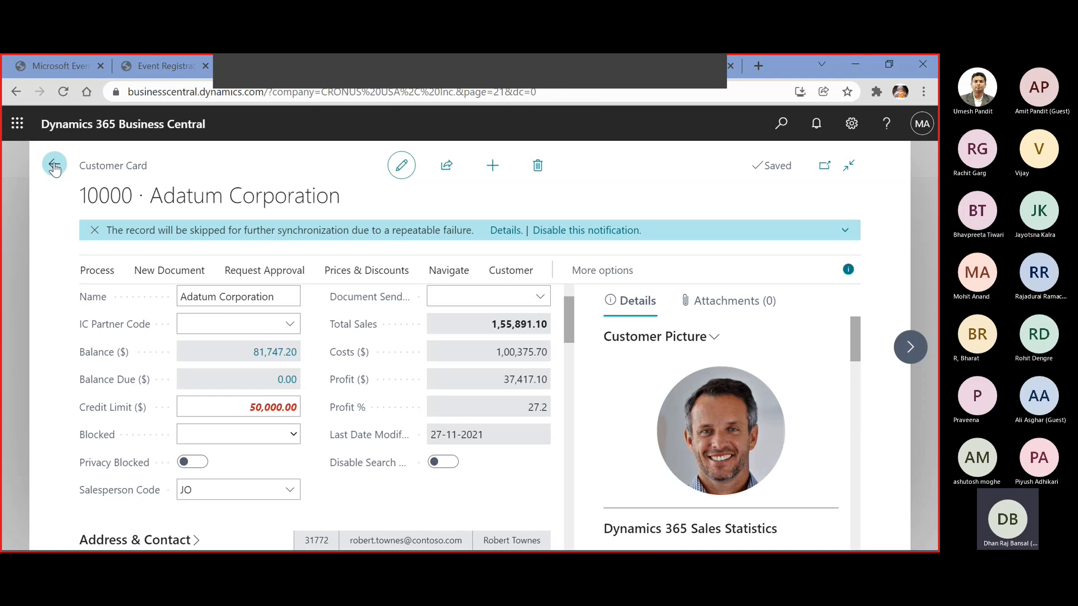
left_click(54, 166)
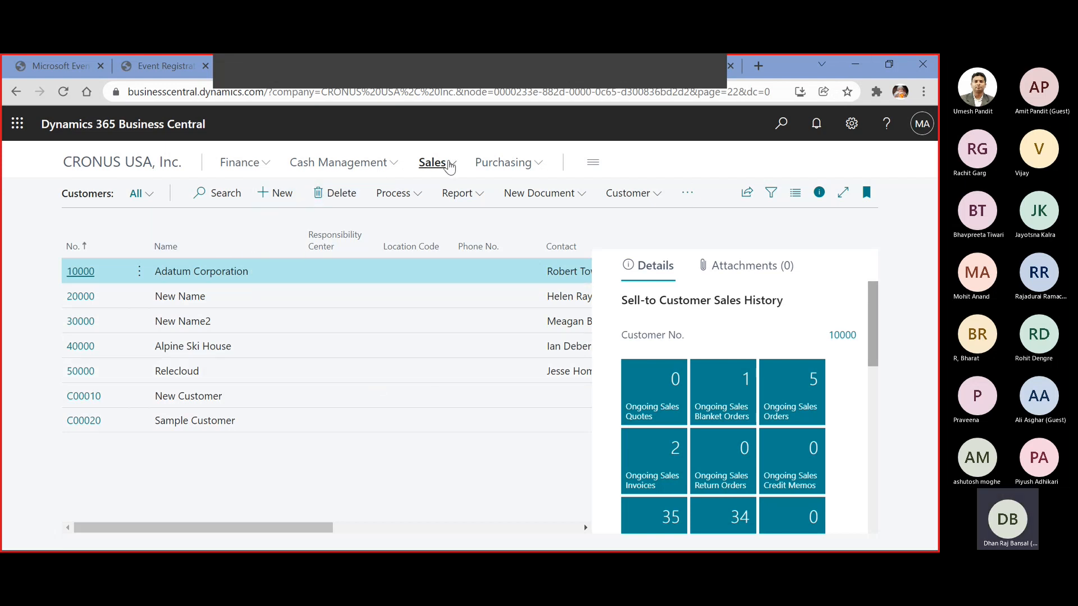
Open Adatum Corporation's sales order with external document RFQ/0001 and review its lines and full invoice details
left_click(432, 162)
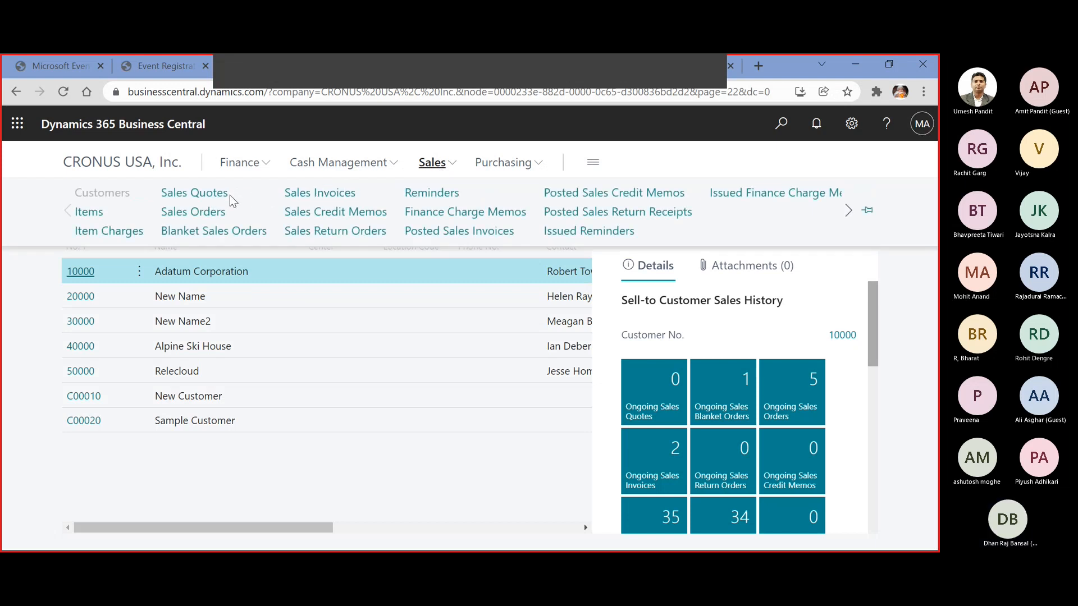
left_click(216, 213)
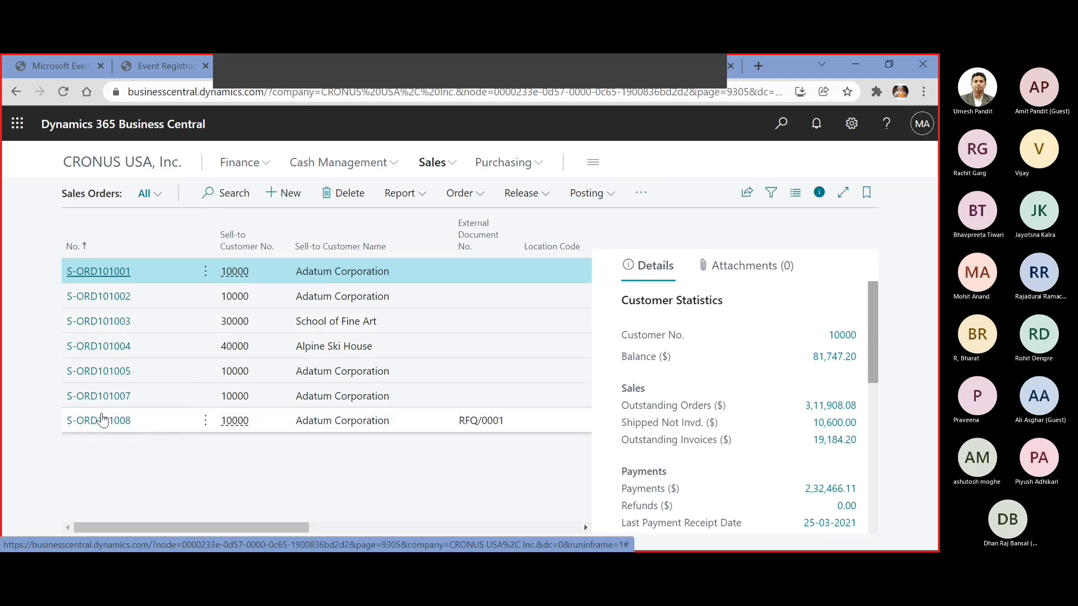
left_click(102, 420)
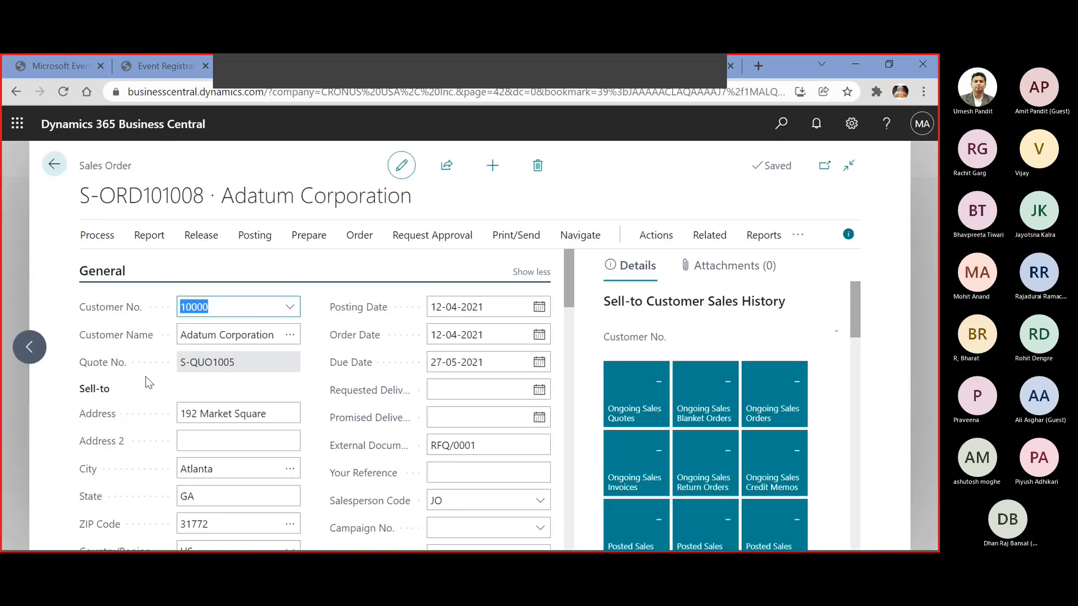
scroll(256, 344, "down", 5)
scroll(256, 343, "down", 2)
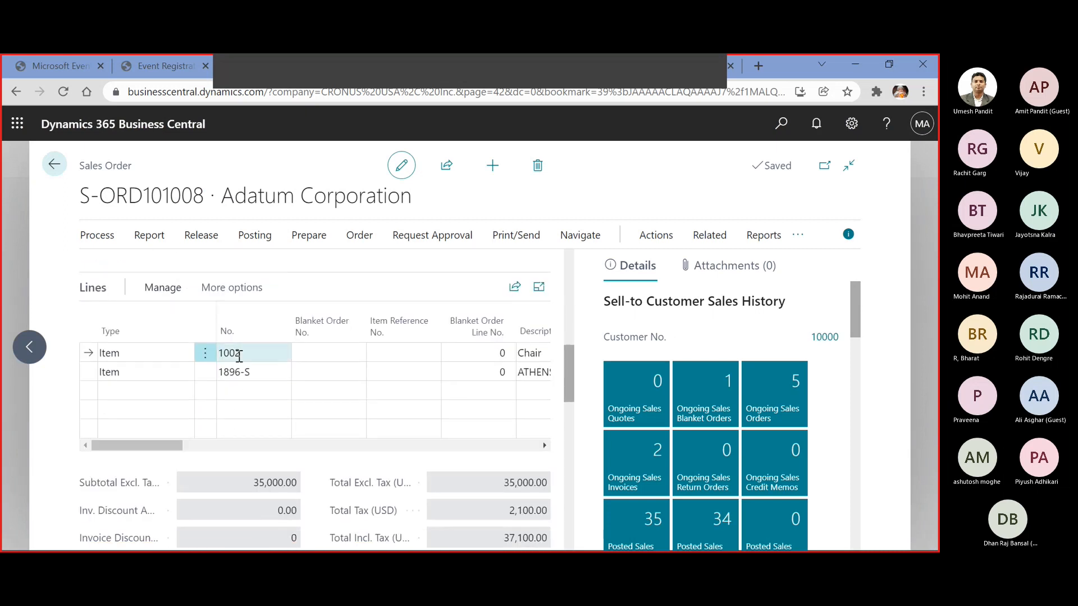
left_click_drag(133, 447, 211, 448)
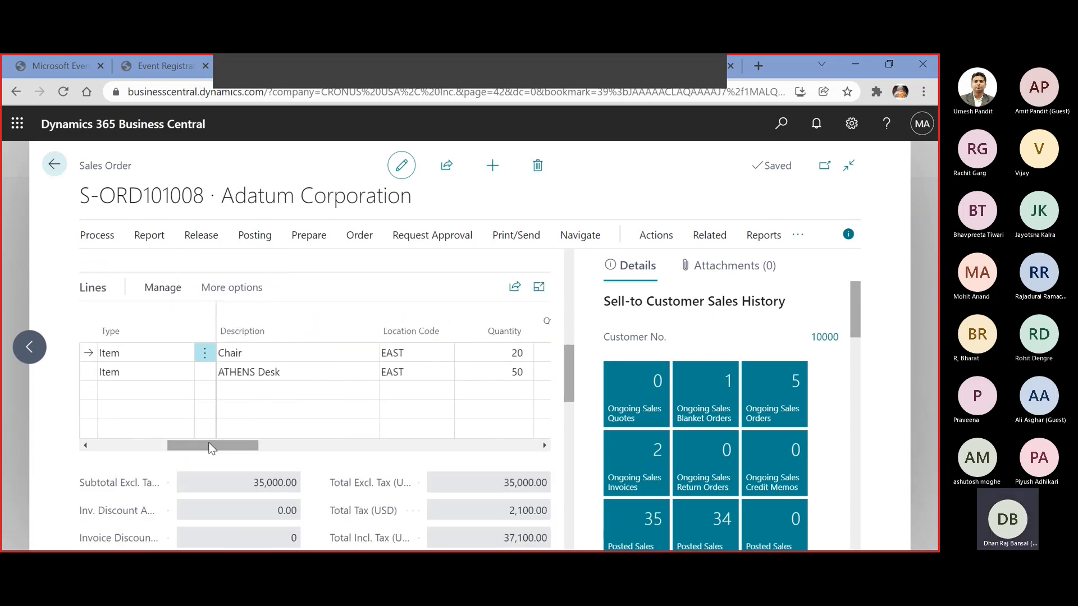
scroll(211, 447, "down", 5)
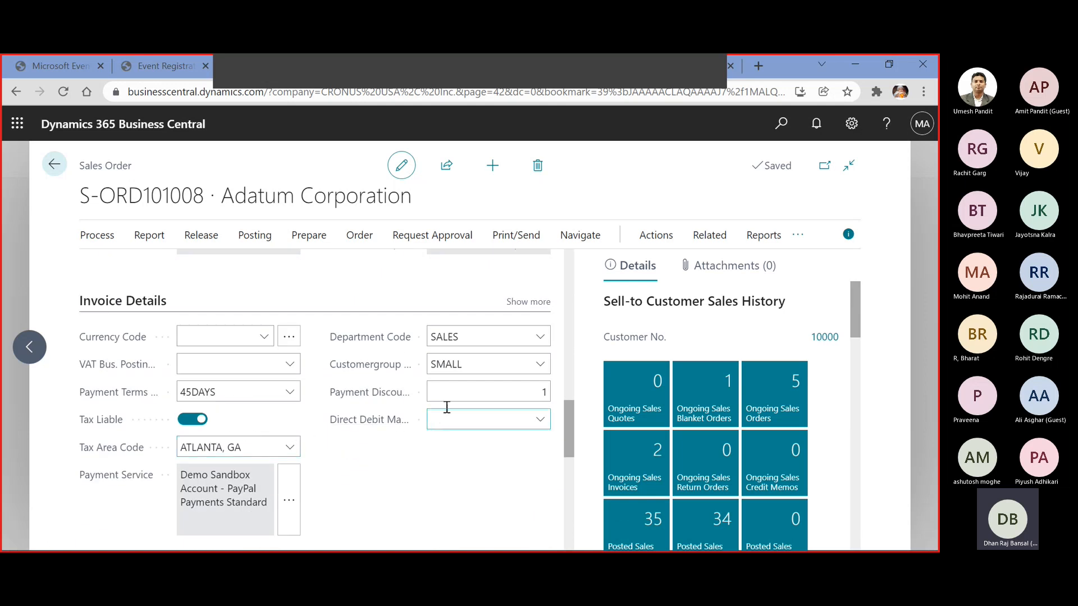
left_click(543, 304)
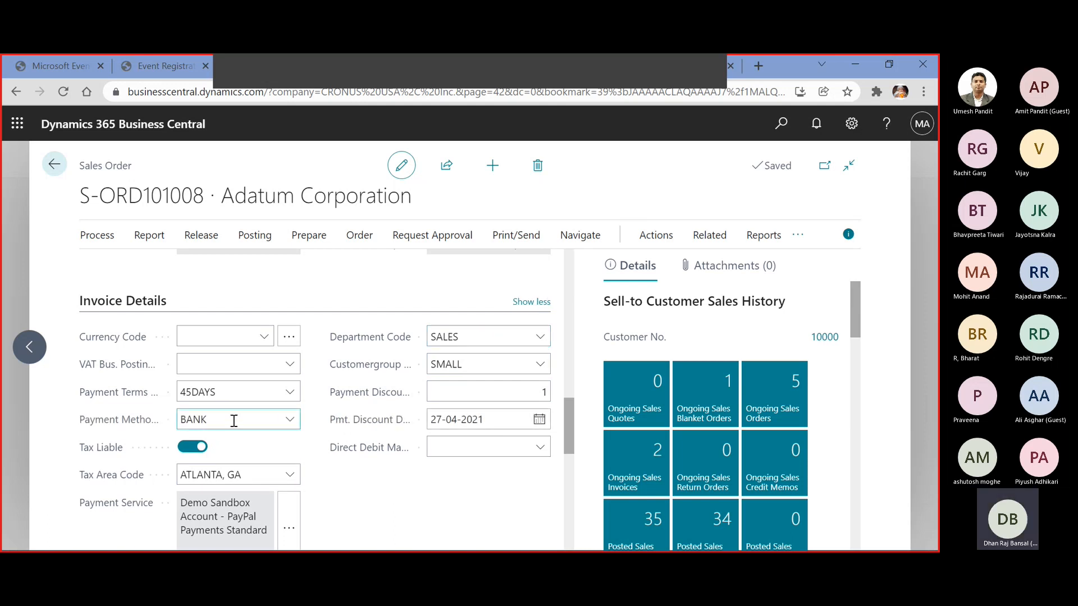
scroll(234, 421, "up", 7)
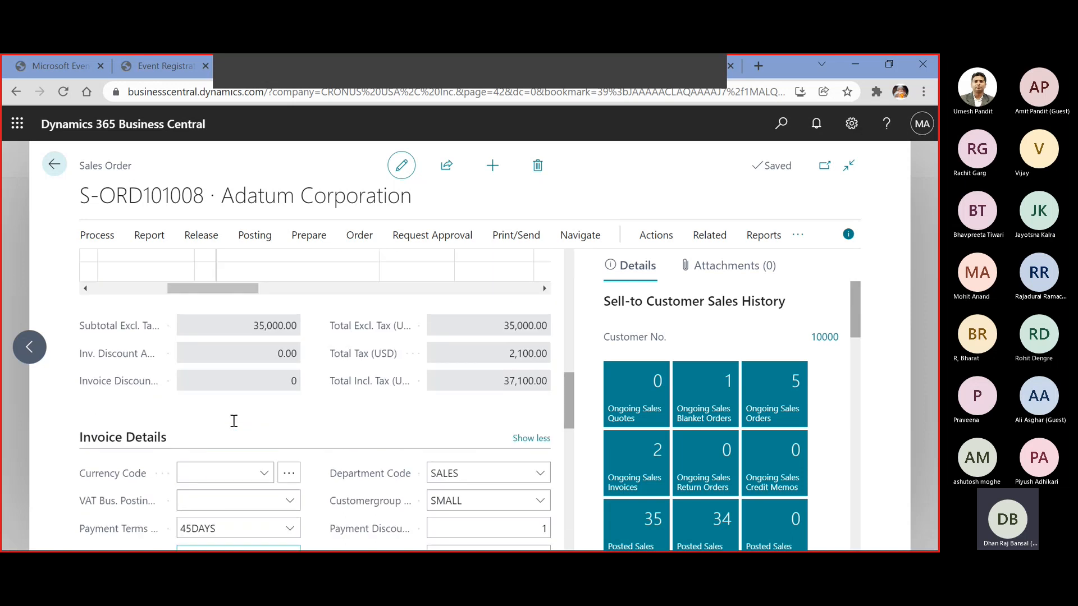
scroll(234, 426, "down", 3)
scroll(234, 427, "up", 1)
Compare the quantities to ship, shipped and to invoice on the two sales order lines
left_click_drag(243, 448, 397, 449)
left_click(441, 373)
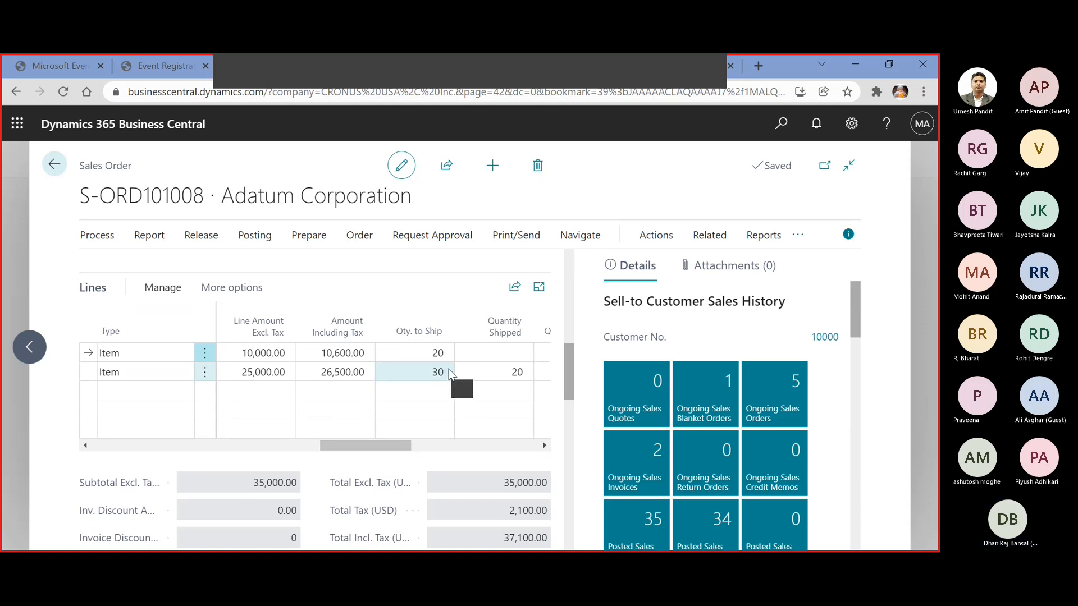
left_click(501, 375)
left_click(506, 356)
left_click(495, 371)
left_click_drag(410, 445, 449, 447)
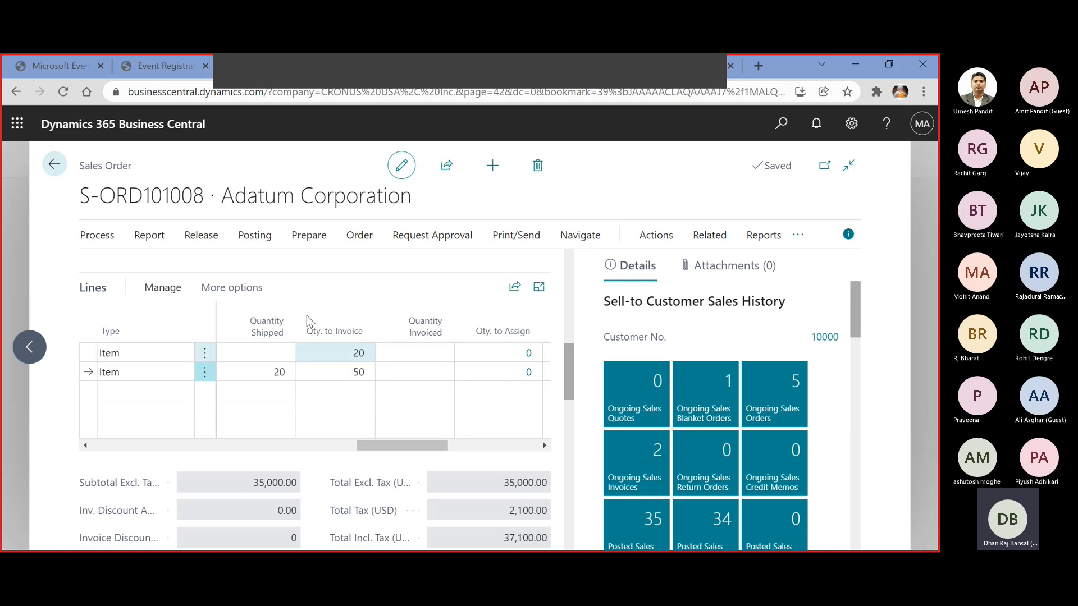
Post the sales order with the Invoice option for the quantities already shipped
left_click(253, 236)
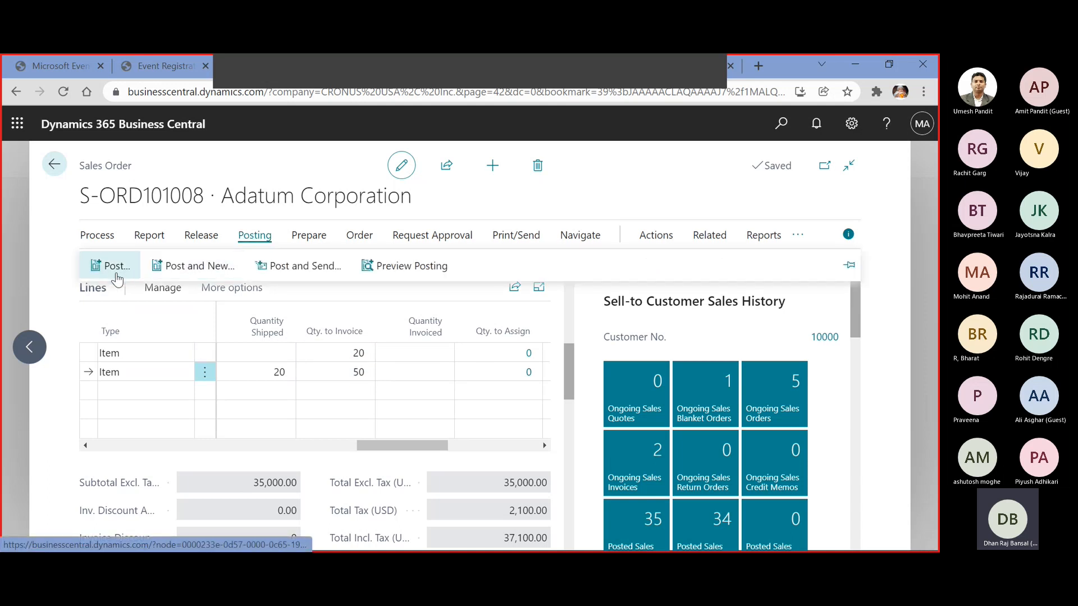
left_click(112, 268)
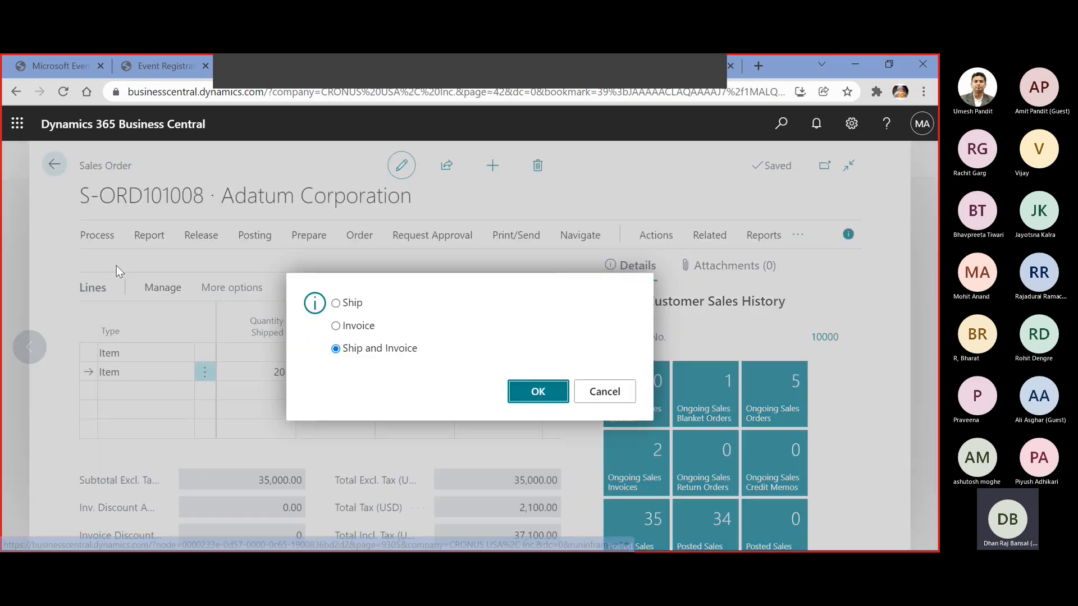
left_click(360, 327)
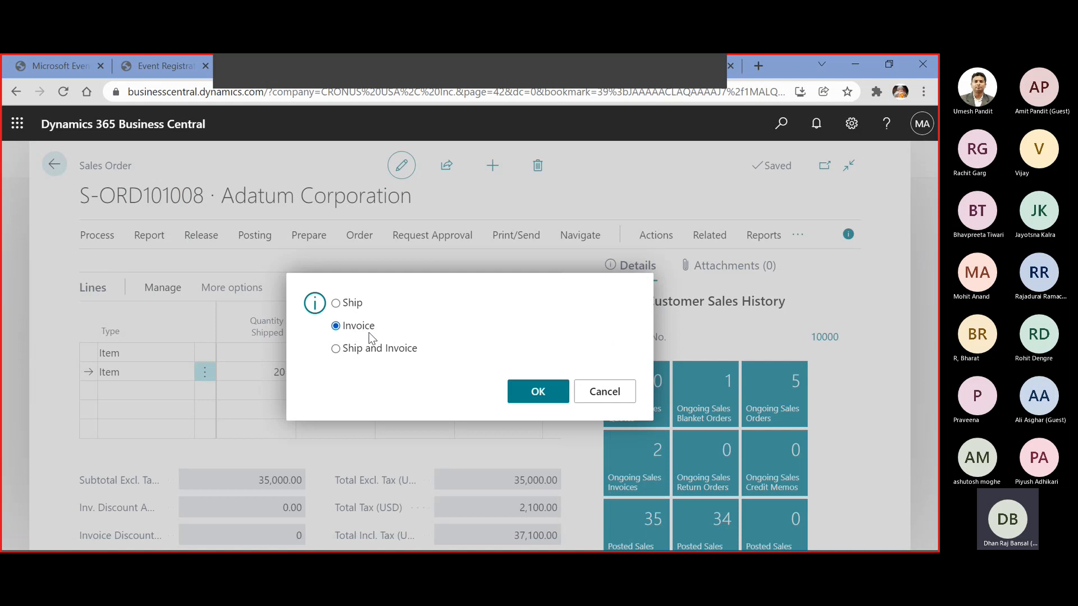
left_click(535, 398)
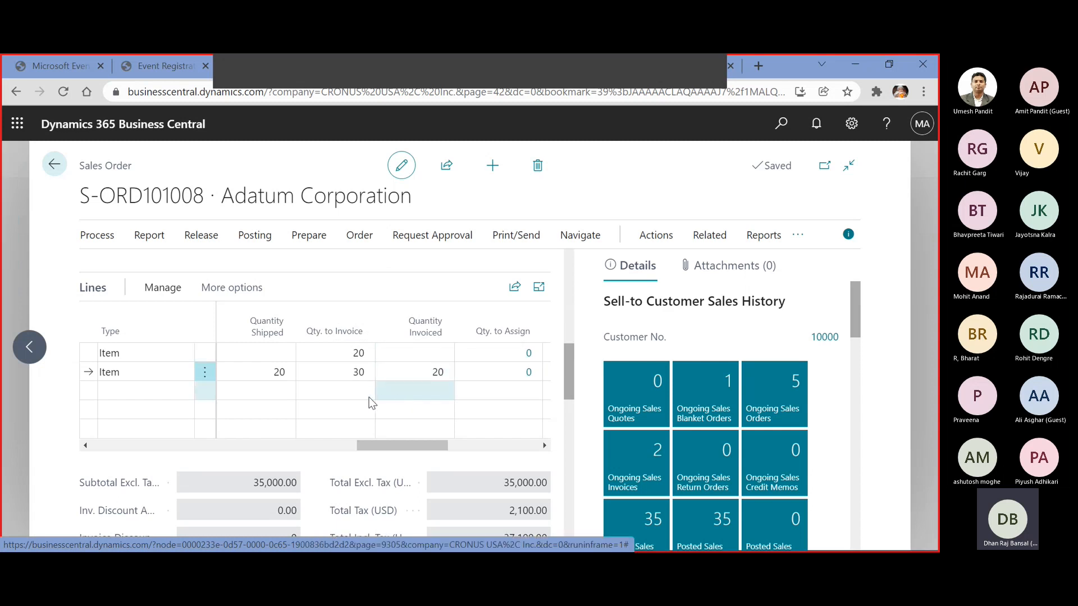
Compare the shipped, to-invoice and invoiced quantities on the two sales order lines
left_click(288, 377)
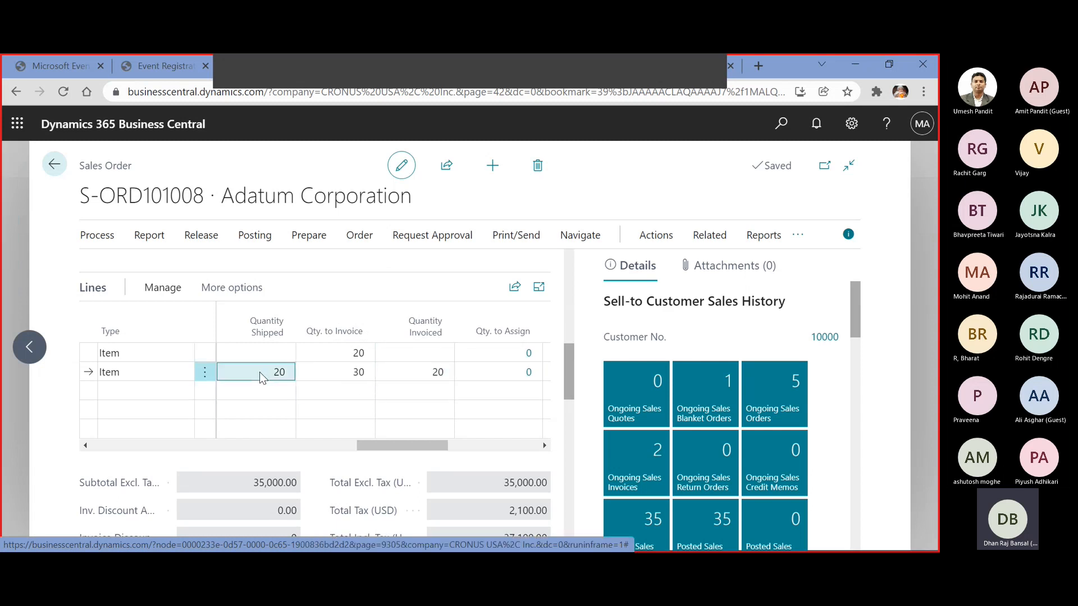
left_click(433, 373)
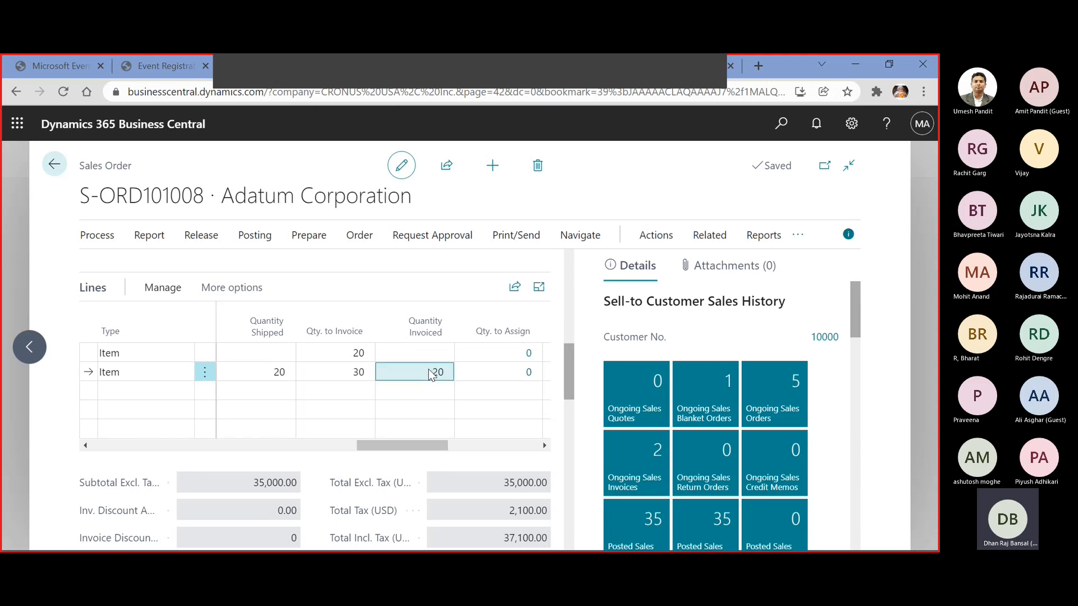
left_click(264, 370)
left_click(267, 356)
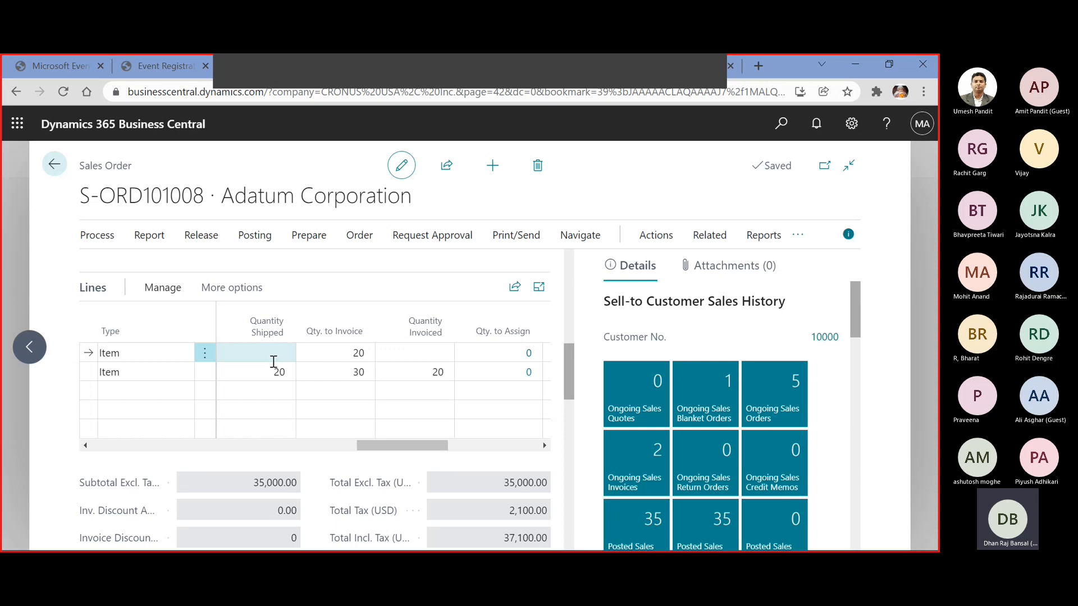
left_click(267, 377)
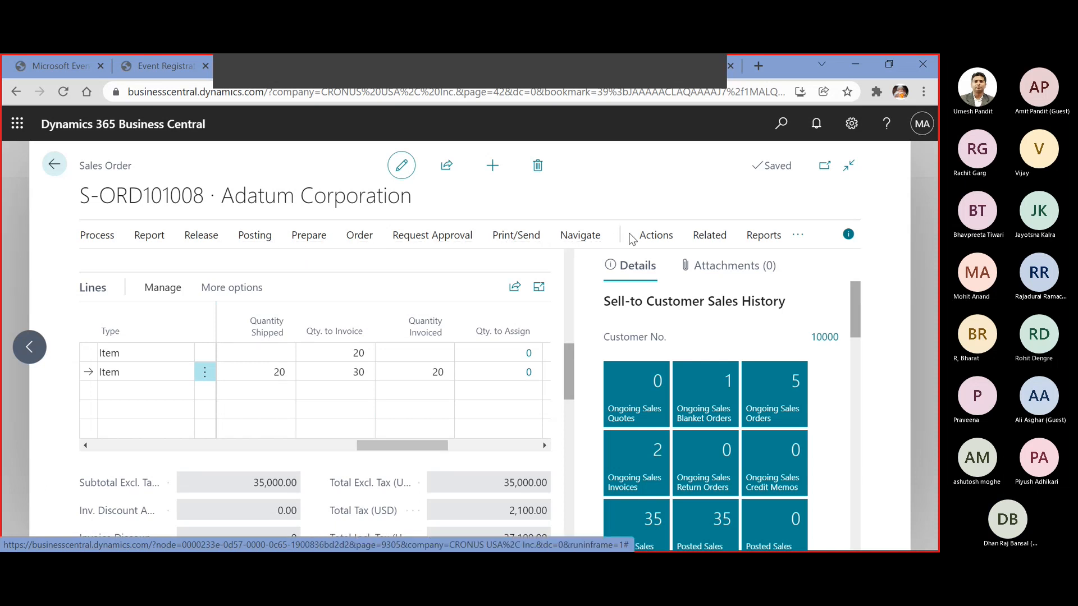
Open the posted sales invoice related to the order and review its line amounts and the ATHENS Desk quantity
left_click(709, 236)
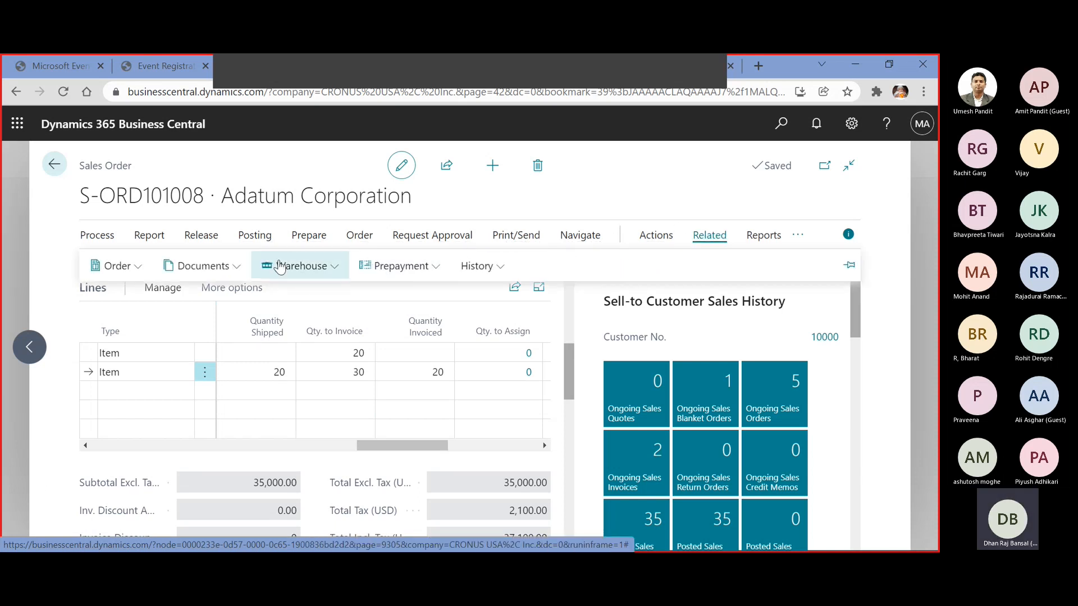
left_click(213, 267)
left_click(216, 324)
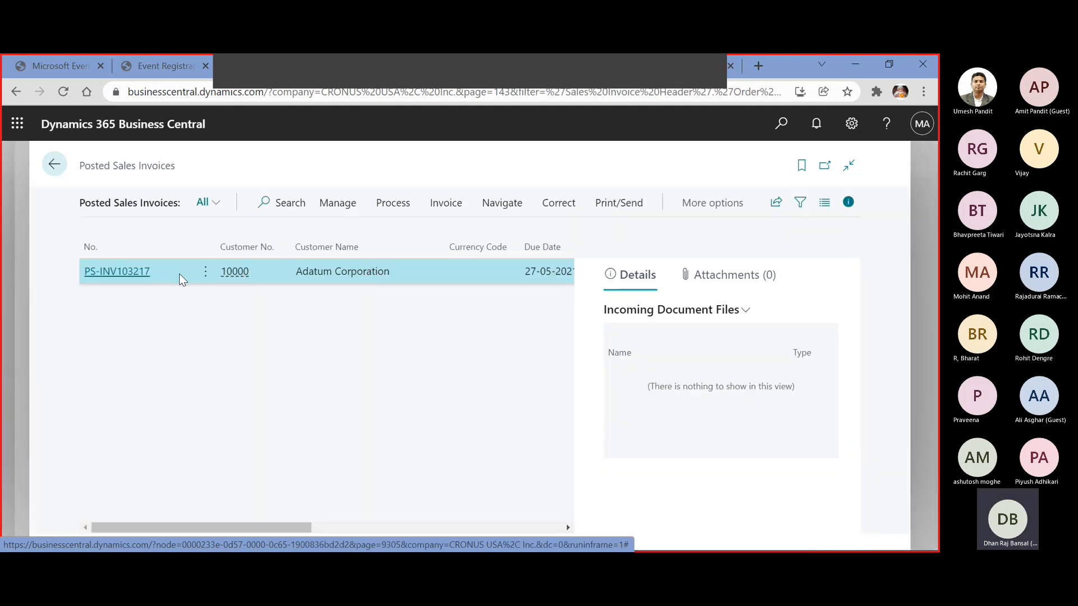
double_click(145, 274)
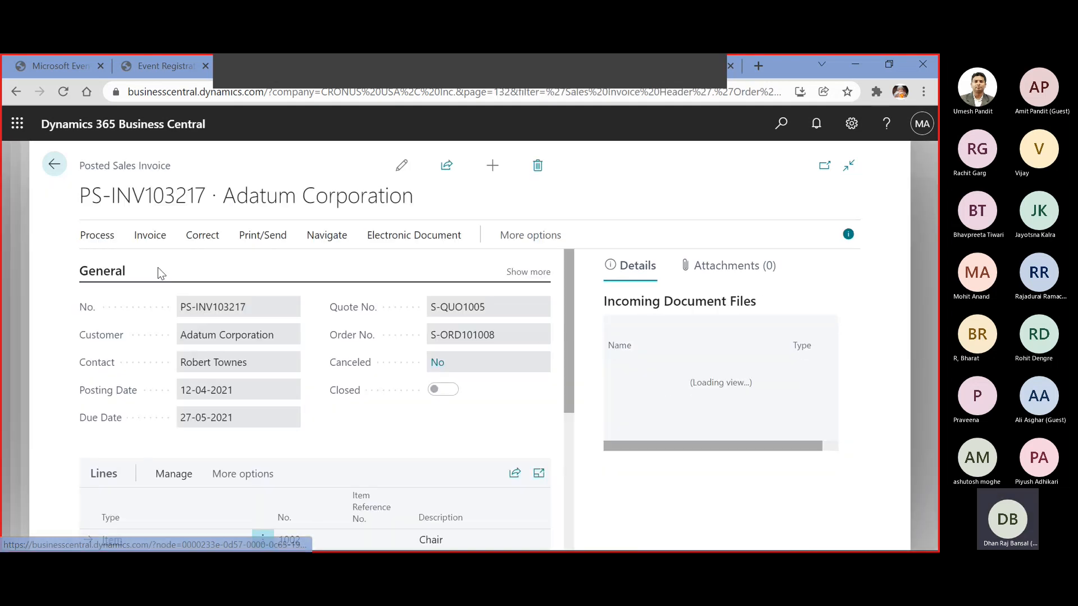
scroll(355, 348, "down", 3)
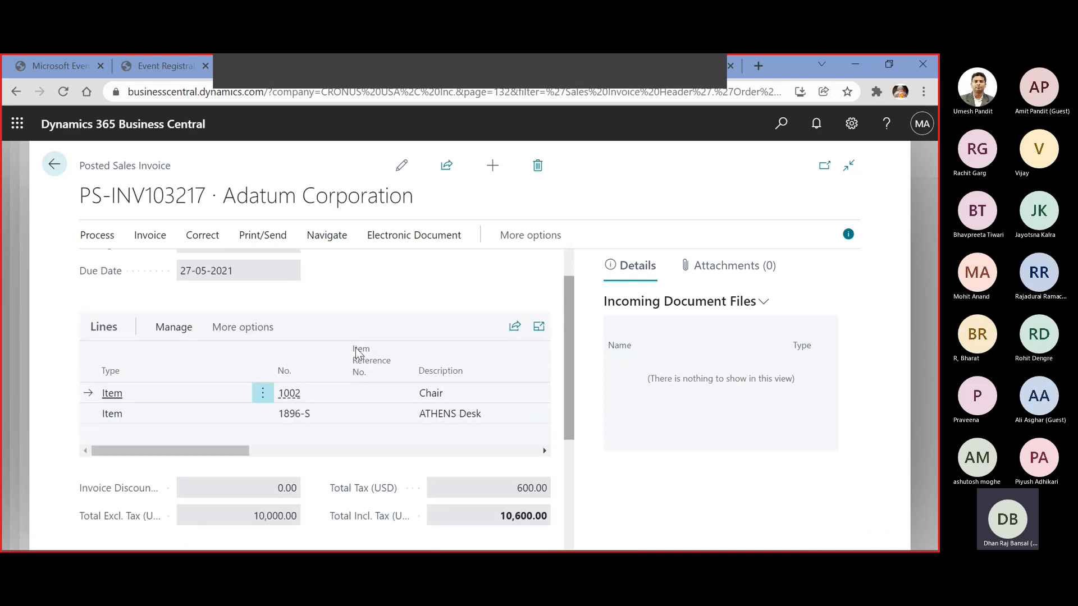
left_click_drag(231, 454, 453, 465)
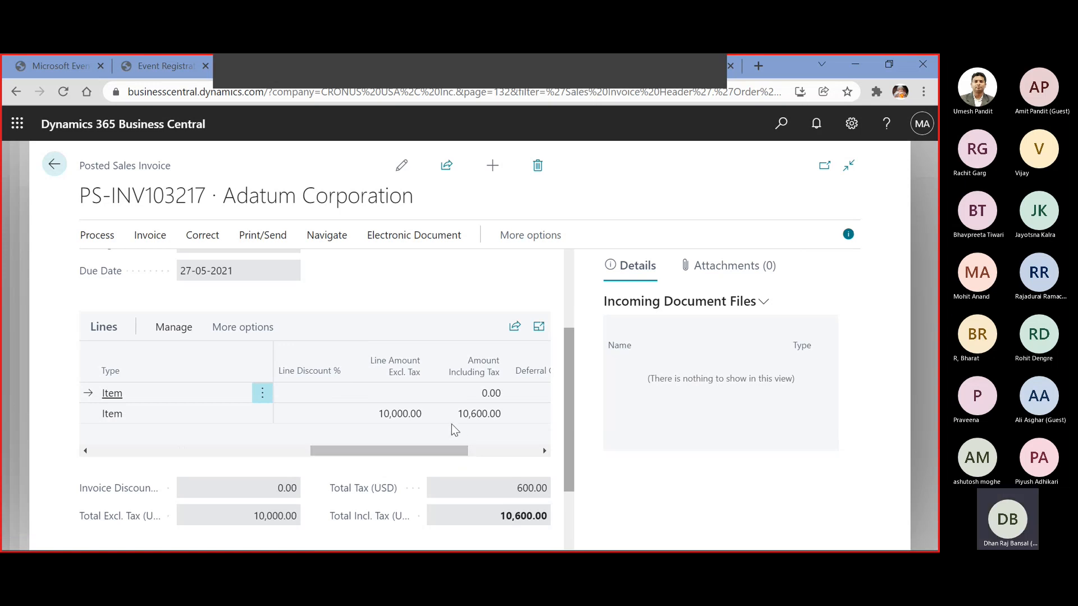
left_click_drag(456, 449, 267, 450)
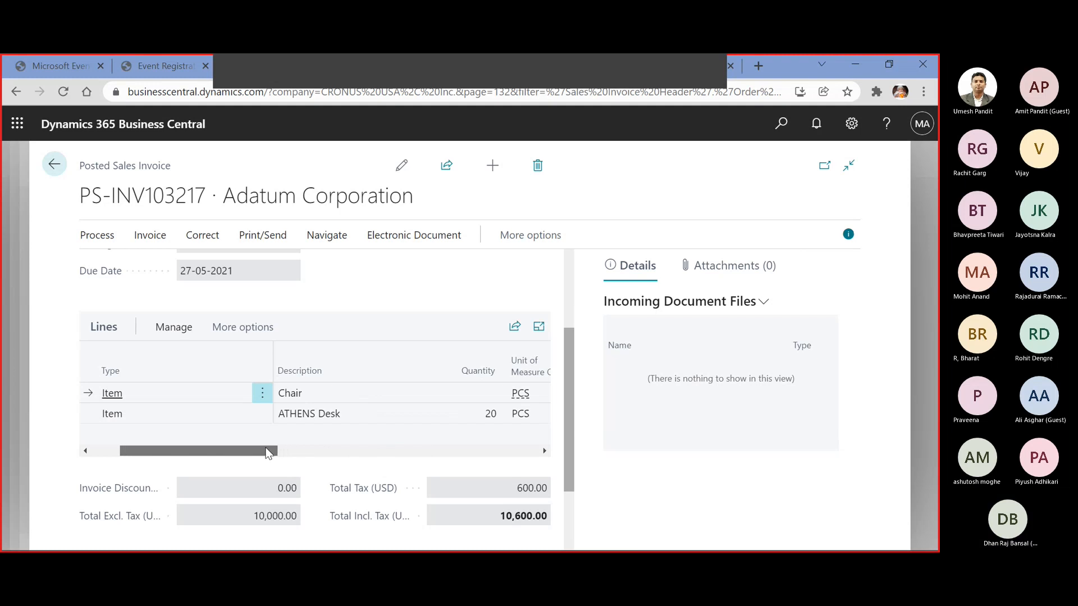
left_click(476, 414)
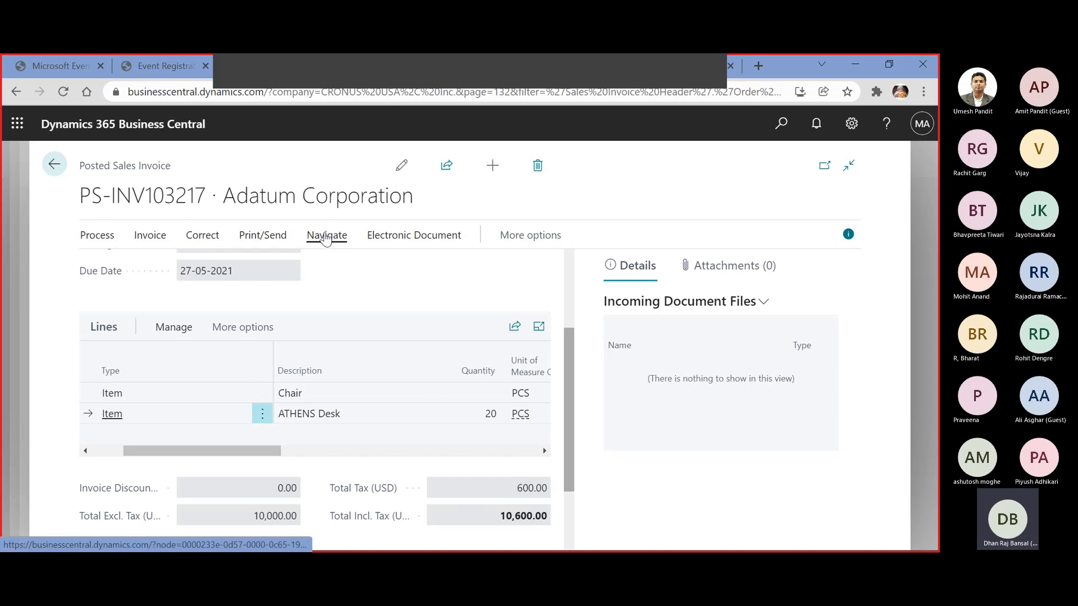
Find the entries related to the posted invoice and examine the base and amount columns of its tax entries
left_click(523, 236)
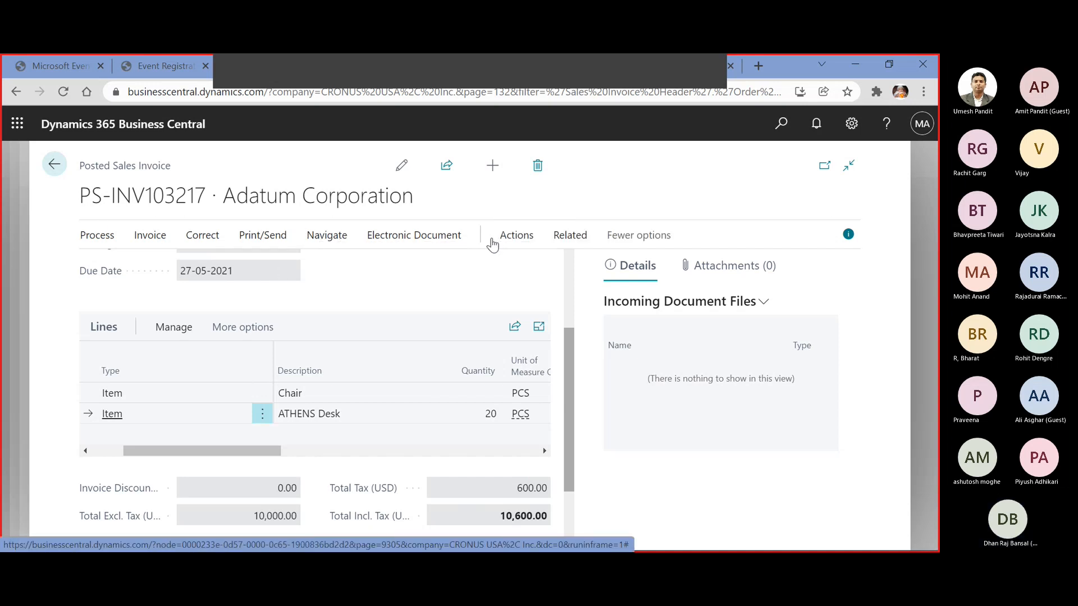
left_click(520, 238)
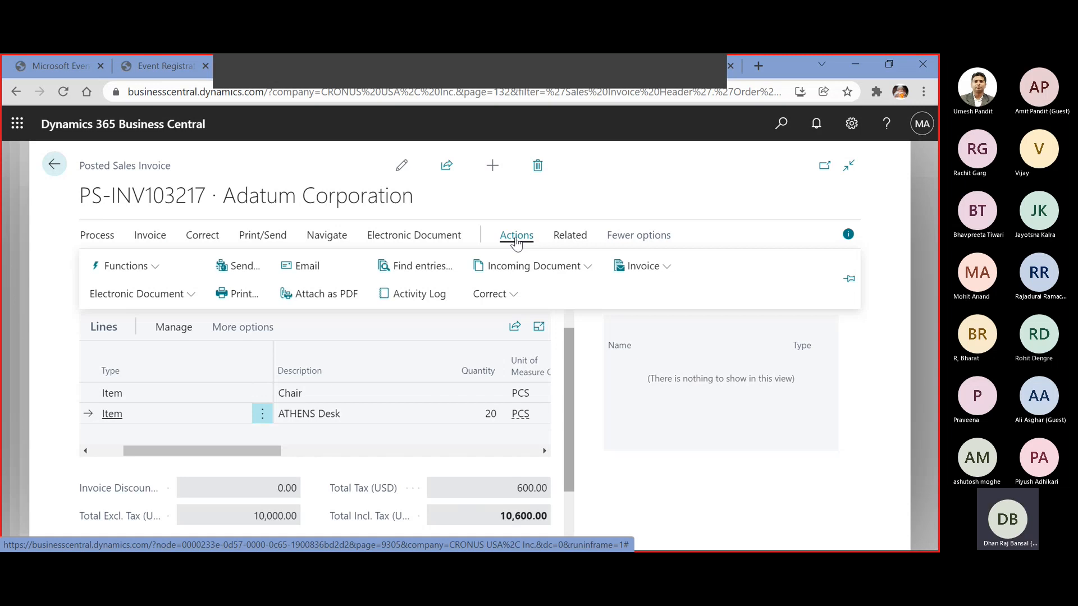
left_click(439, 264)
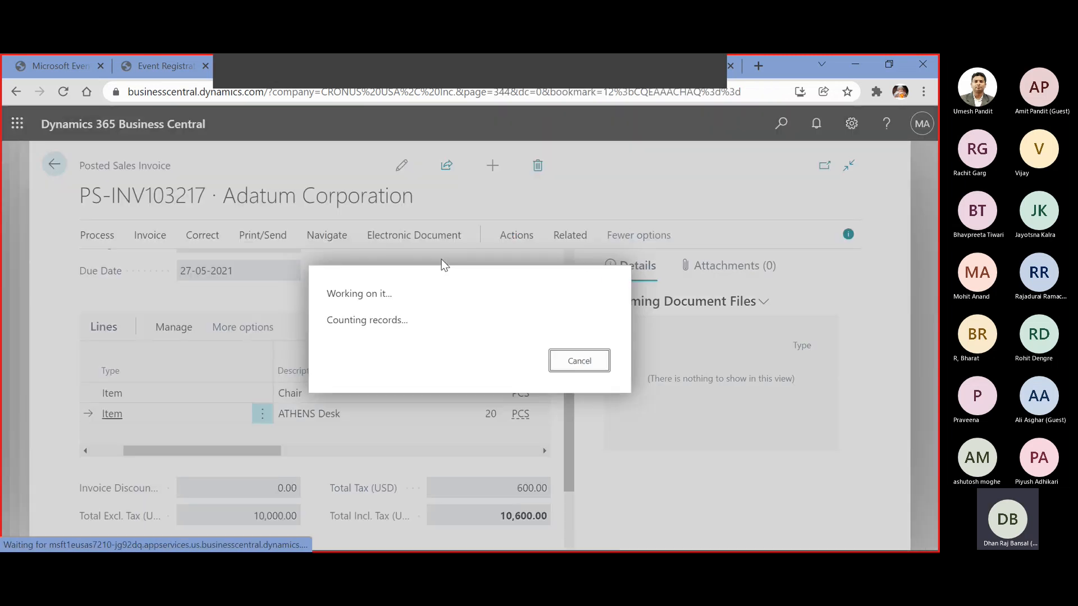
mouse_move(398, 309)
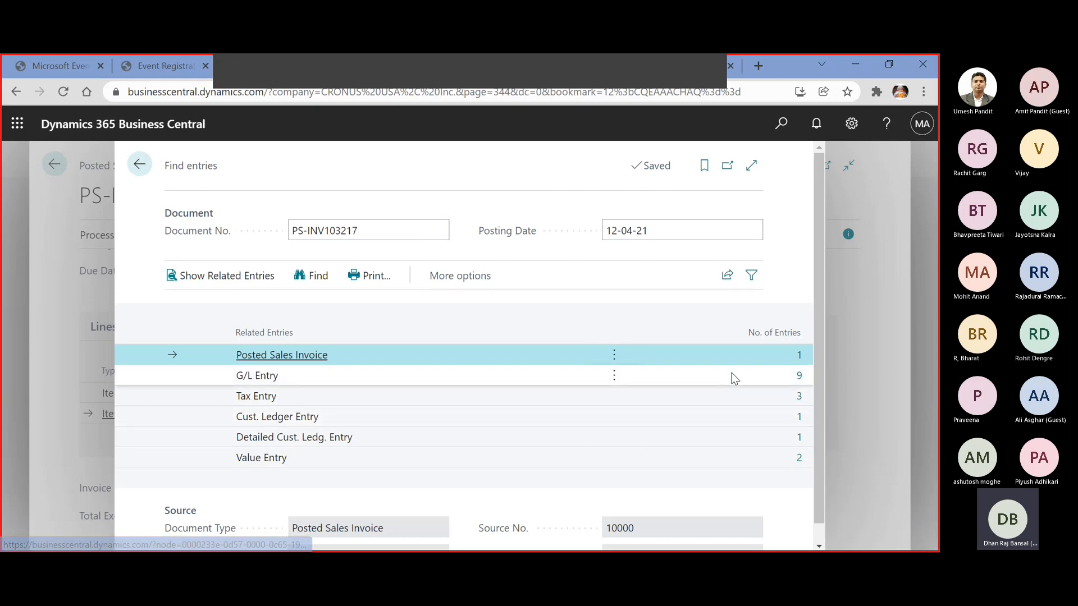
left_click(799, 396)
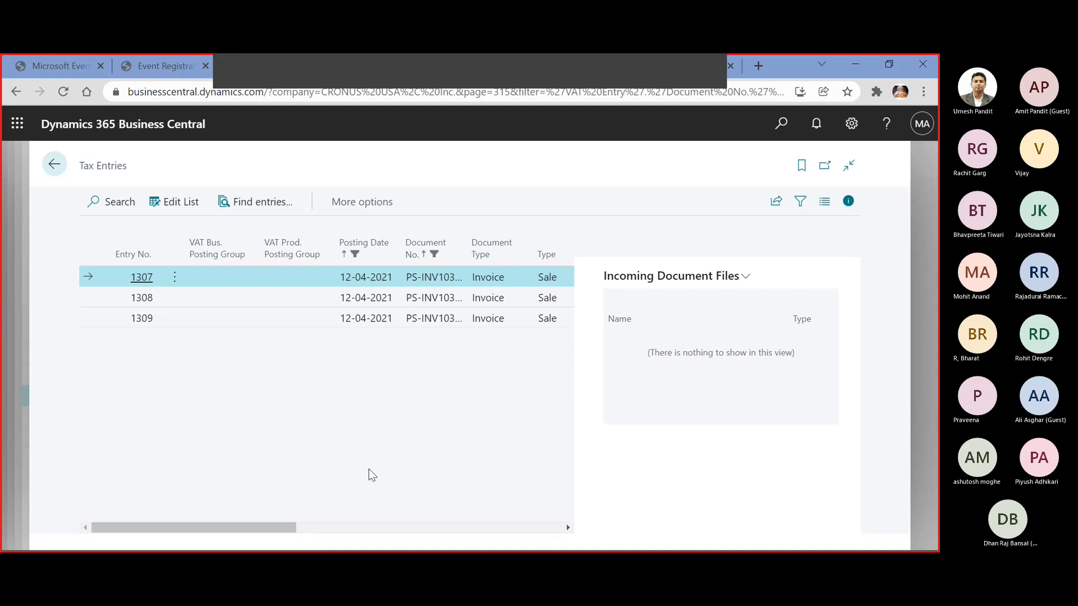
left_click_drag(251, 527, 433, 527)
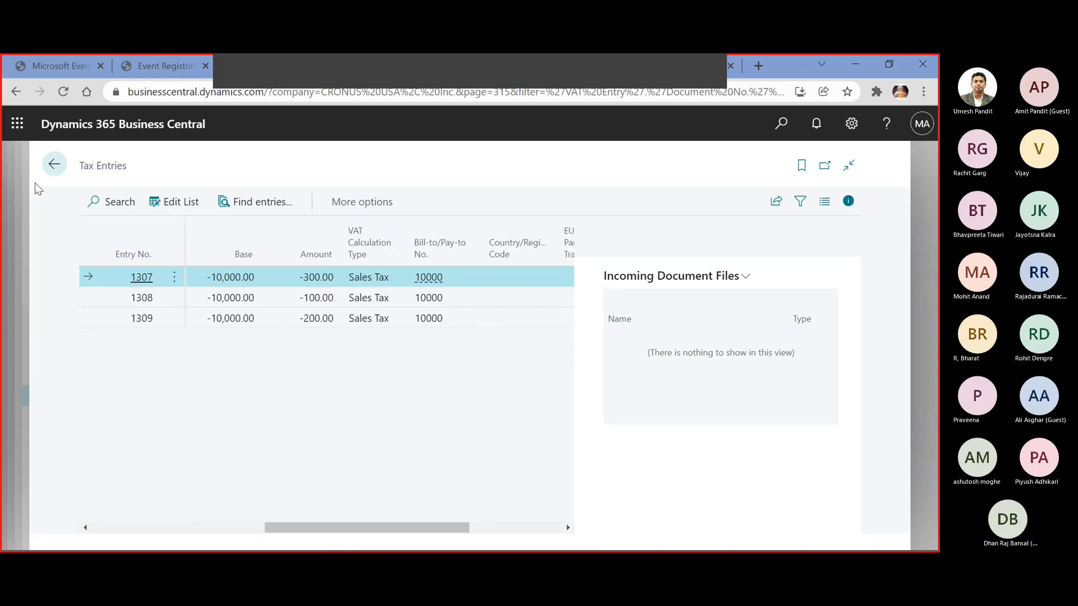
left_click(53, 164)
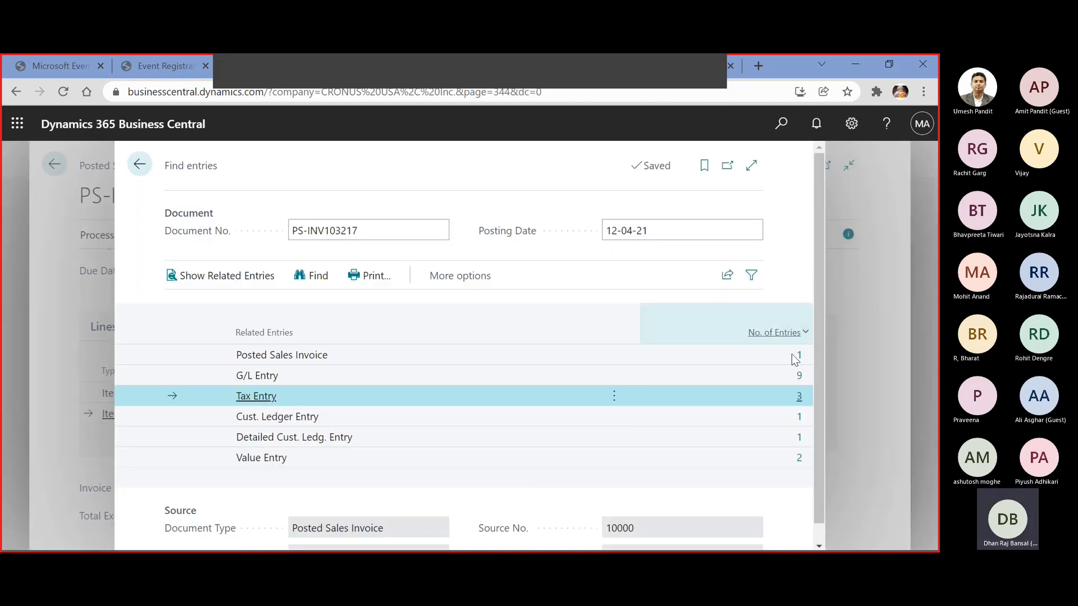
Examine the accounts and amounts of the invoice's general ledger entries, and return to the related entries
left_click(800, 375)
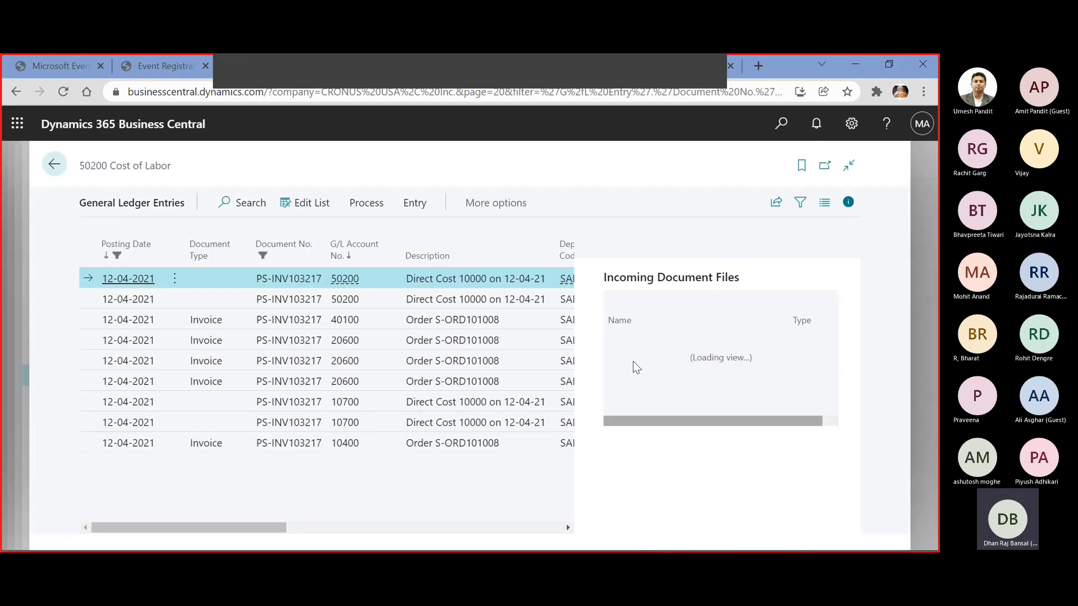
left_click_drag(243, 526, 463, 531)
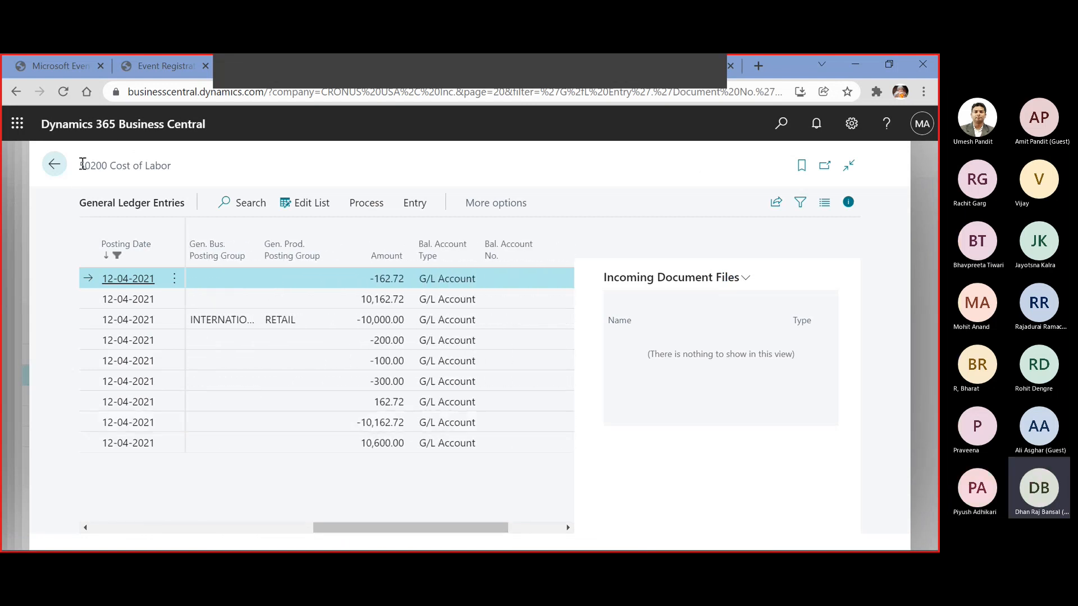
left_click(55, 166)
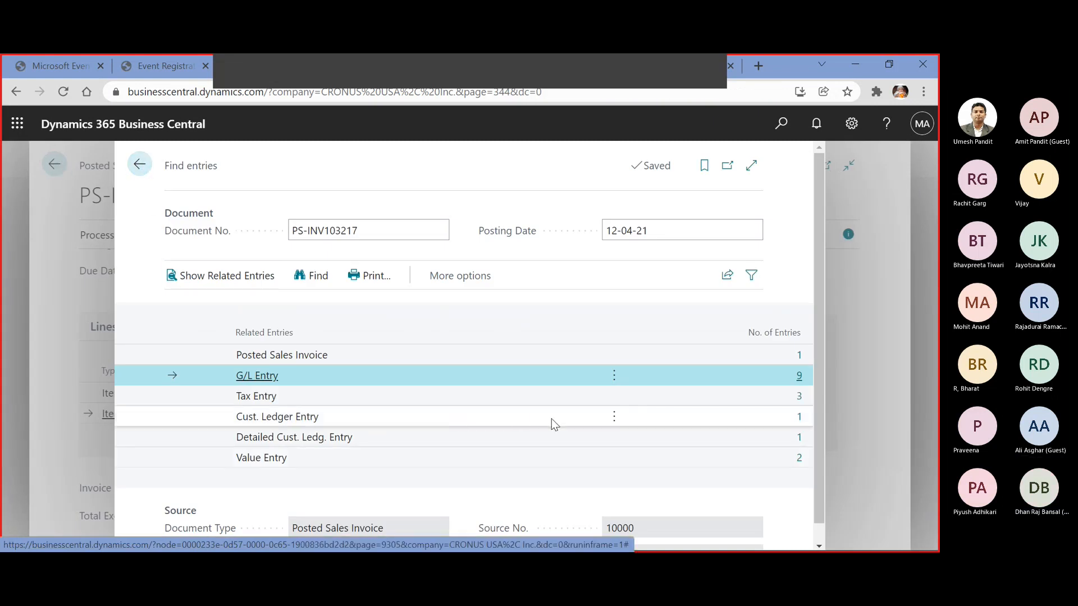
Examine the original and current amounts on the invoice's customer ledger entry, and return to the related entries
left_click(800, 418)
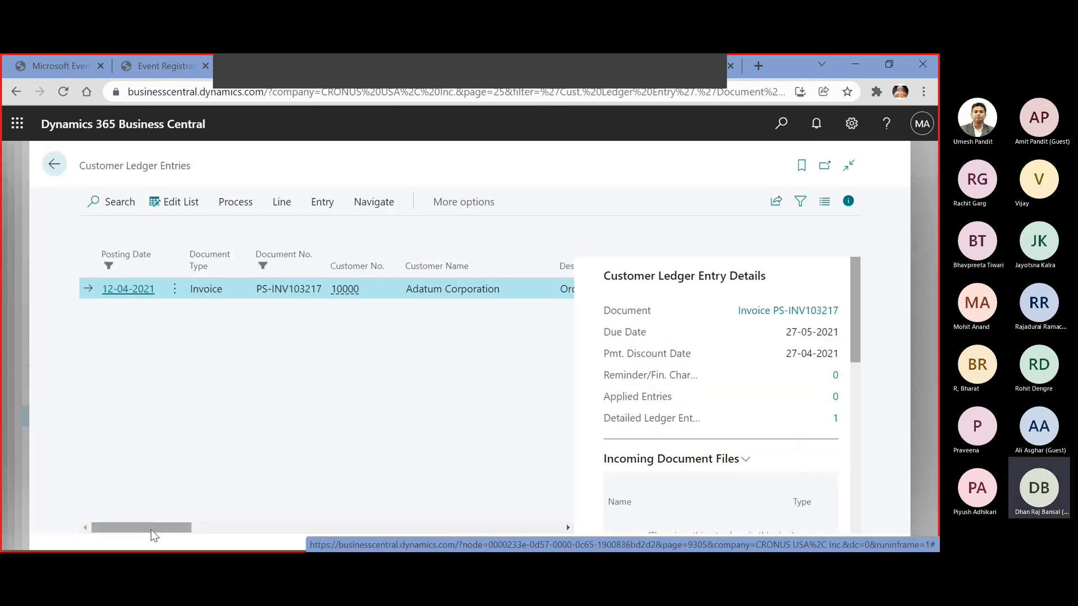
left_click(249, 523)
left_click_drag(249, 519, 277, 518)
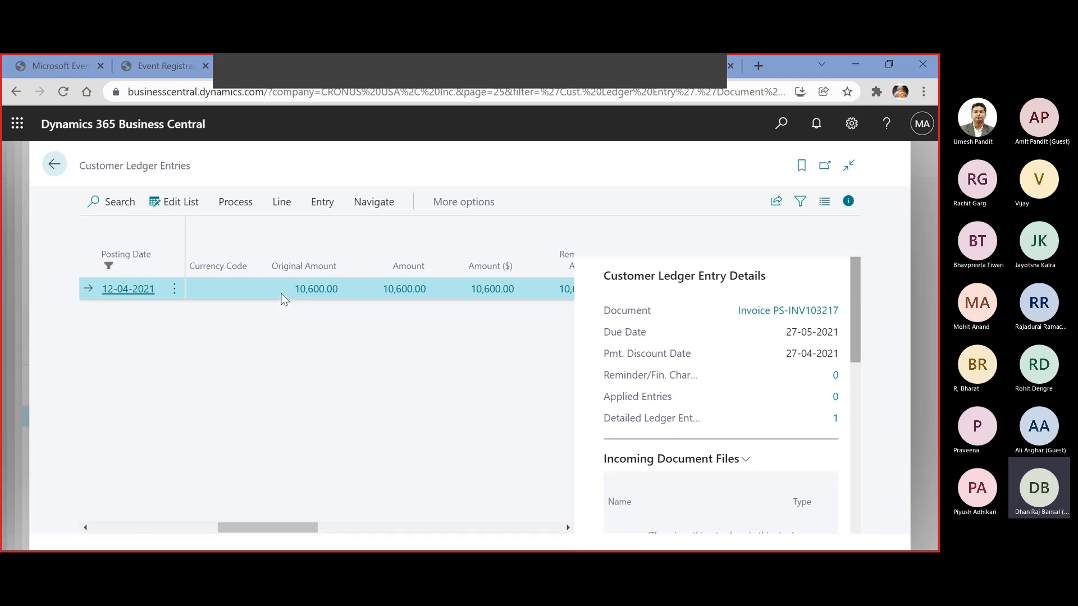
key("alt+Tab")
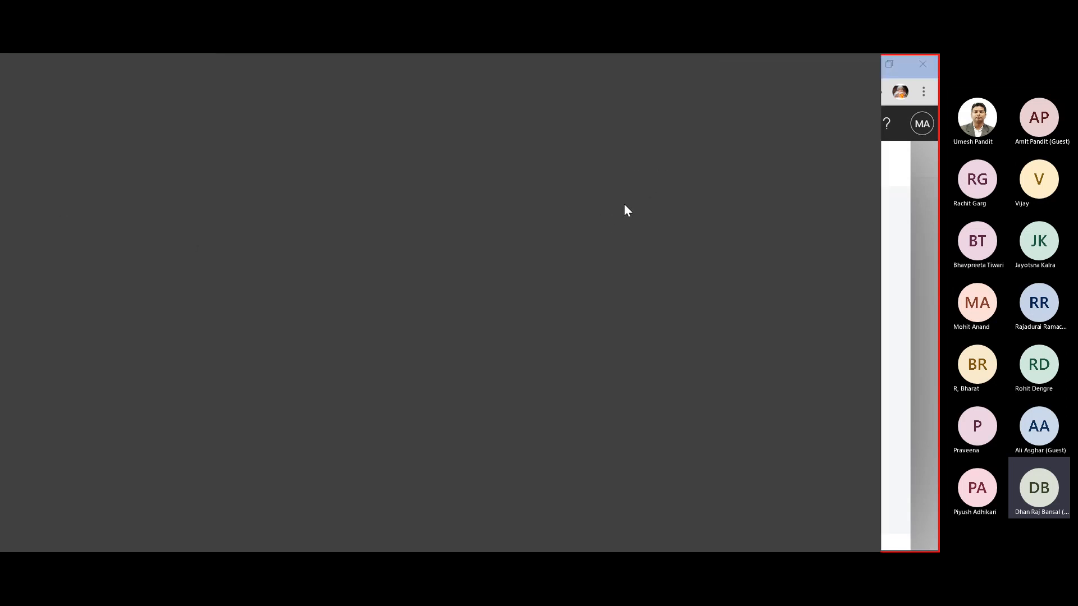
left_click(863, 66)
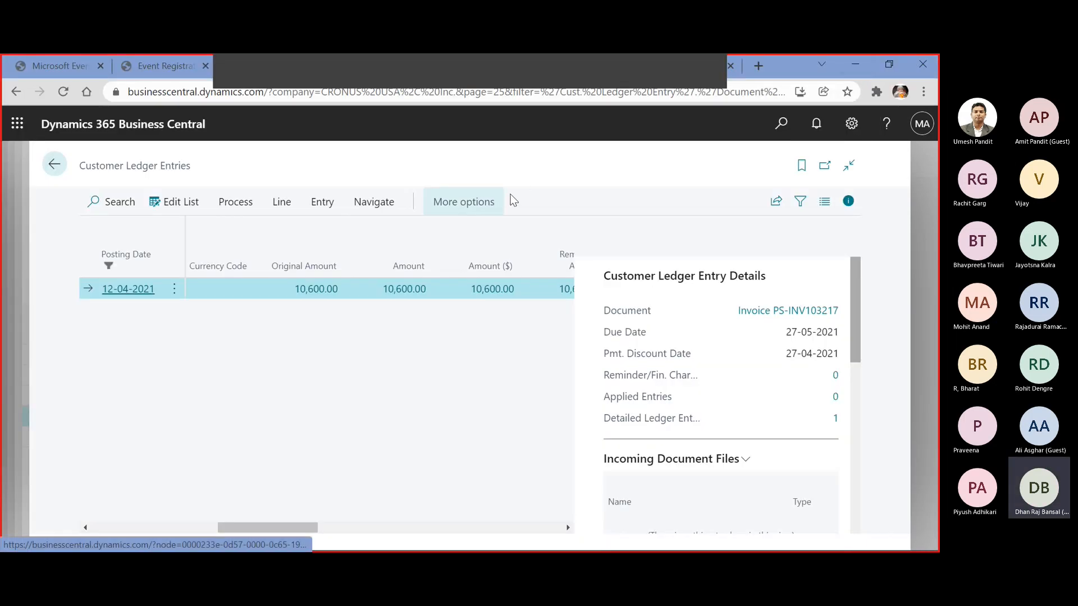
left_click(54, 165)
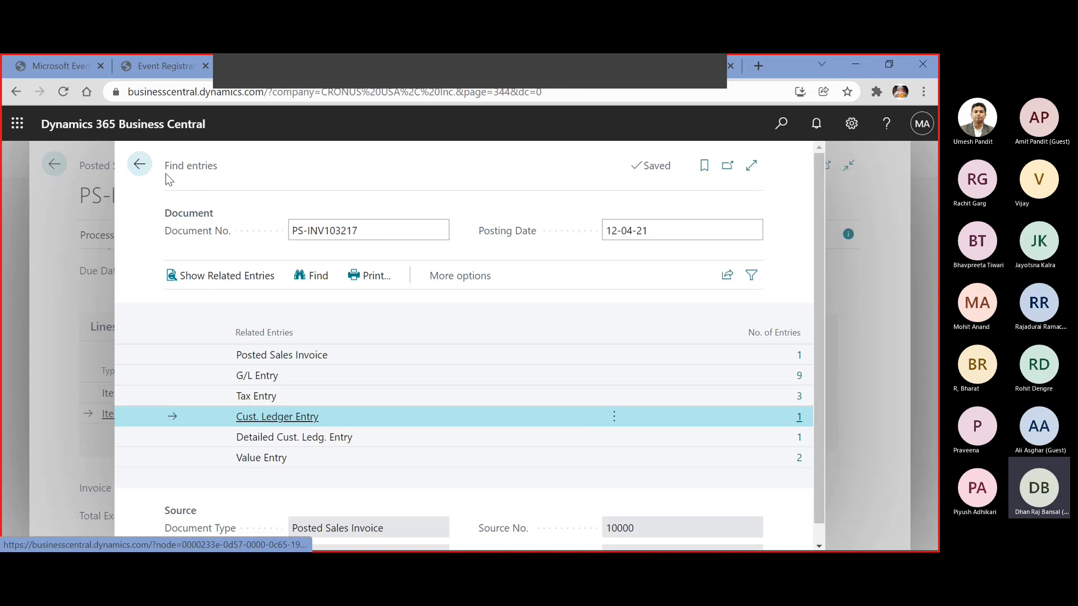
Close the related entries, the posted invoice and the sales order to return to the sales orders list
left_click(140, 164)
left_click(62, 167)
left_click(65, 174)
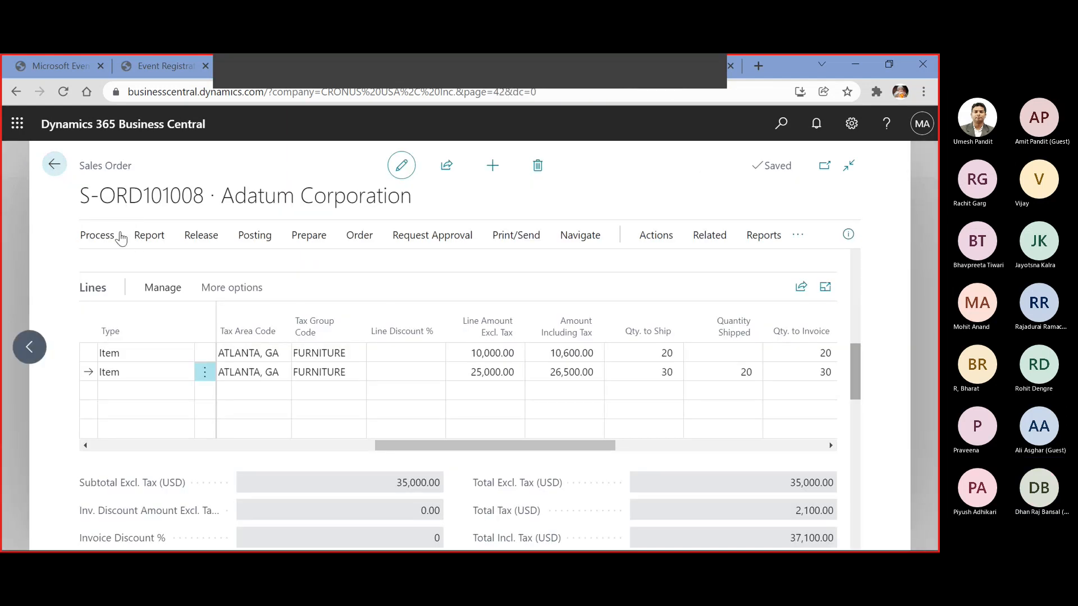
left_click(57, 166)
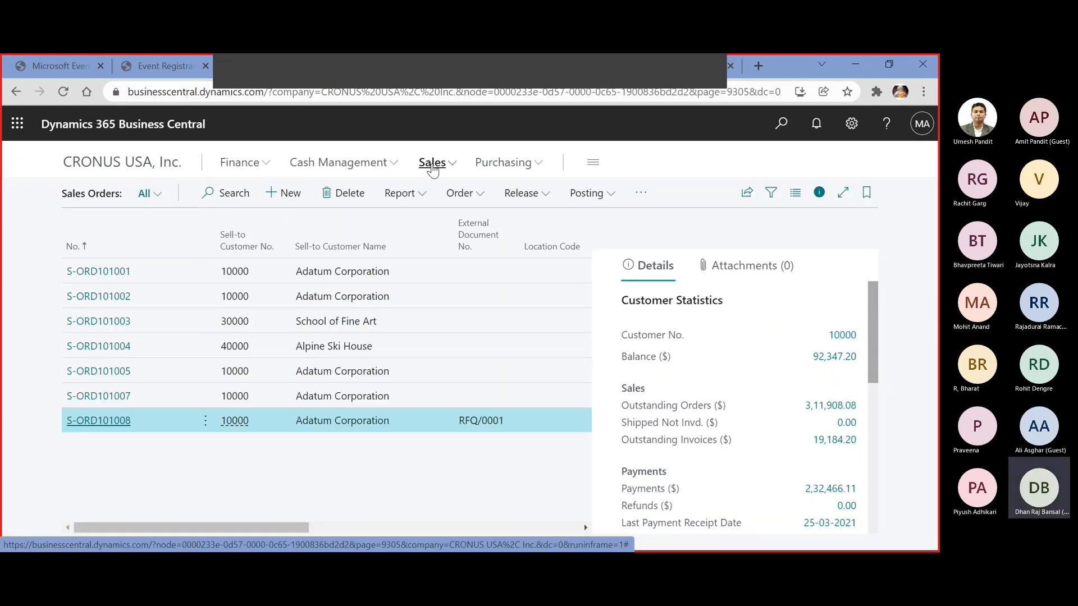
Open Adatum Corporation's customer card from the customer list to view its balance
left_click(438, 161)
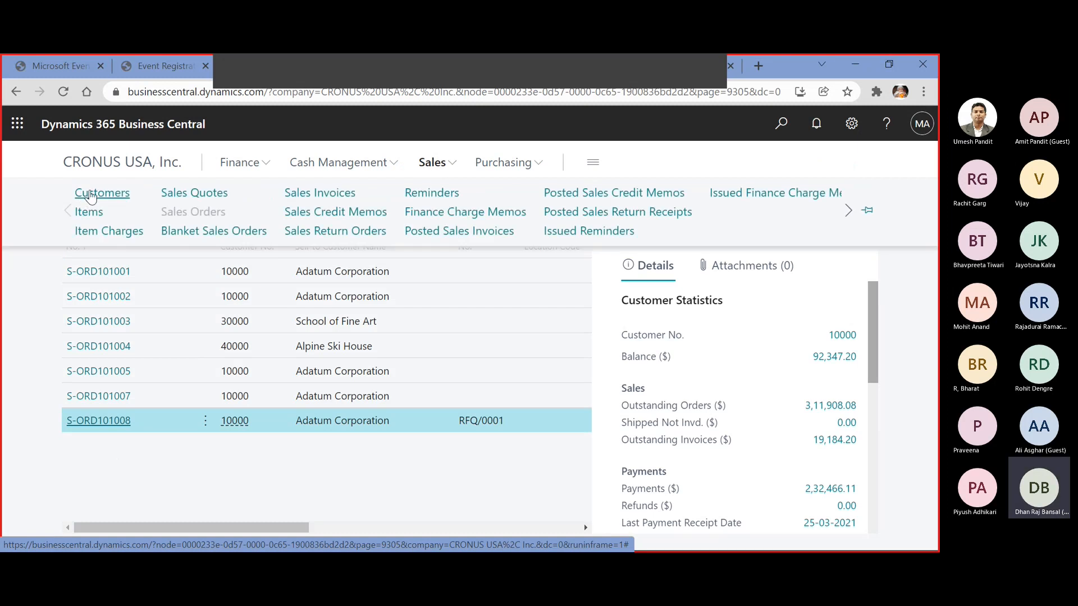
left_click(87, 197)
left_click(95, 427)
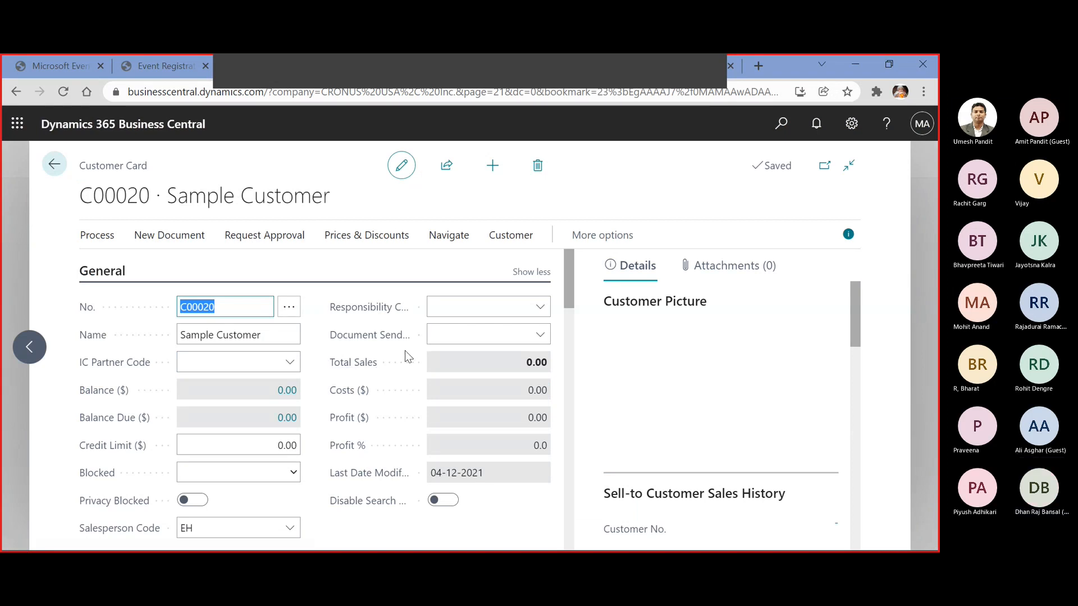
left_click(54, 175)
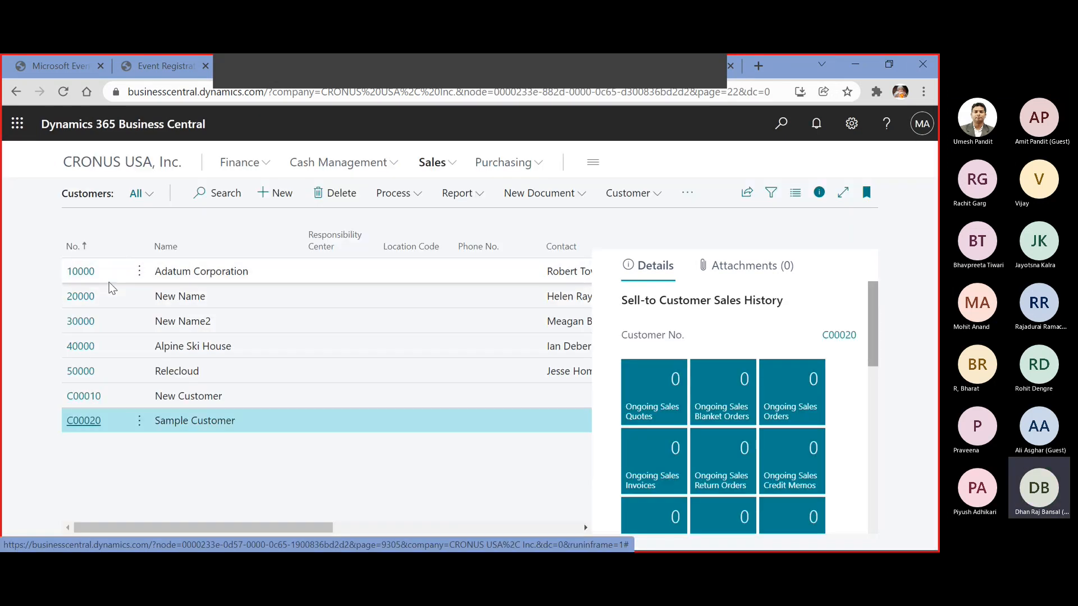
left_click(78, 272)
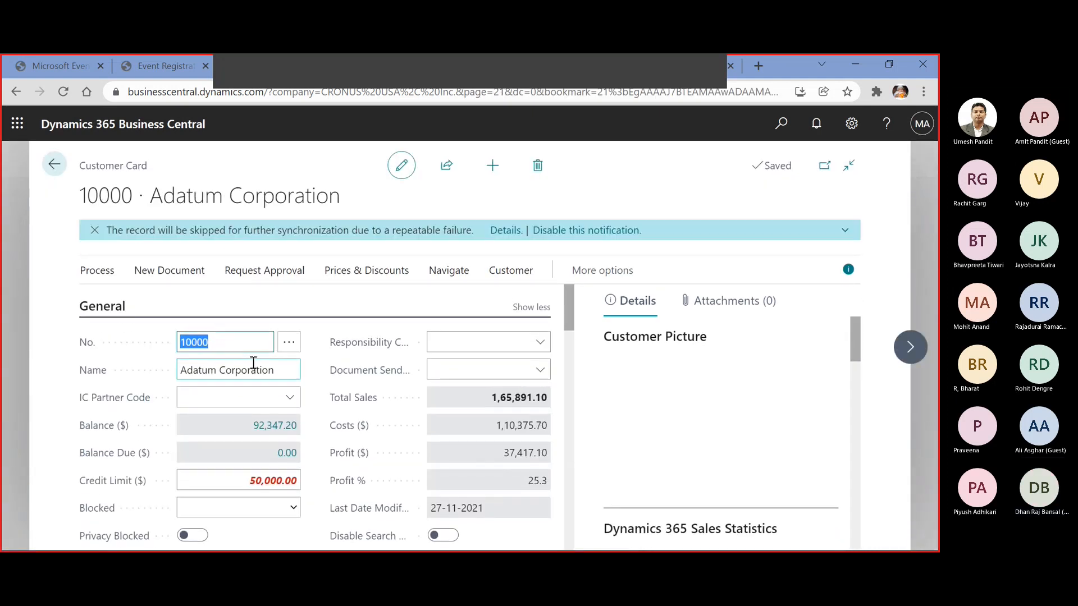
Examine the customer ledger entries behind Adatum Corporation's balance, including remaining amounts and due dates, and return to the customer list
left_click(283, 424)
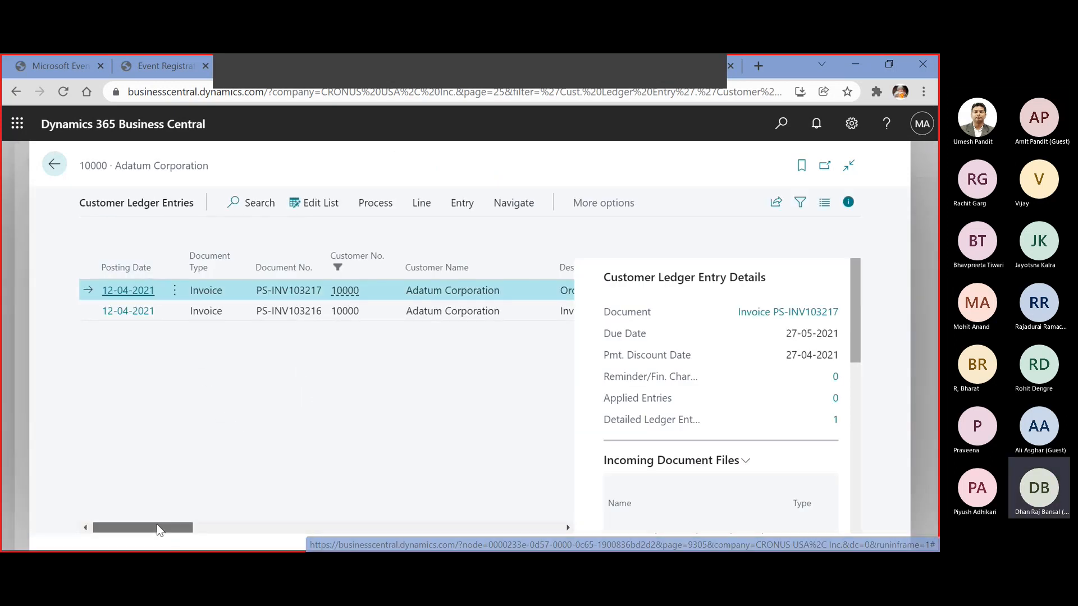
left_click_drag(156, 524, 358, 525)
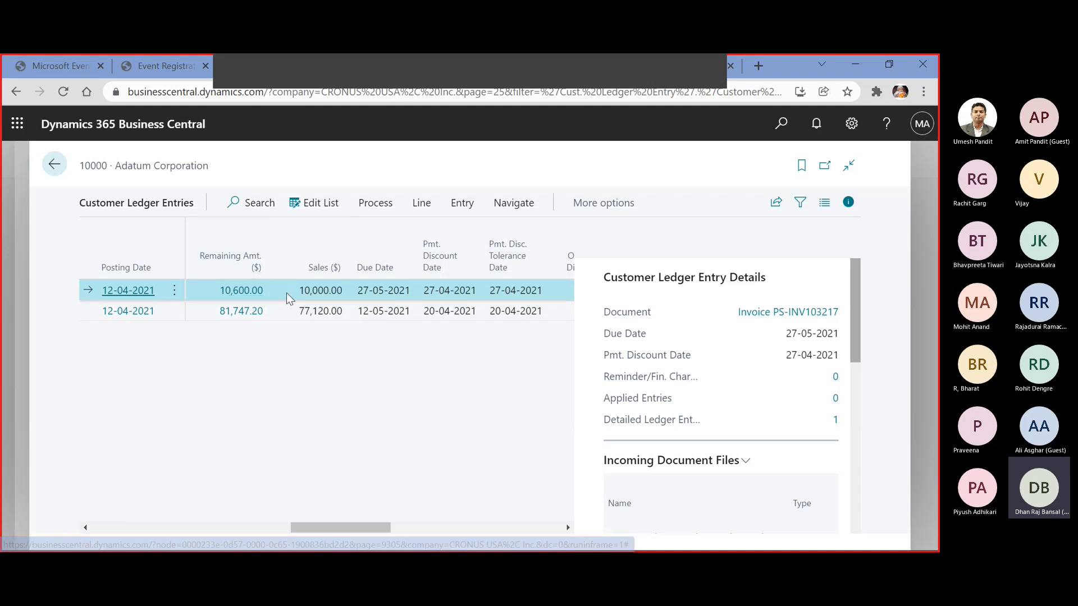
mouse_move(212, 274)
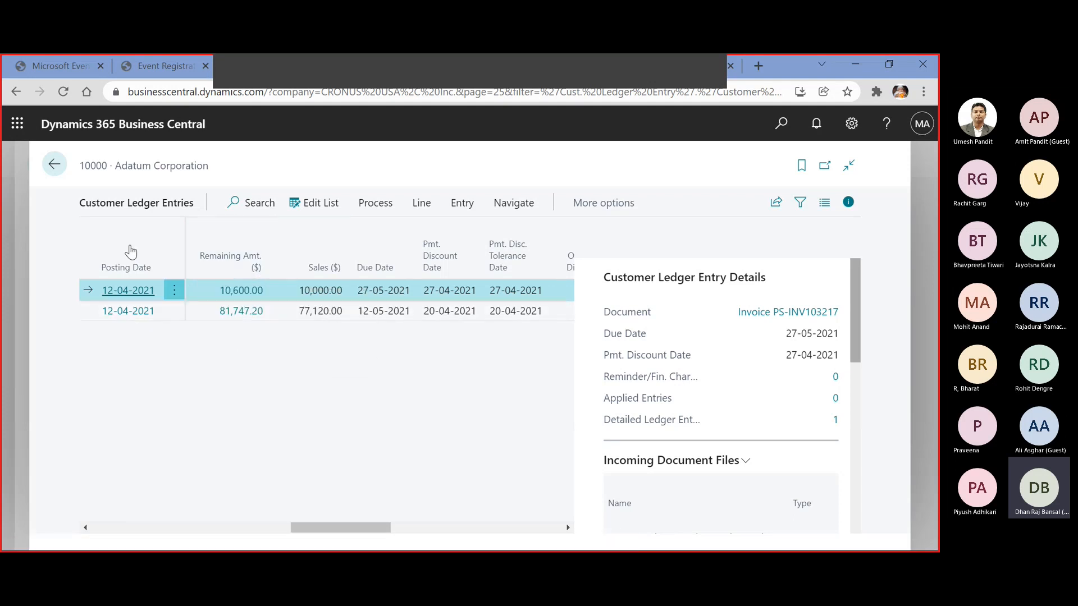
left_click(54, 165)
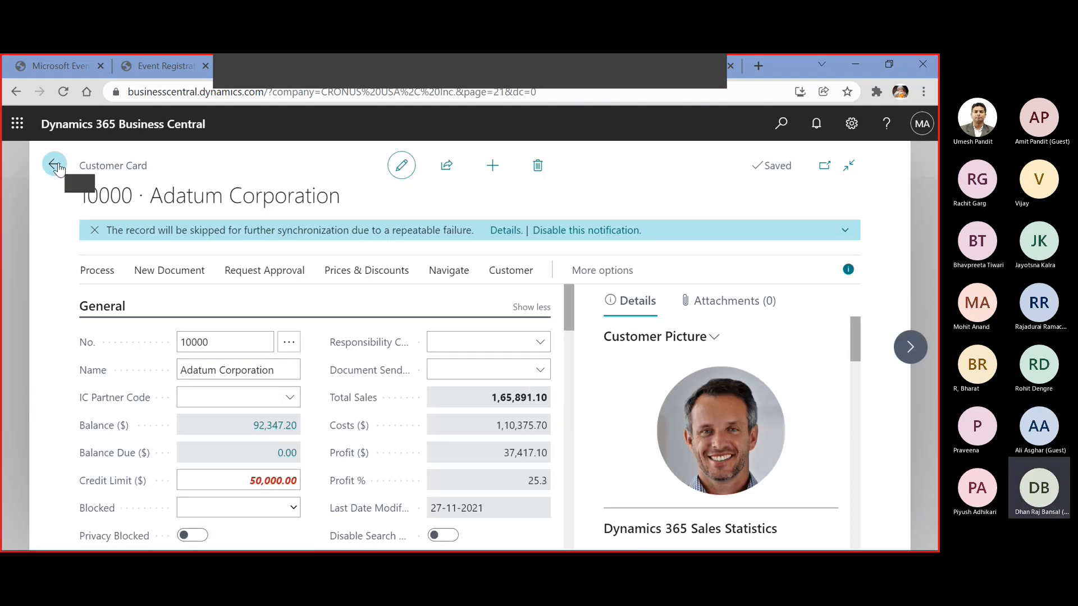
left_click(55, 165)
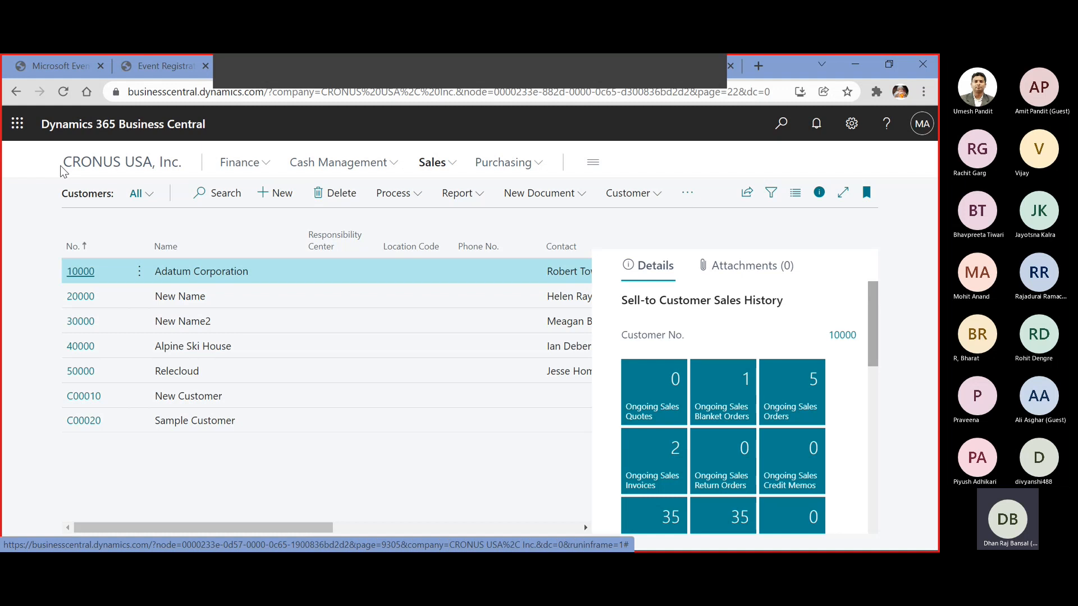
Set the payment method on Adatum Corporation's customer card to CASH
left_click(73, 275)
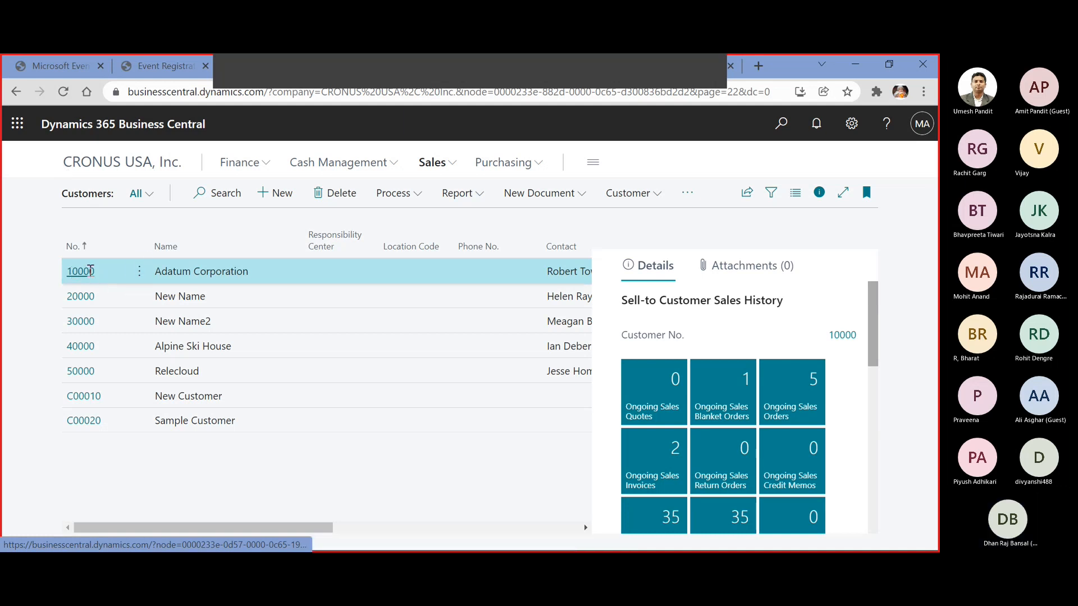
scroll(195, 306, "down", 10)
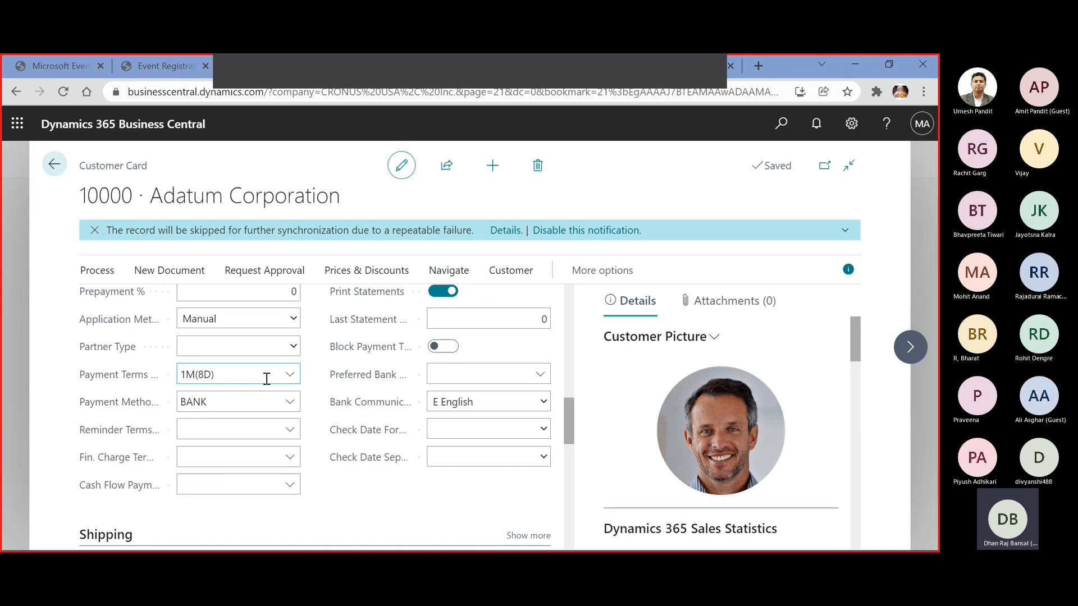
left_click(269, 404)
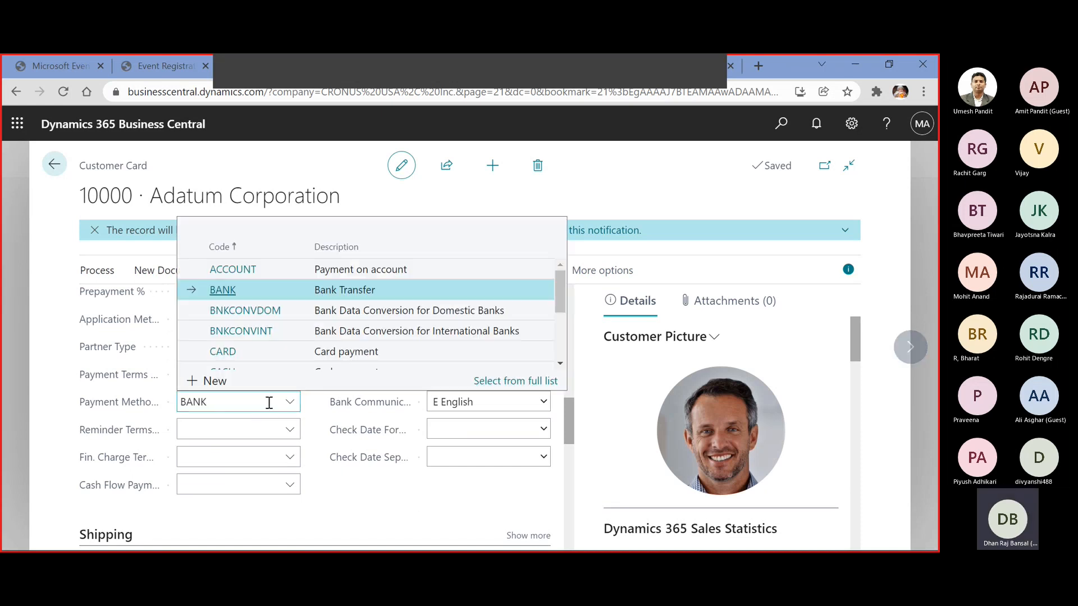
scroll(260, 332, "down", 3)
scroll(253, 318, "up", 1)
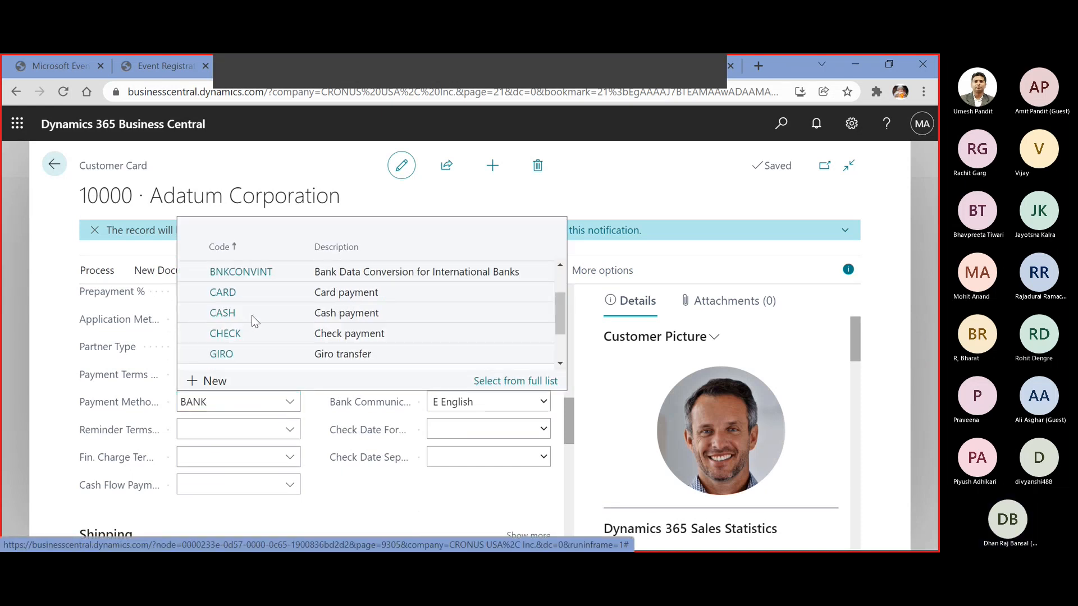
scroll(251, 317, "up", 1)
left_click(246, 327)
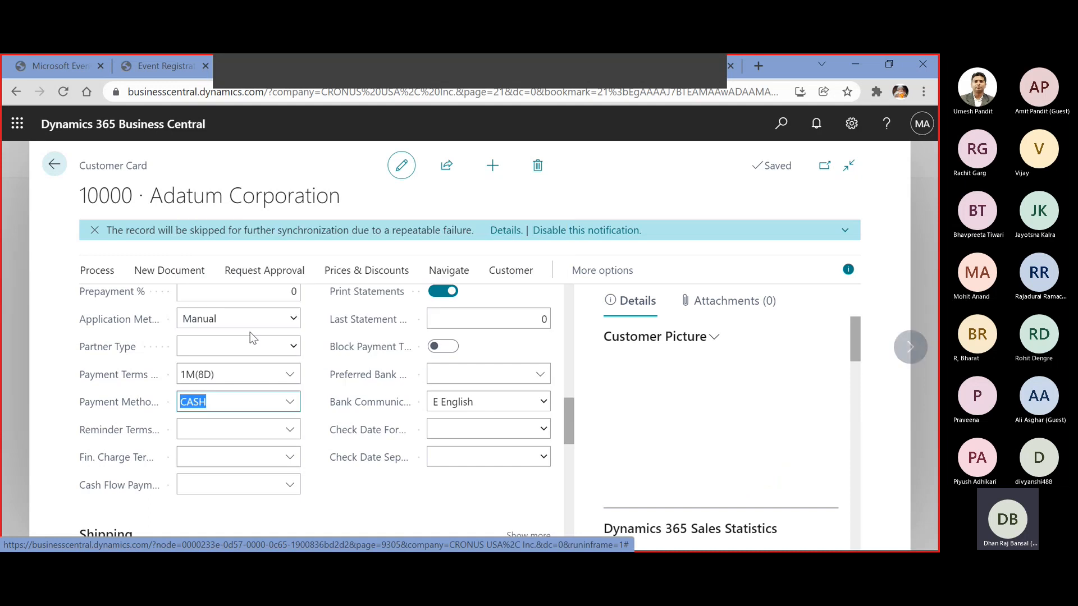
Examine the CASH payment method's balancing account in the full payment methods list, keep CASH selected, and return to the customer list
left_click(285, 410)
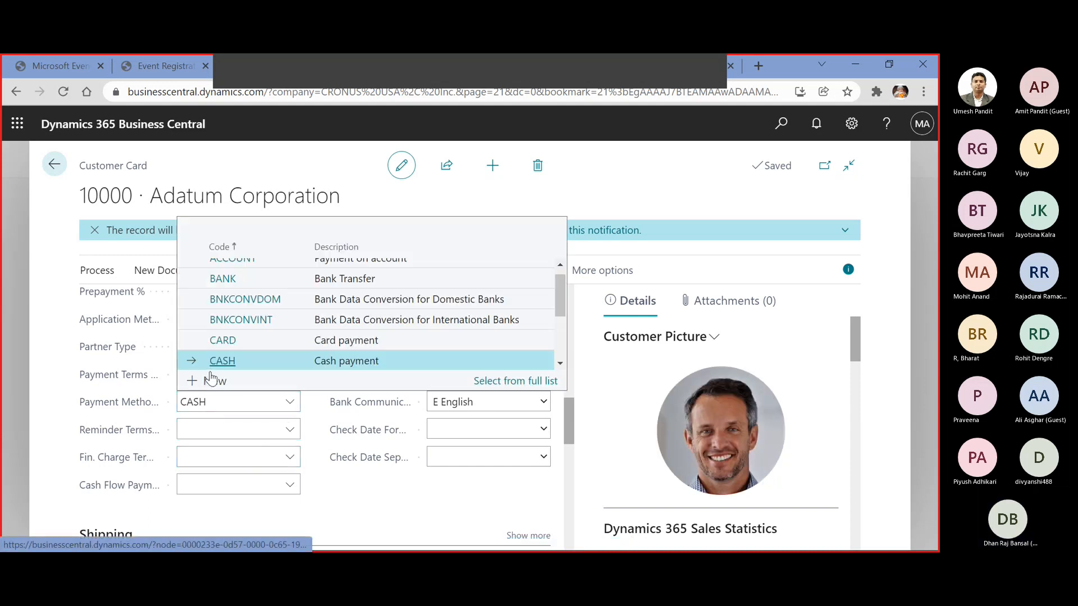
left_click(490, 382)
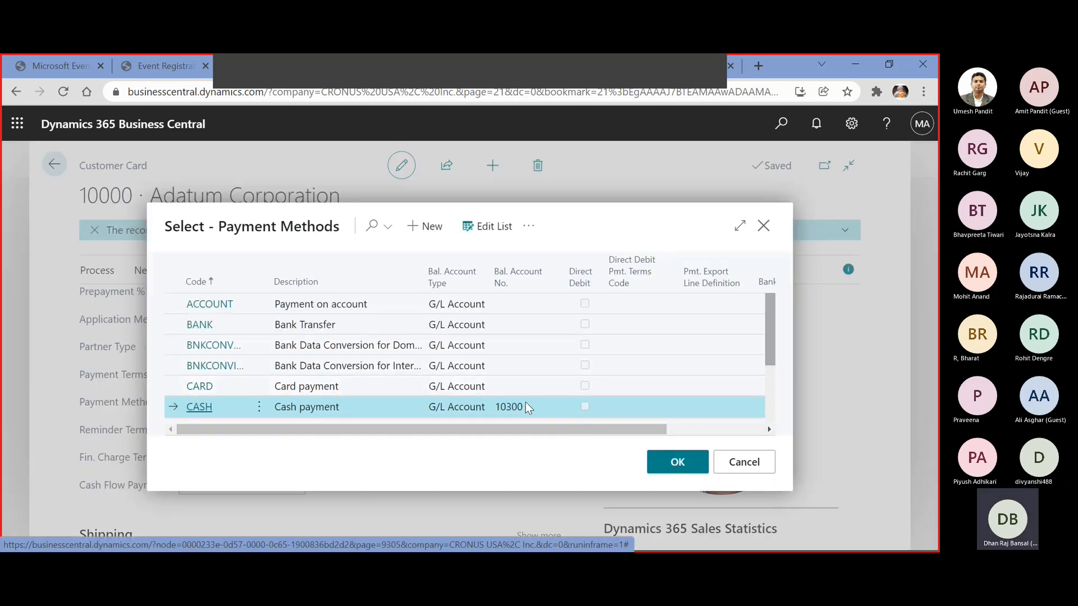
left_click(696, 459)
left_click(236, 429)
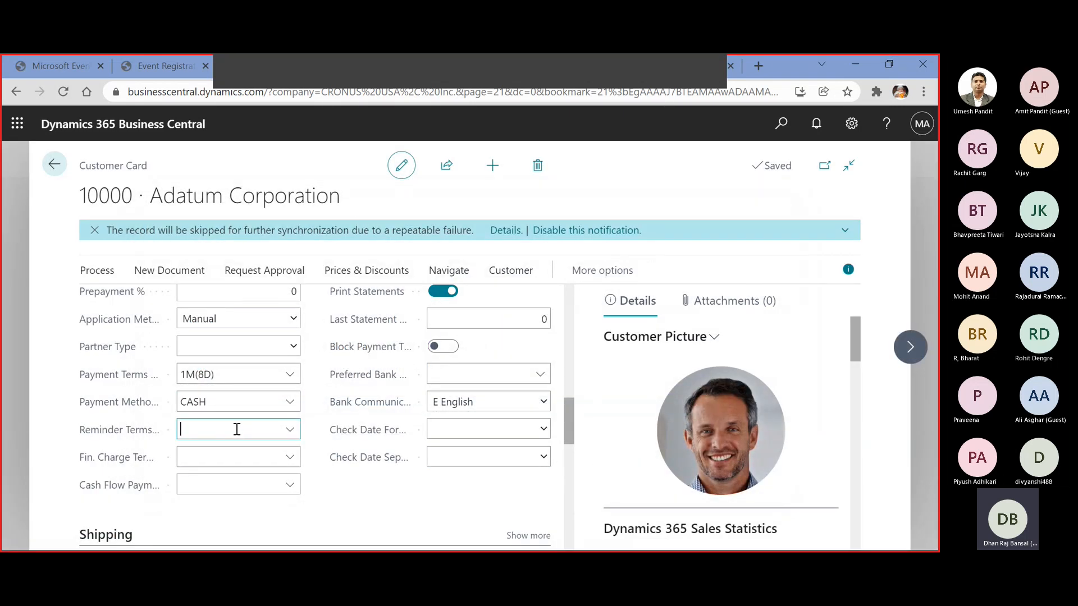
left_click(54, 165)
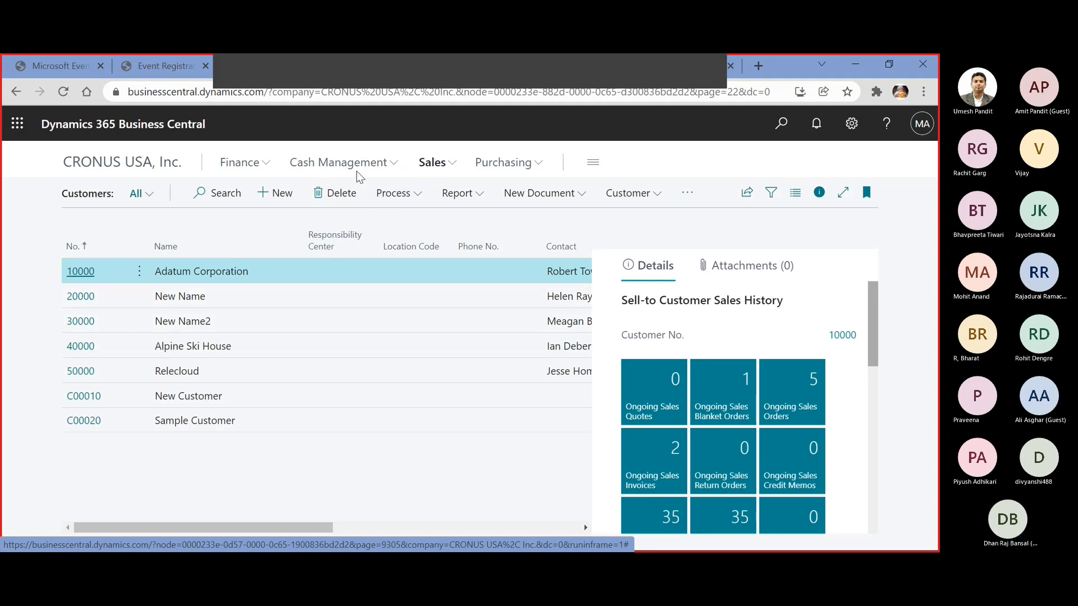
Create a new sales order for Adatum Corporation from the sales orders list
left_click(437, 166)
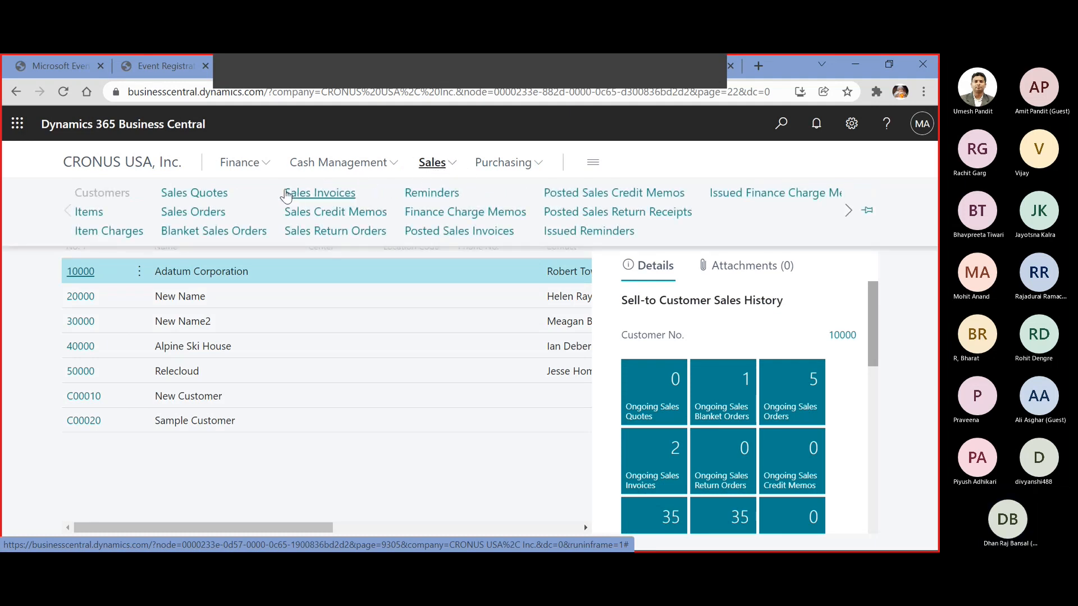
left_click(211, 218)
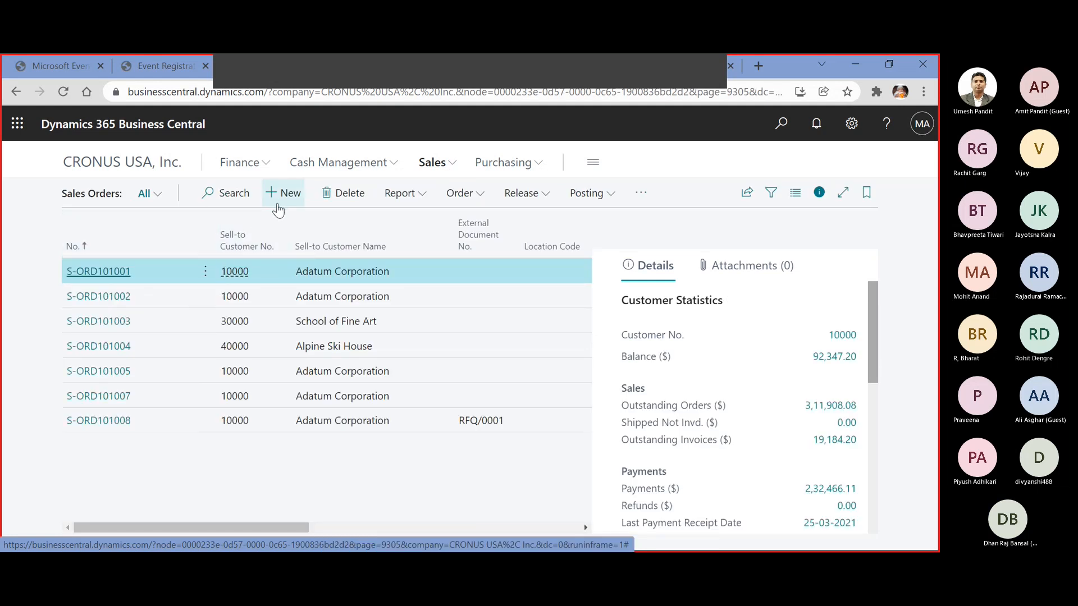
left_click(279, 196)
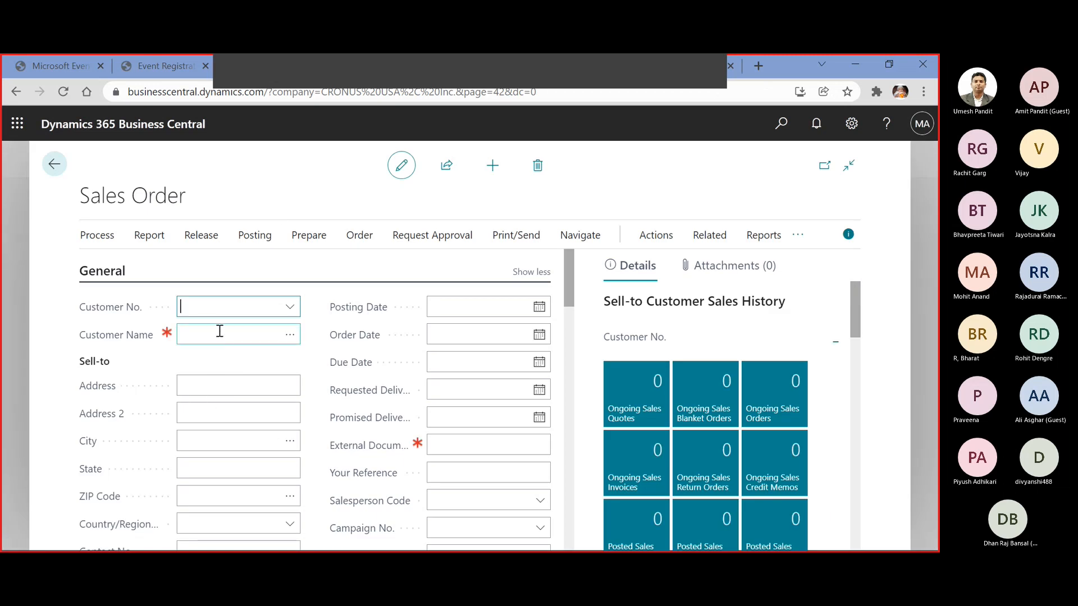
left_click(287, 307)
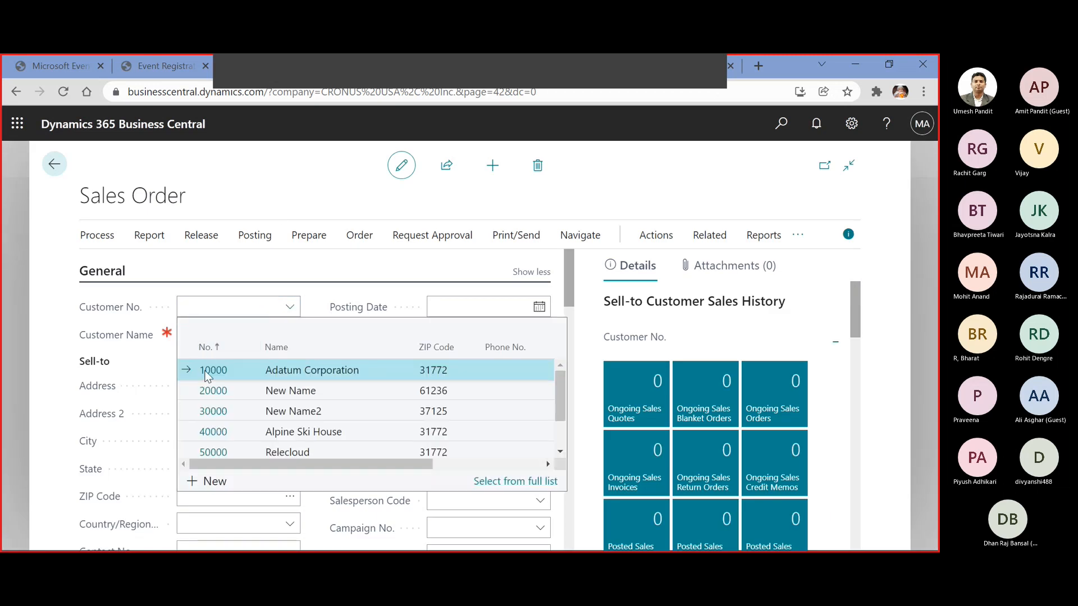
left_click(214, 370)
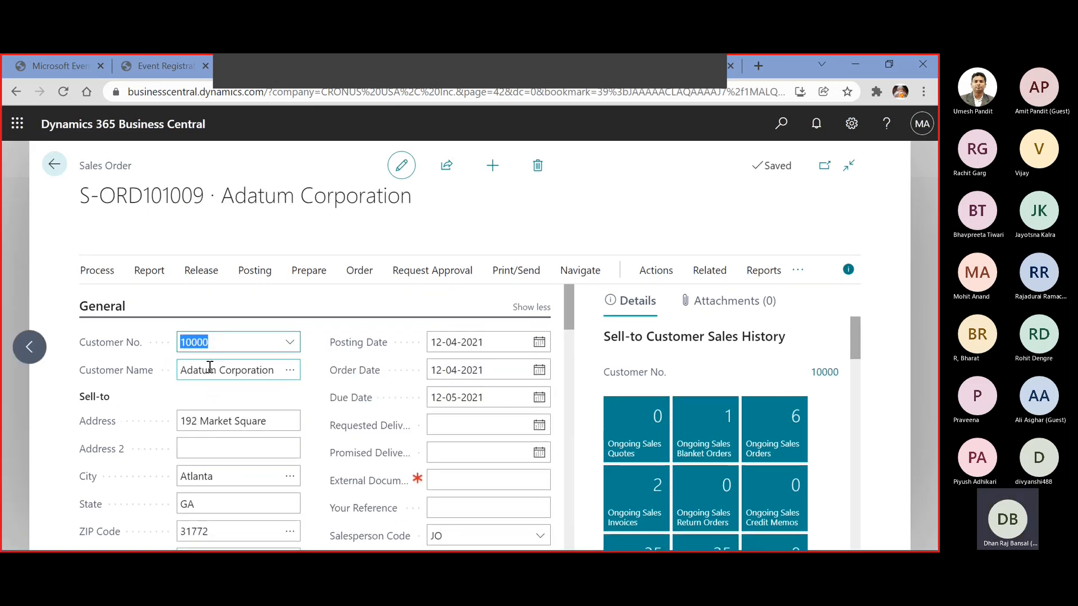
Add an item line for item 1002, Chair, to the sales order
scroll(217, 409, "down", 7)
left_click(262, 444)
left_click(280, 440)
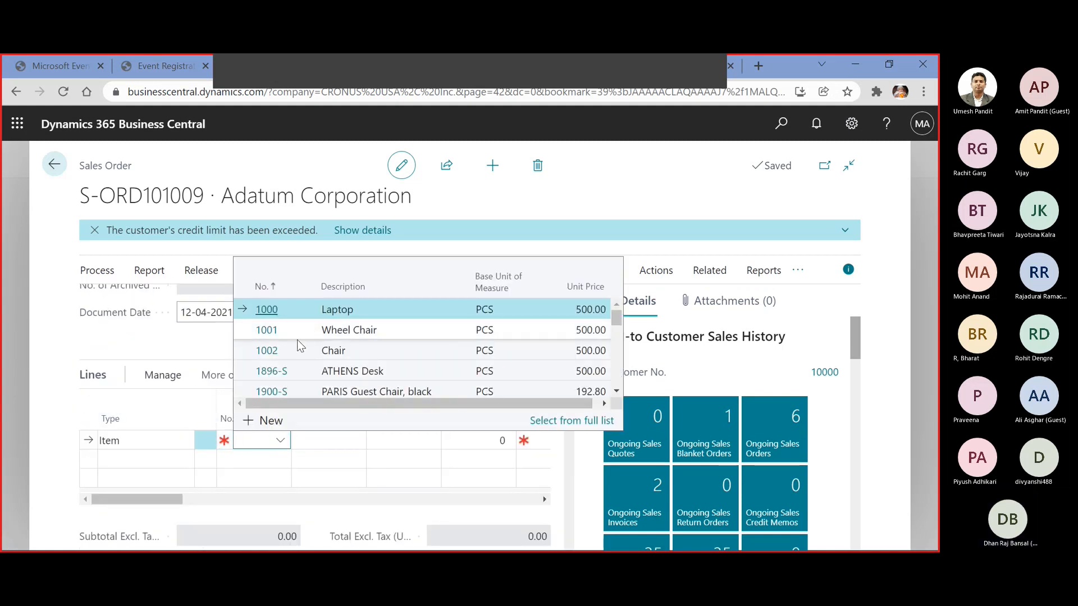
left_click(299, 349)
key("Tab")
key("Tab")
key("Tab")
key("Tab")
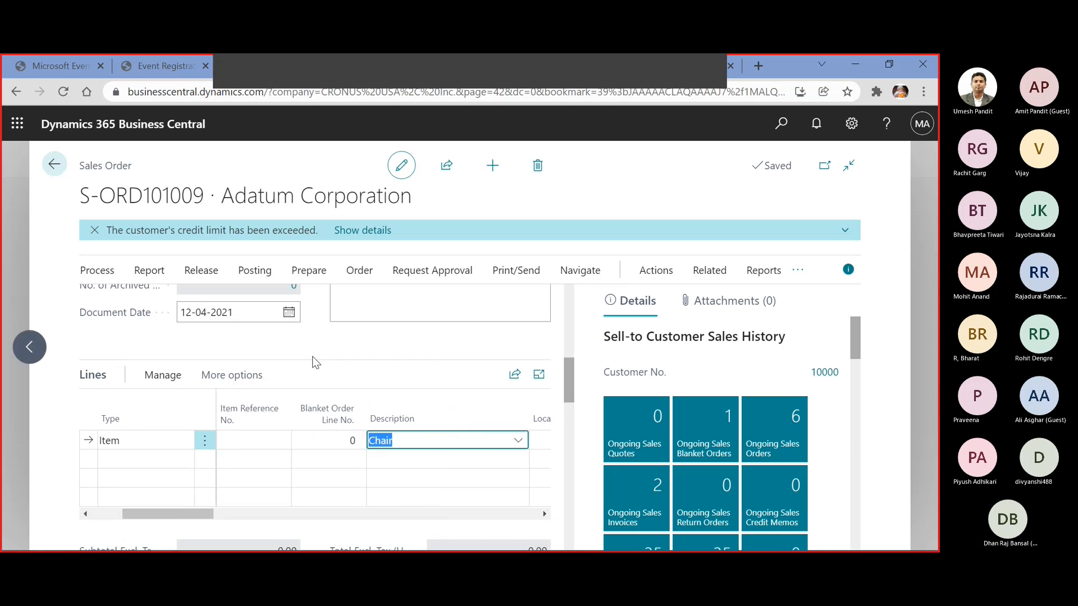
Set the Chair line's location code to EAST and its quantity to 2
key("Tab")
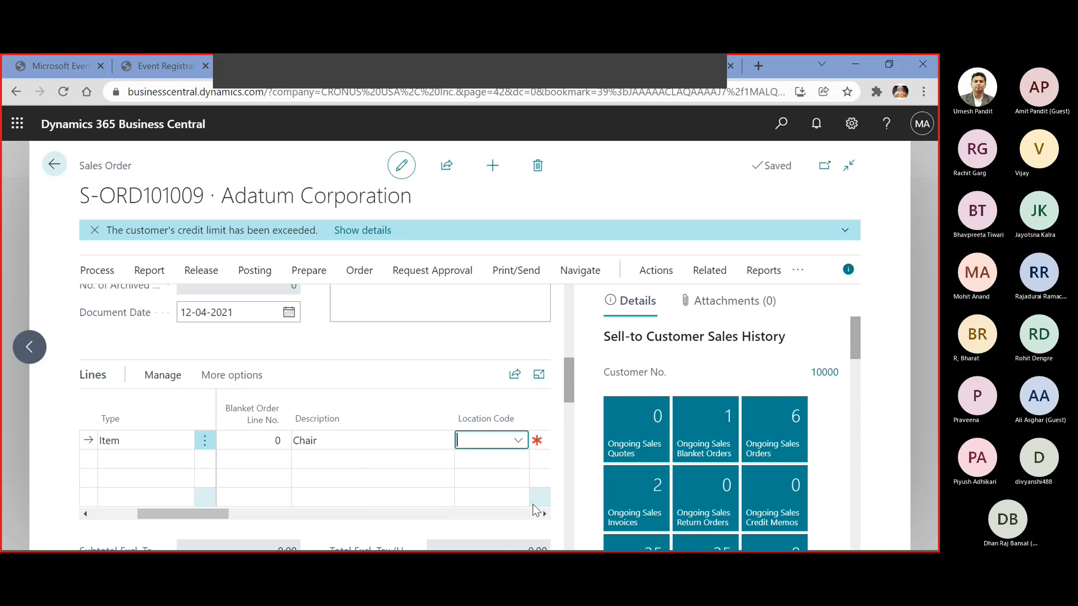
left_click(517, 440)
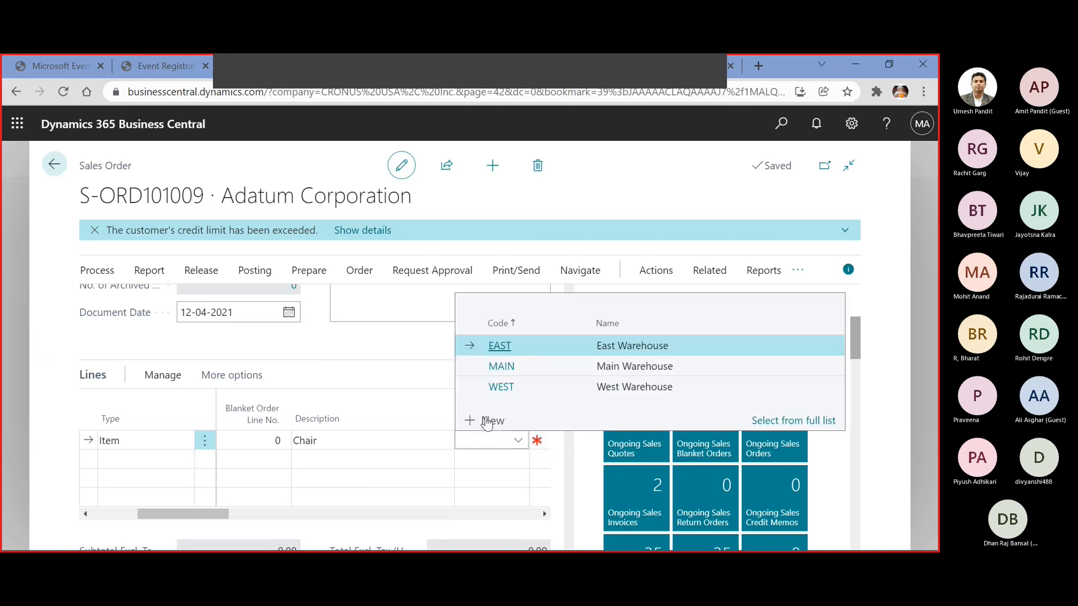
left_click(515, 344)
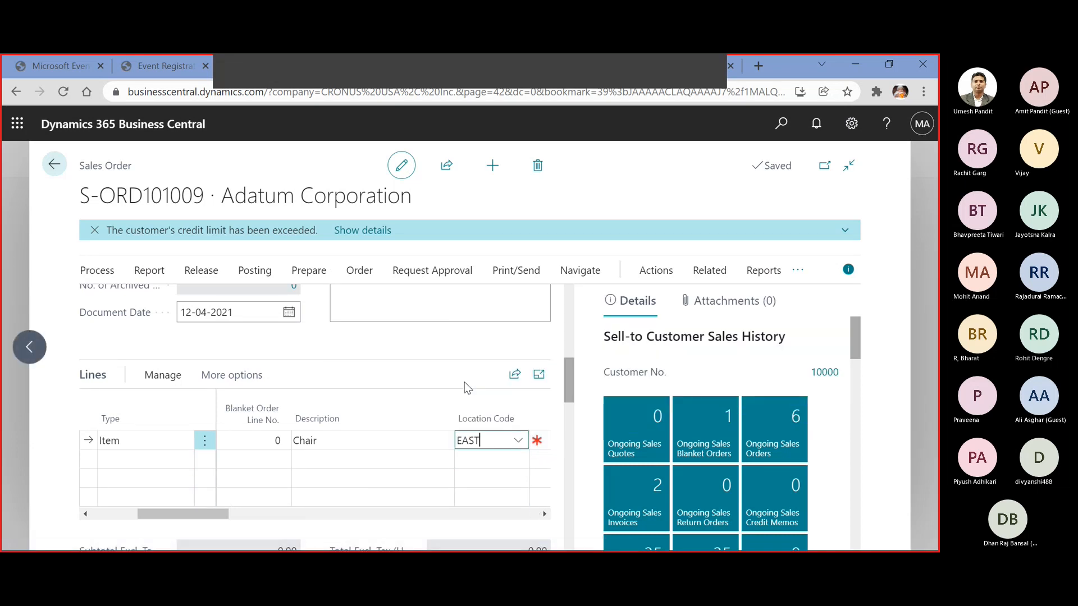
key("Tab")
type("2")
key("Tab")
key("Tab")
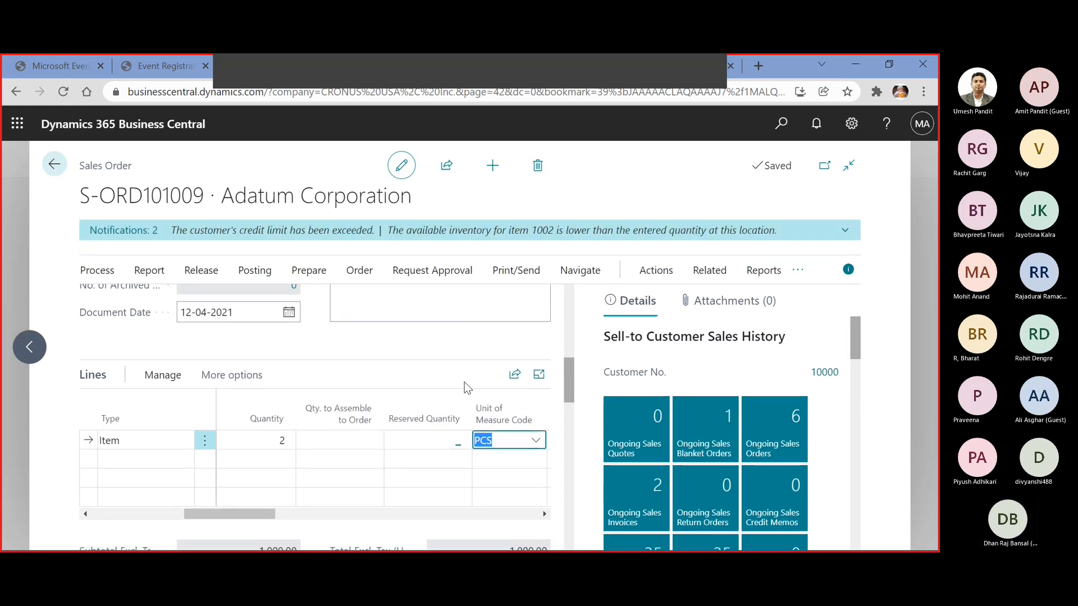
key("Tab")
key("Tab")
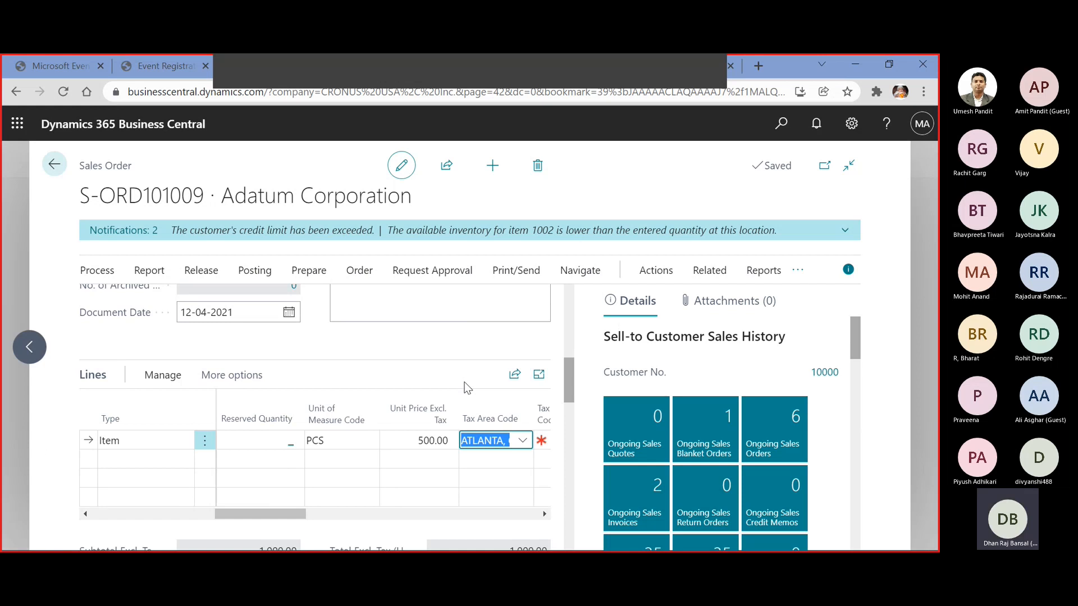
Check the order's totals and payment method, try to post it with Ship and Invoice, and close the error messages
scroll(466, 387, "down", 3)
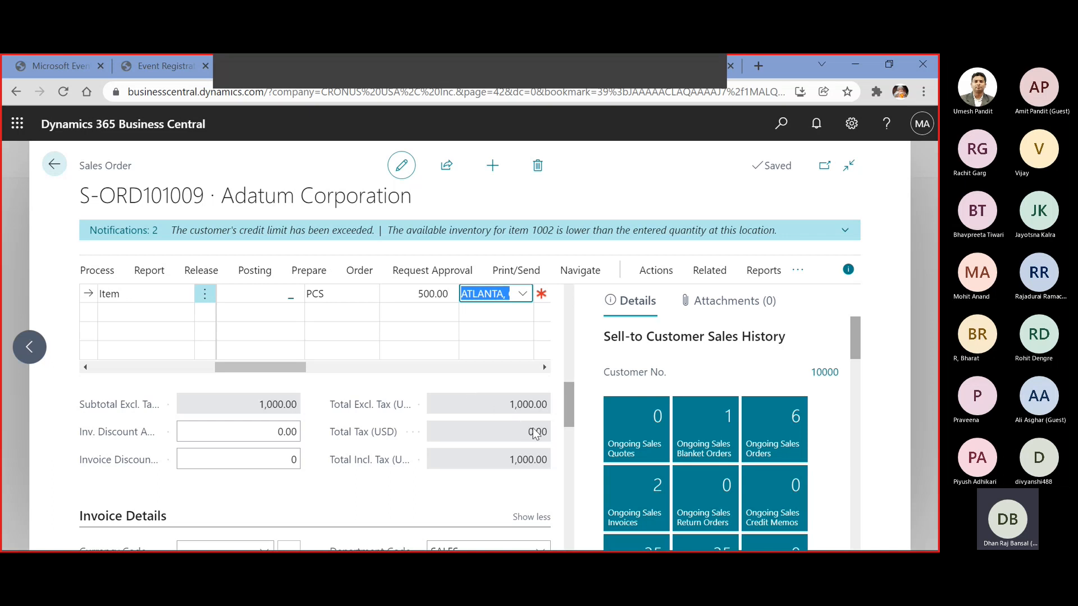
scroll(536, 433, "down", 3)
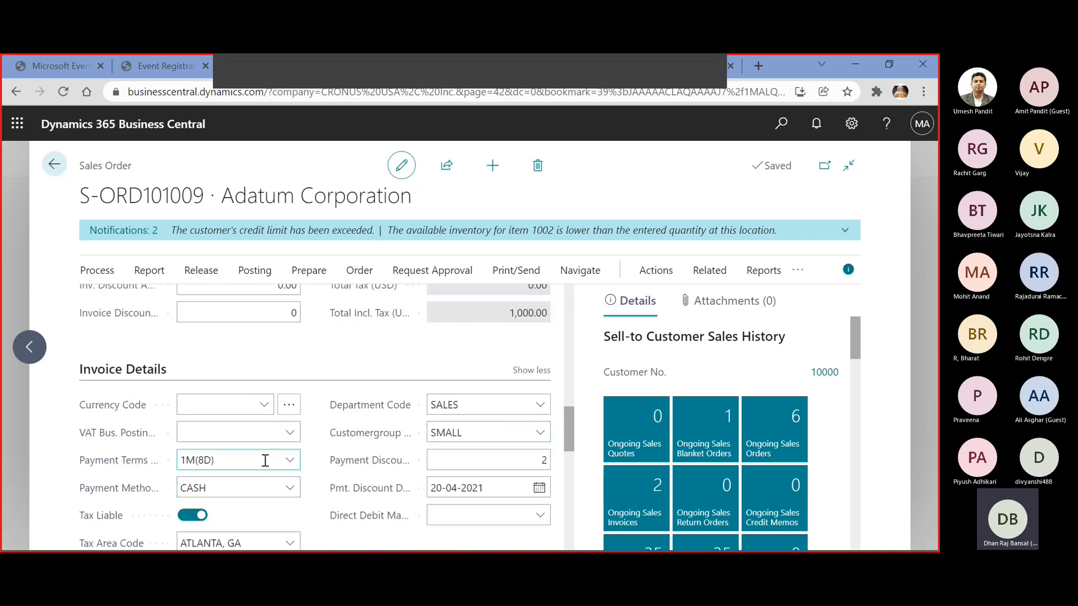
scroll(269, 451, "up", 3)
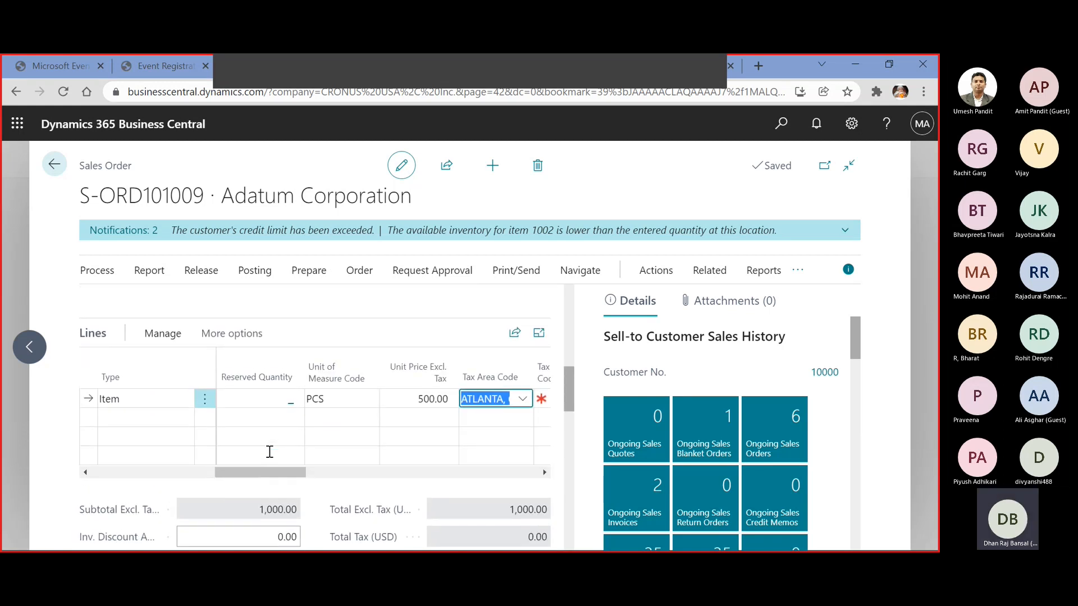
scroll(269, 452, "up", 3)
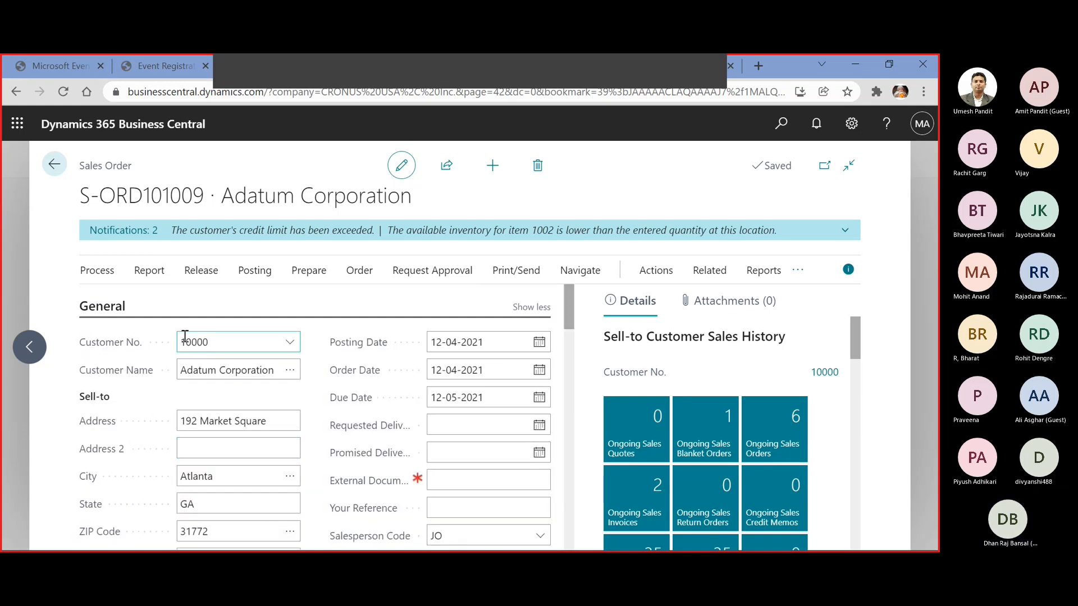
left_click(254, 271)
left_click(116, 303)
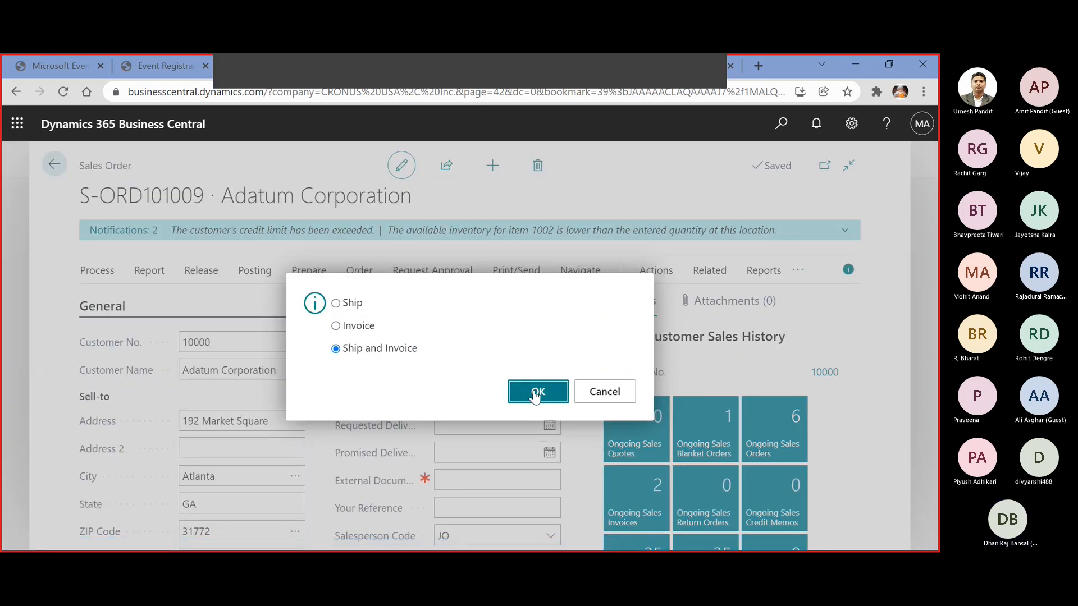
left_click(533, 393)
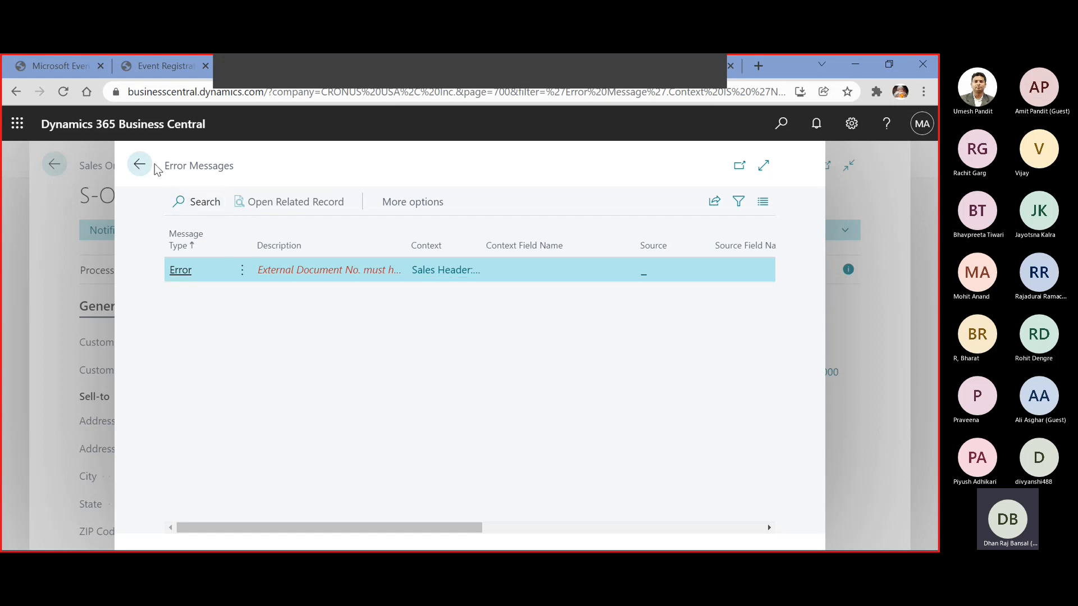
left_click(148, 177)
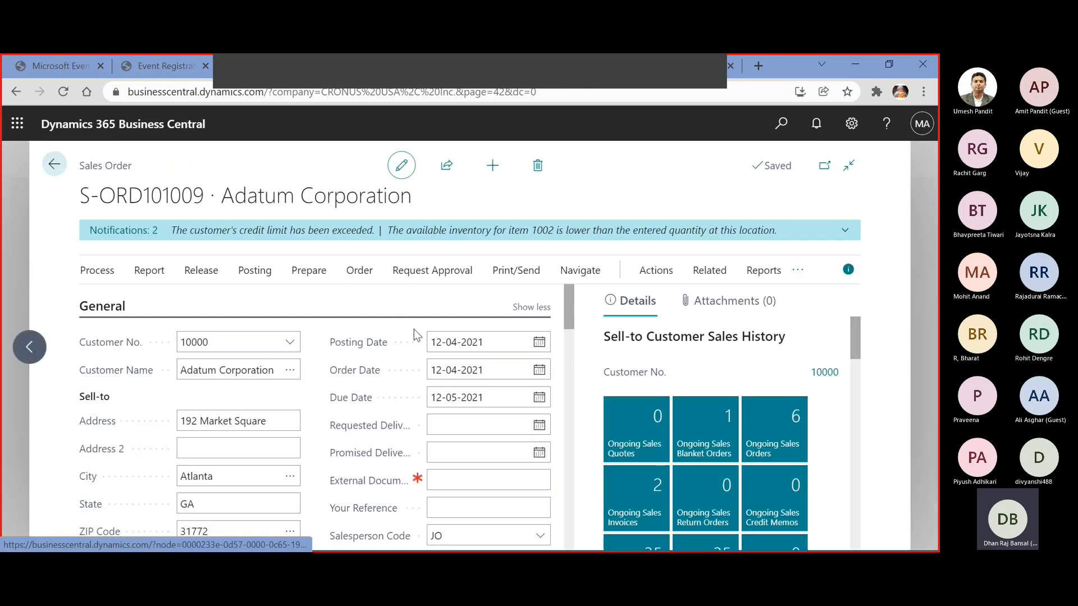
Set the sales order's external document number to PURCH0001
left_click(457, 477)
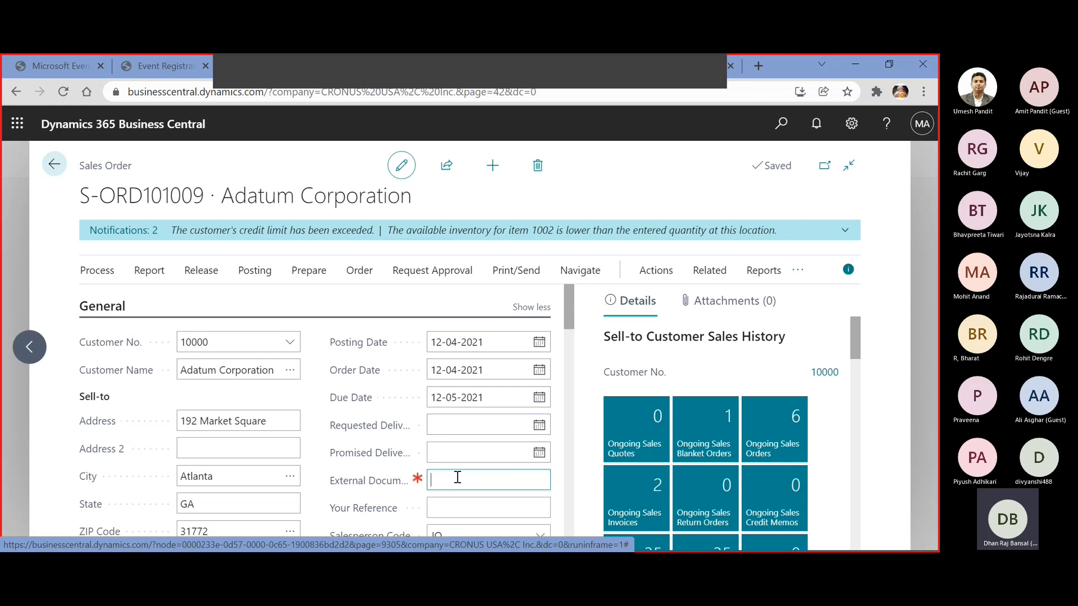
mouse_move(414, 477)
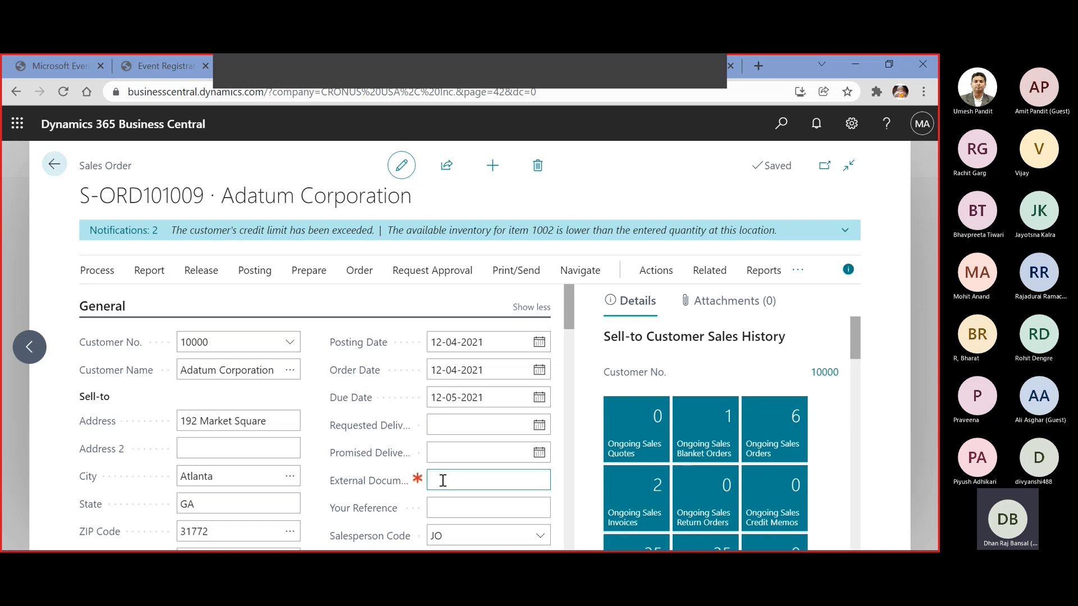
type("URCH000")
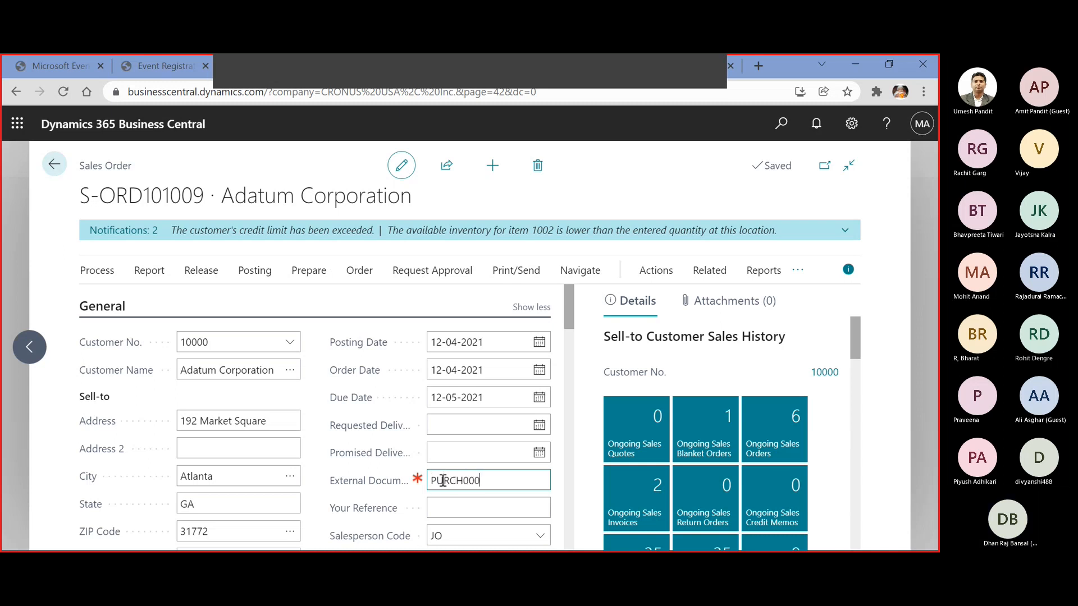
type("1")
key("Tab")
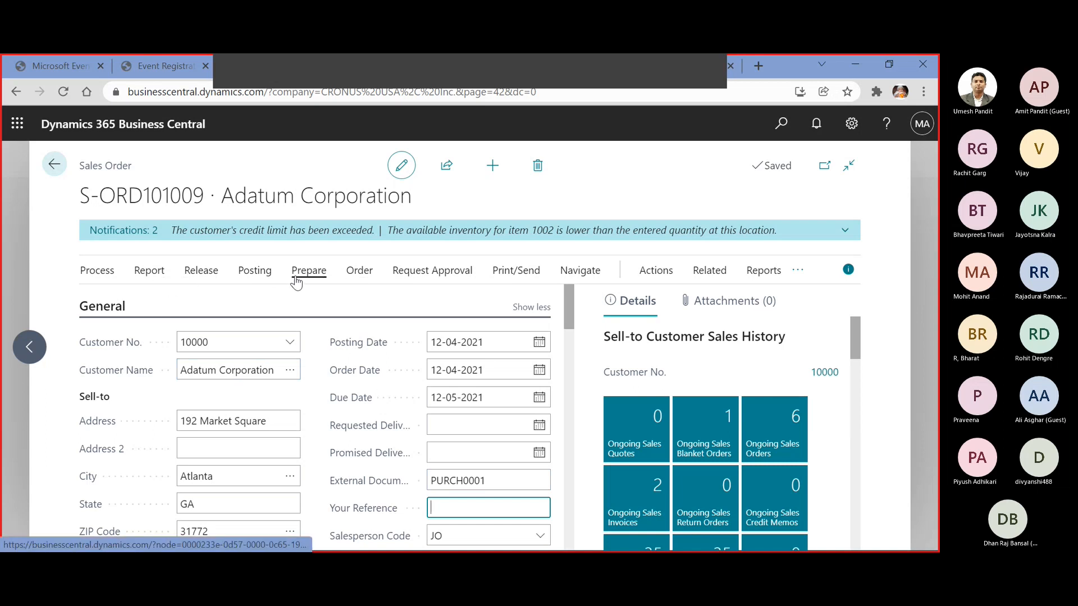
Try to post the sales order with Ship and Invoice, and return to the order
left_click(258, 274)
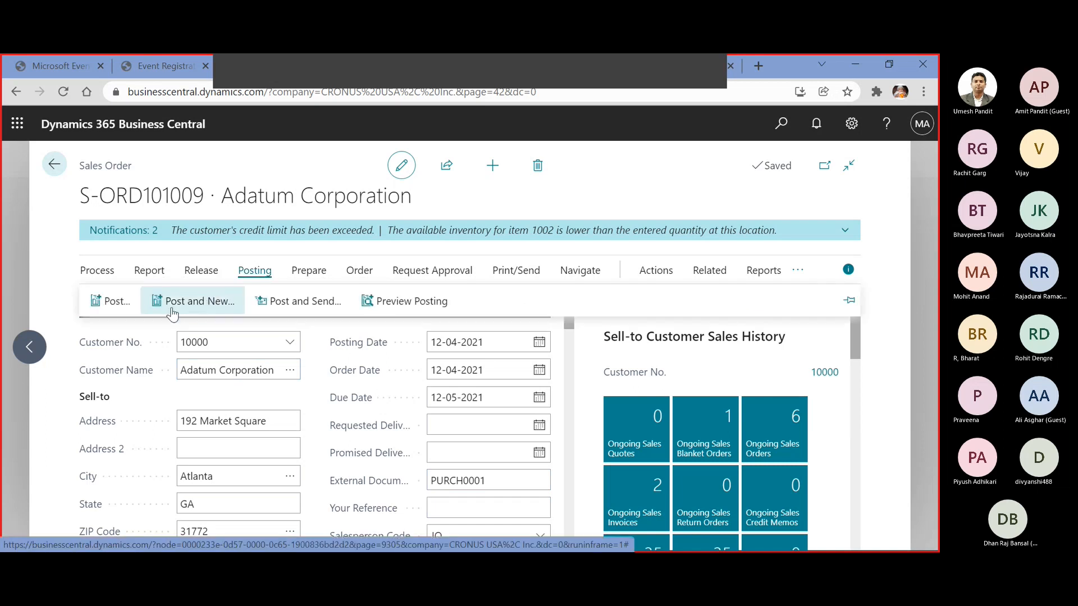
left_click(109, 306)
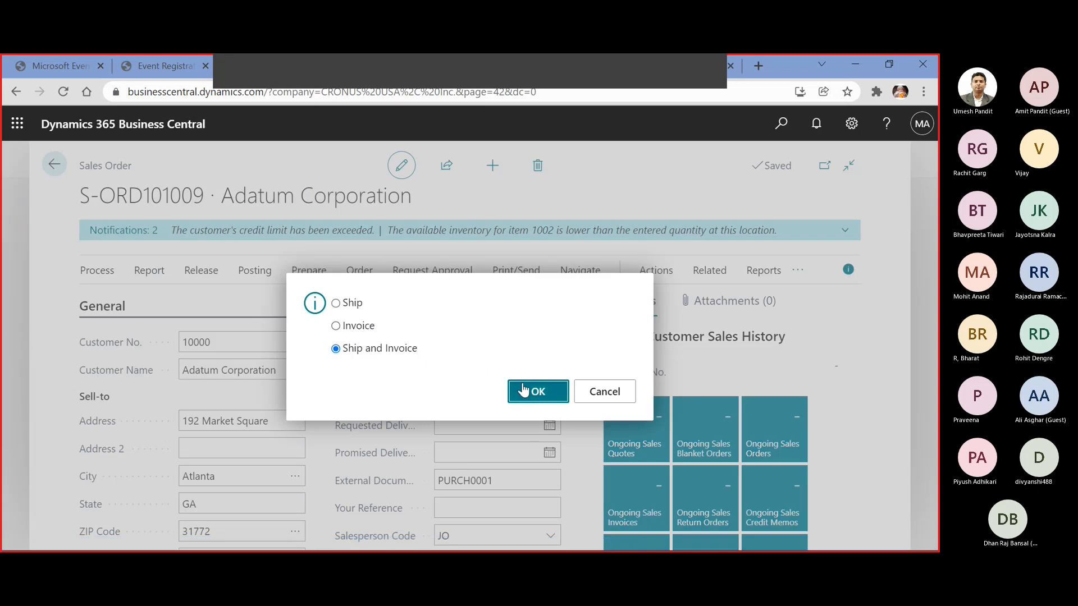
left_click(512, 391)
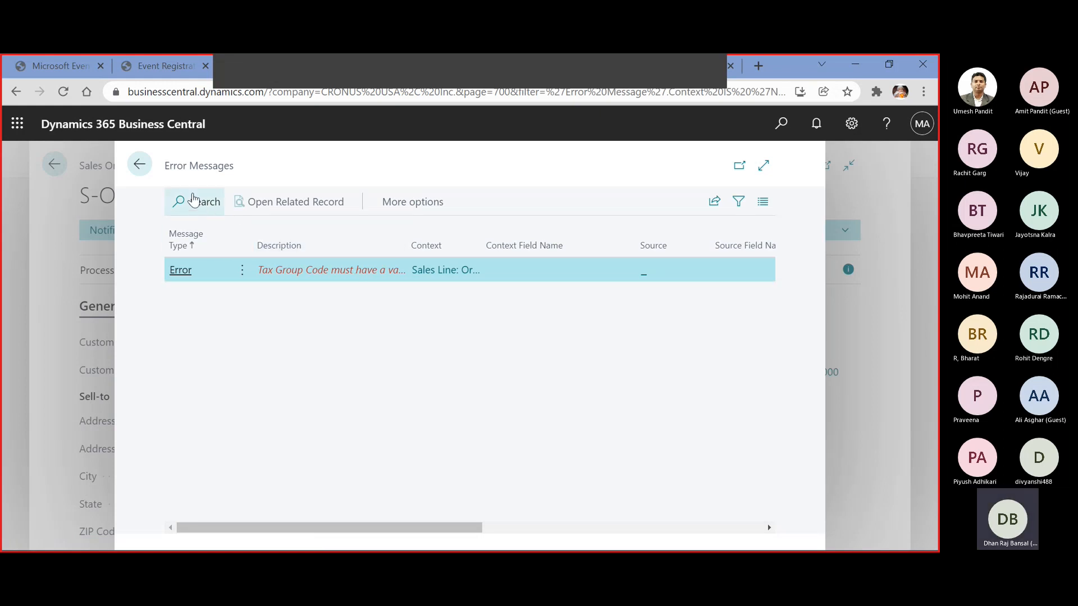
left_click(140, 163)
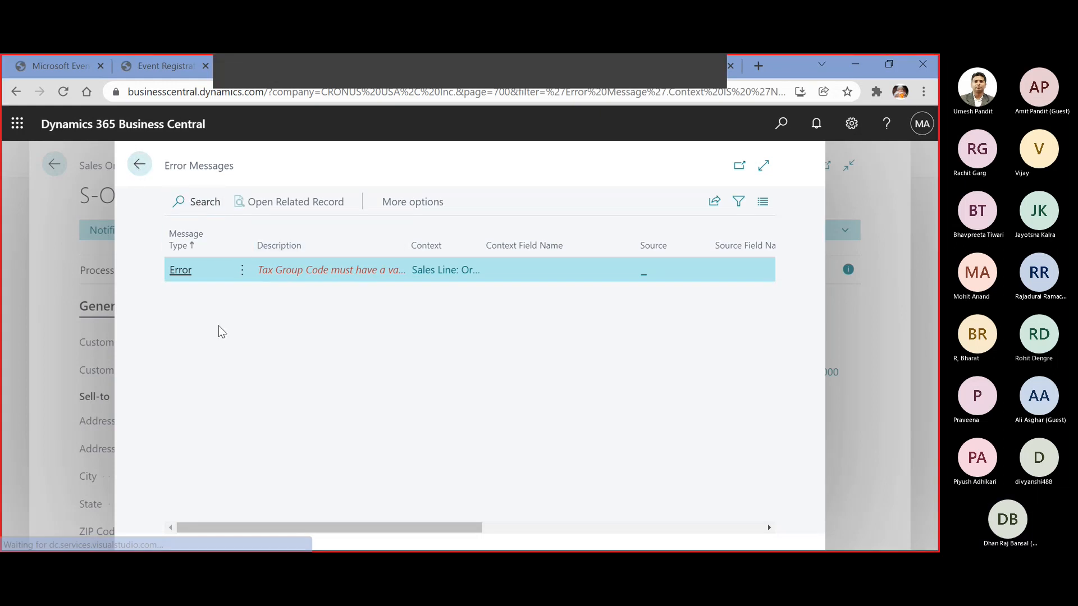
Set the tax group code of the Chair line to FURNITURE
scroll(344, 438, "down", 1)
scroll(344, 438, "down", 8)
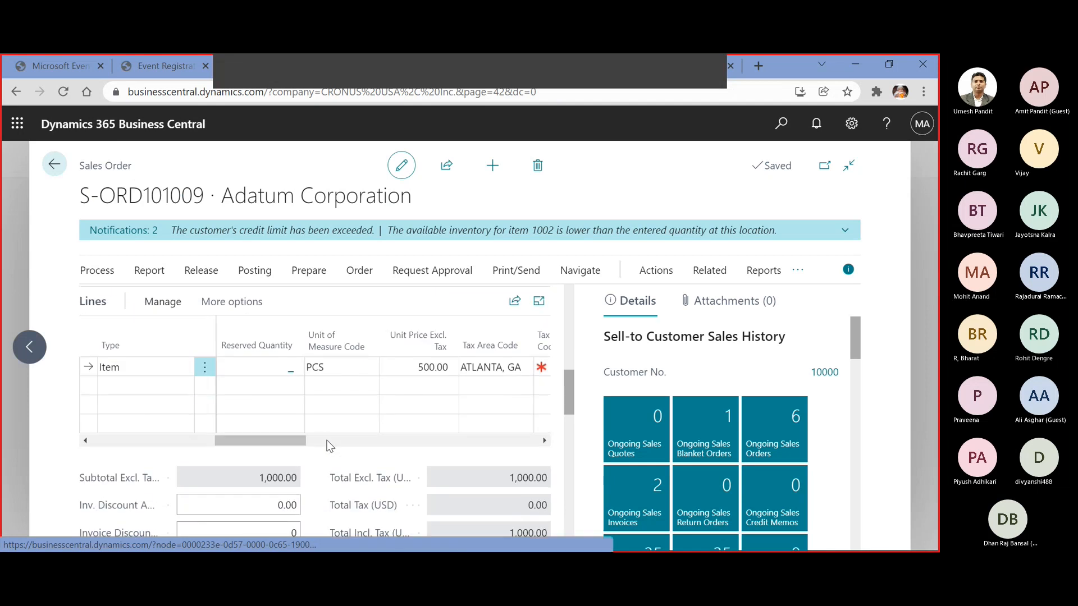
left_click_drag(294, 440, 354, 436)
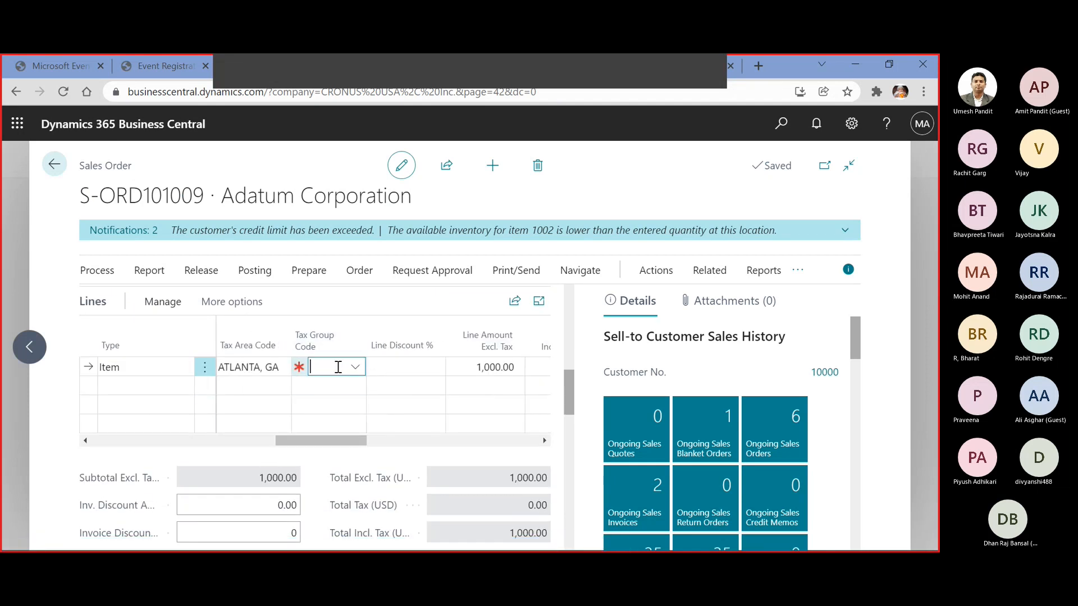
left_click(356, 368)
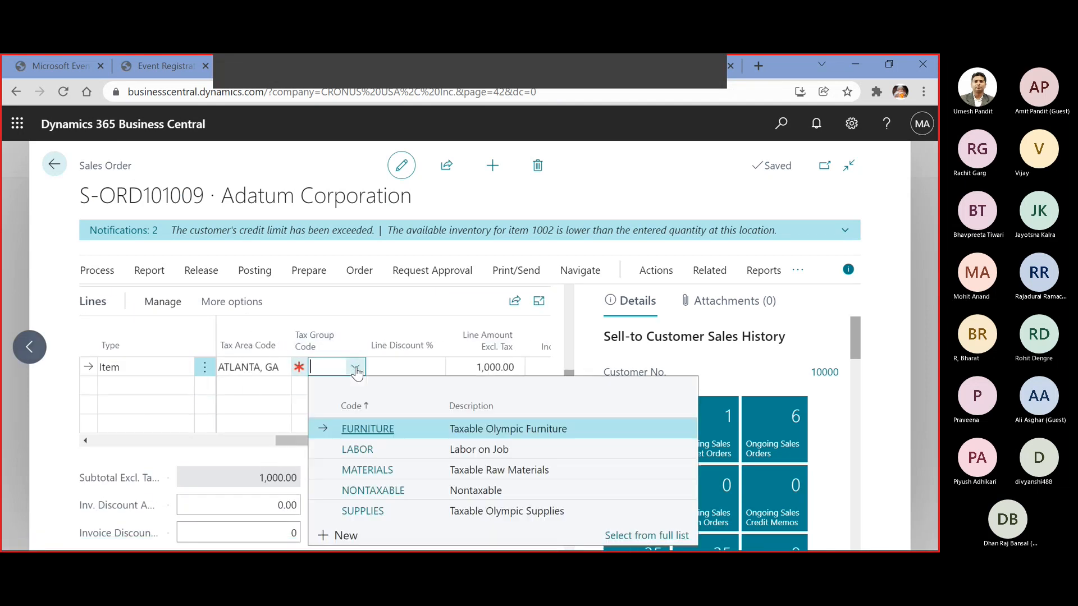
left_click(379, 428)
key("Tab")
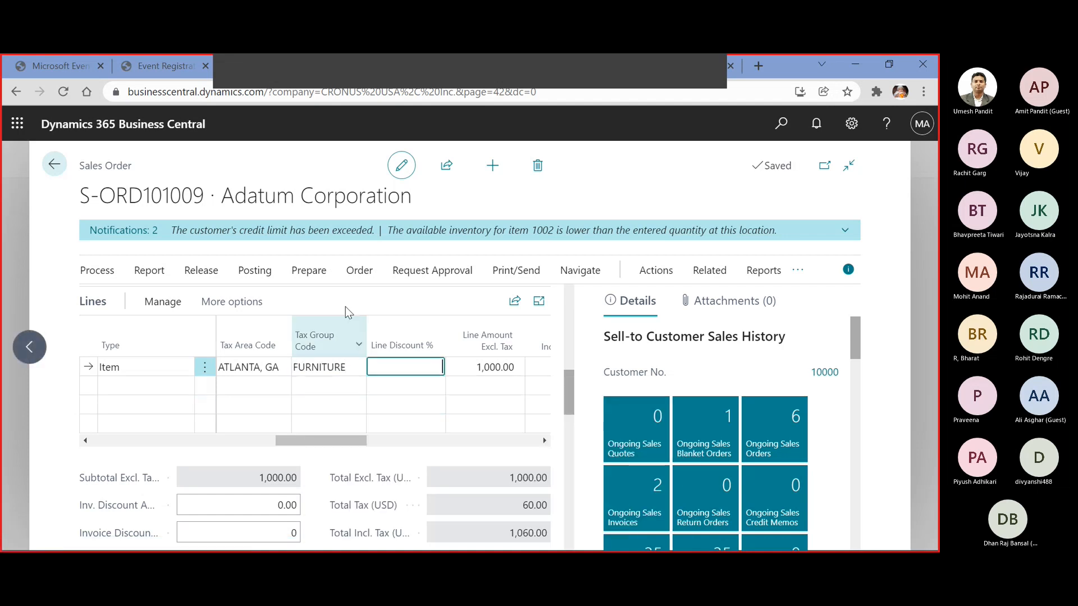
Post the sales order with Ship and Invoice and open the posted invoice
left_click(254, 270)
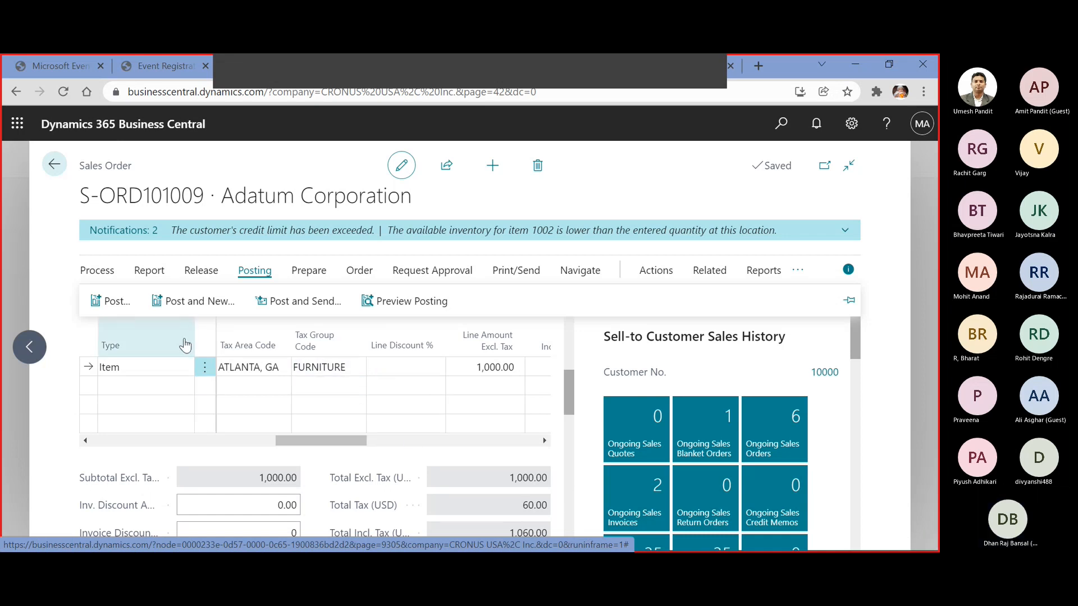
left_click(112, 304)
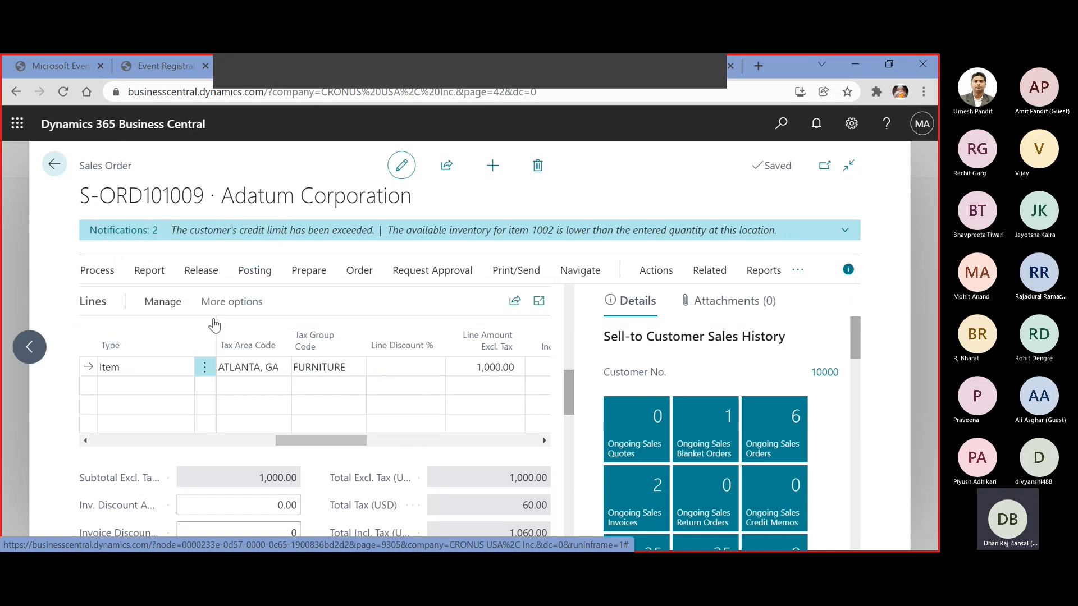
left_click(539, 393)
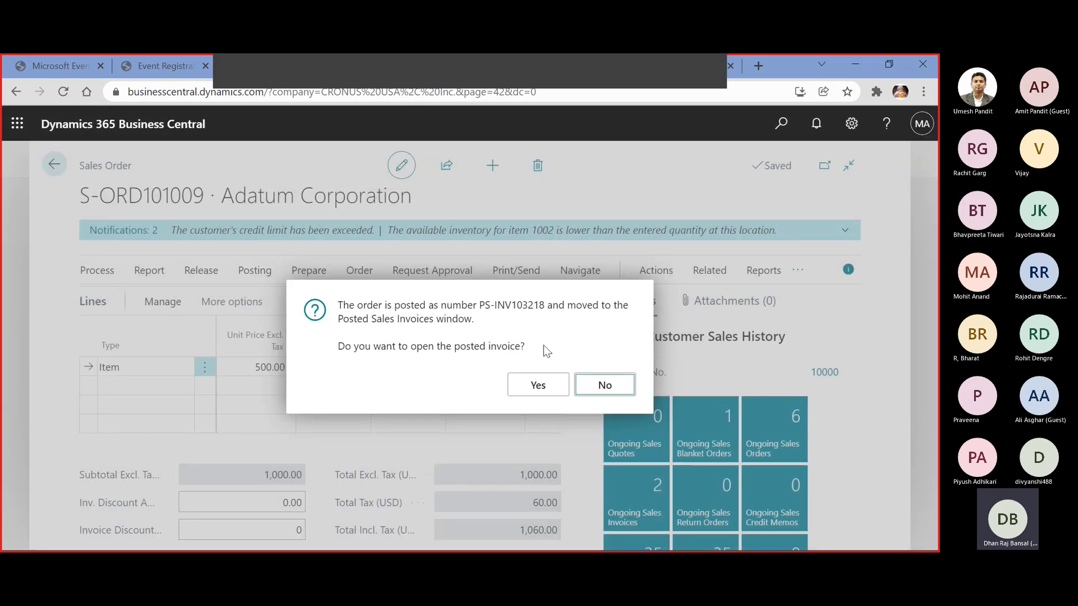
left_click(561, 386)
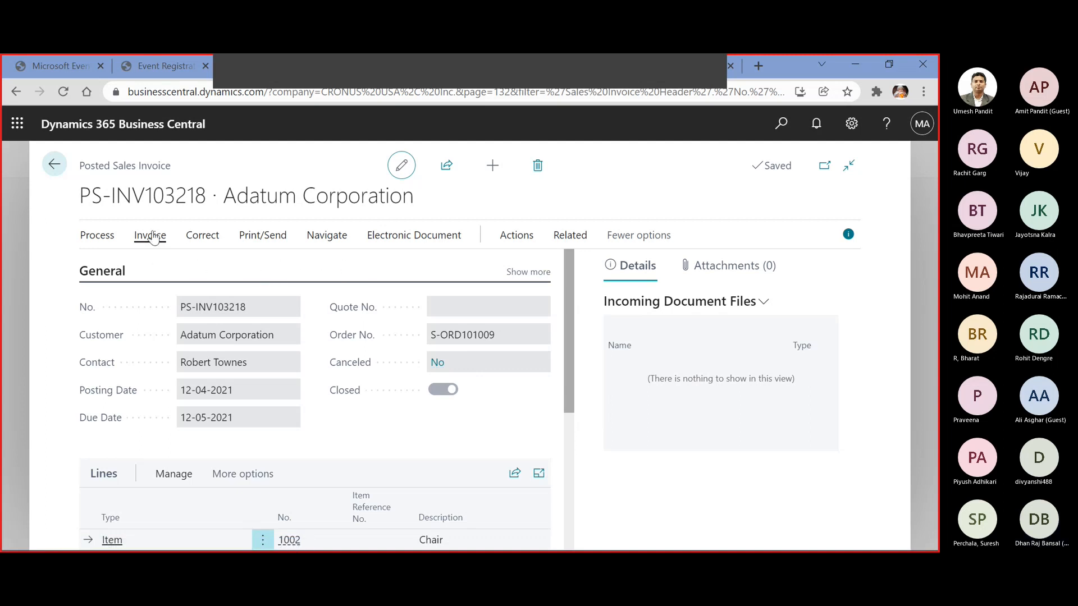
Find the entries related to the posted sales invoice
left_click(569, 238)
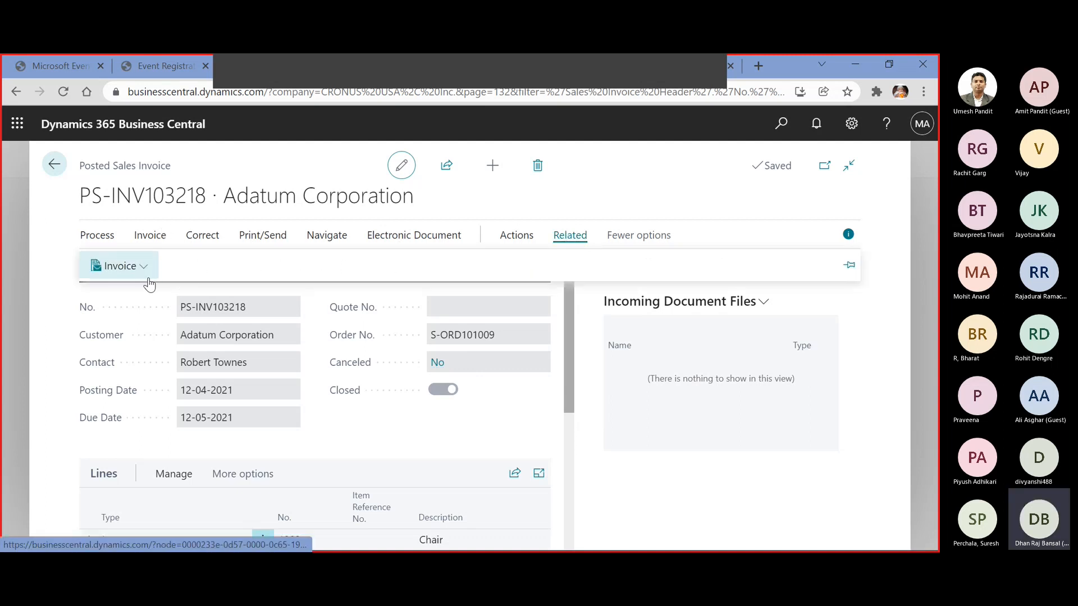
left_click(142, 268)
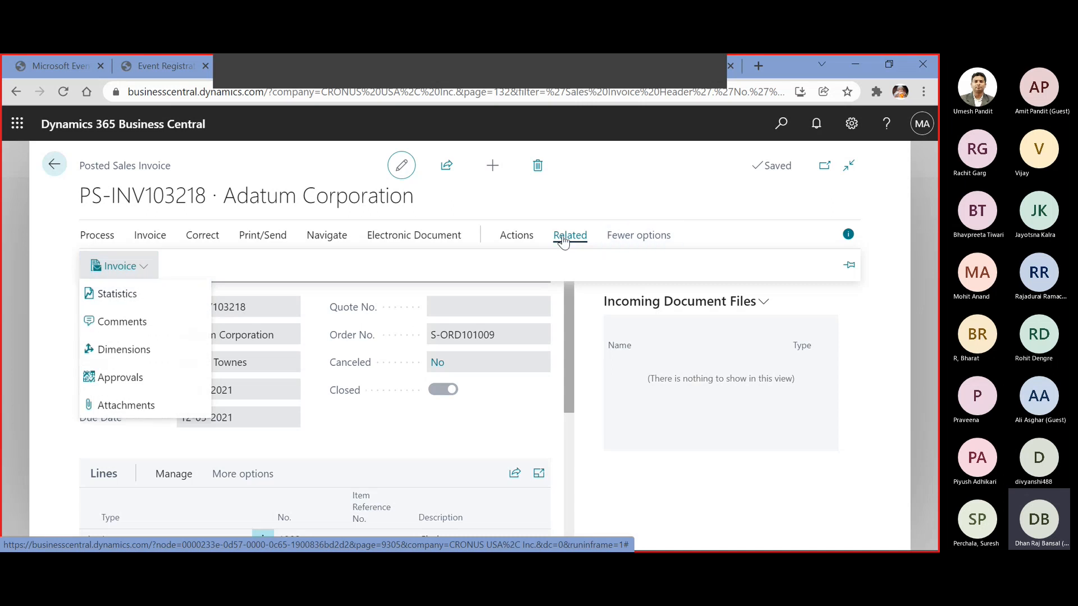
left_click(526, 240)
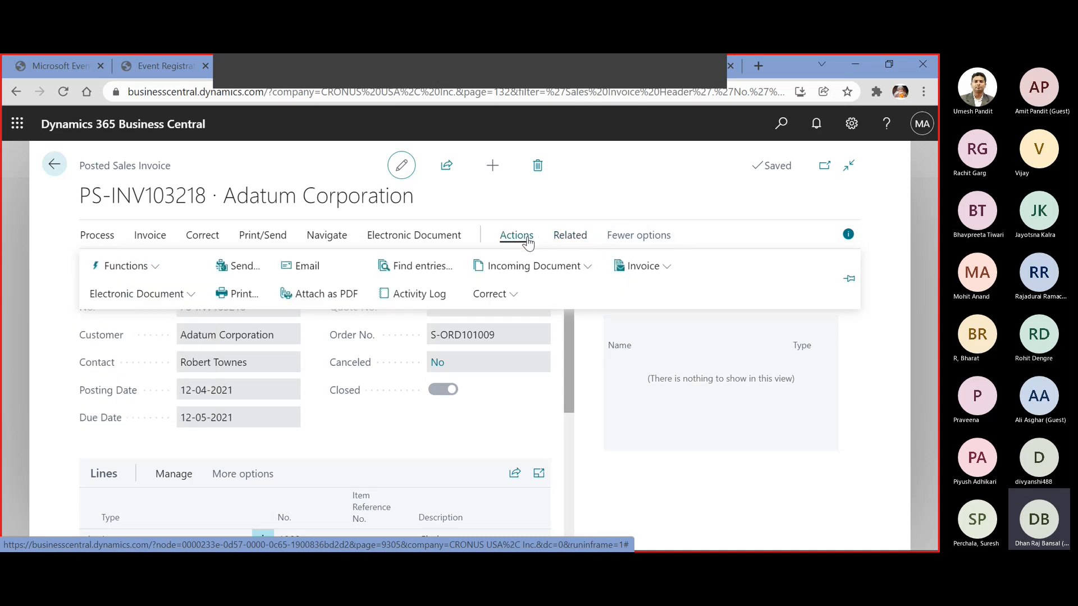
left_click(391, 266)
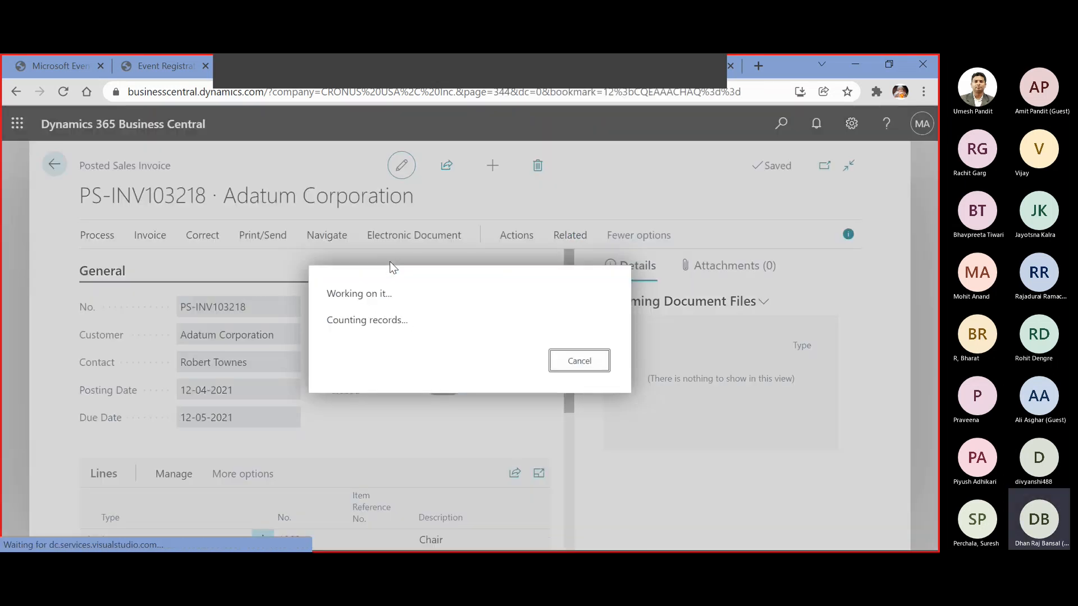
left_click(596, 382)
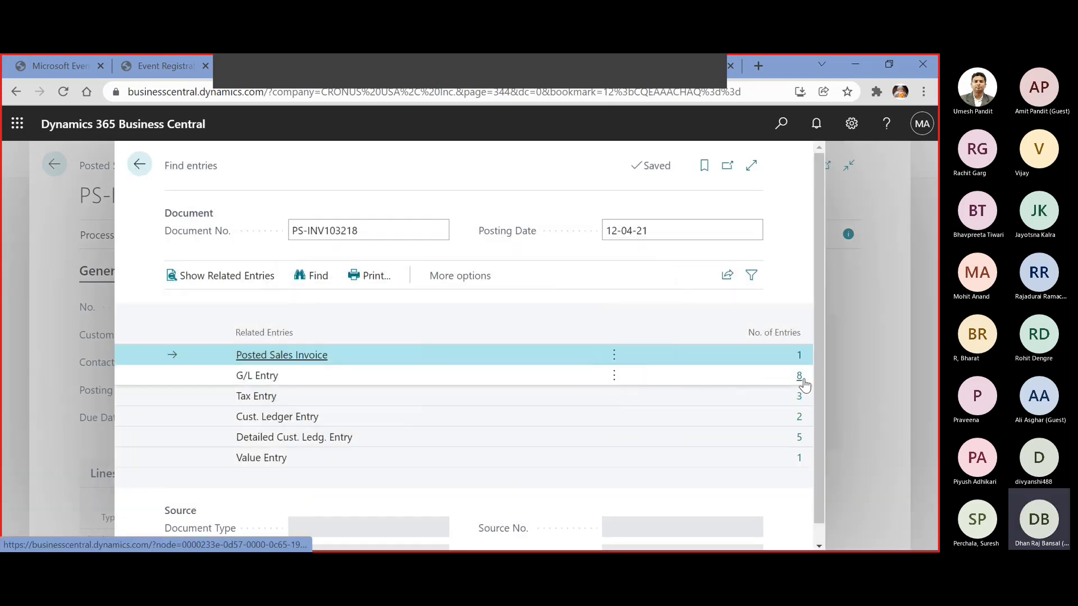
Review the accounts and amounts of the invoice's G/L entries, and return to the related entries
left_click(799, 377)
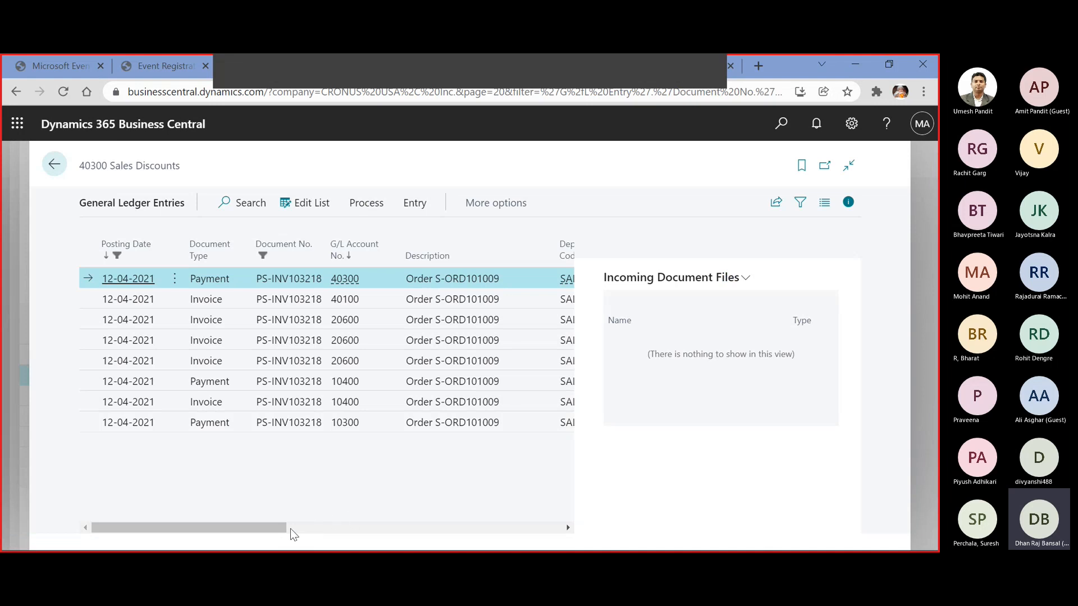
left_click_drag(284, 530, 497, 521)
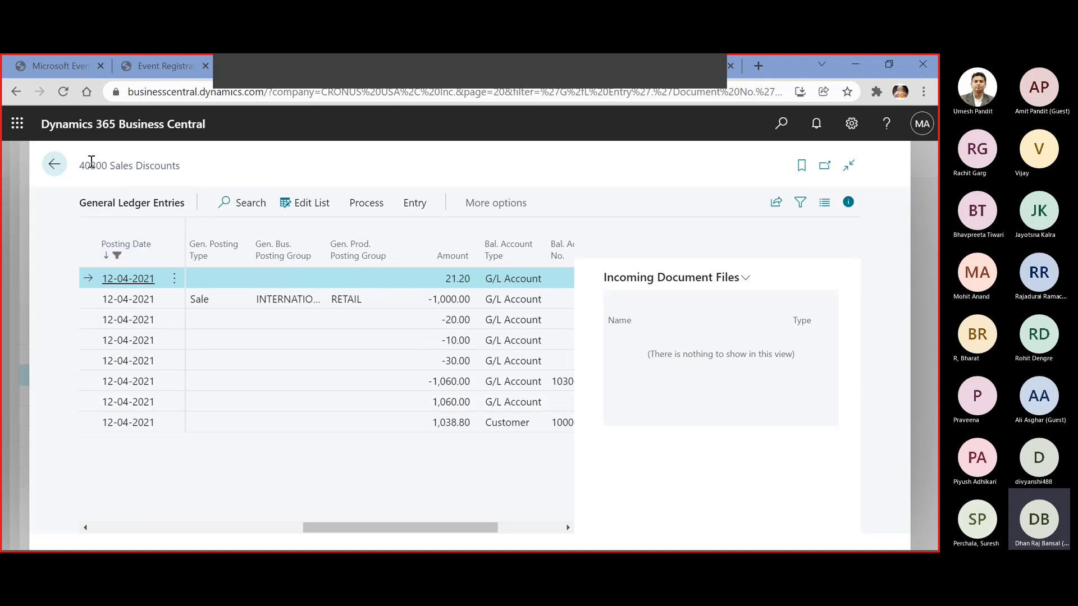
left_click(55, 165)
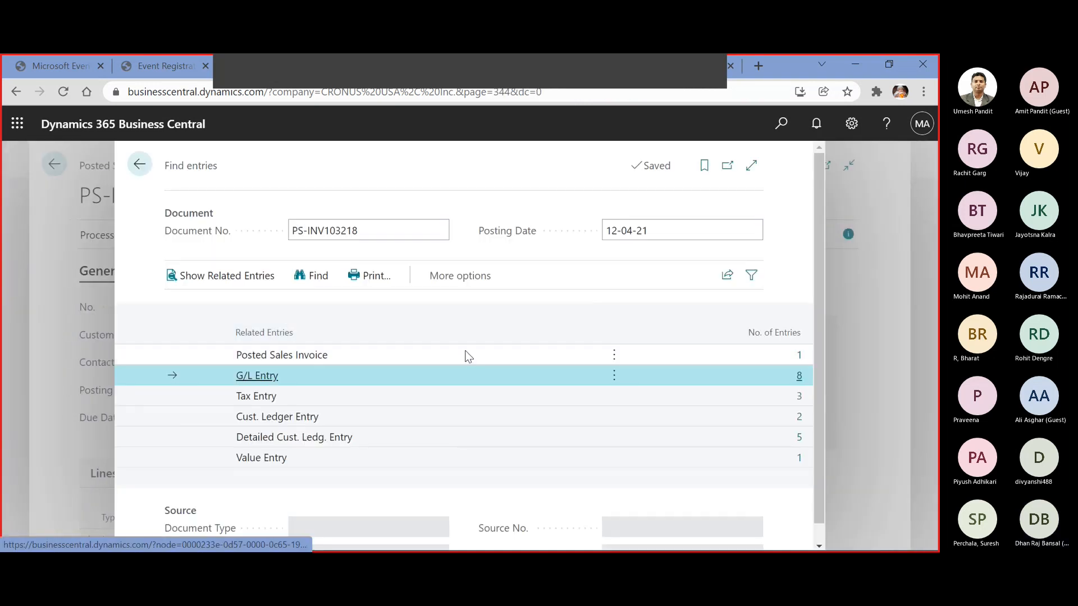
Examine the original, current and remaining amounts of the invoice's payment and invoice customer ledger entries
left_click(798, 418)
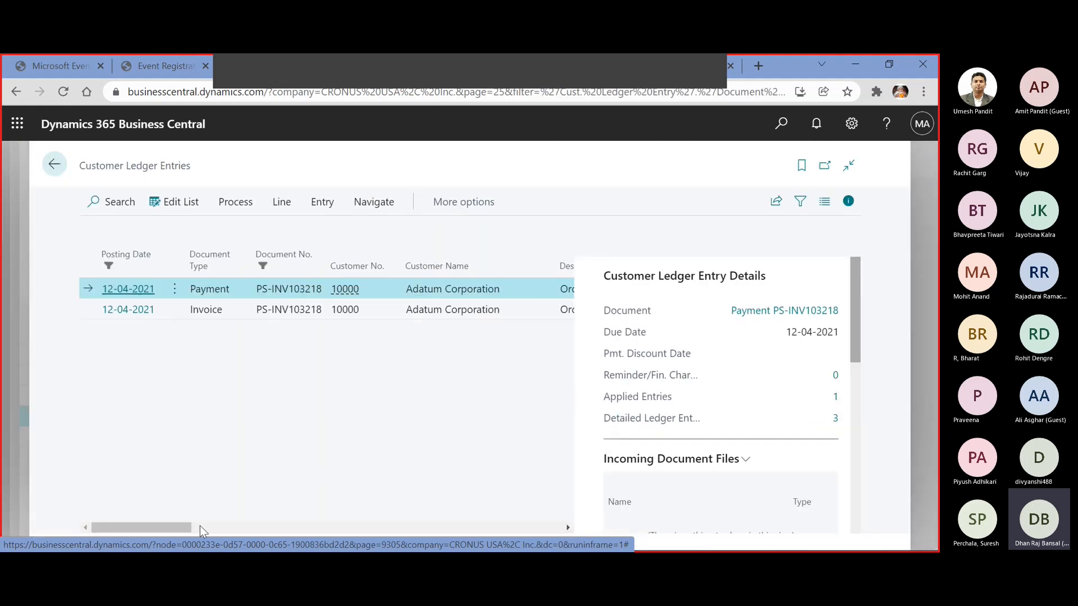
left_click(211, 312)
left_click(217, 290)
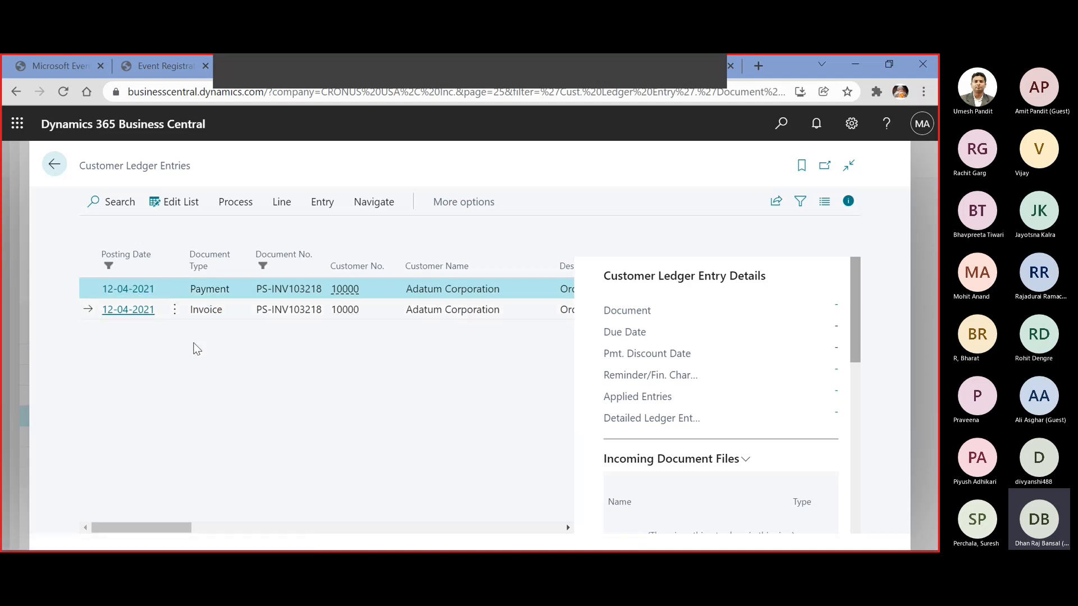
left_click_drag(176, 525, 290, 512)
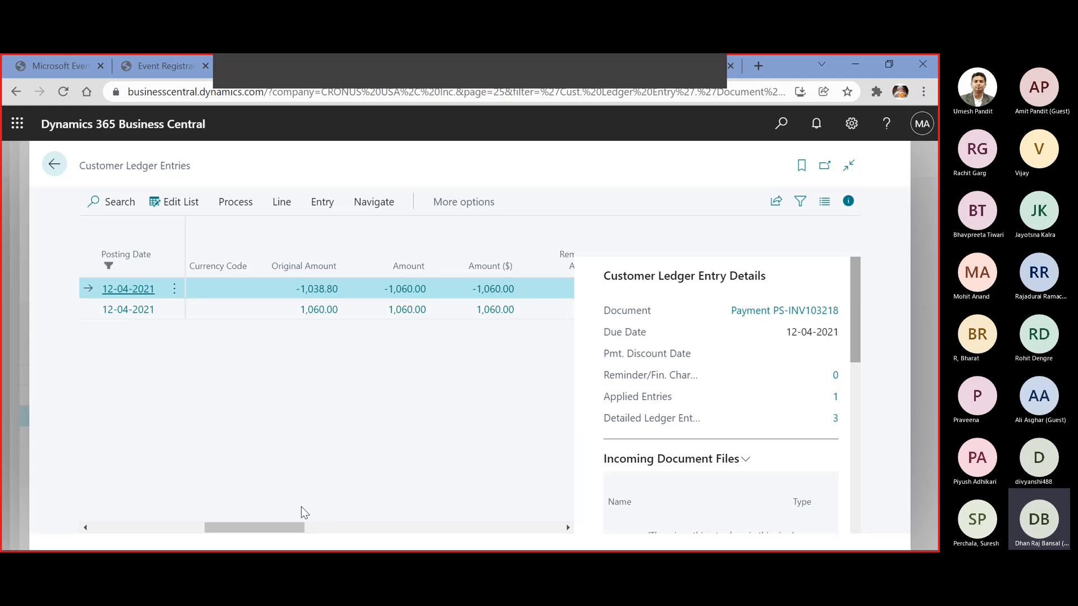
mouse_move(278, 528)
left_mouse_down()
mouse_move(349, 528)
mouse_move(236, 528)
mouse_move(287, 527)
left_mouse_up()
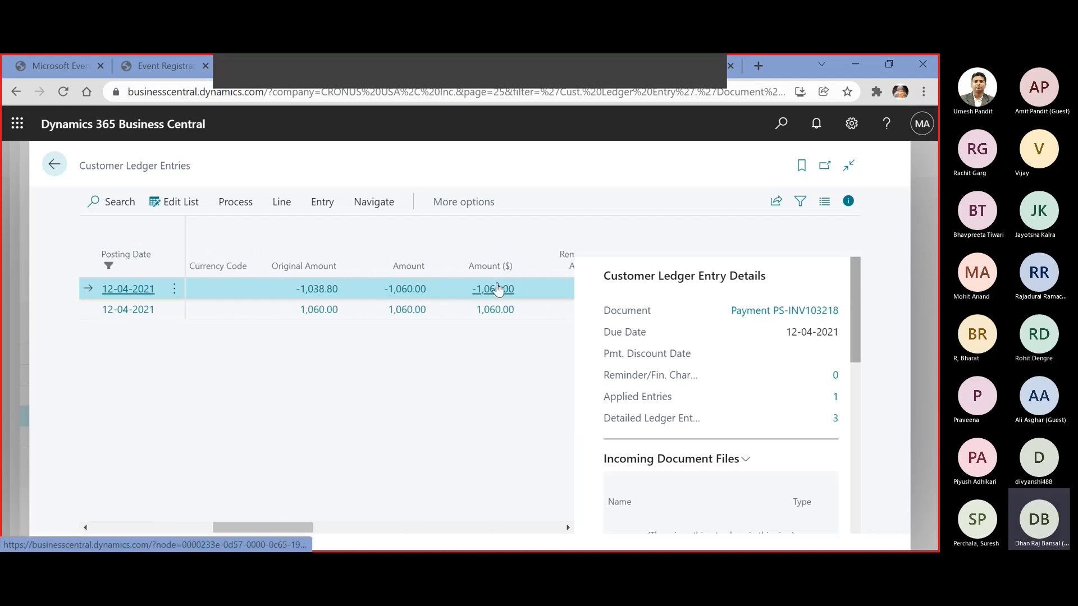
mouse_move(297, 527)
left_mouse_down()
mouse_move(366, 527)
mouse_move(303, 528)
left_mouse_up()
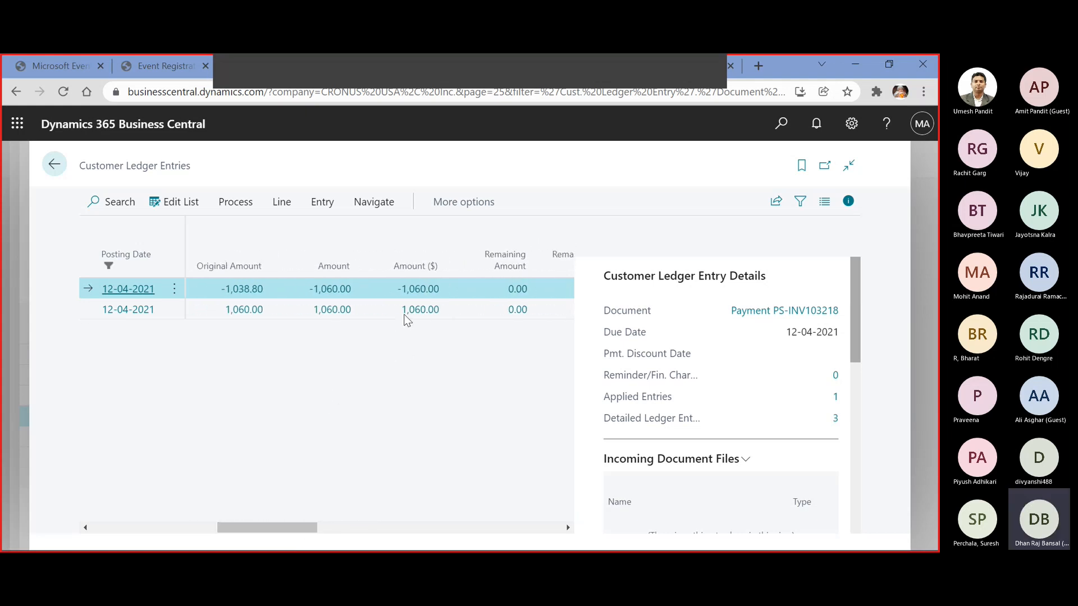
Check the detailed customer ledger entries behind the payment amount, and return to the posted sales invoice
left_click(429, 288)
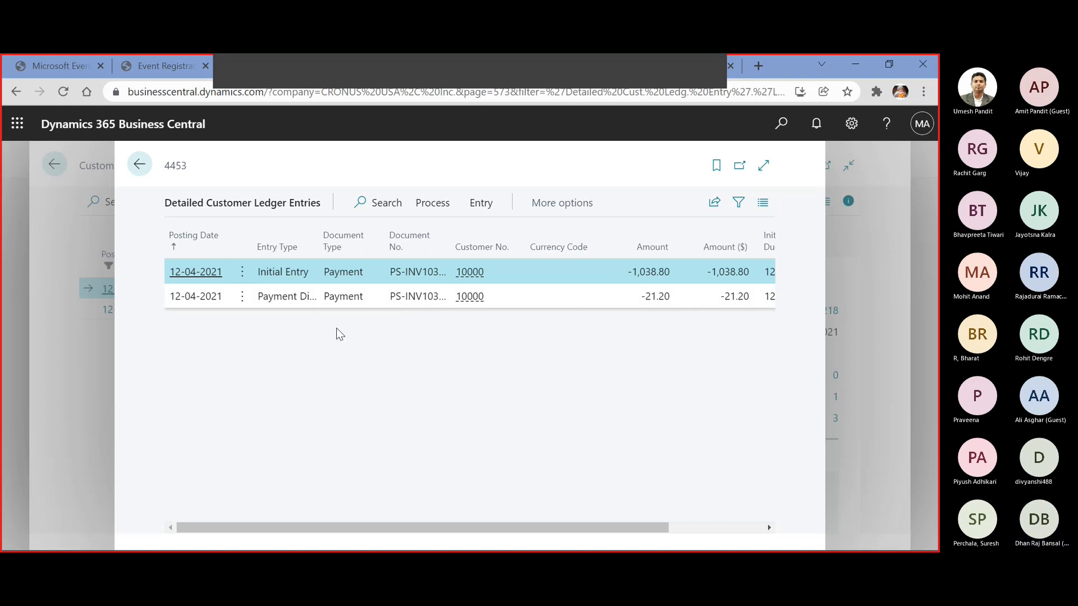
left_click(142, 168)
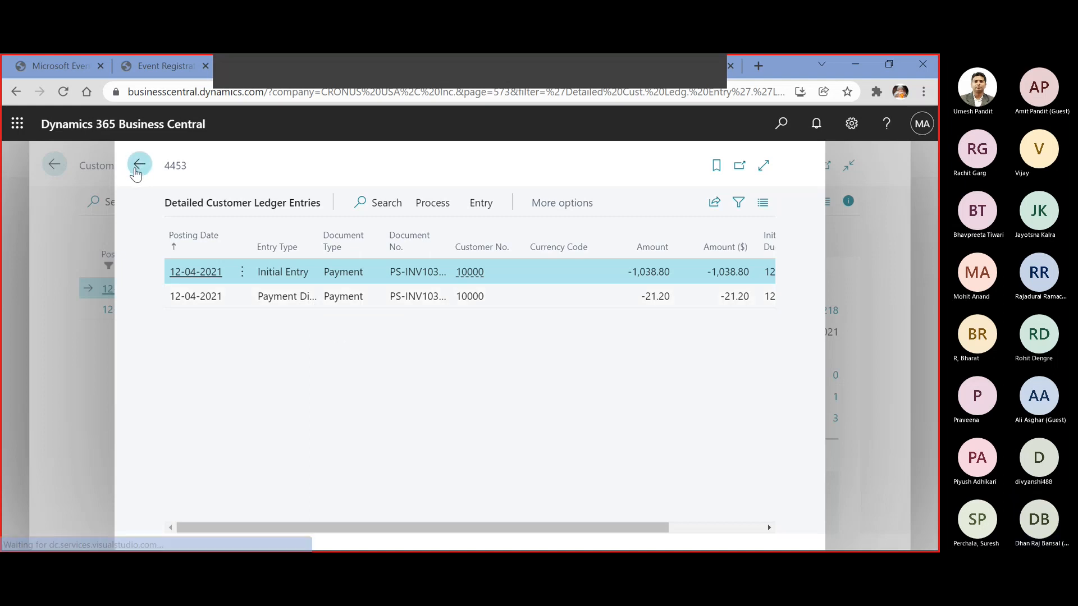
left_click(55, 172)
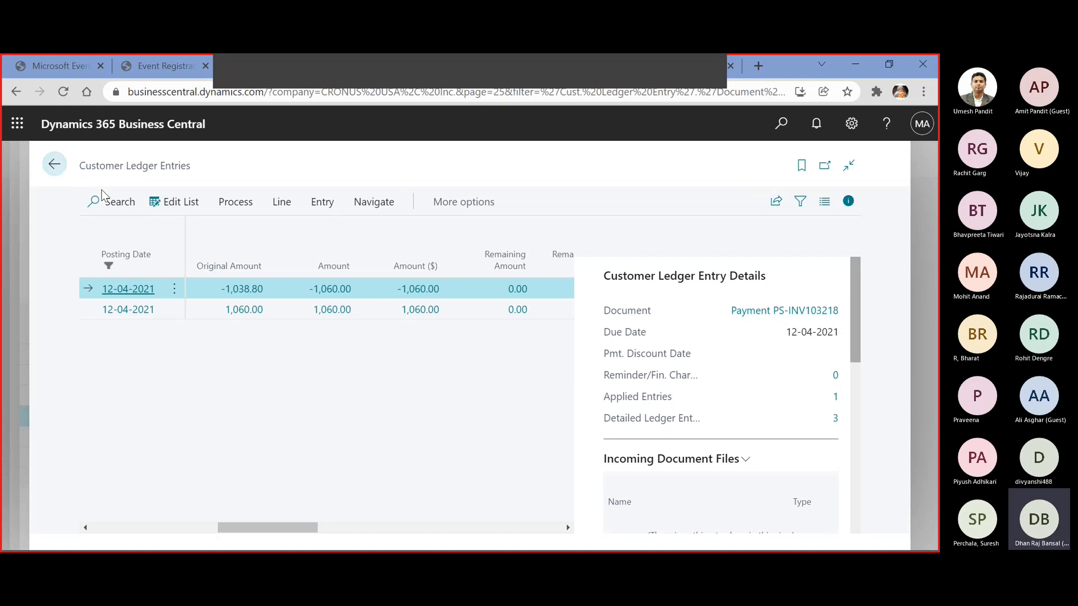
left_click(141, 166)
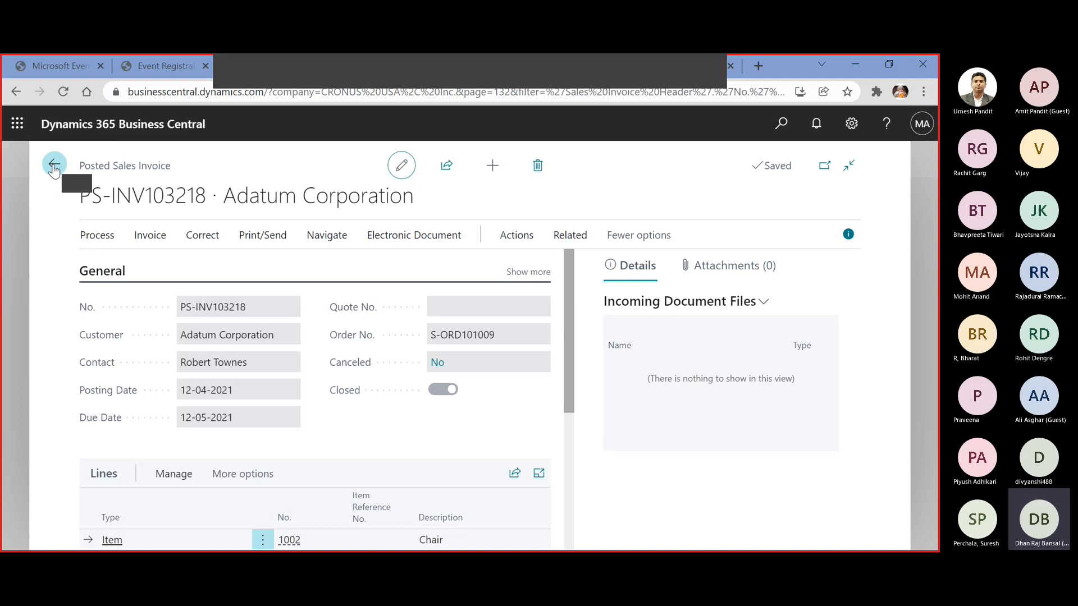
Try to correct the posted sales invoice with the Correct function
left_click(193, 244)
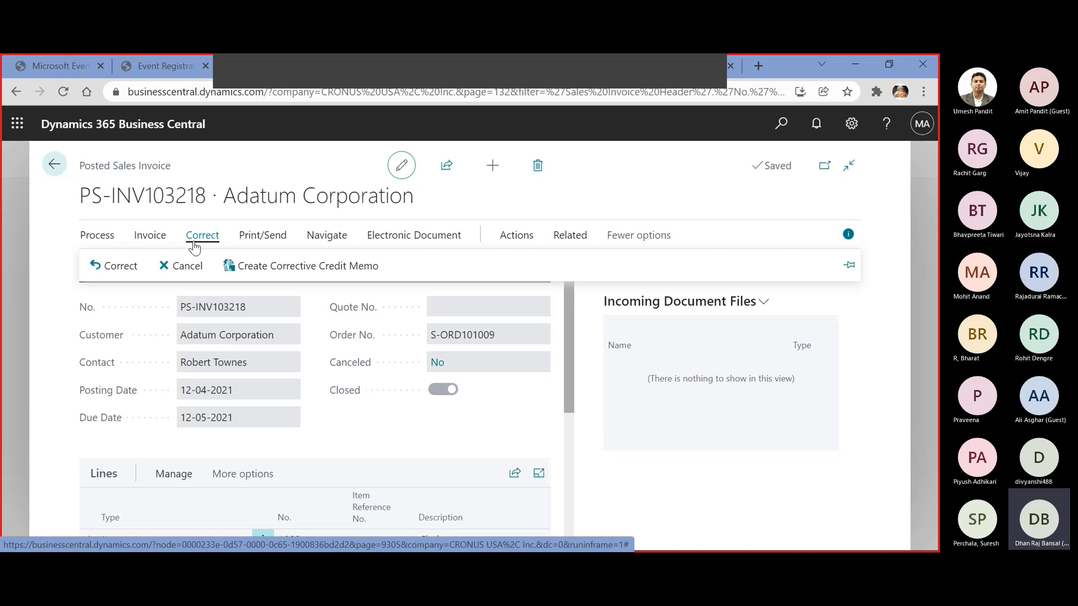
left_click(113, 266)
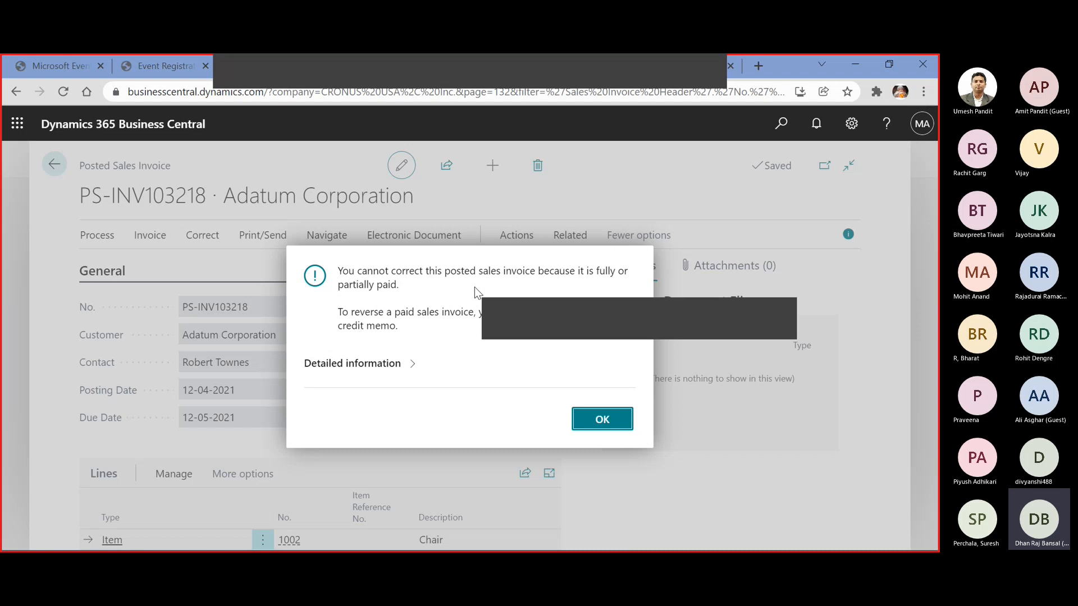
Leave the posted invoice, find the Posted Sales Invoices list, and open Adatum Corporation's invoice due 27-05-2021
left_click(599, 419)
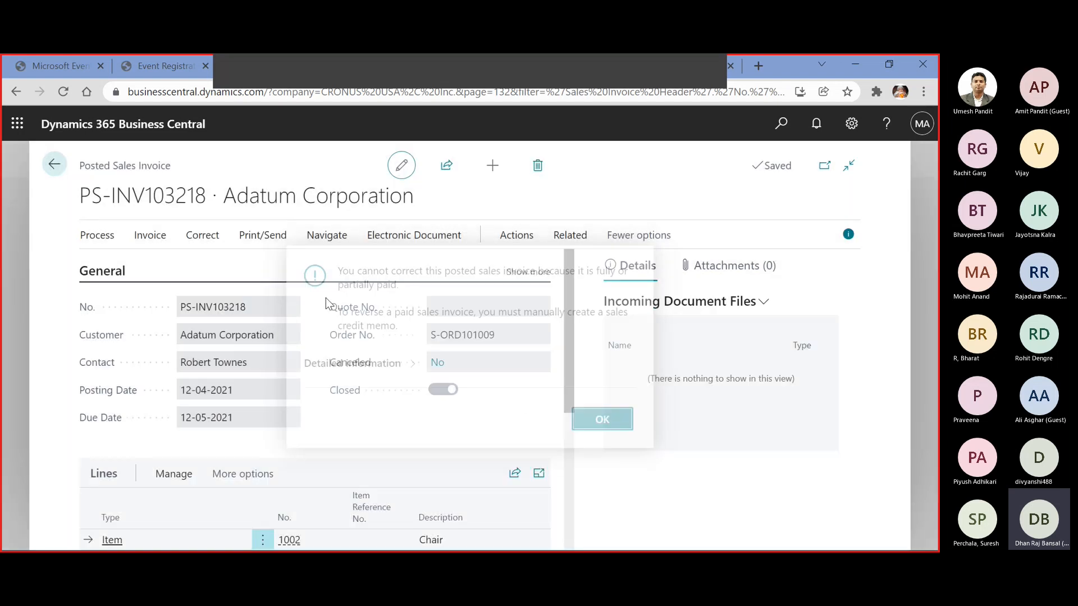
left_click(54, 164)
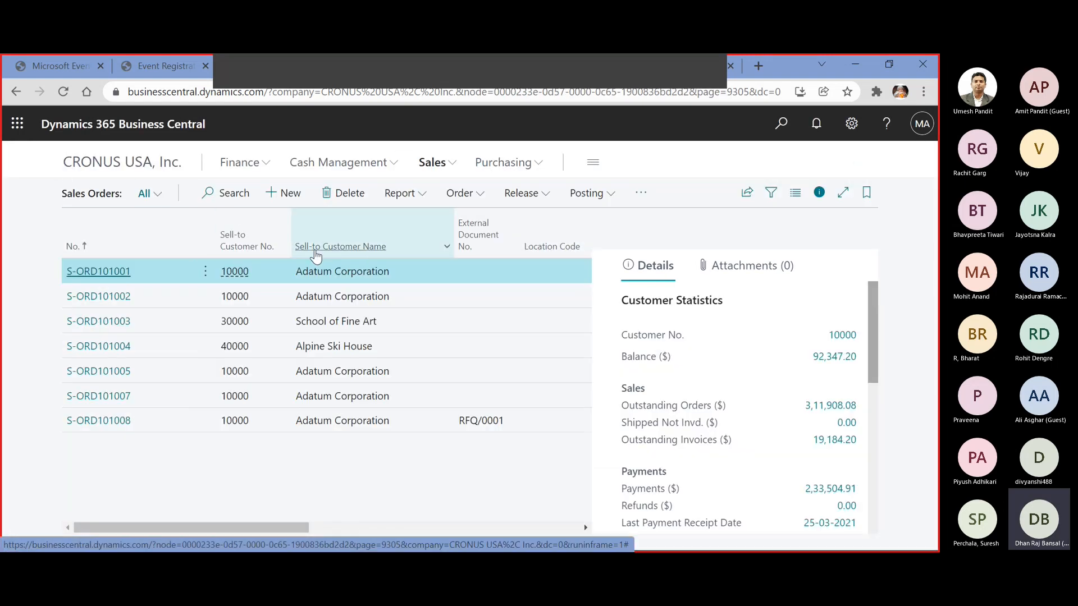
left_click(786, 126)
type("POSTED")
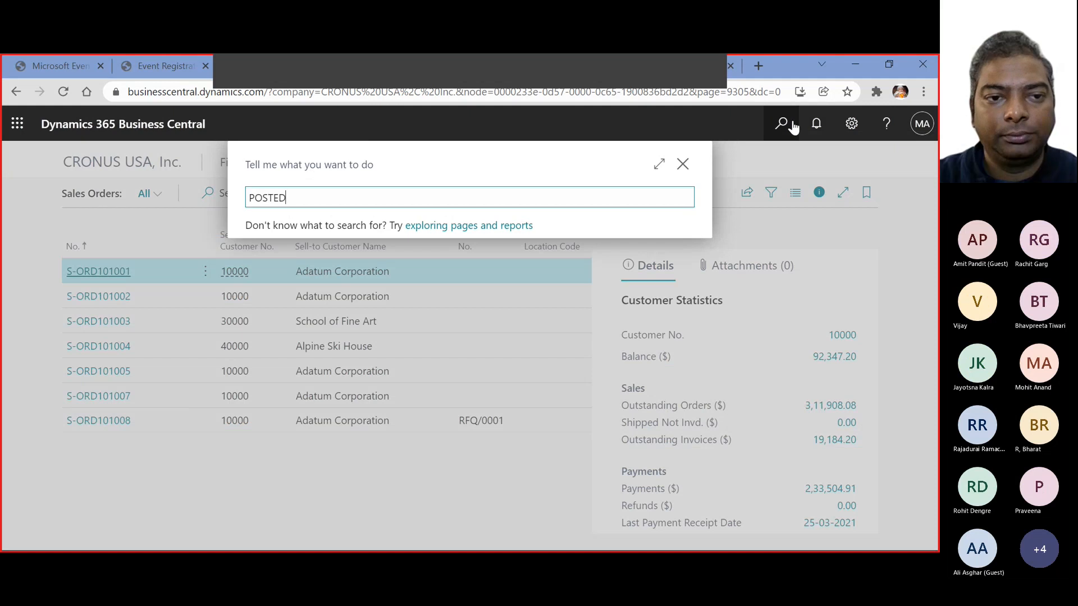
type(" SALES IN")
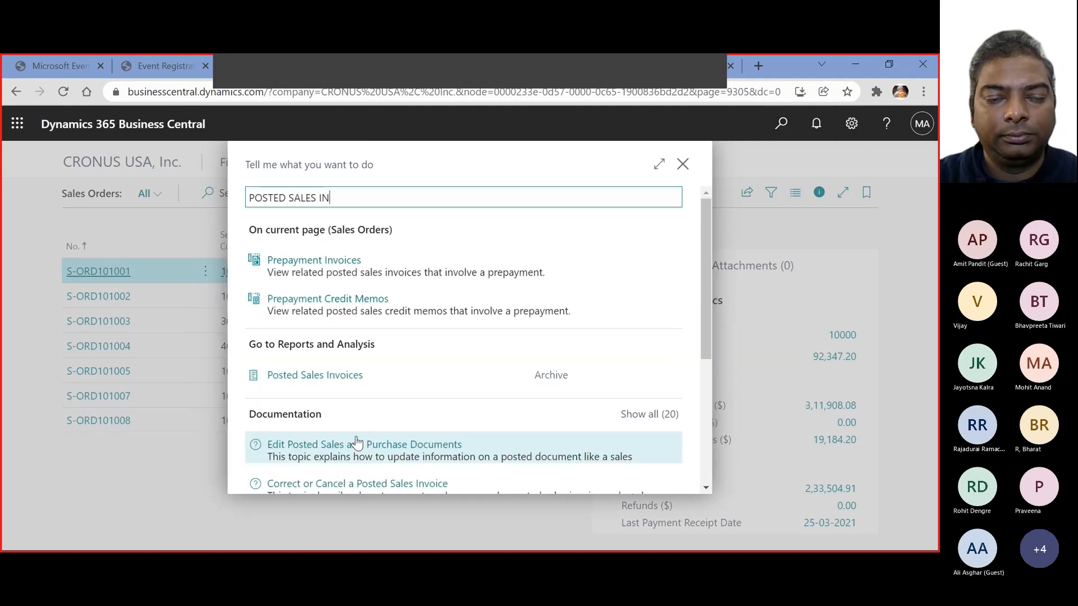
left_click(340, 379)
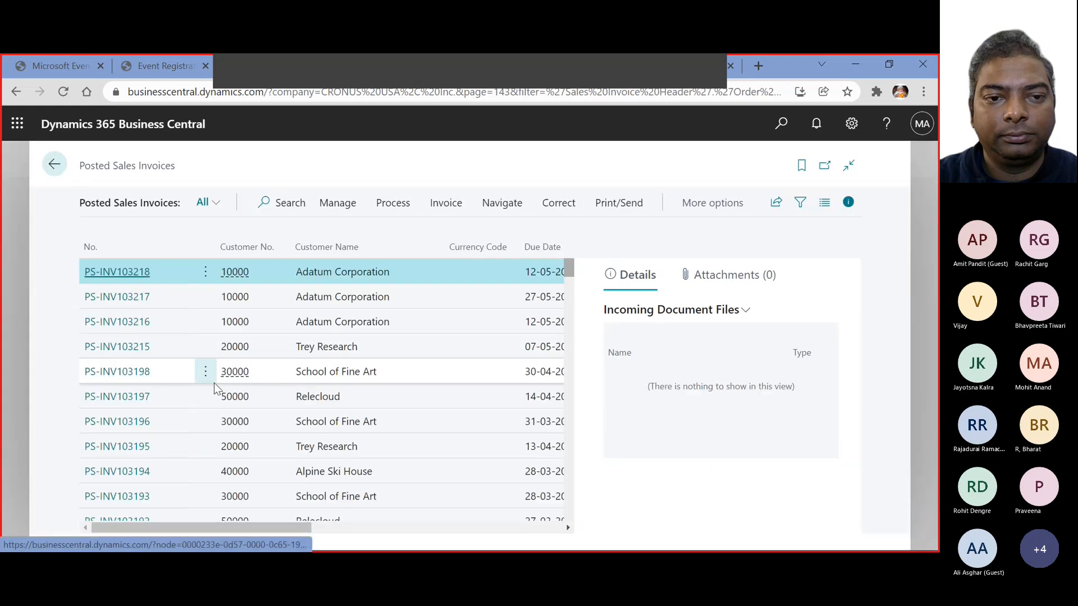
left_click(132, 302)
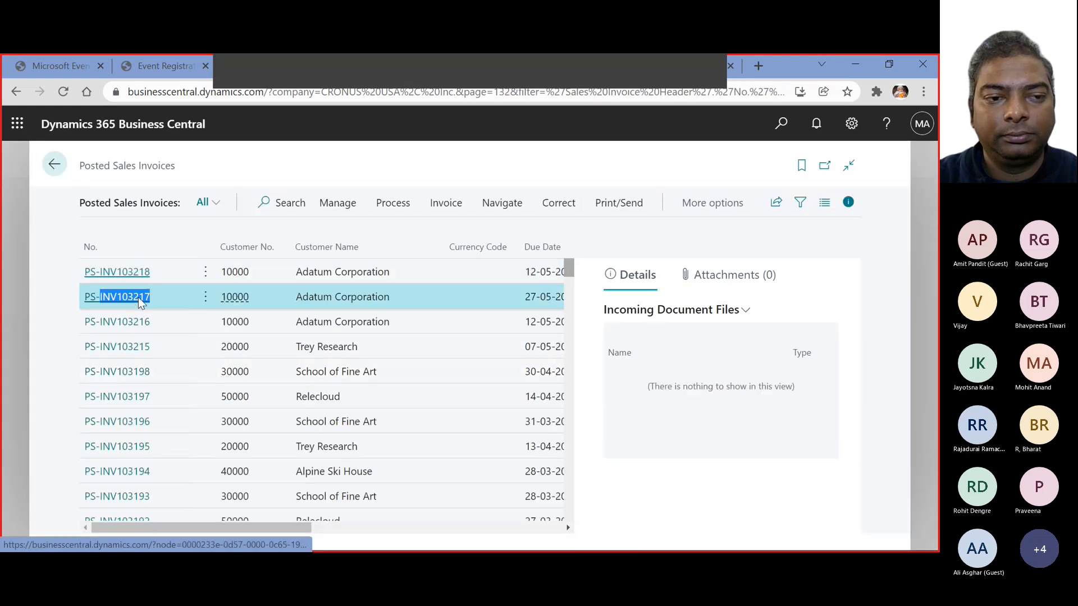
Check the posted invoice's lines and totals, and correct the invoice so it is canceled and its sales order reopens
scroll(422, 363, "down", 4)
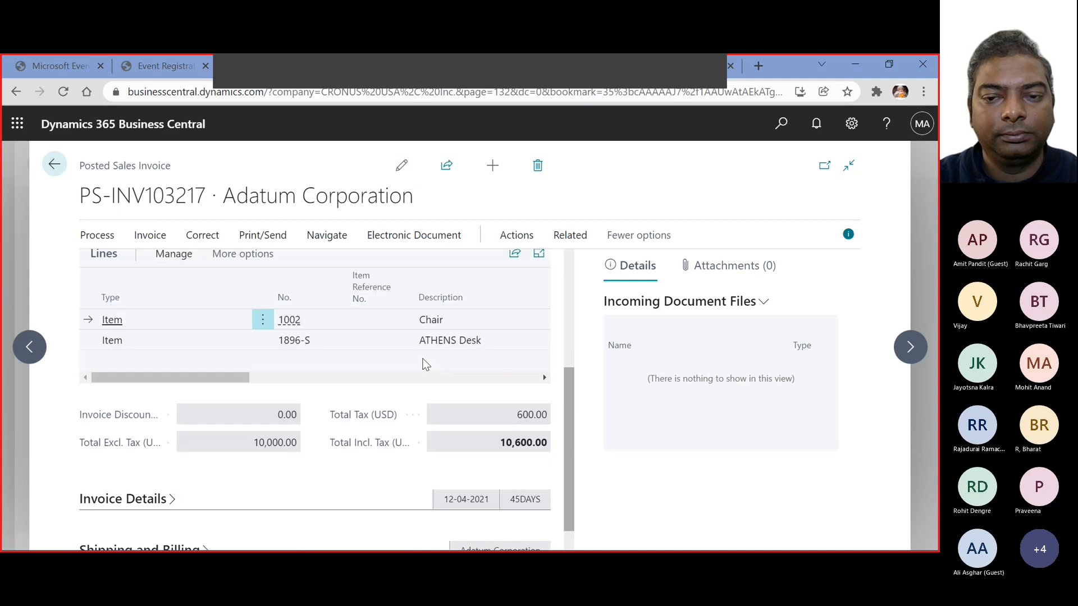
scroll(423, 363, "up", 4)
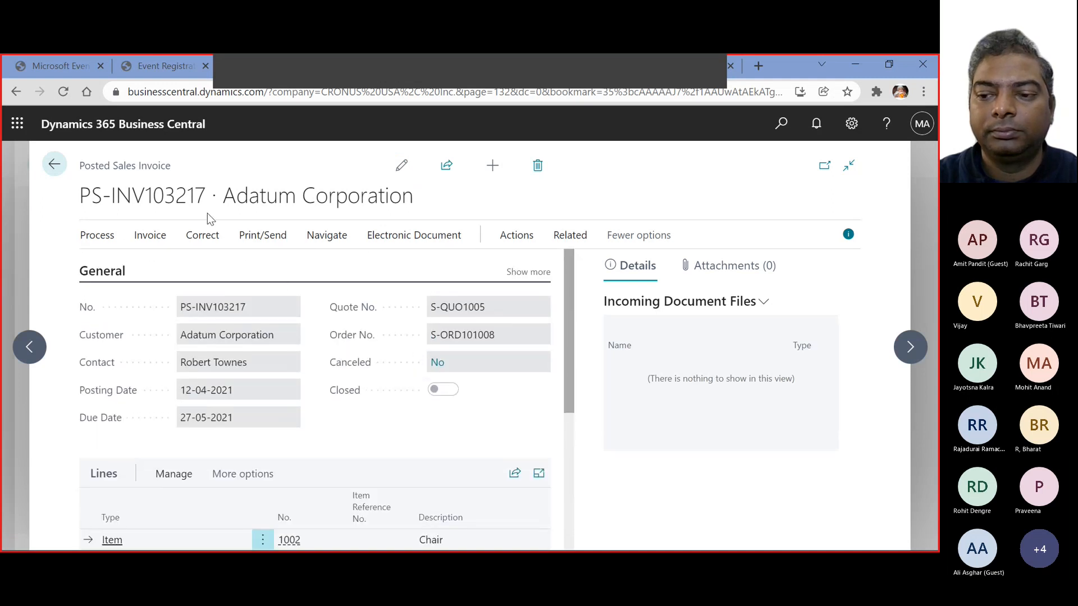
left_click(203, 235)
left_click(117, 267)
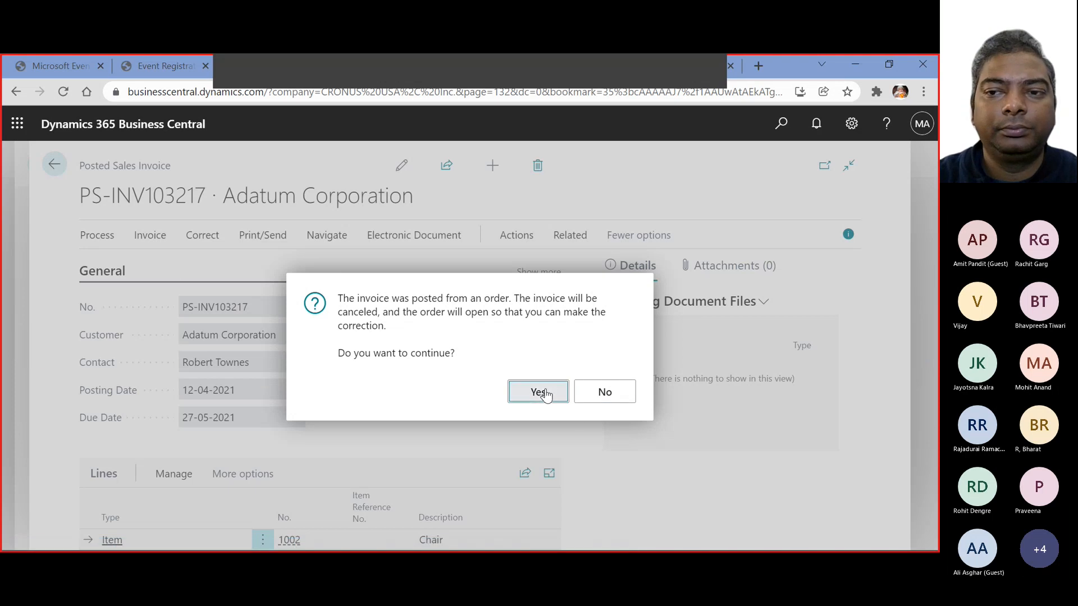
left_click(525, 391)
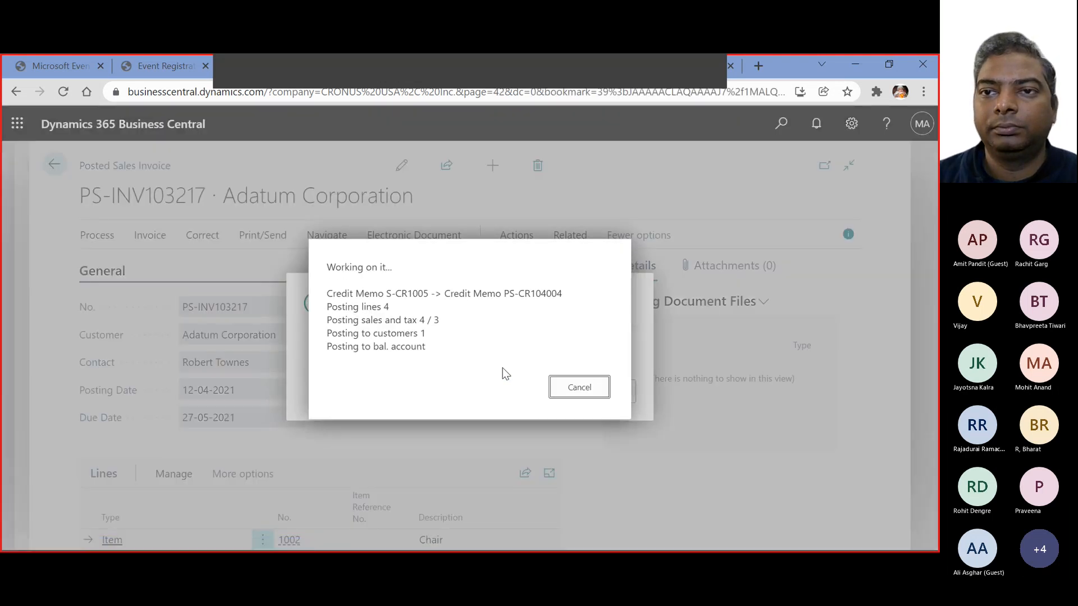
Review the shipped and invoiced quantities on the reopened sales order's lines, and return to the sales orders list
scroll(480, 359, "down", 5)
scroll(479, 358, "down", 4)
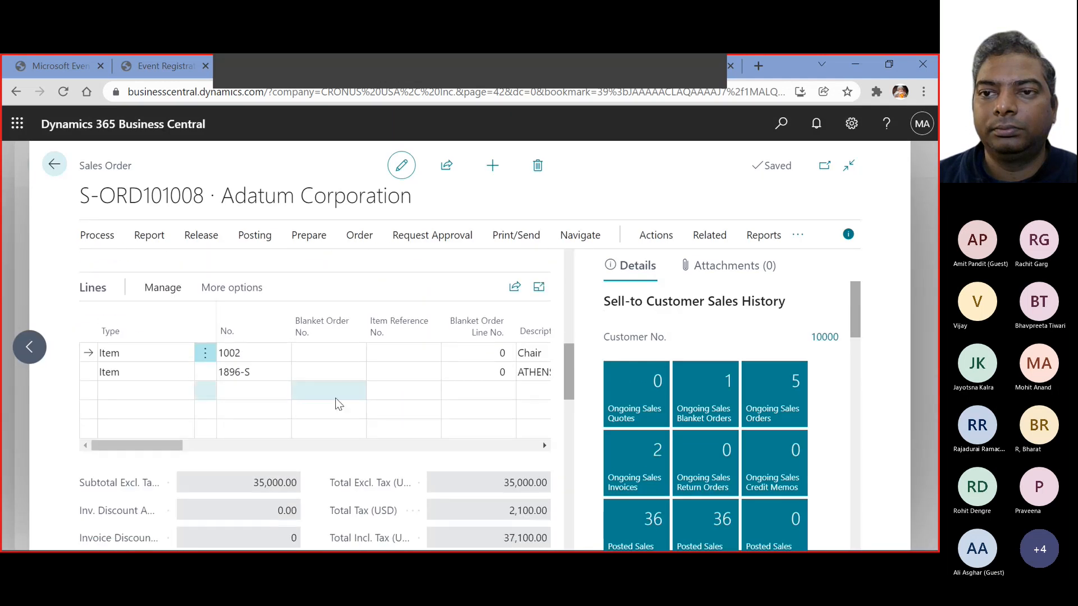
left_click_drag(169, 445, 425, 433)
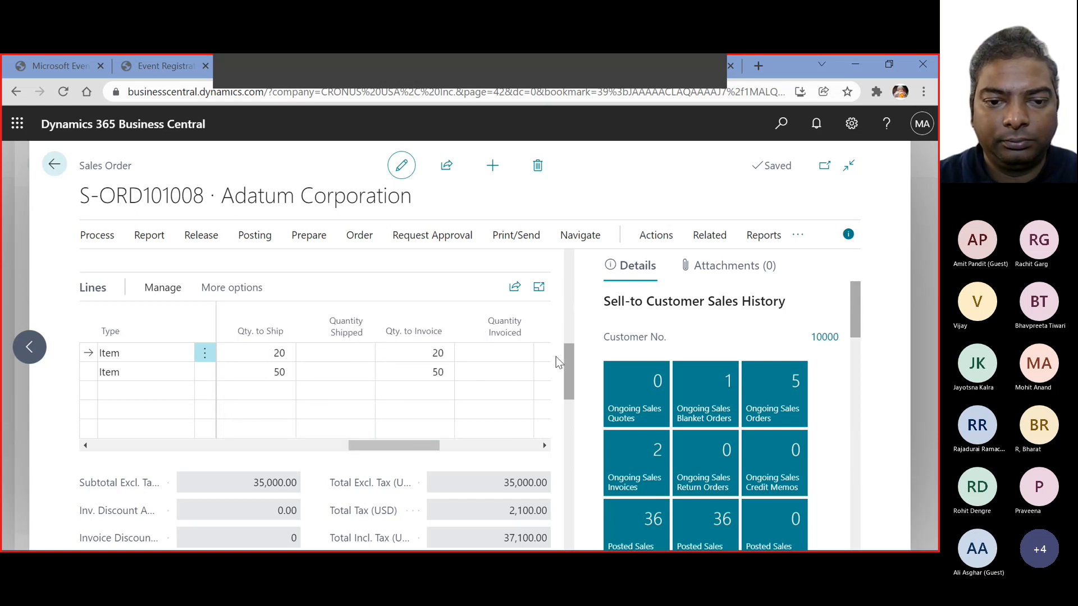
left_click(492, 356)
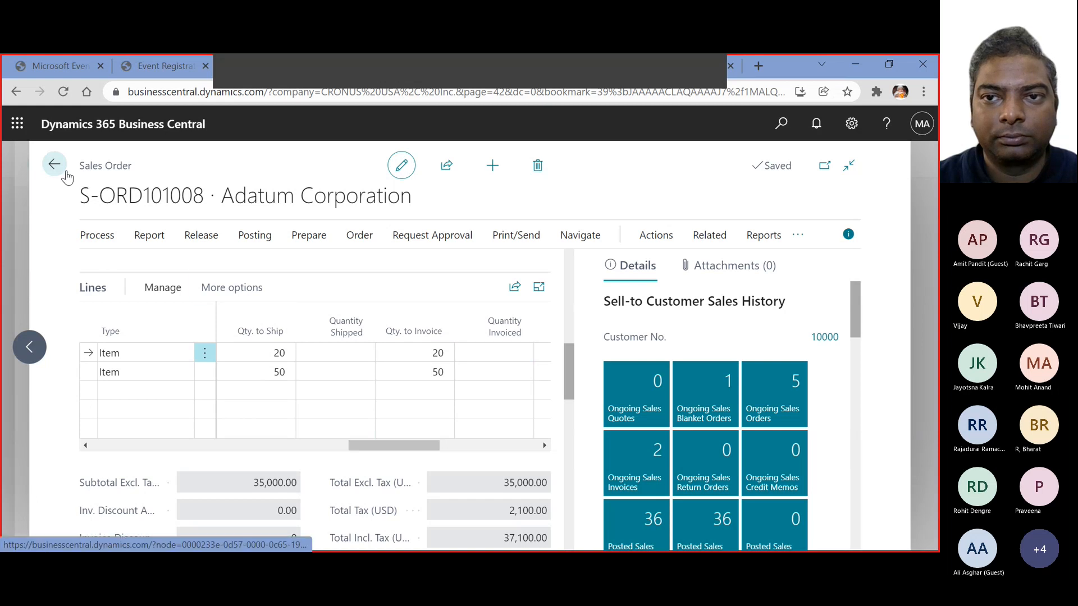
left_click(61, 168)
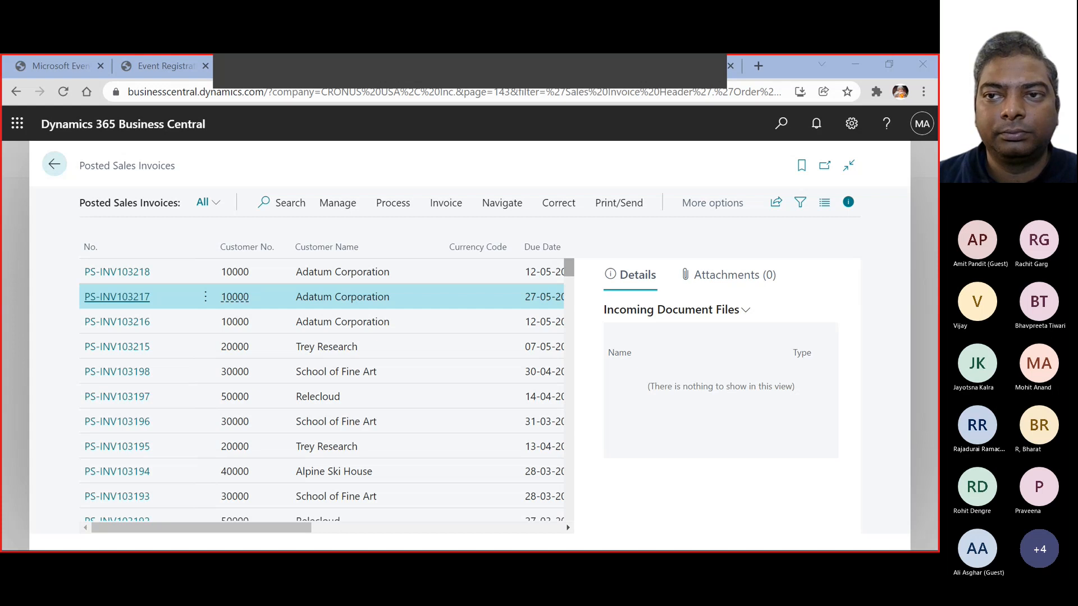
left_click(262, 170)
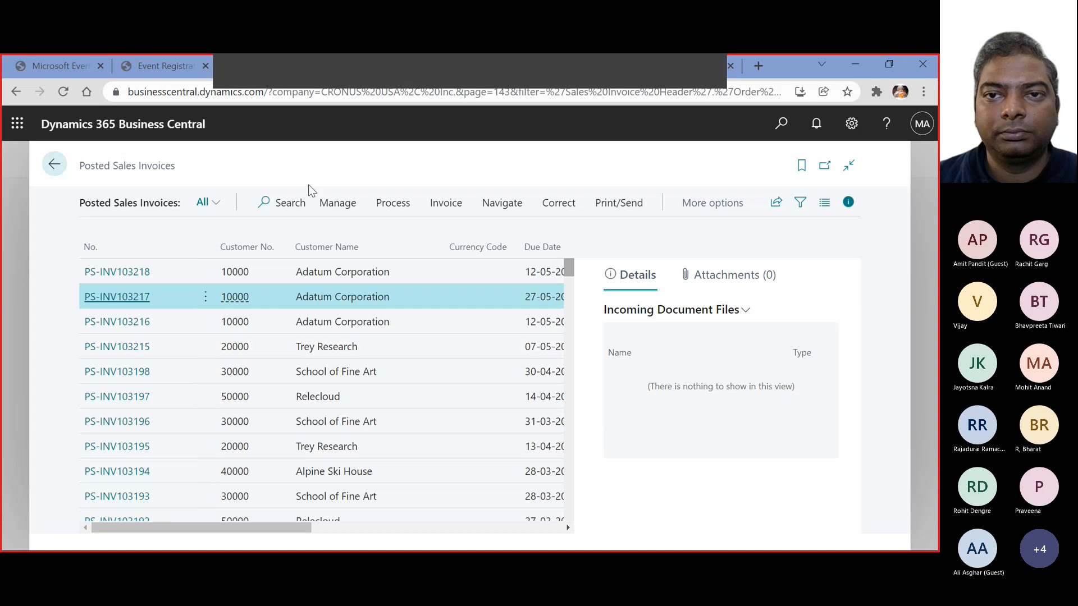
left_click(52, 167)
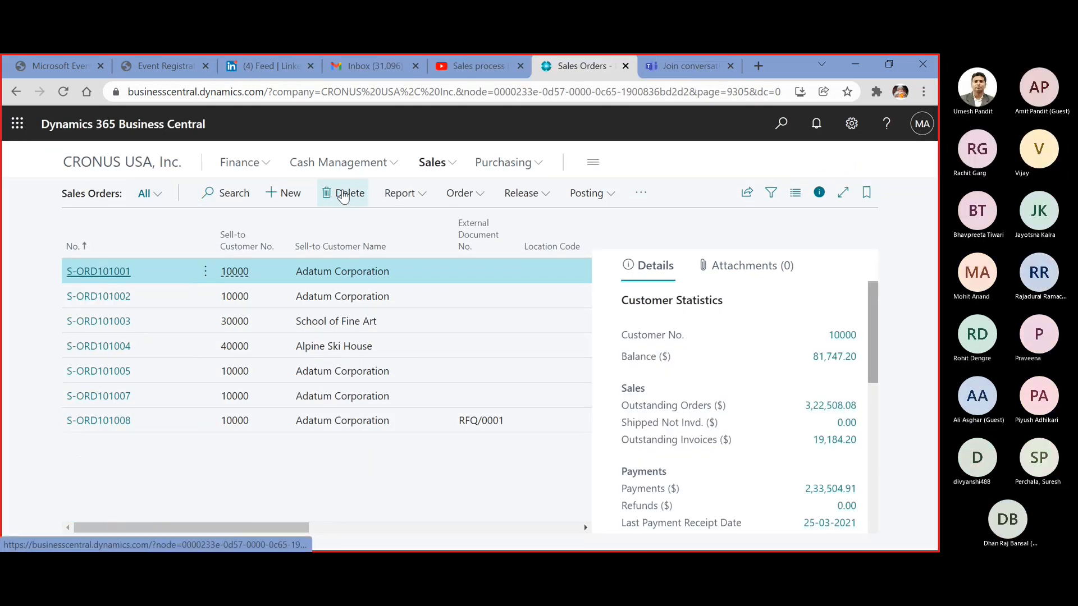
Create a new sales invoice with the additional General fields shown, and select Adatum Corporation by its customer number
left_click(431, 162)
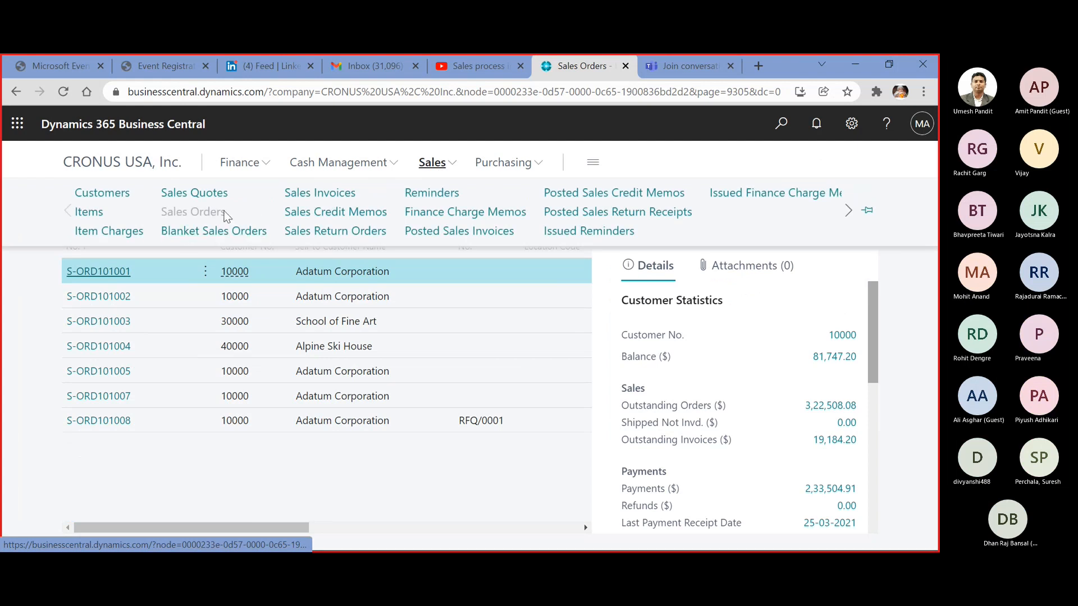
left_click(347, 197)
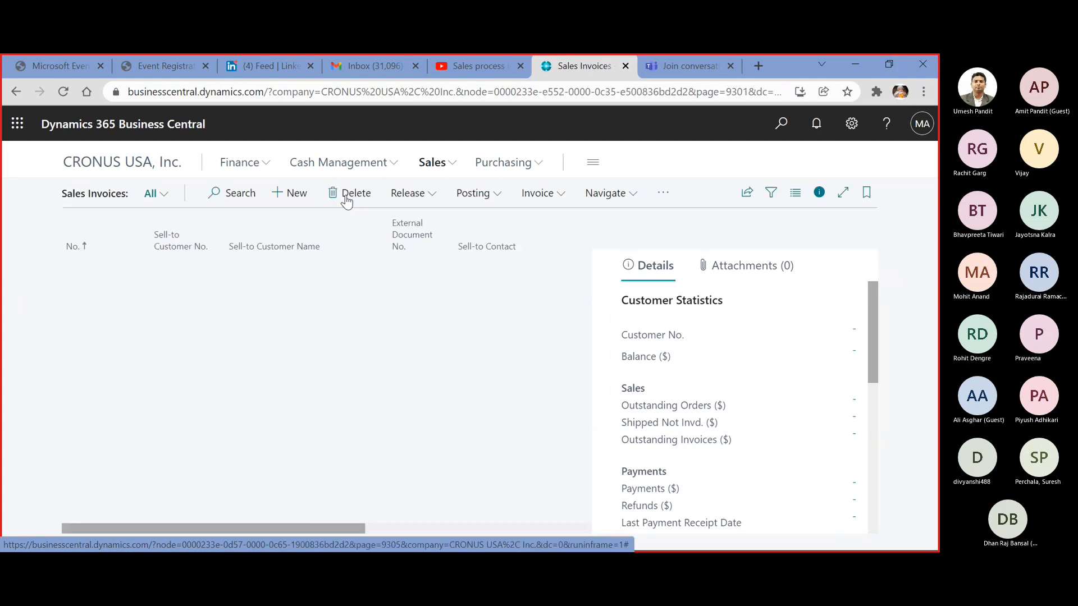
left_click(306, 197)
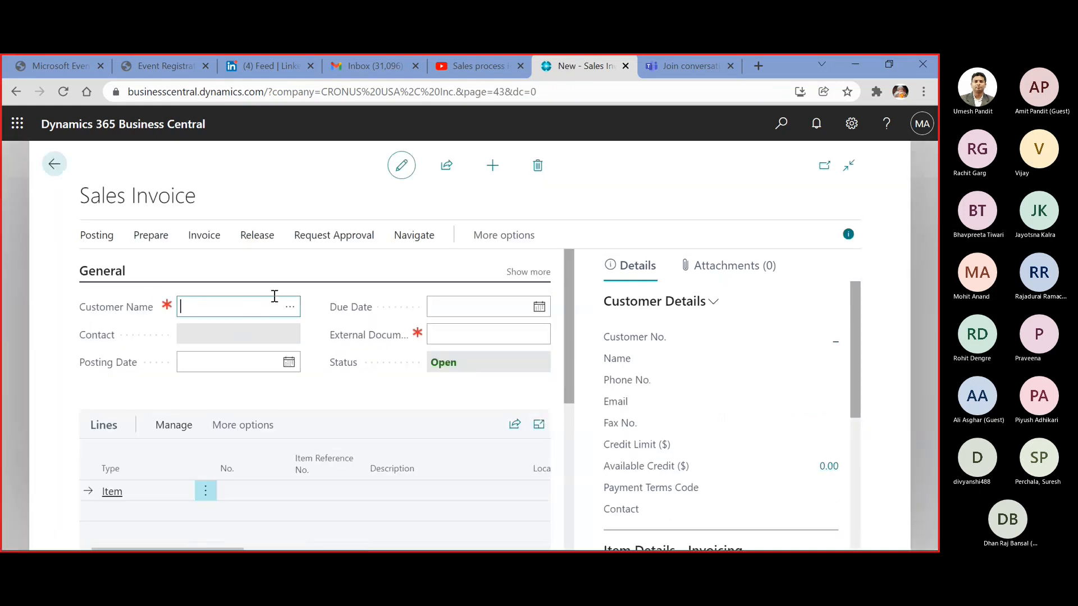
left_click(523, 273)
left_click(215, 310)
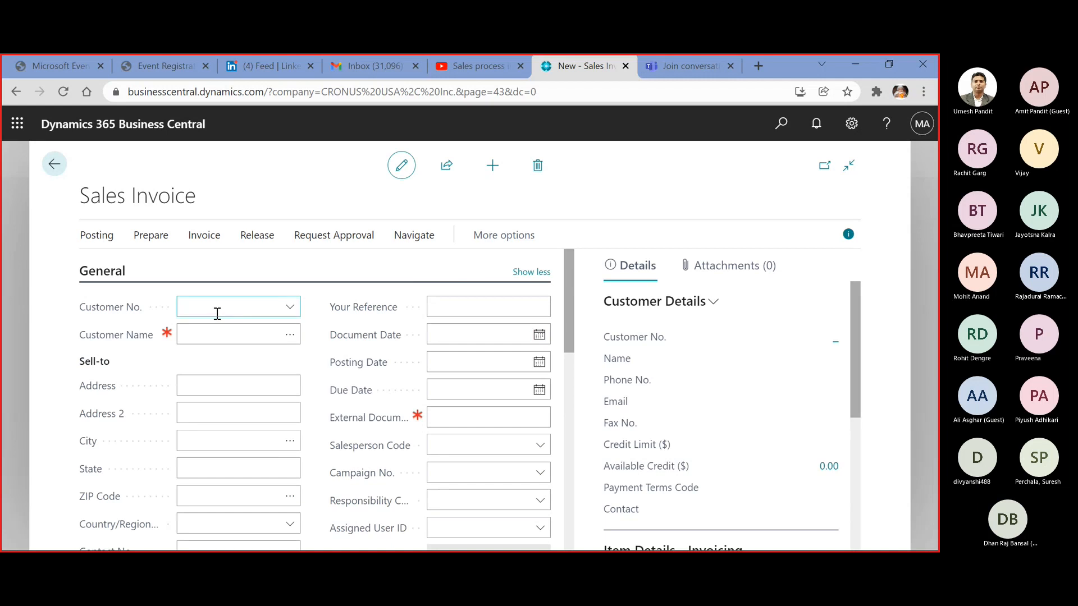
type("10")
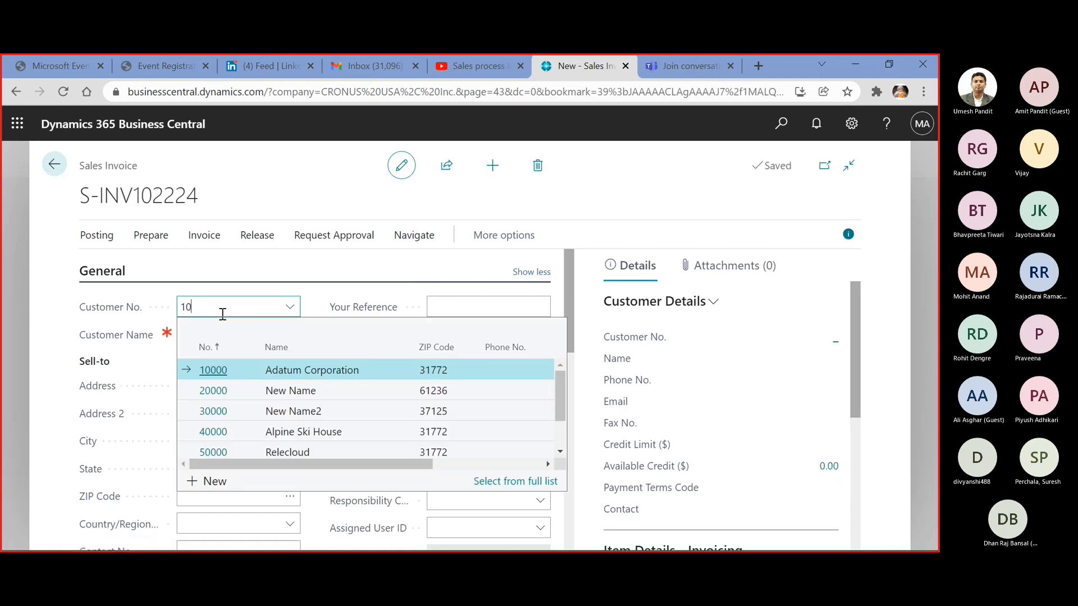
key("Tab")
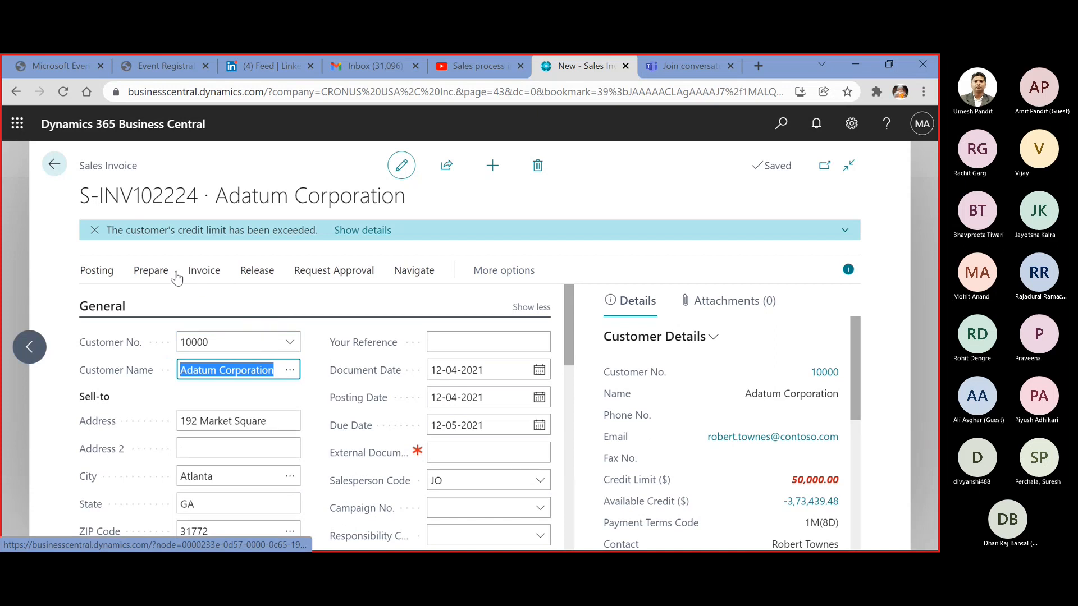
left_click(143, 271)
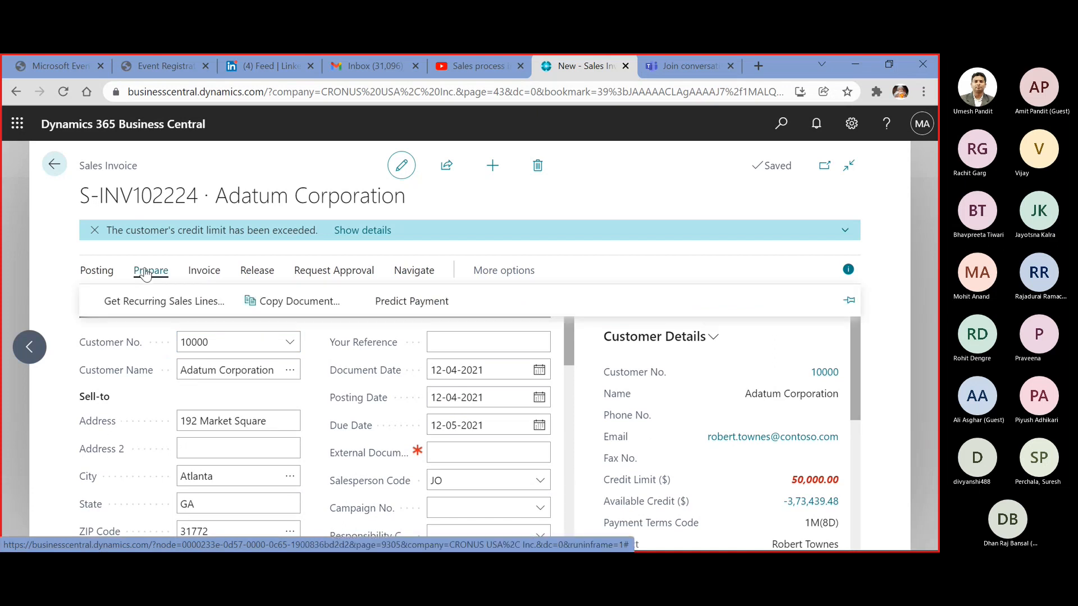
left_click(260, 293)
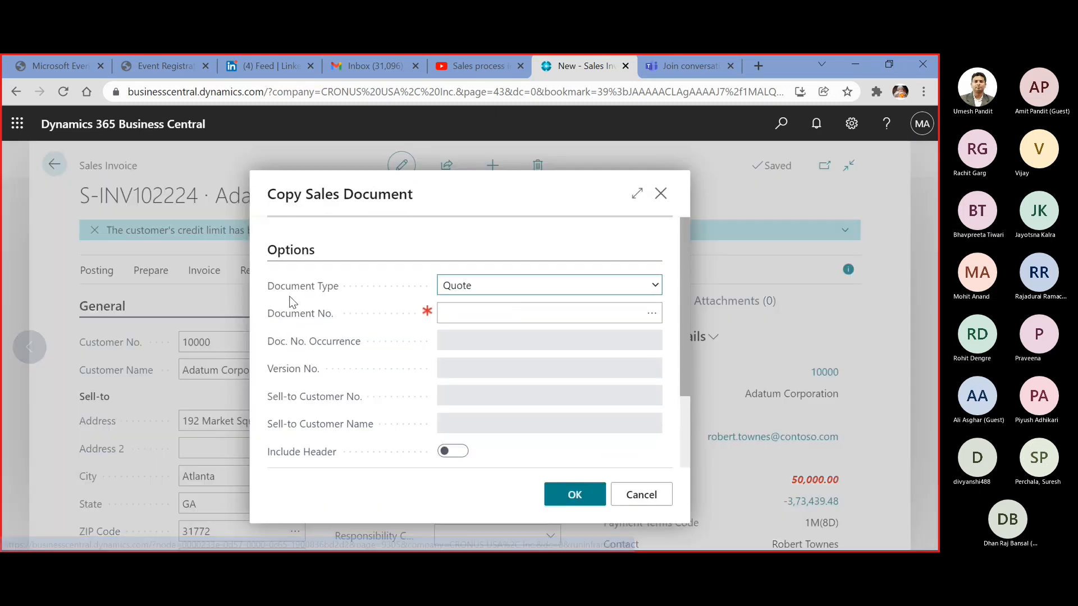
left_click(641, 495)
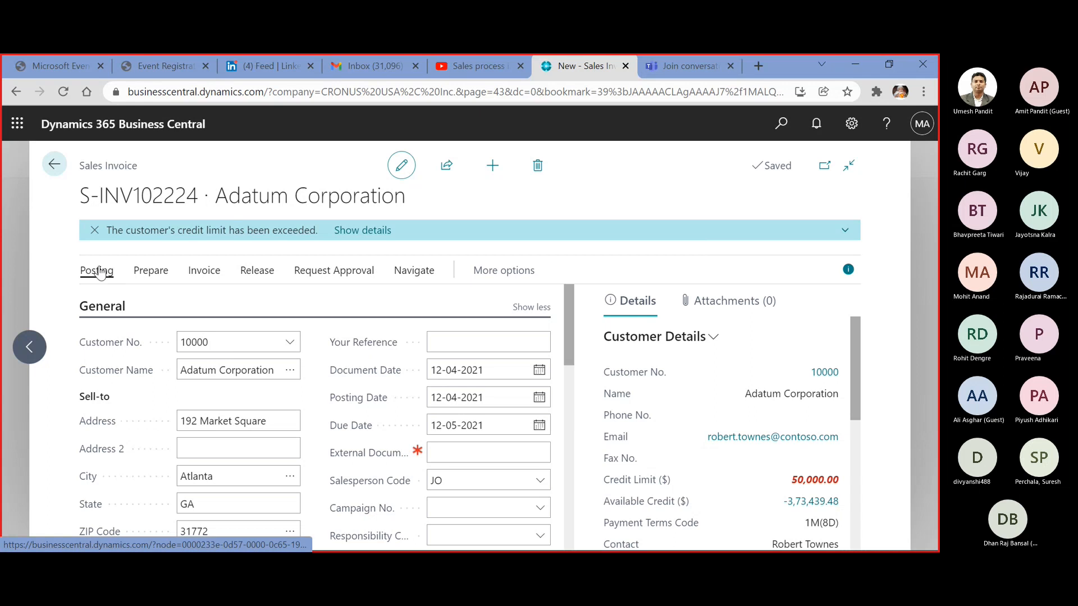
Start copying a document into the sales invoice, with Posted Shipment as the document type, and open the shipment lookup
left_click(98, 272)
left_click(150, 271)
left_click(248, 301)
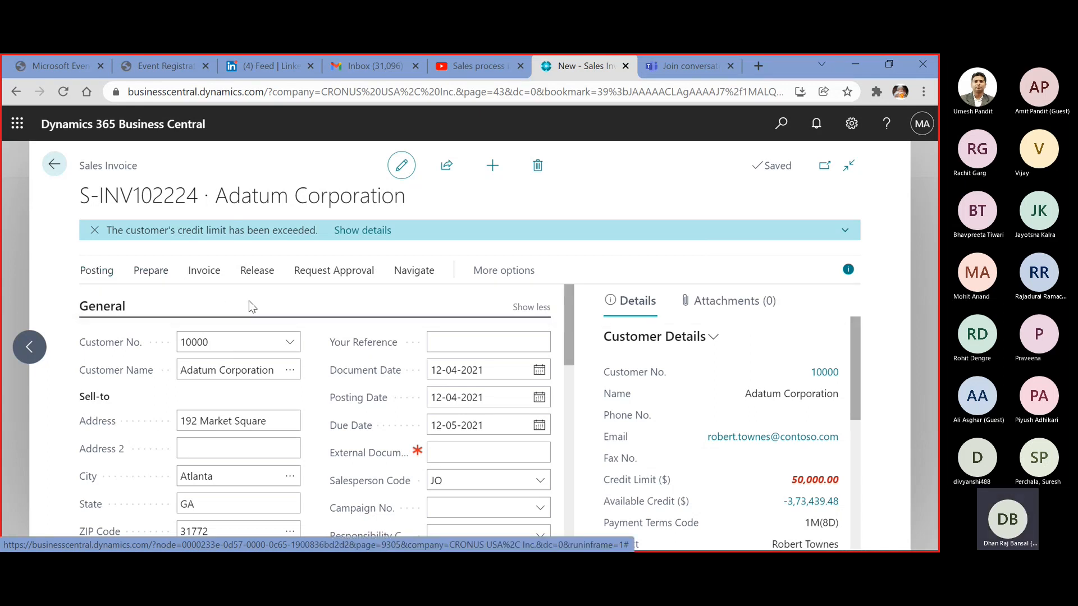
left_click(656, 286)
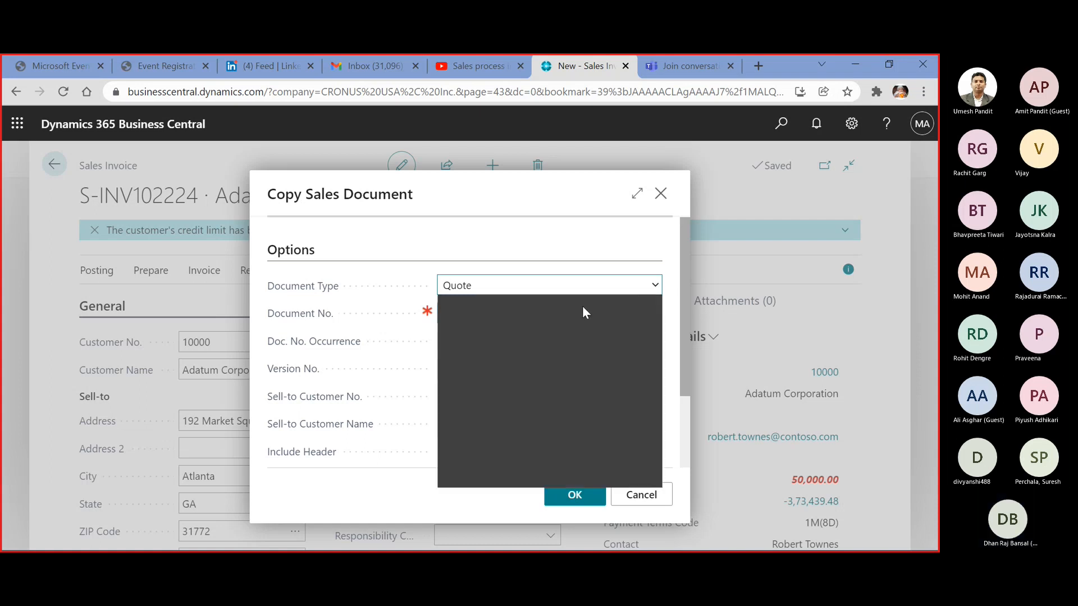
left_click(533, 392)
left_click(651, 313)
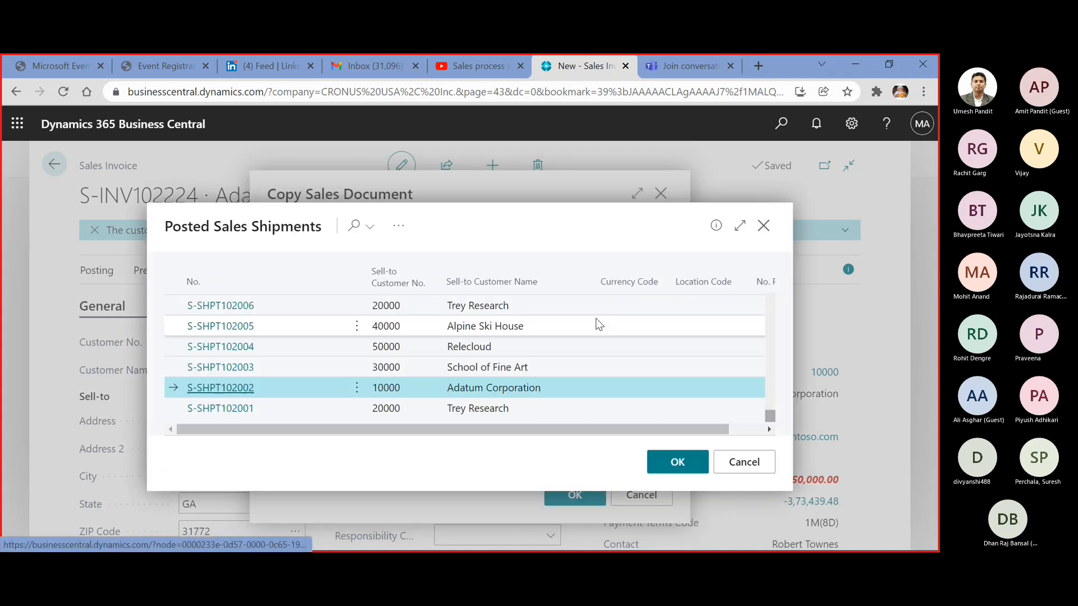
Look through the posted sales shipments for Adatum Corporation, and close the lookup and Copy Sales Document without copying
scroll(595, 319, "up", 9)
scroll(597, 320, "up", 12)
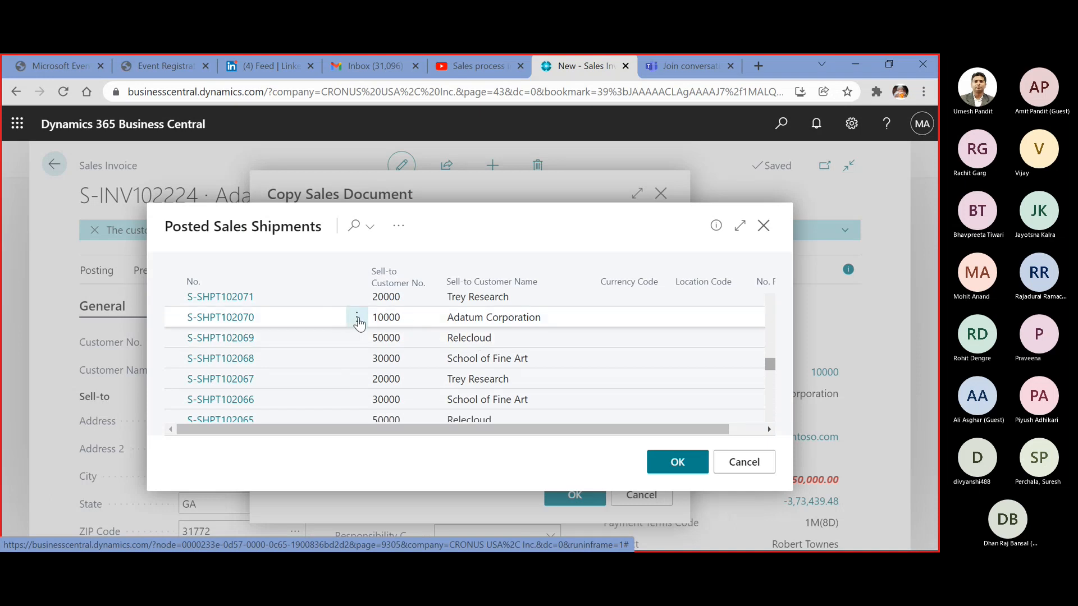
left_click(357, 317)
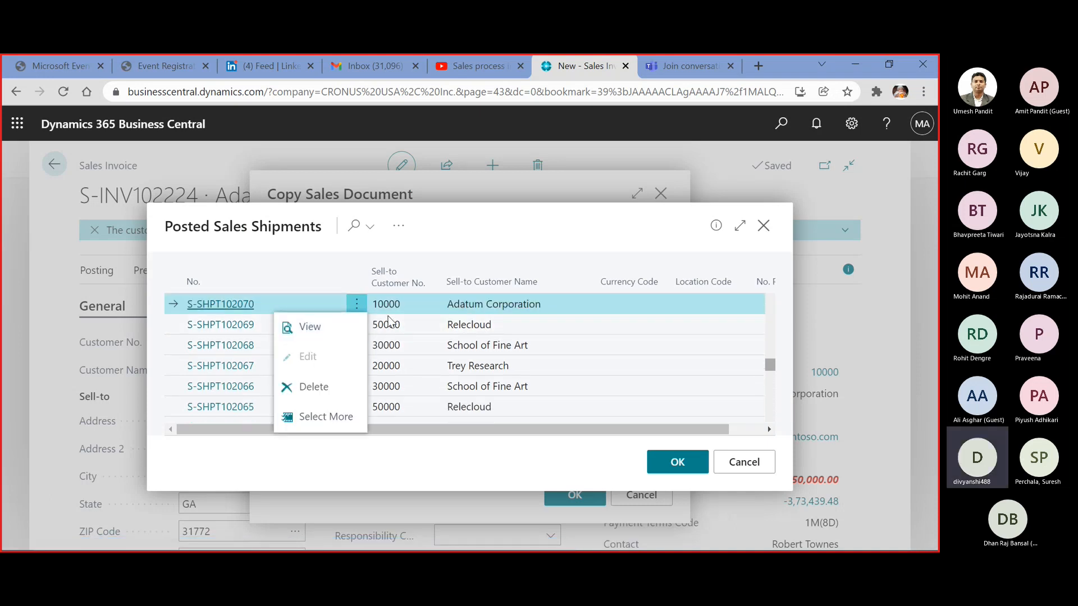
left_click(765, 230)
left_click(748, 460)
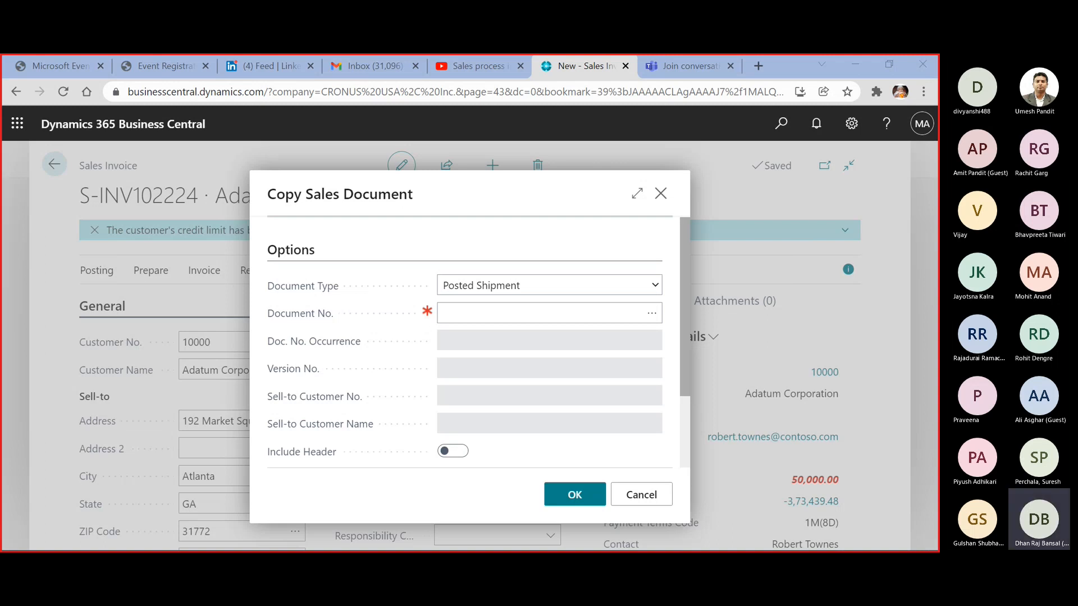
left_click(361, 446)
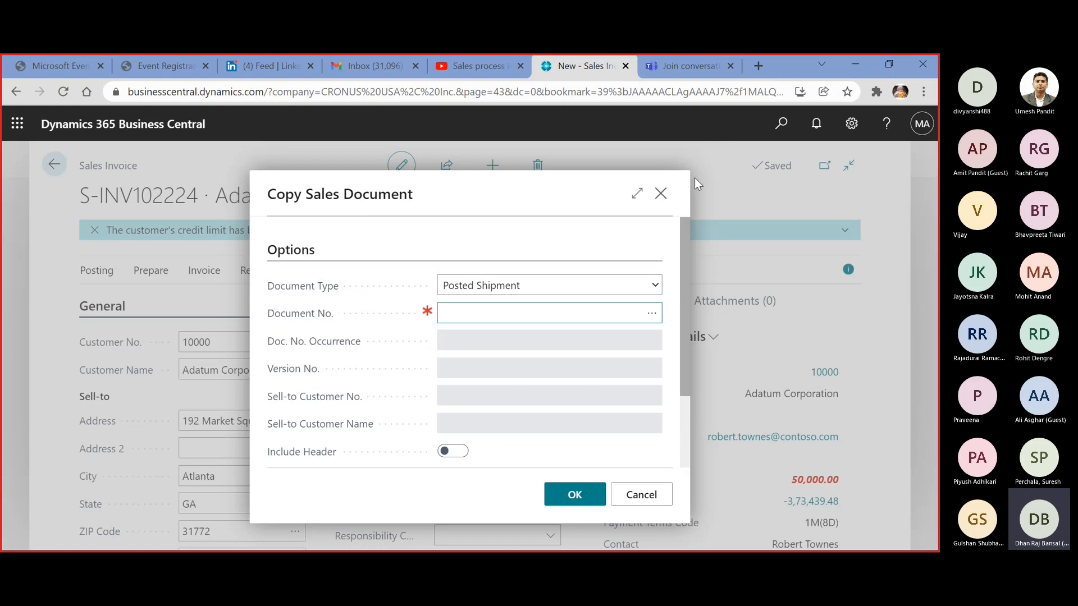
left_click(661, 197)
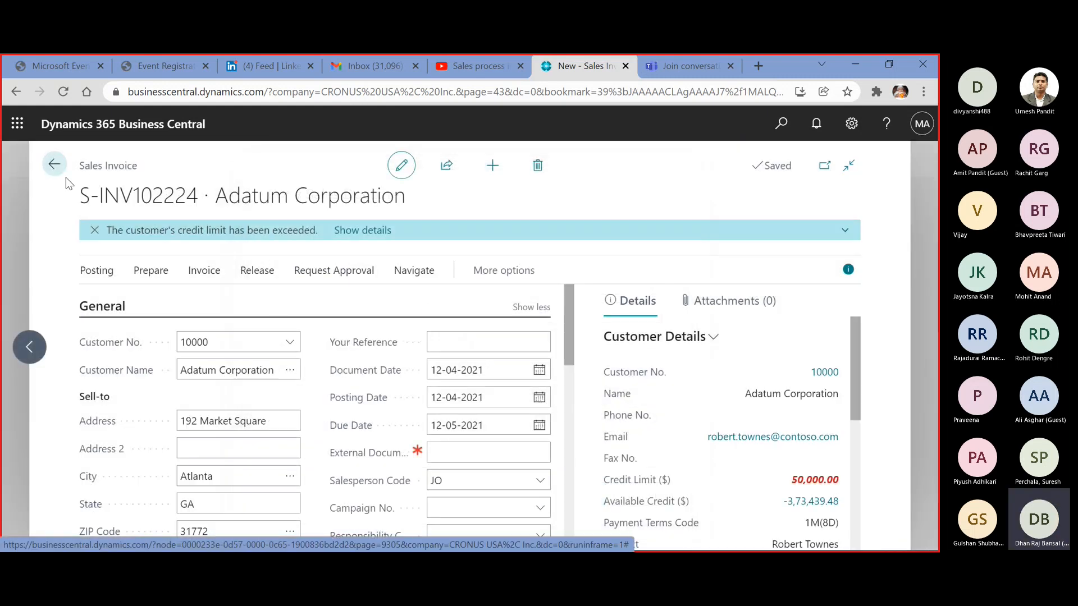
Leave the new sales invoice and open the Customers list
left_click(55, 167)
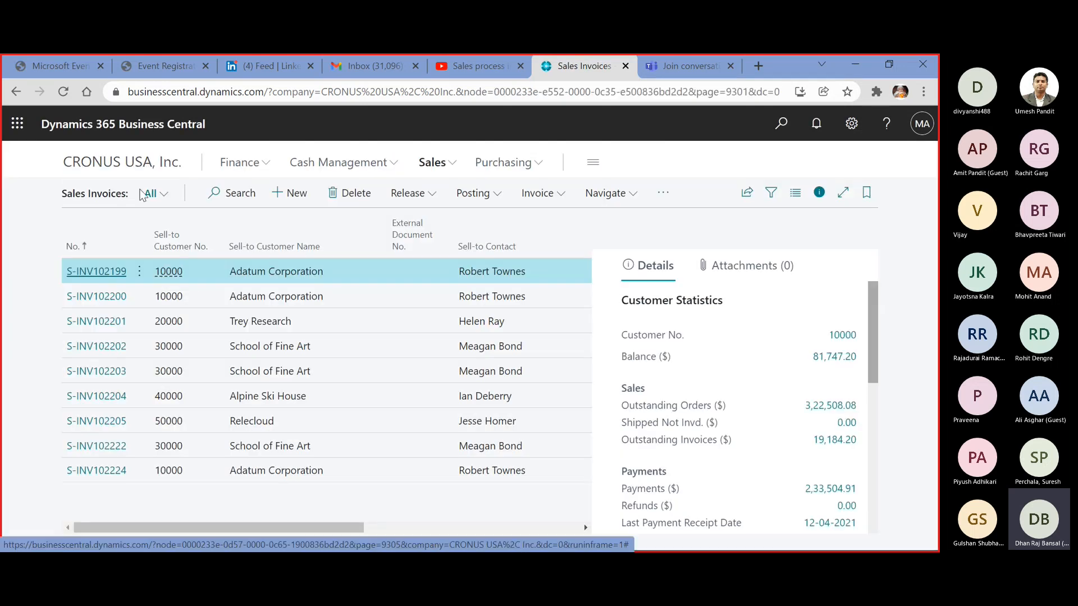
left_click(434, 162)
left_click(102, 193)
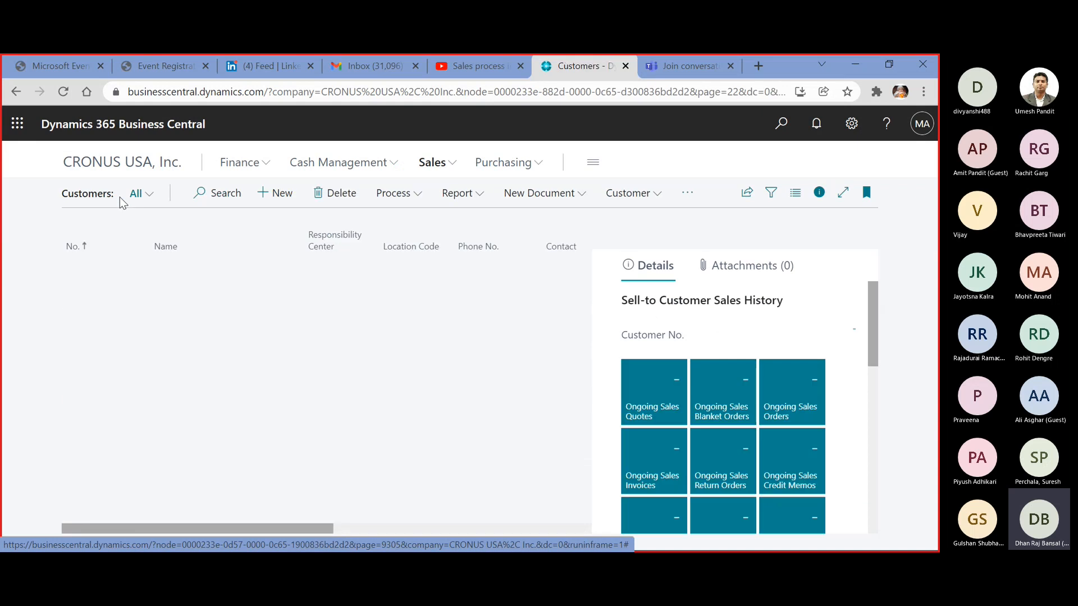
Open the customer card of Adatum Corporation and show its Recurring Sales Lines
left_click(88, 271)
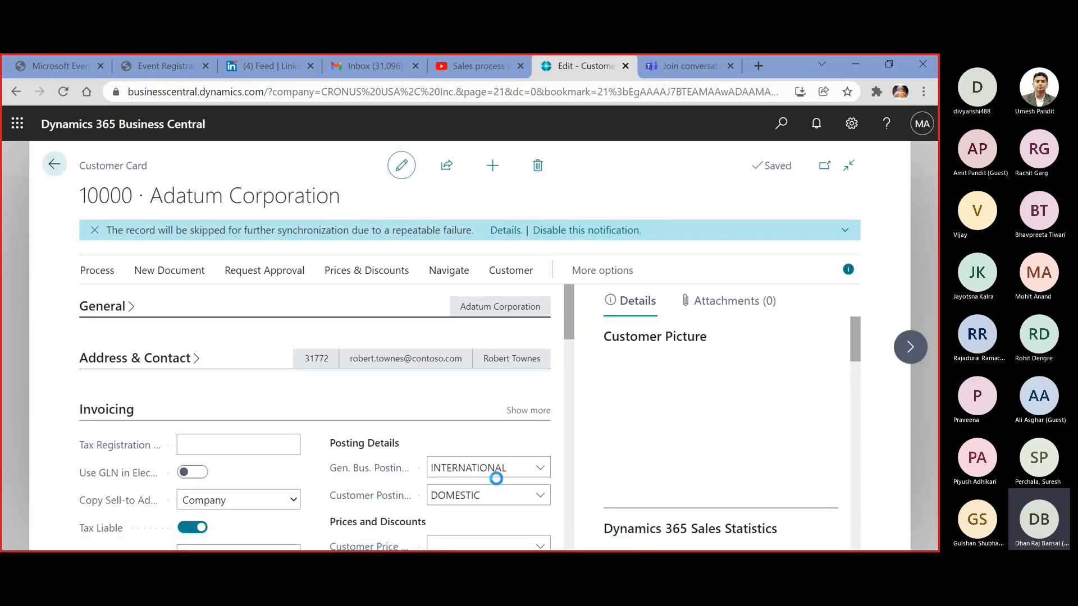
left_click(536, 565)
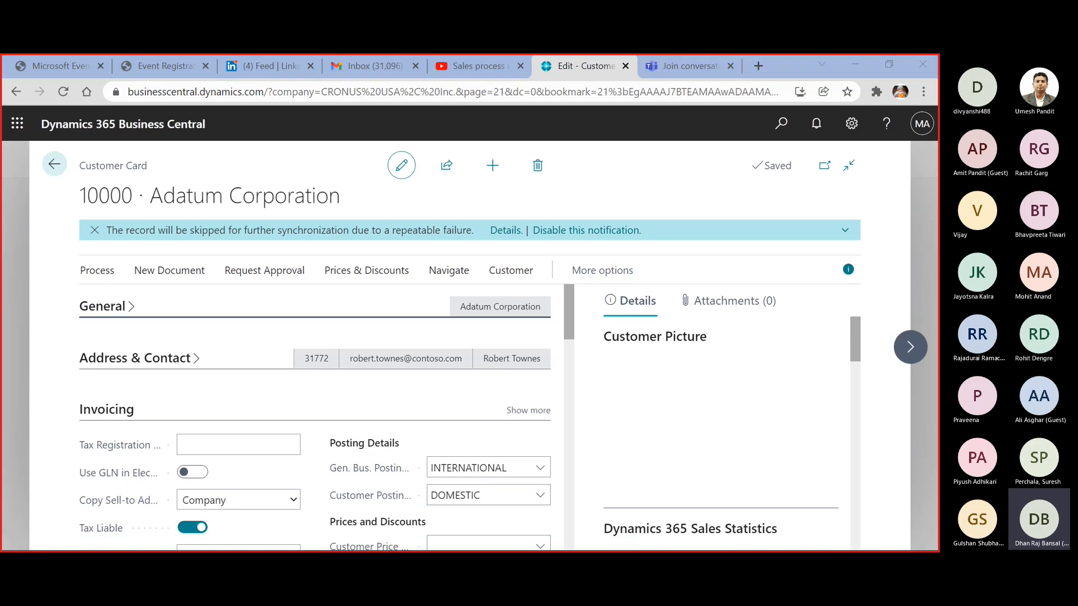
left_click(609, 272)
left_click(651, 275)
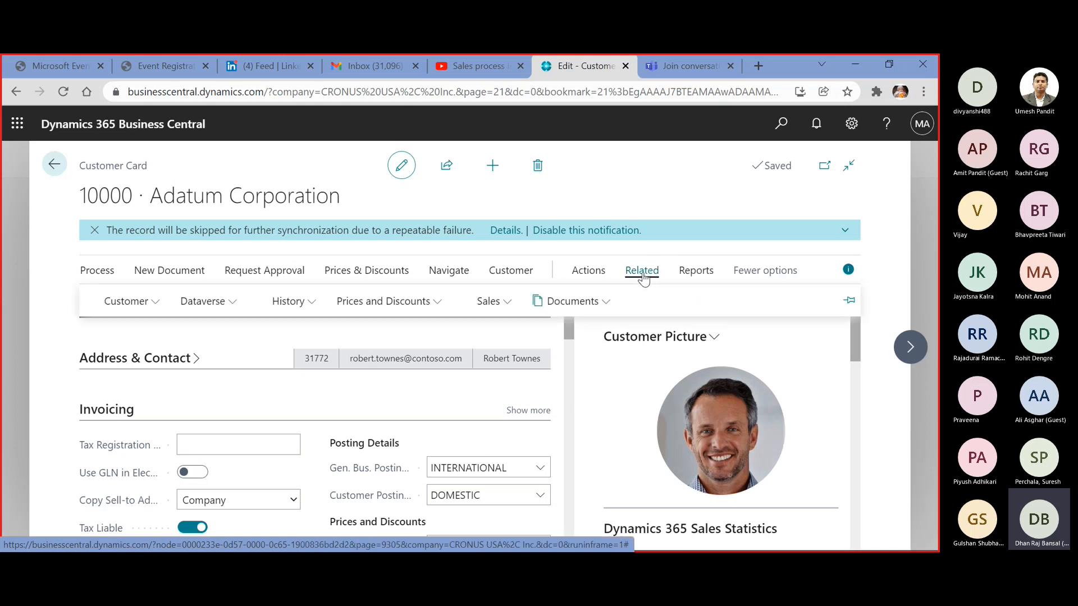
left_click(508, 302)
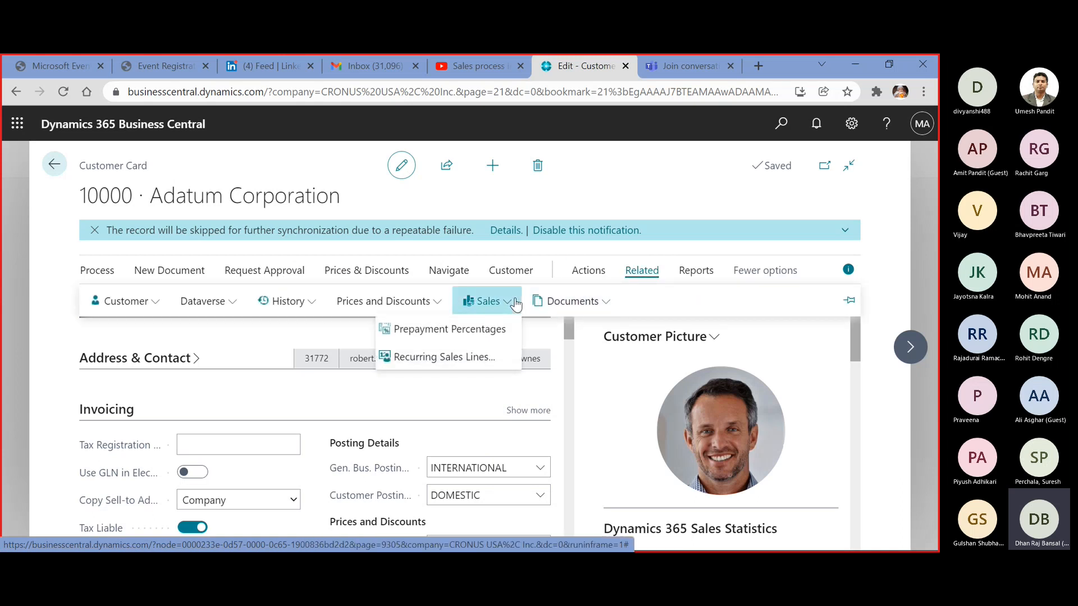
left_click(474, 358)
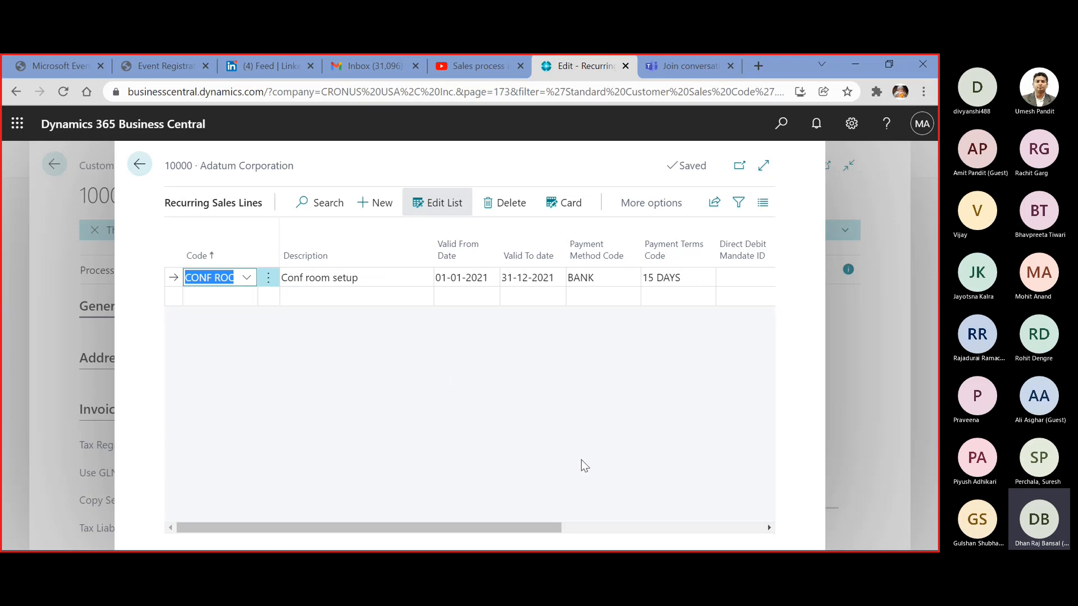
Review the remaining columns of the CONF ROOM recurring line and the item lines on its card, and return to the recurring lines list
left_click_drag(525, 526, 754, 524)
mouse_move(486, 222)
left_click(572, 205)
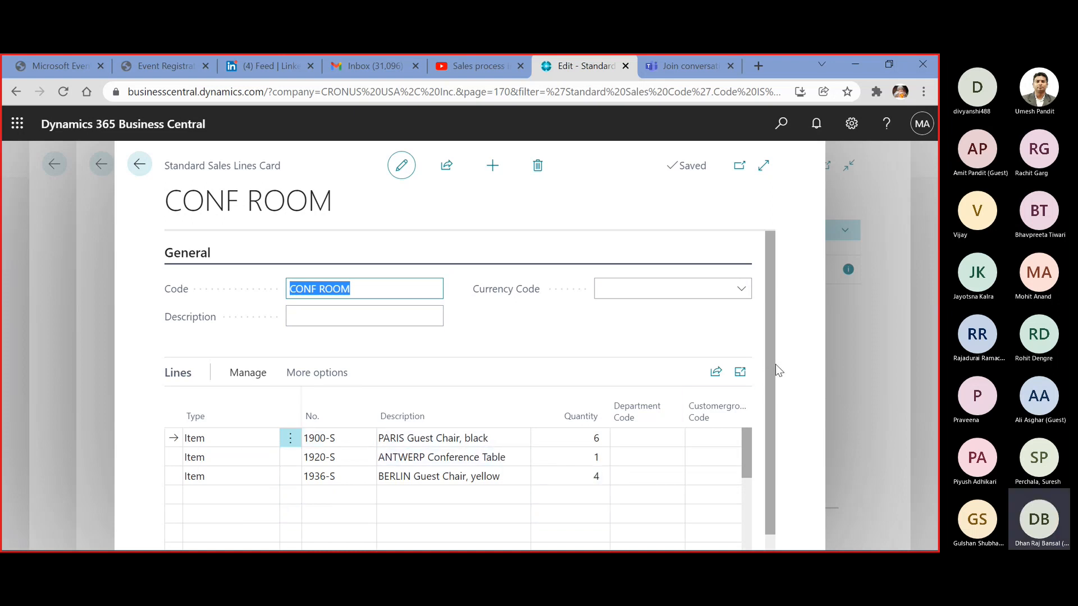
left_click_drag(772, 369, 773, 417)
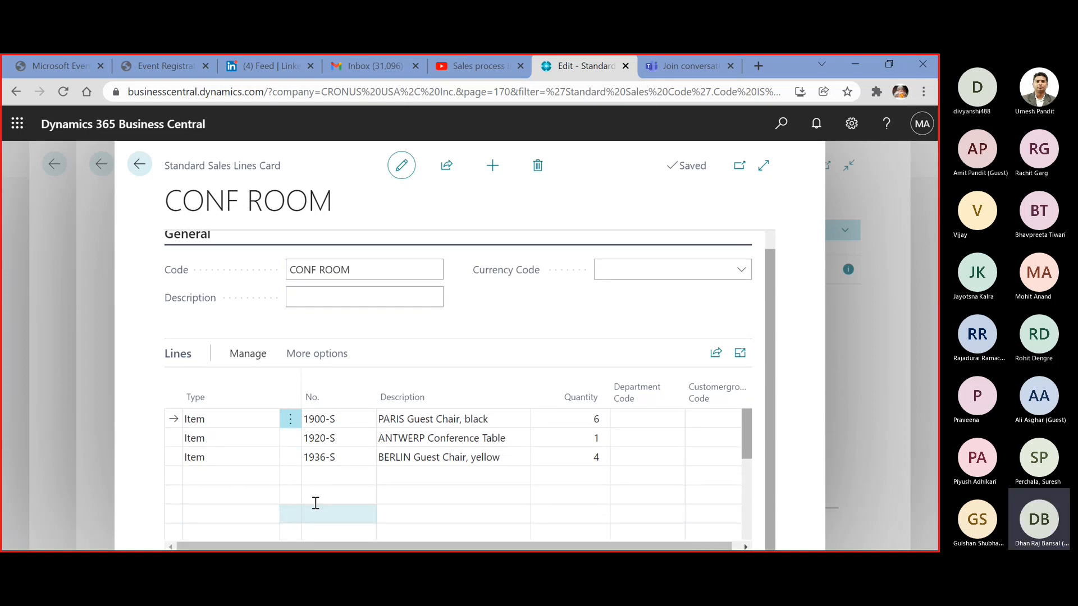
scroll(740, 531, "right", 2)
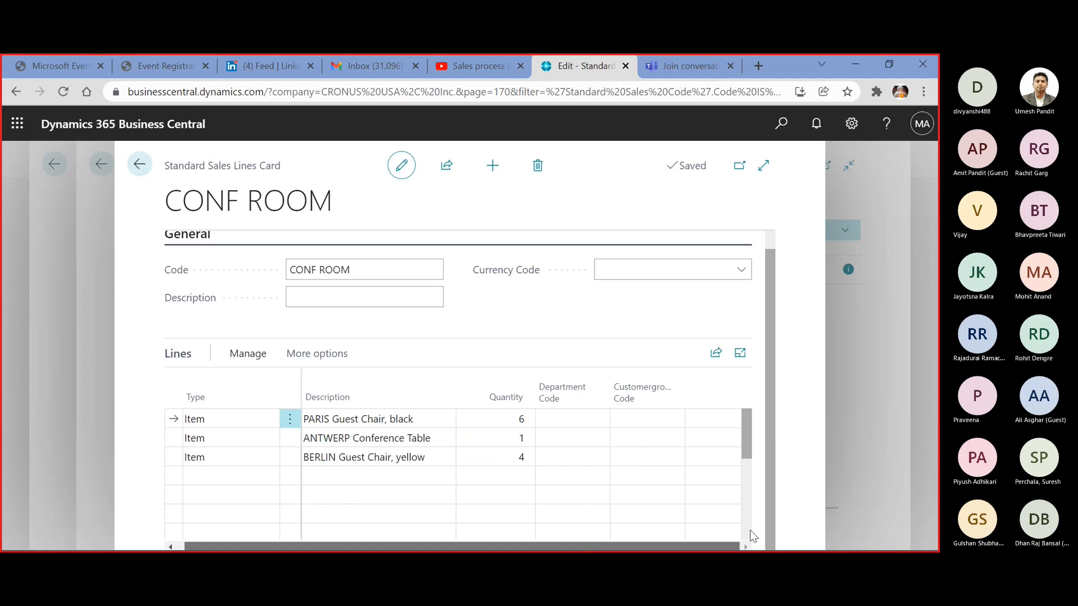
scroll(740, 312, "up", 1)
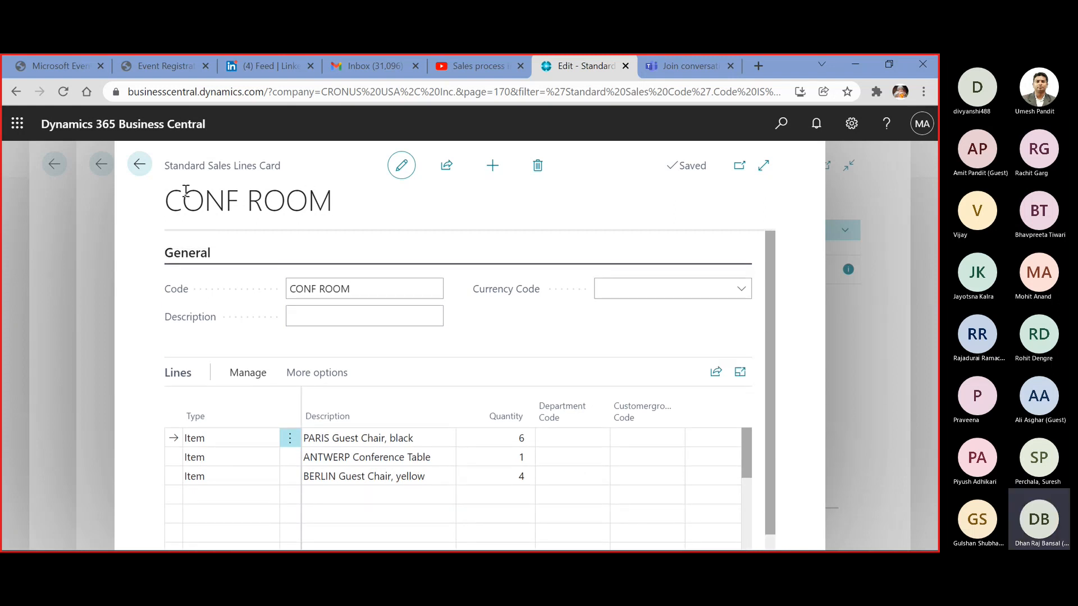
left_click(139, 164)
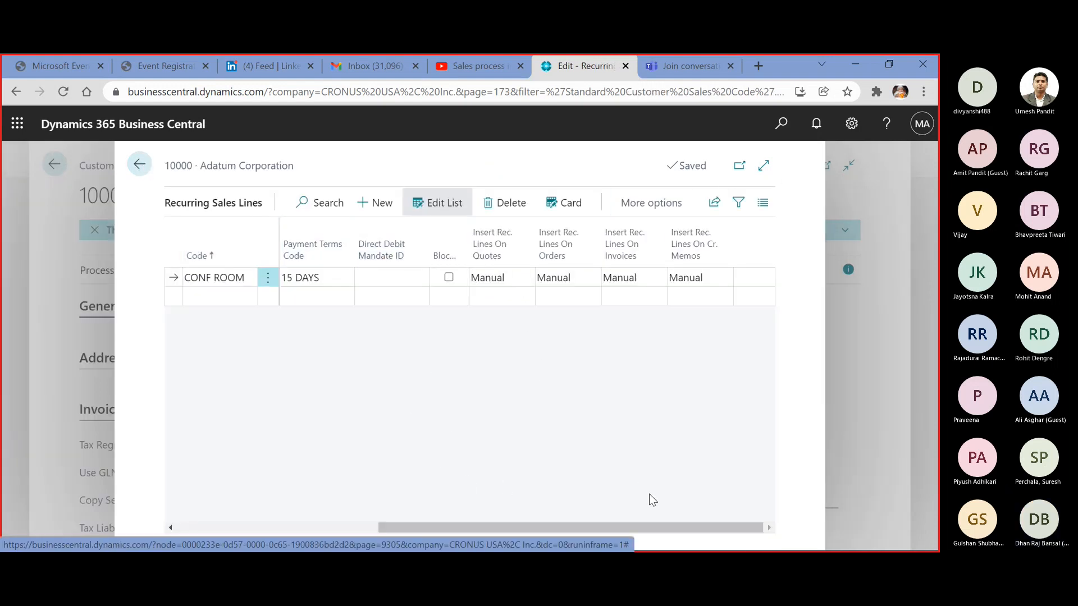
Check the sales actions available for the CONF ROOM recurring line, view its card again, and return to the customer card
left_click_drag(679, 526, 714, 501)
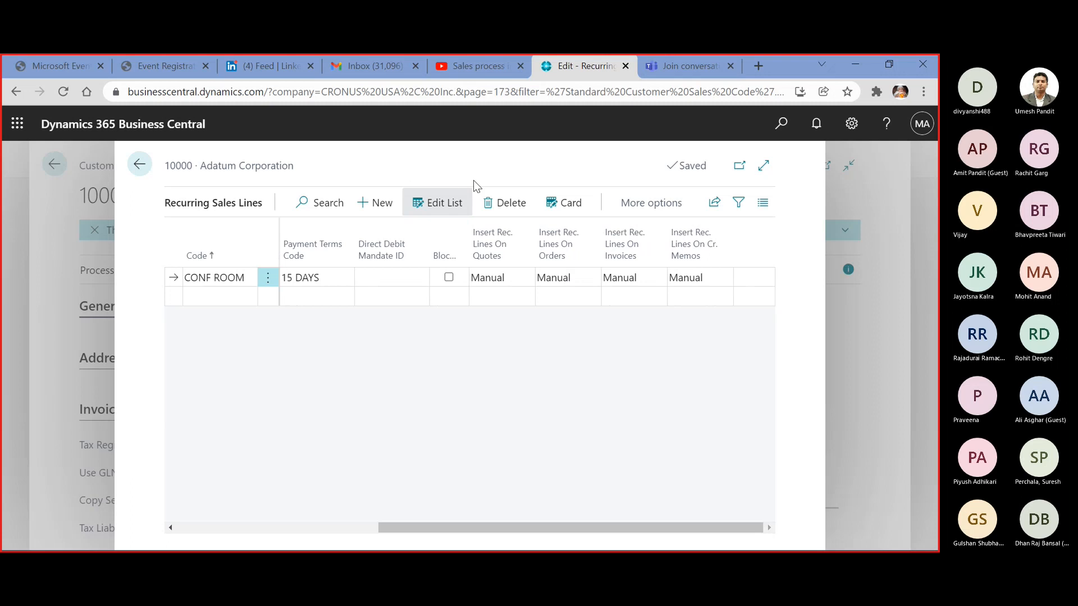
left_click(662, 203)
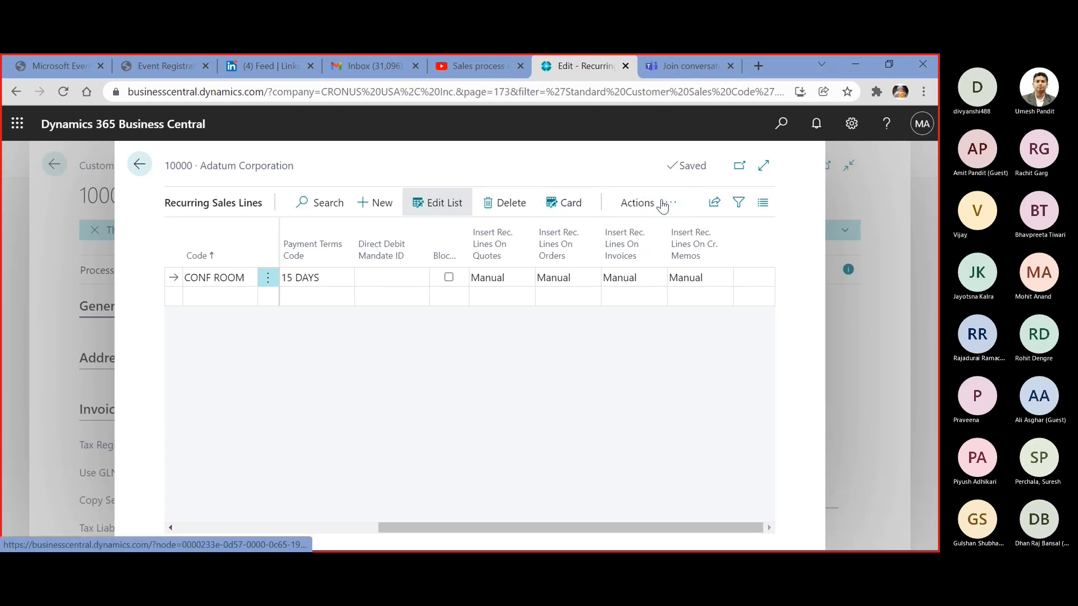
left_click(631, 205)
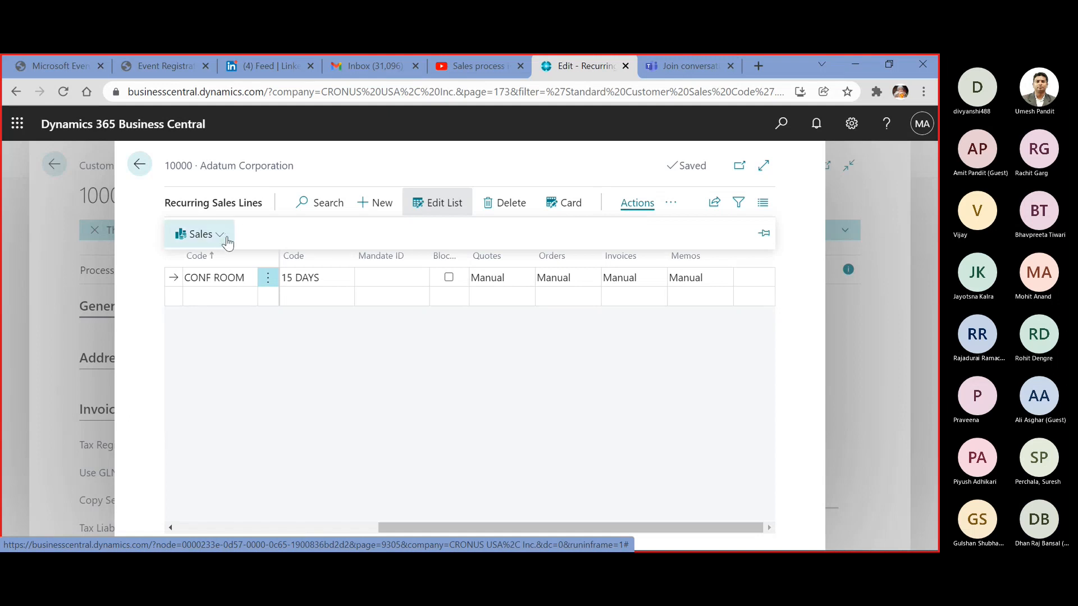
left_click(217, 234)
left_click(212, 261)
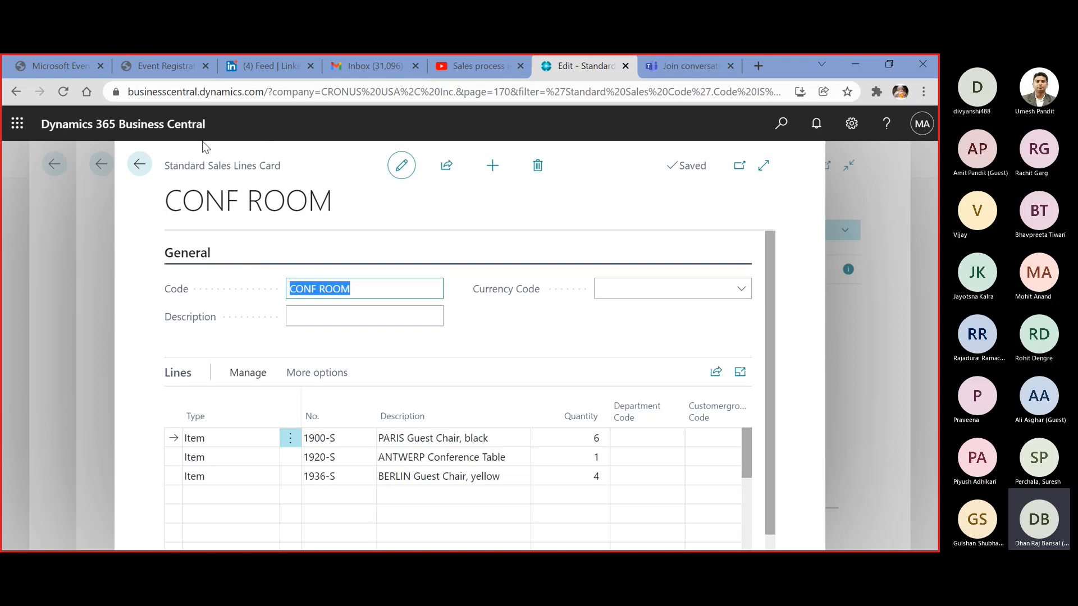
left_click(140, 165)
left_click(141, 165)
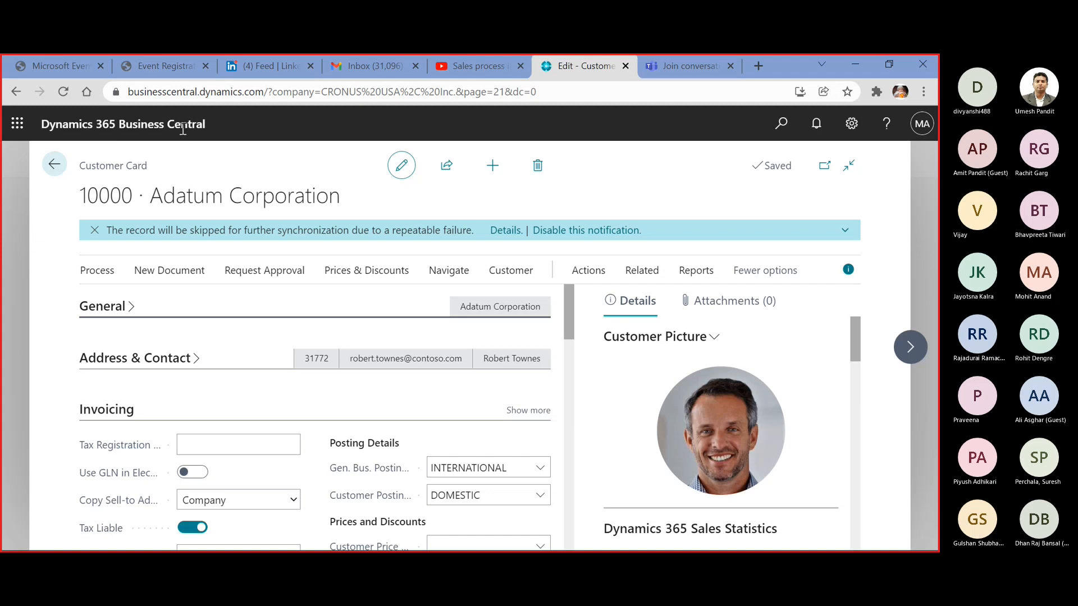
Leave the customer card, go to Sales Orders, and create a new sales order for Adatum Corporation by its customer number
left_click(56, 167)
left_click(444, 169)
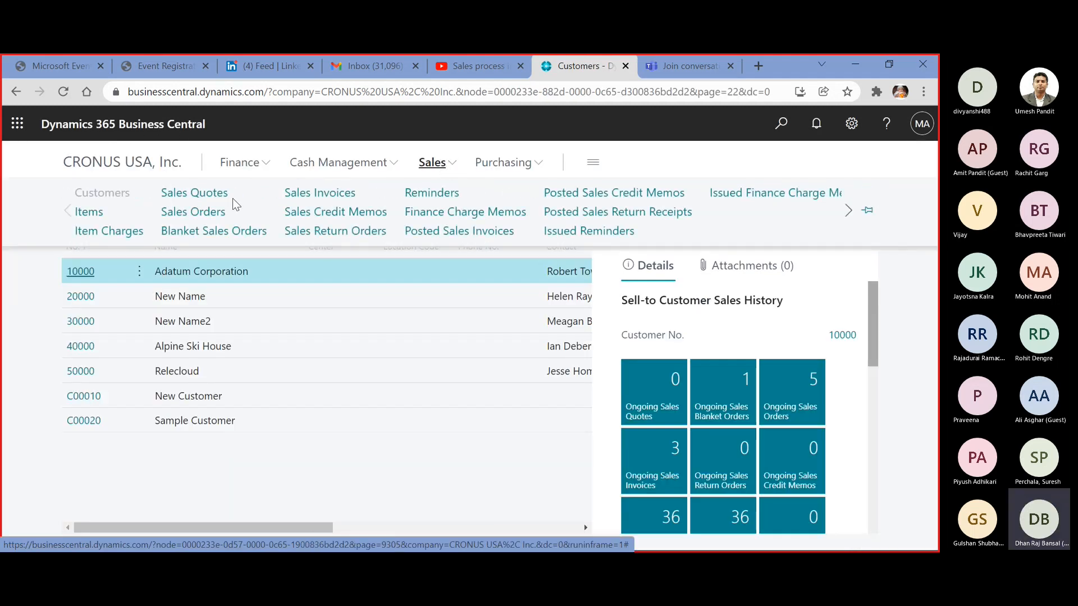
left_click(215, 215)
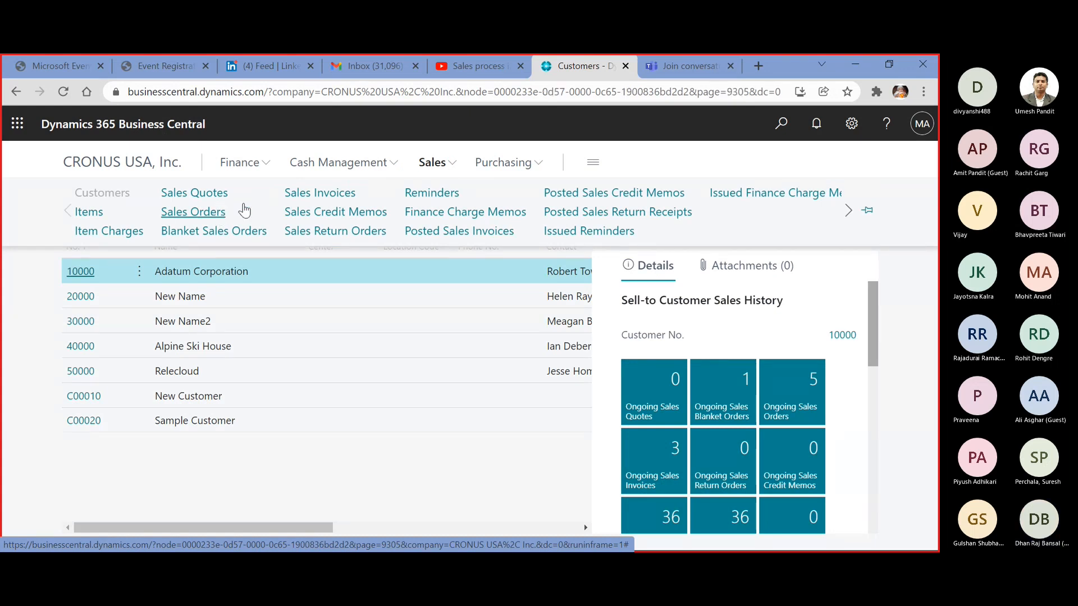
left_click(290, 194)
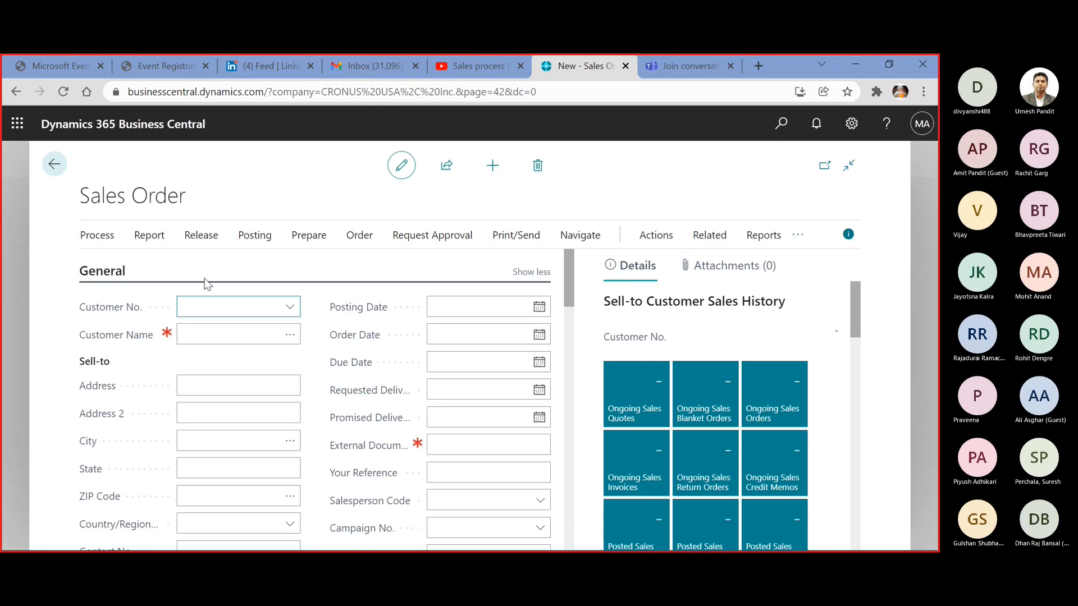
type("000")
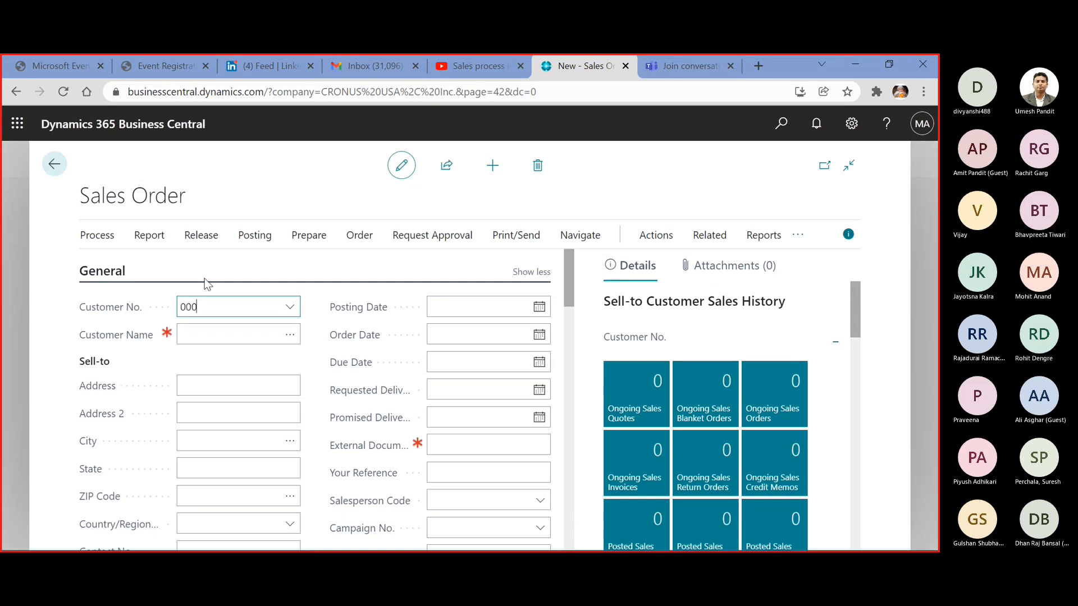
key("Tab")
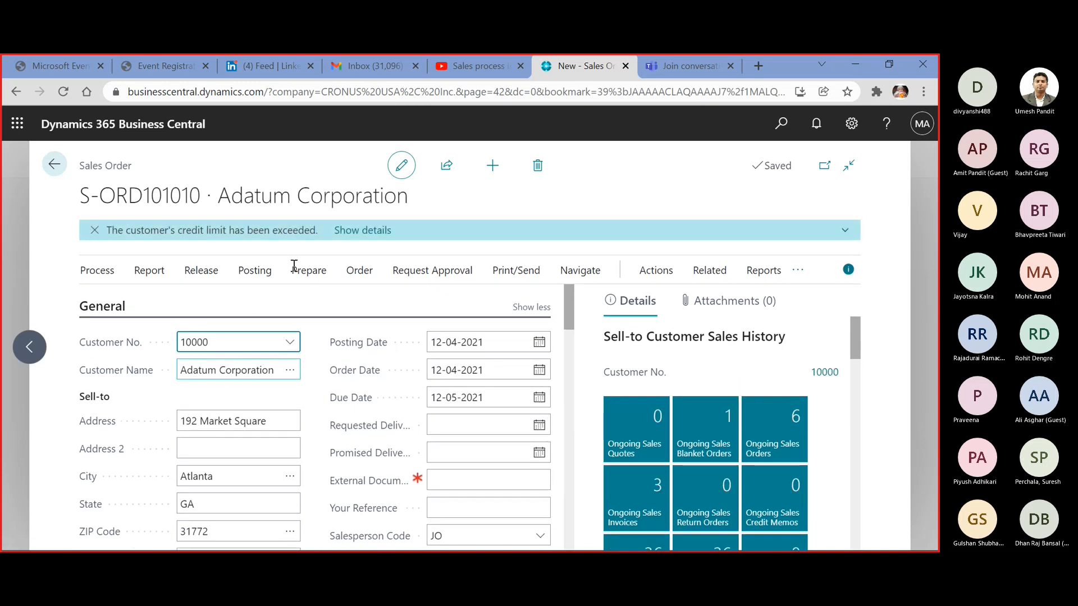
Insert the CONF ROOM recurring sales lines into the new sales order with Get Recurring Sales Lines
scroll(429, 390, "down", 5)
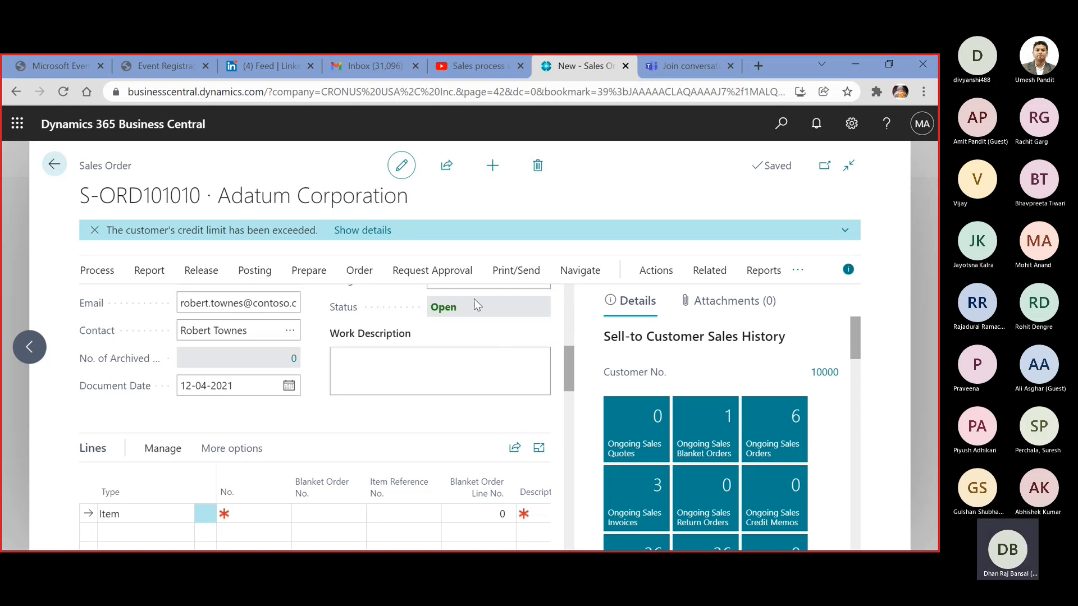
left_click(667, 275)
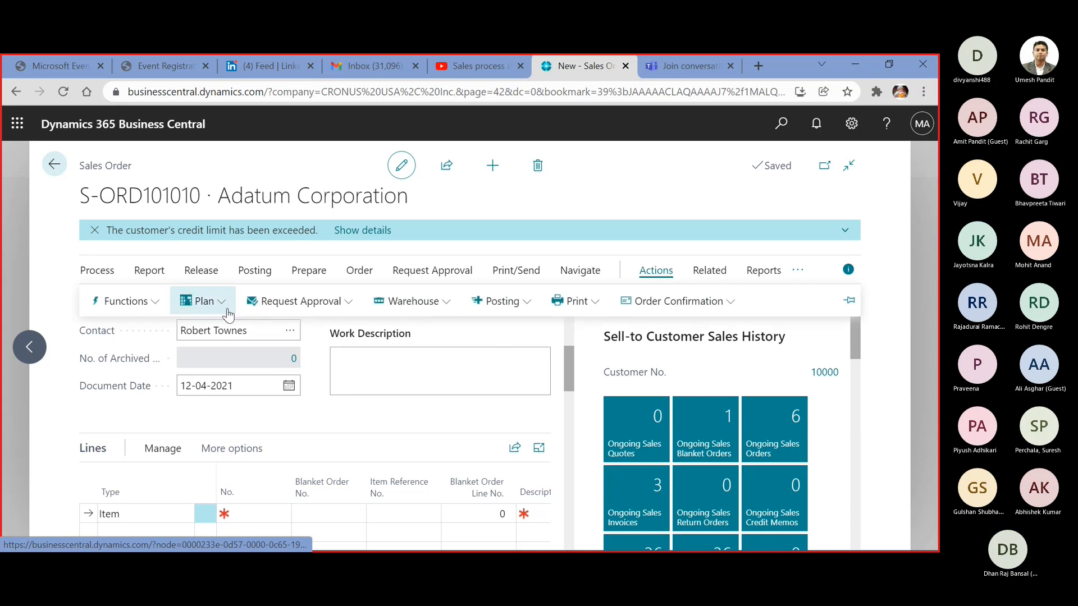
left_click(162, 305)
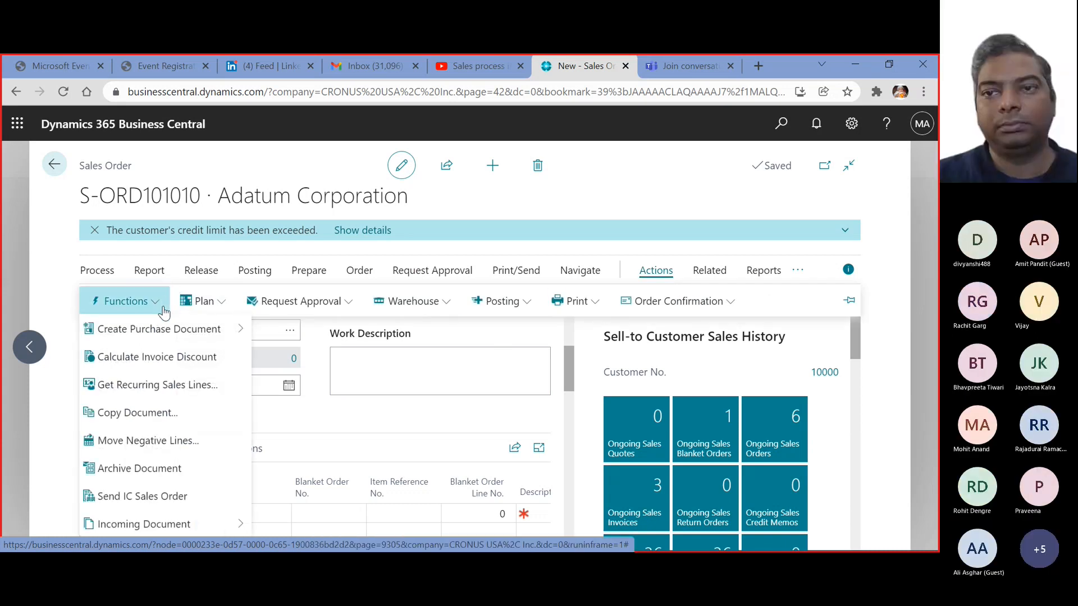
left_click(207, 385)
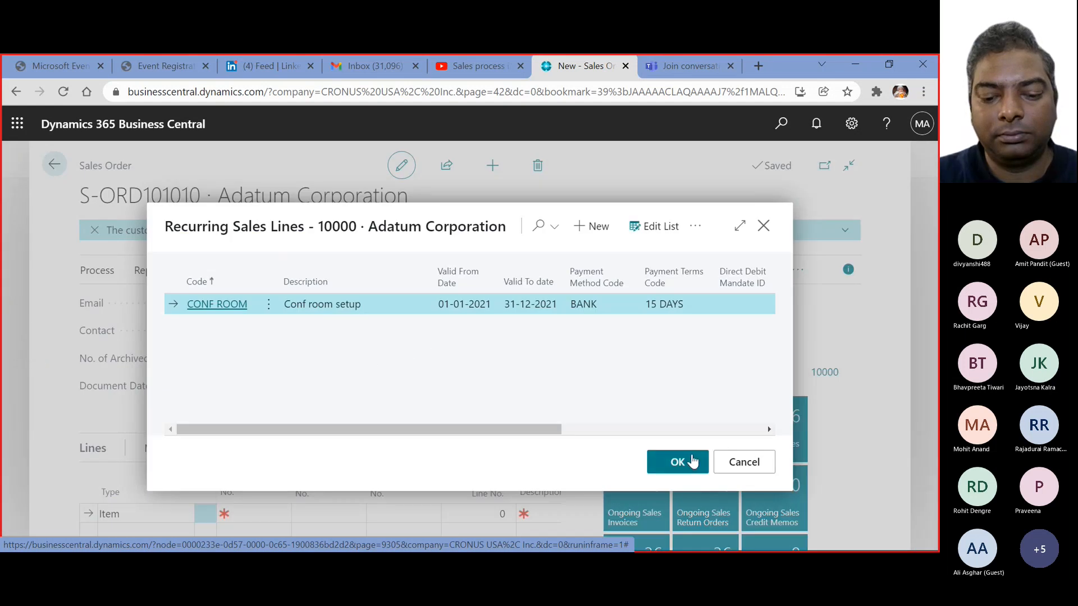
left_click(675, 459)
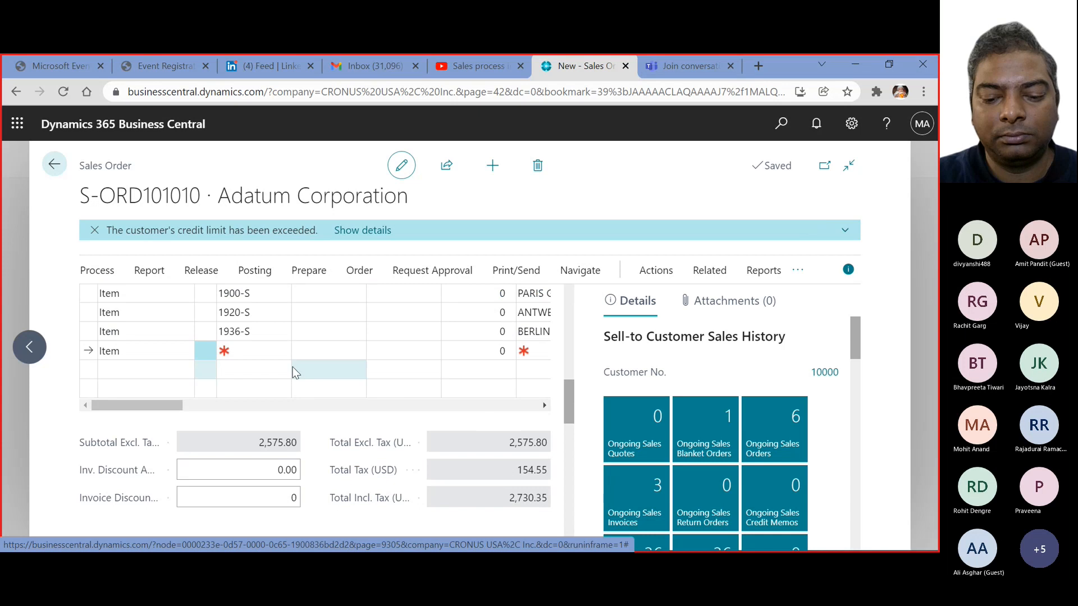
Review the inserted item lines up to their planned delivery and shipment dates, and return to the Sales Orders list
left_click(269, 295)
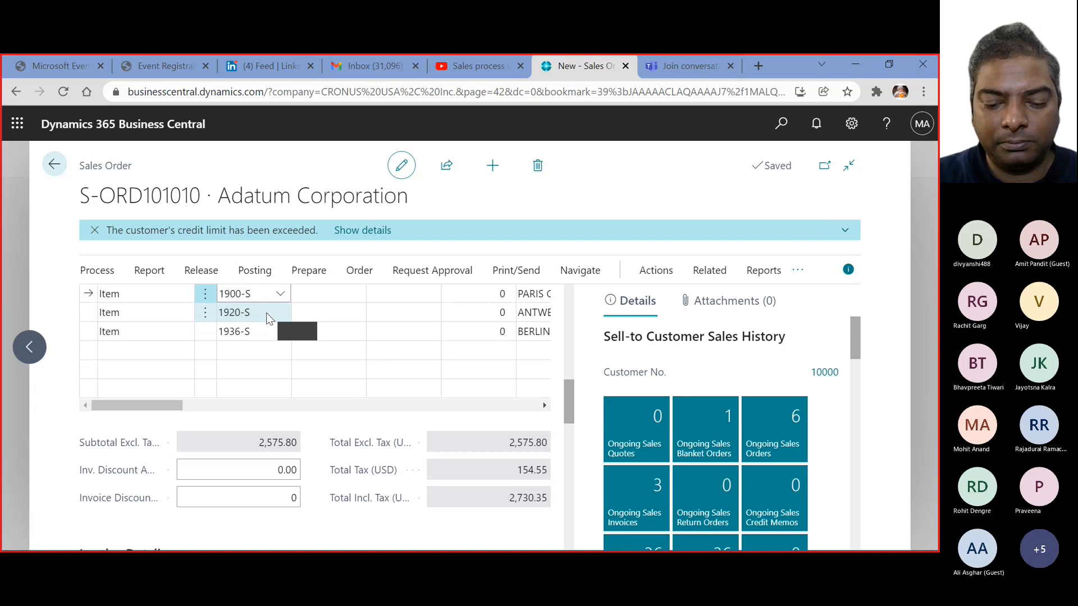
scroll(269, 312, "up", 2)
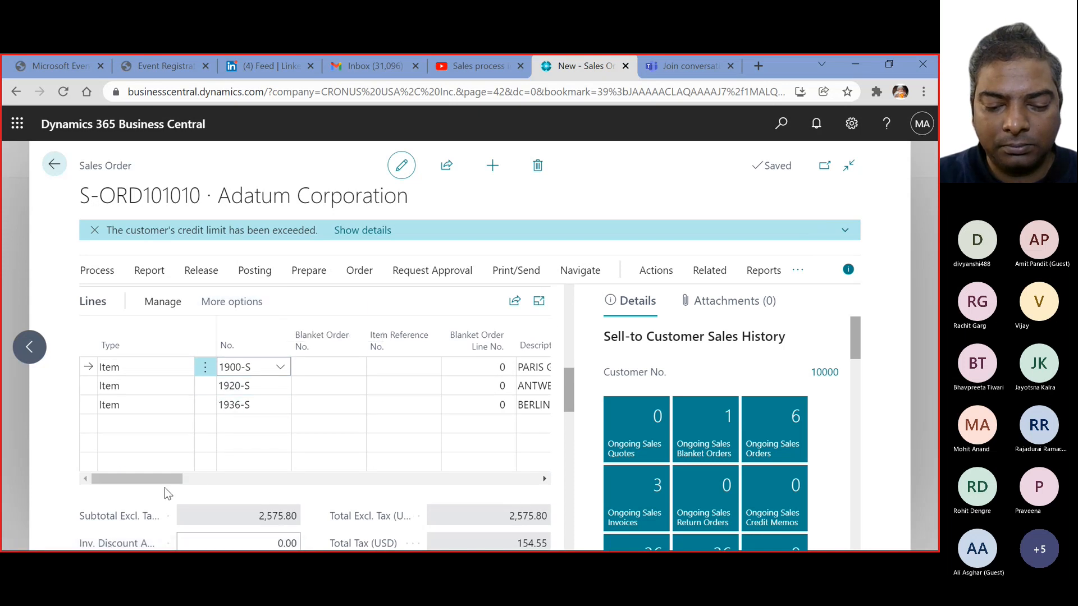
left_click_drag(163, 478, 495, 489)
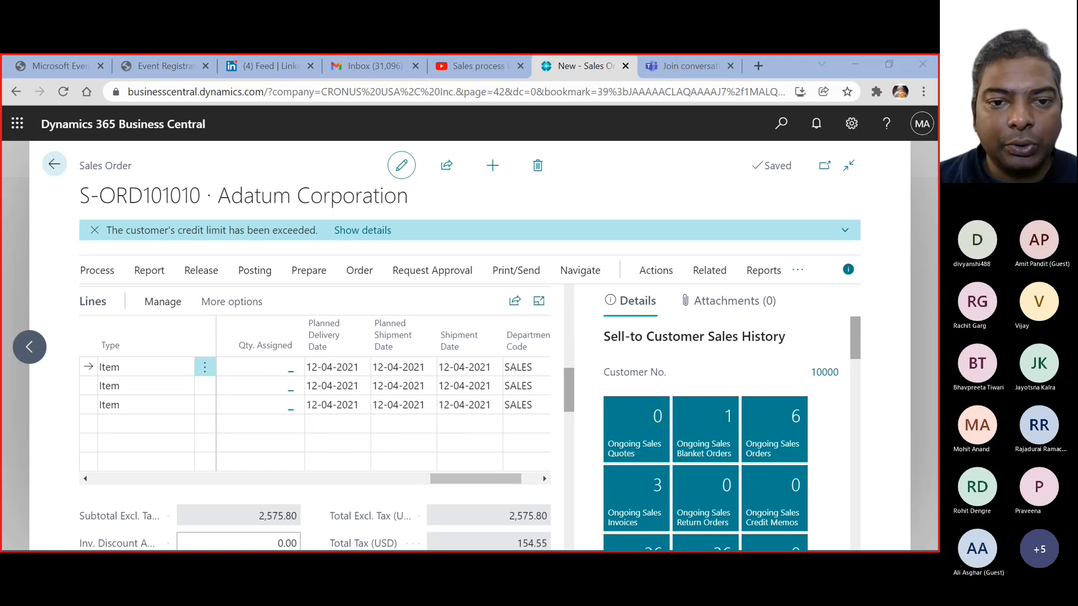
left_click(862, 64)
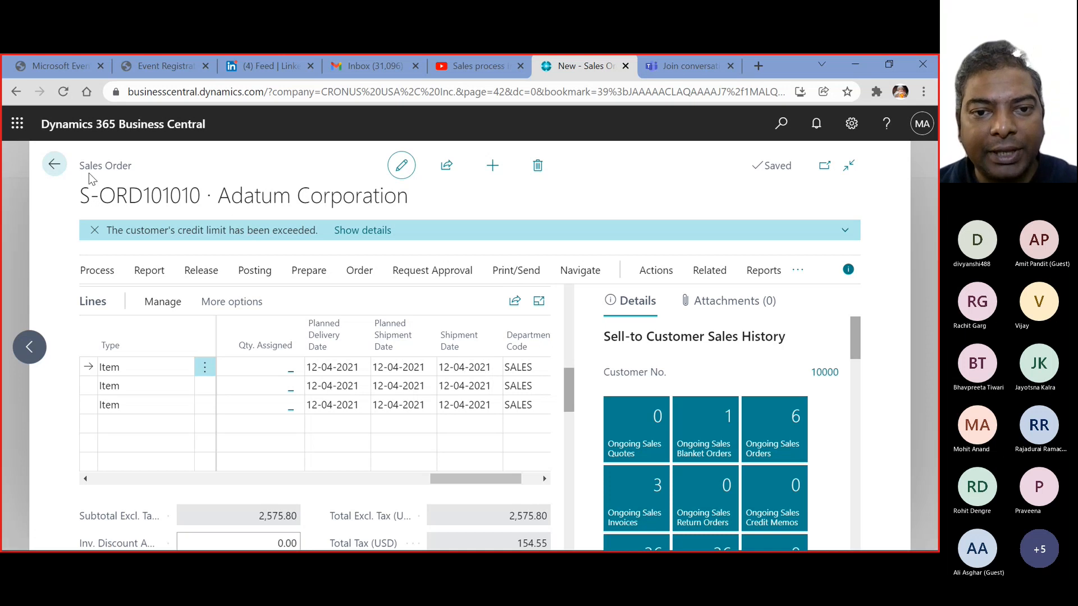
left_click(57, 168)
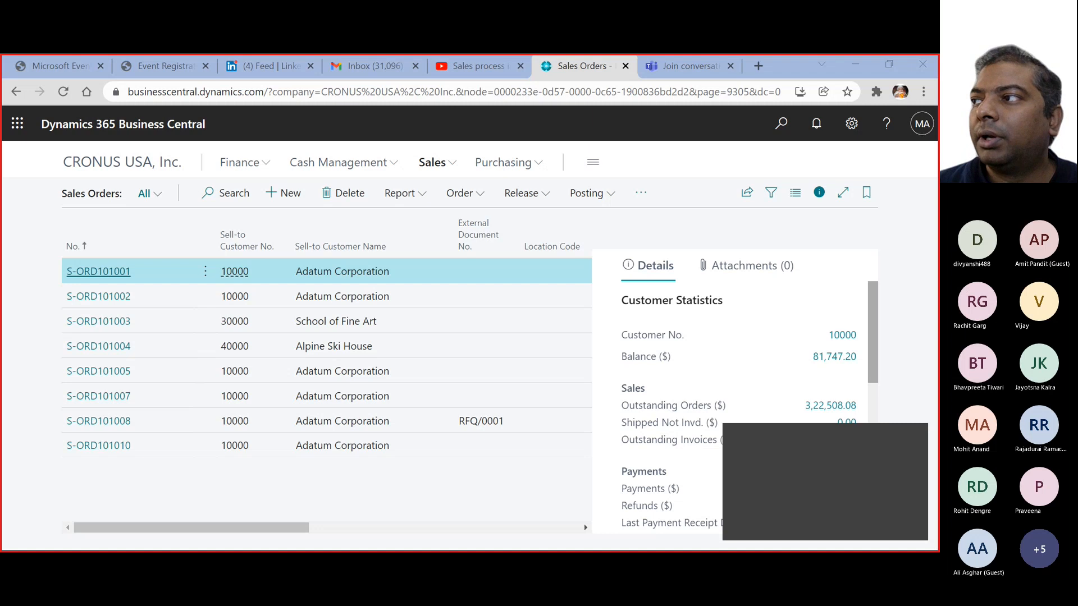
left_click(295, 504)
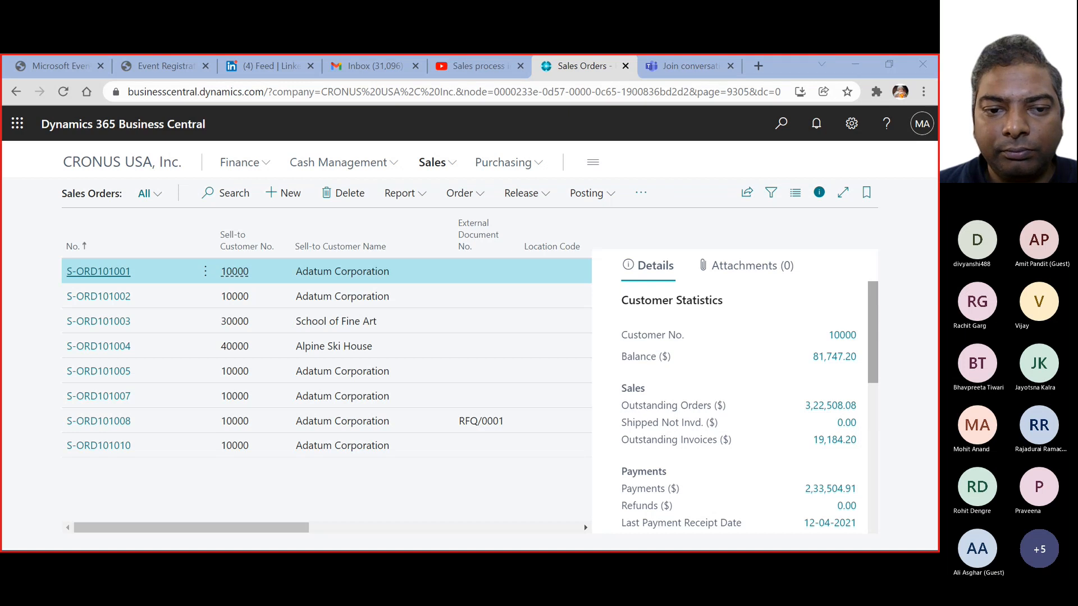
key("alt+Tab")
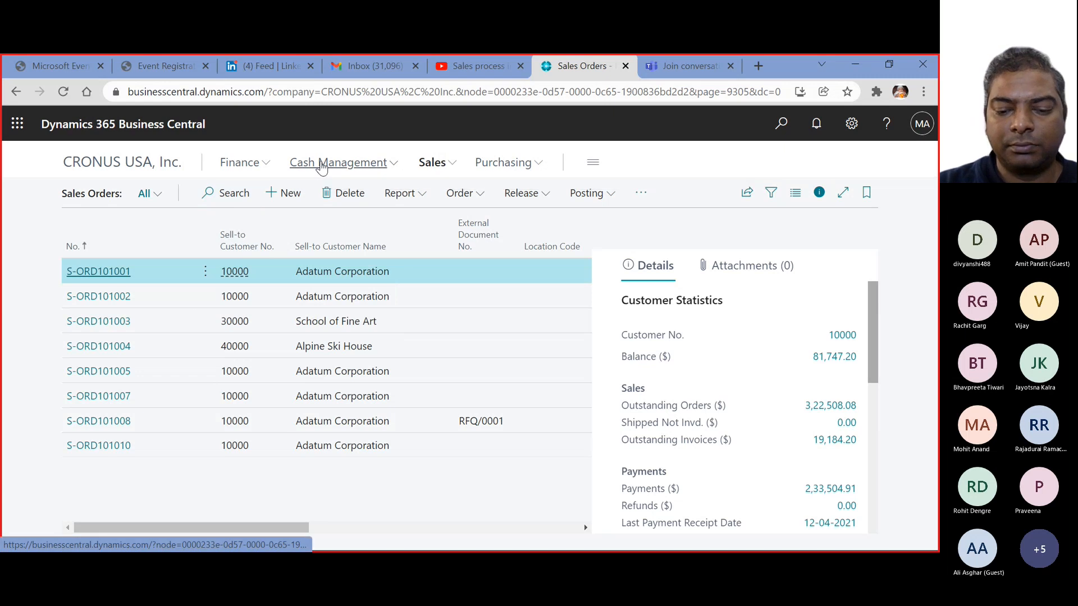
Open Register Customer Payments and accept the payment registration setup with the PAYMENT template, PMT REG batch and CHECKING bank account
left_click(323, 164)
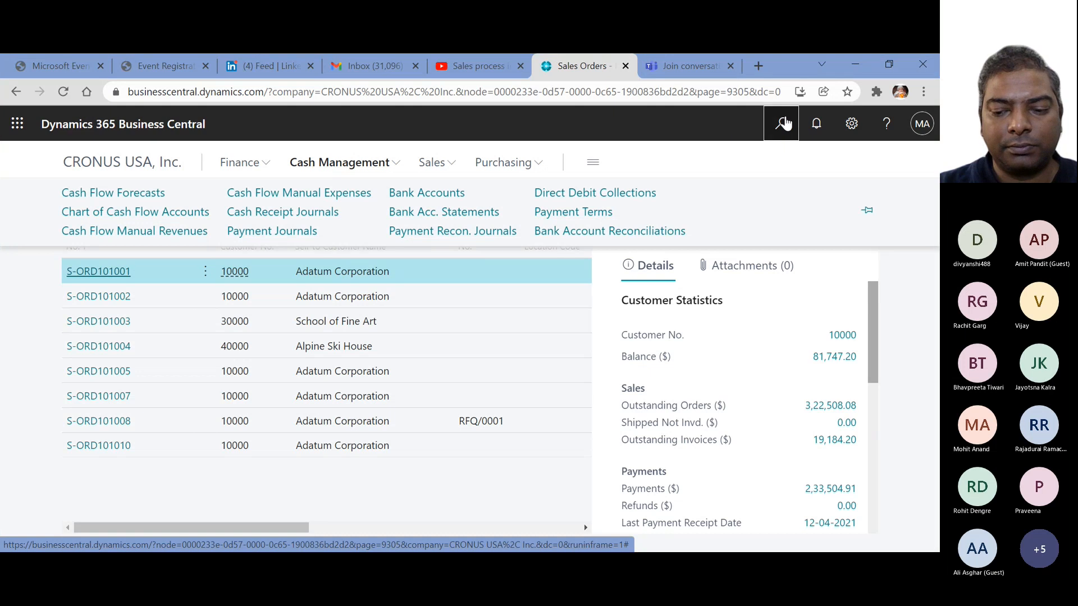
left_click(781, 123)
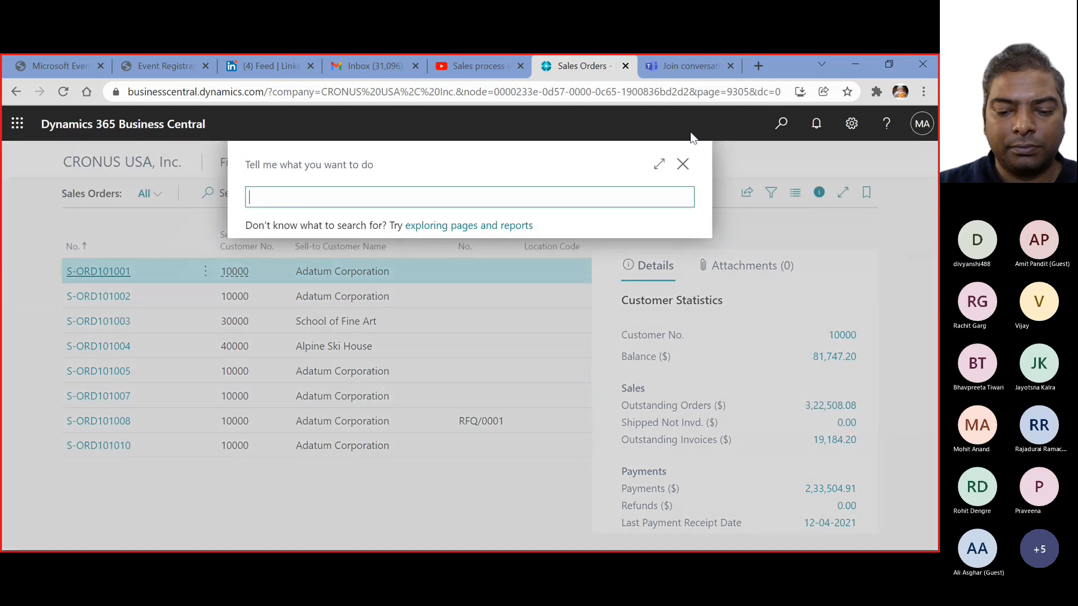
type("CRE")
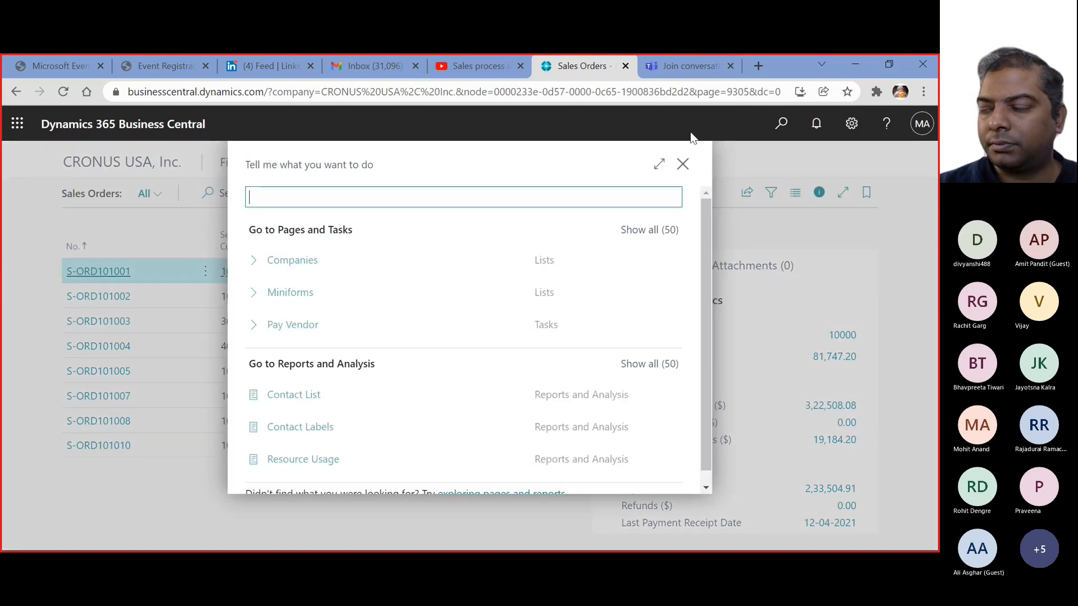
type("GISTER PAY")
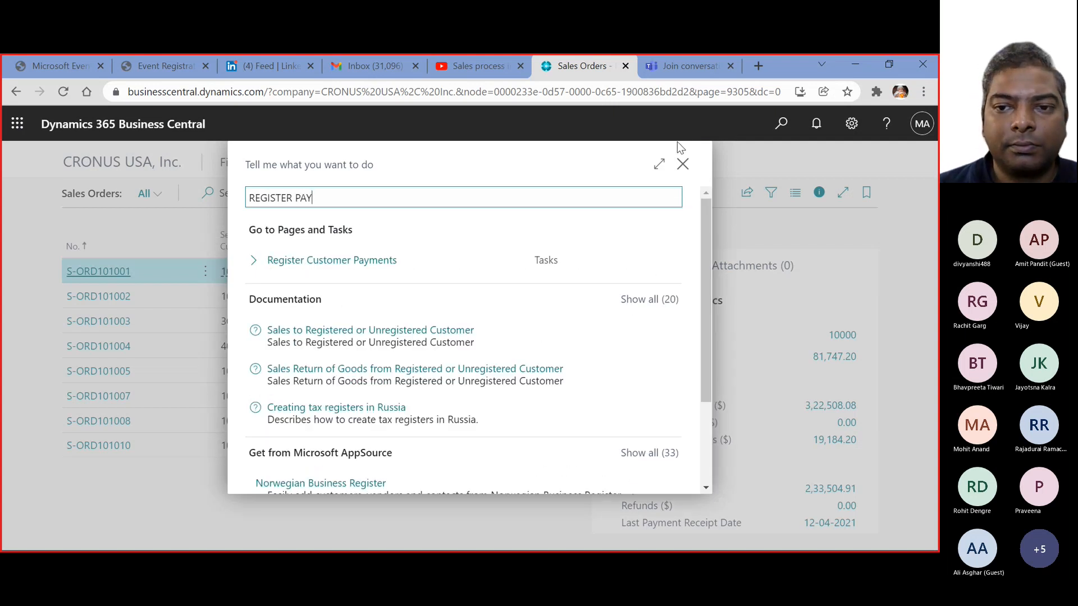
left_click(366, 272)
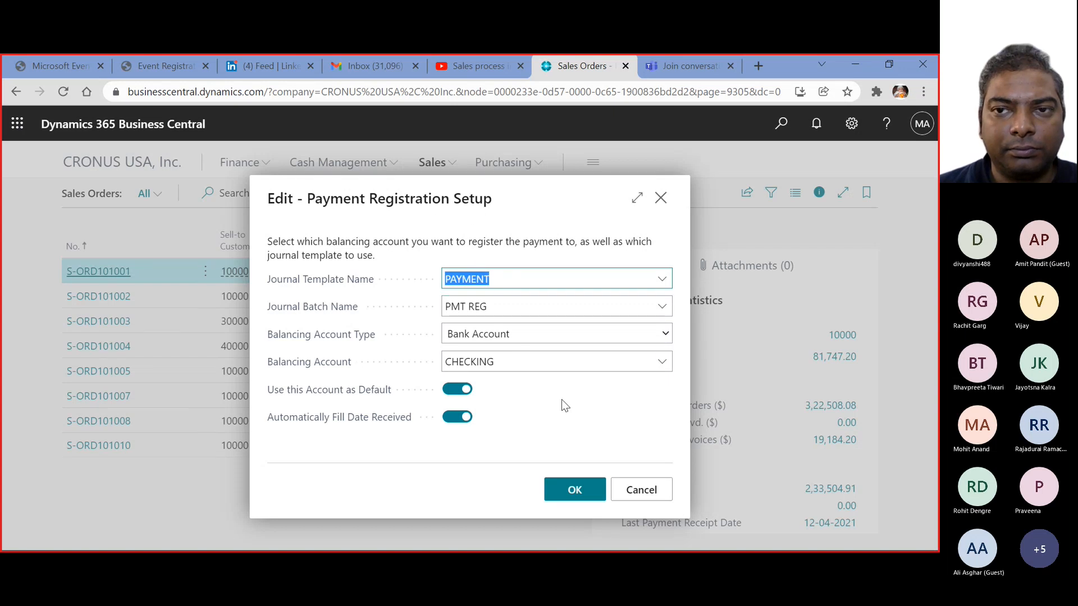
left_click(575, 491)
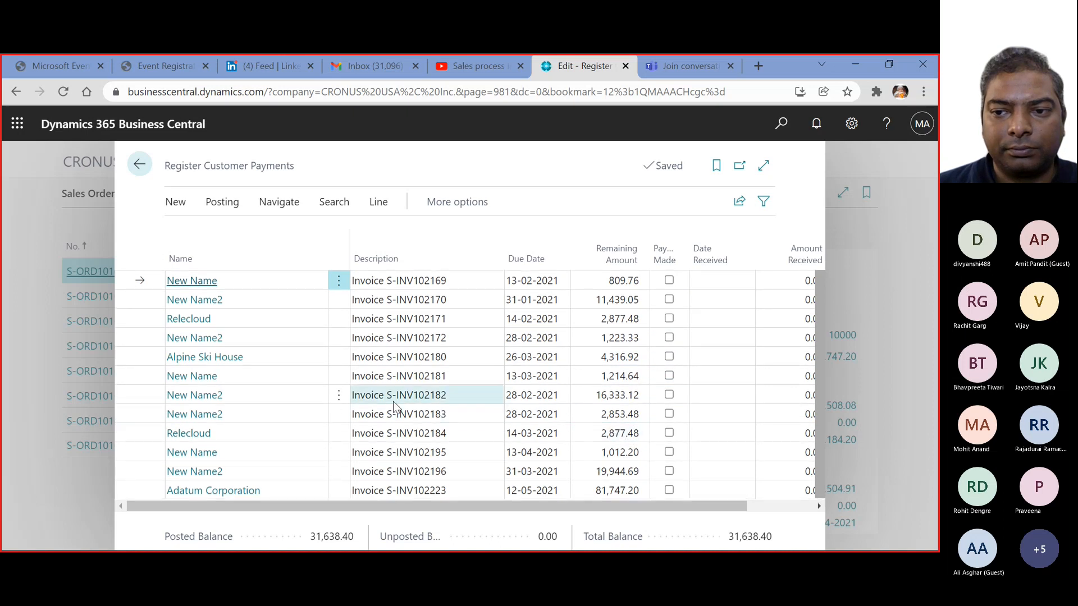
Check the remaining amounts, payment methods and open status in Customer Ledger Entries, and return to Register Customer Payments
left_click(564, 487)
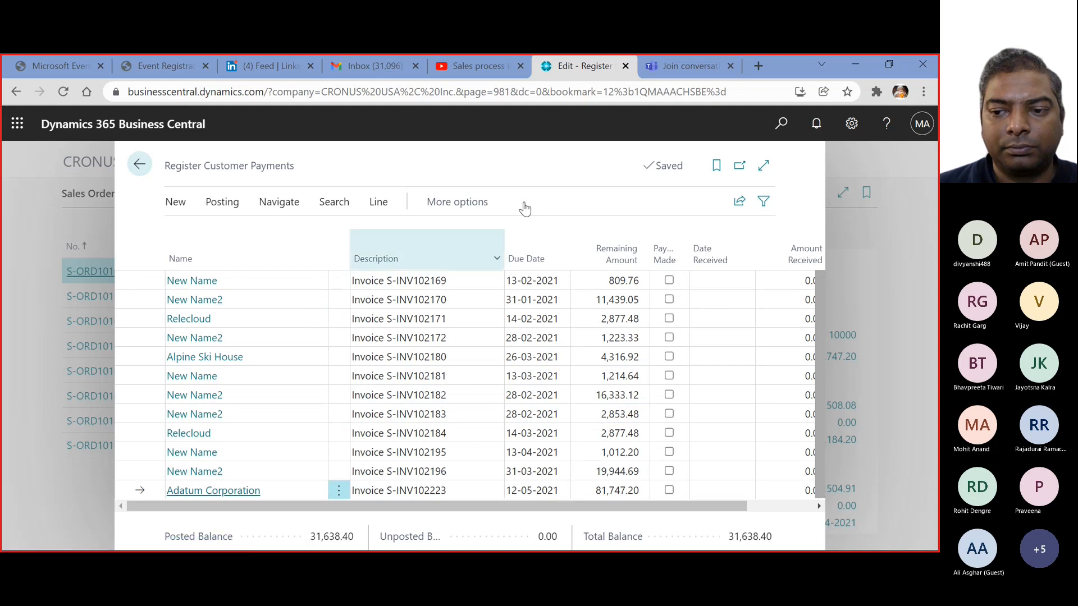
left_click(780, 124)
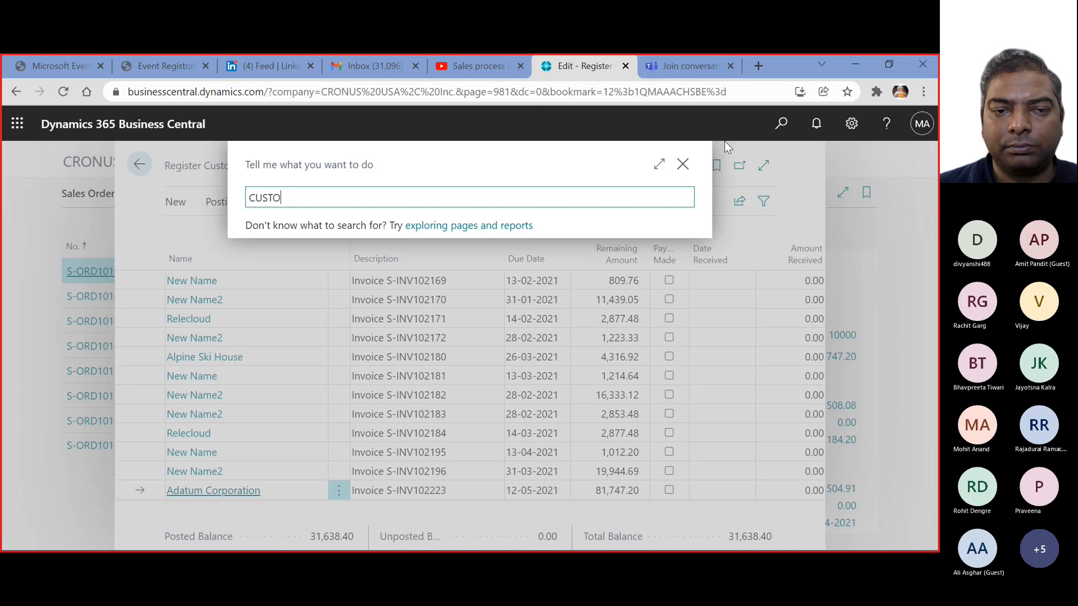
type("CUSTOMER LED")
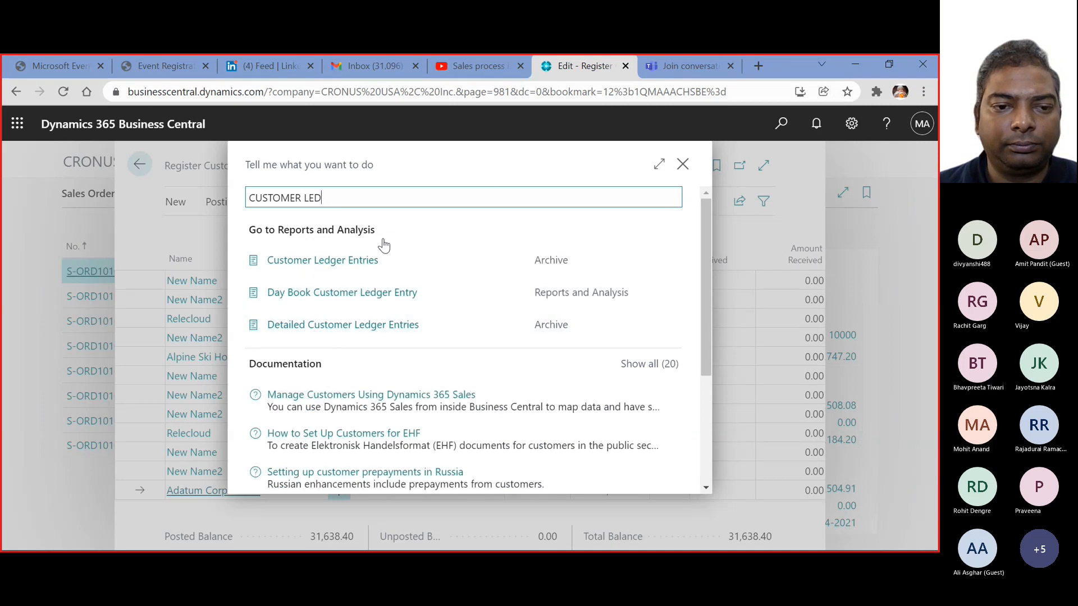
left_click(374, 258)
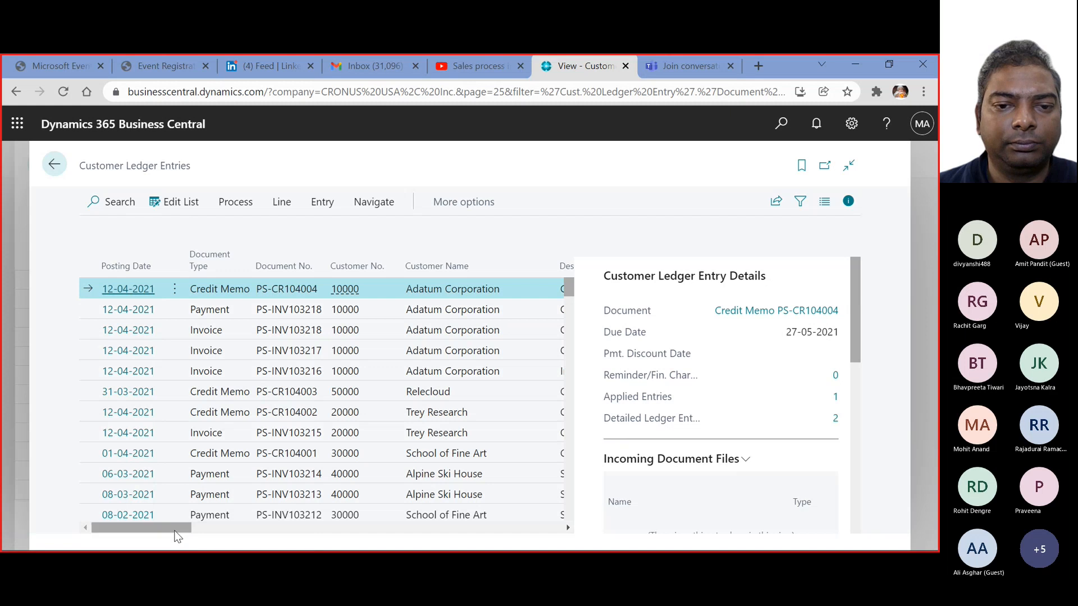
left_click_drag(175, 530, 368, 516)
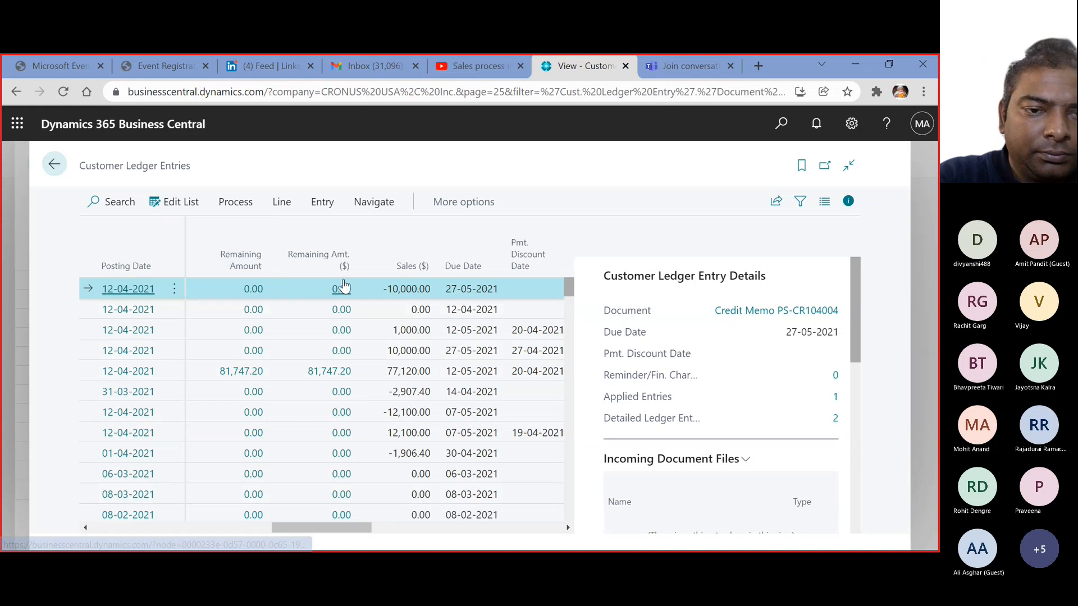
left_click_drag(347, 526, 421, 525)
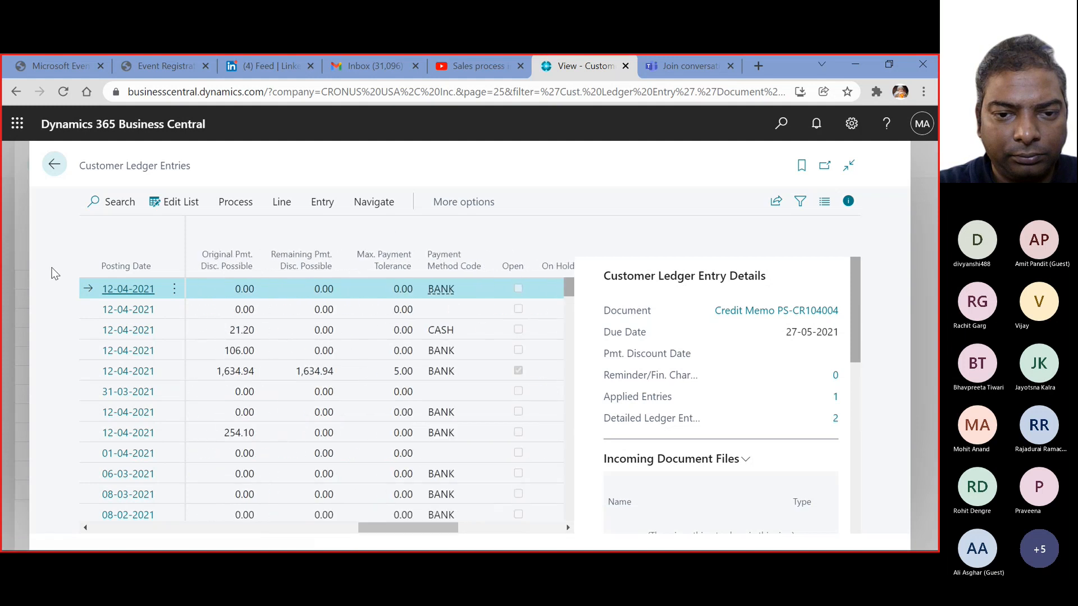
left_click(52, 166)
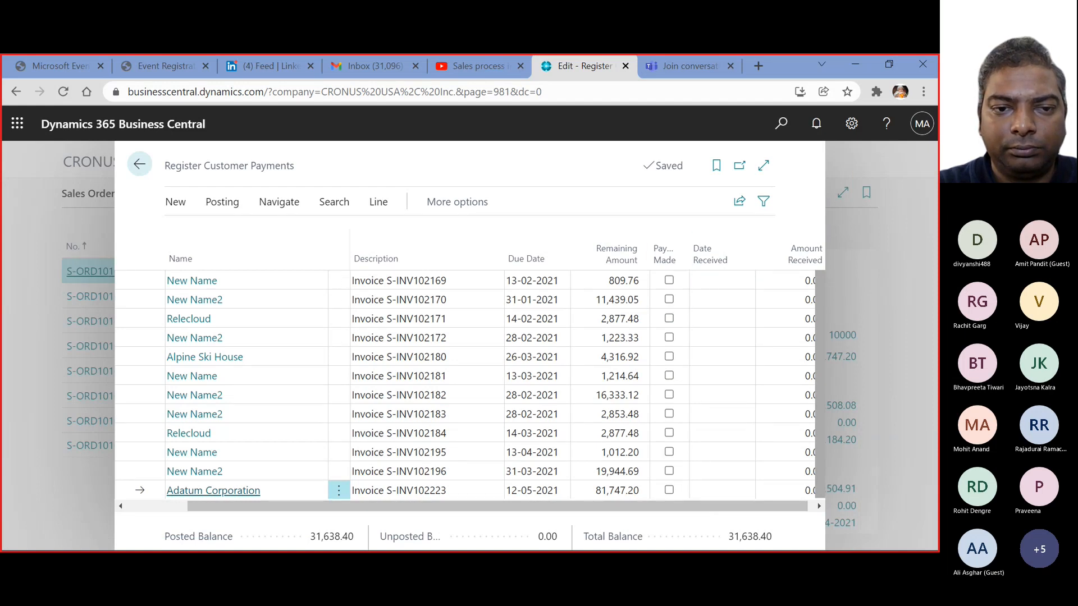
Mark the Adatum Corporation invoice as paid and set its amount received to 30,000
left_click(669, 490)
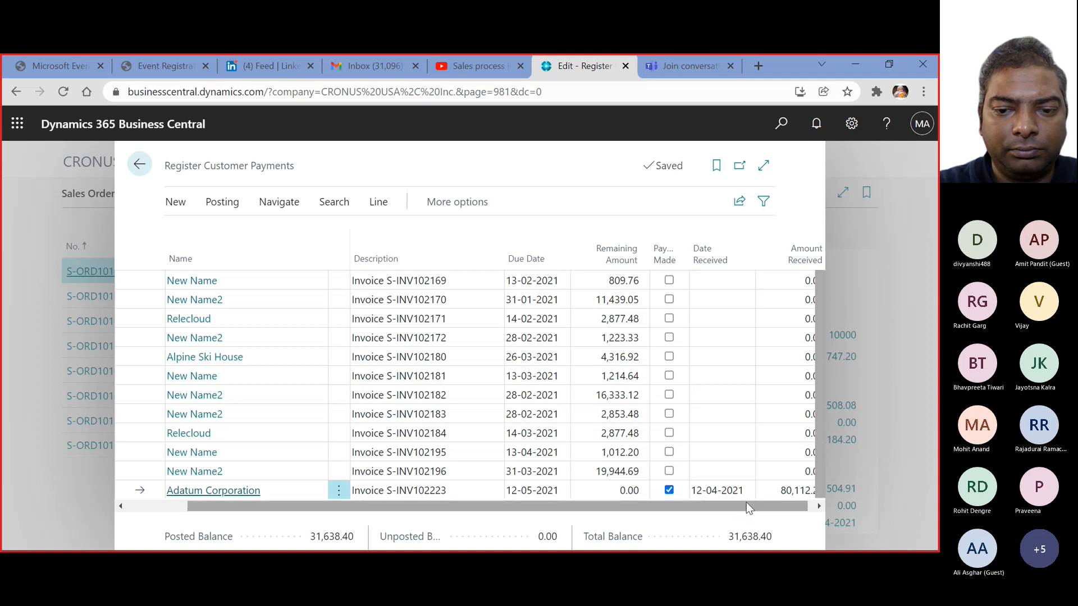
scroll(745, 502, "right", 3)
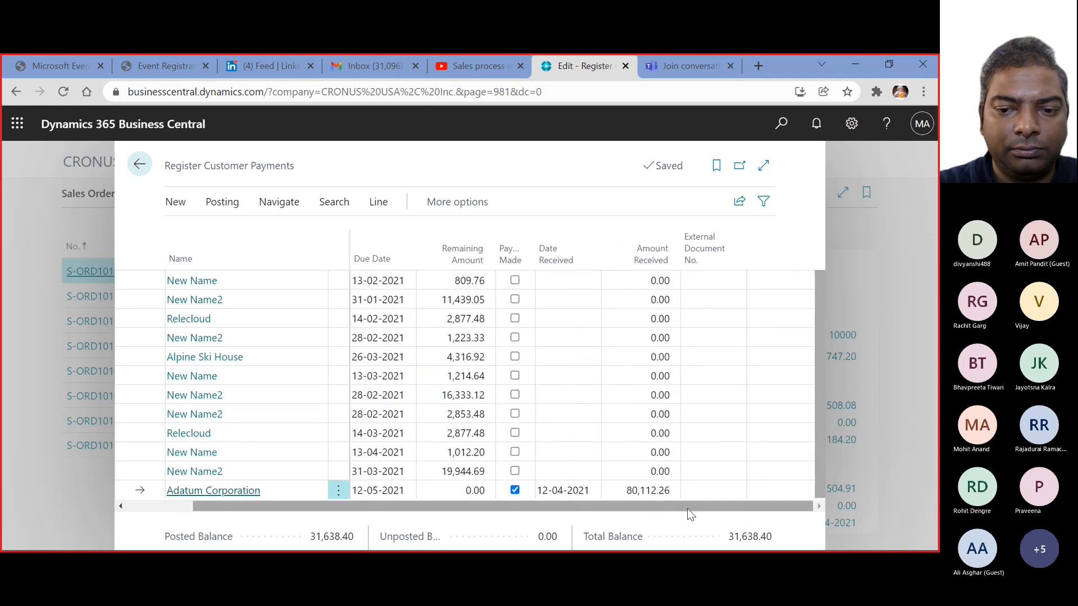
left_click(629, 491)
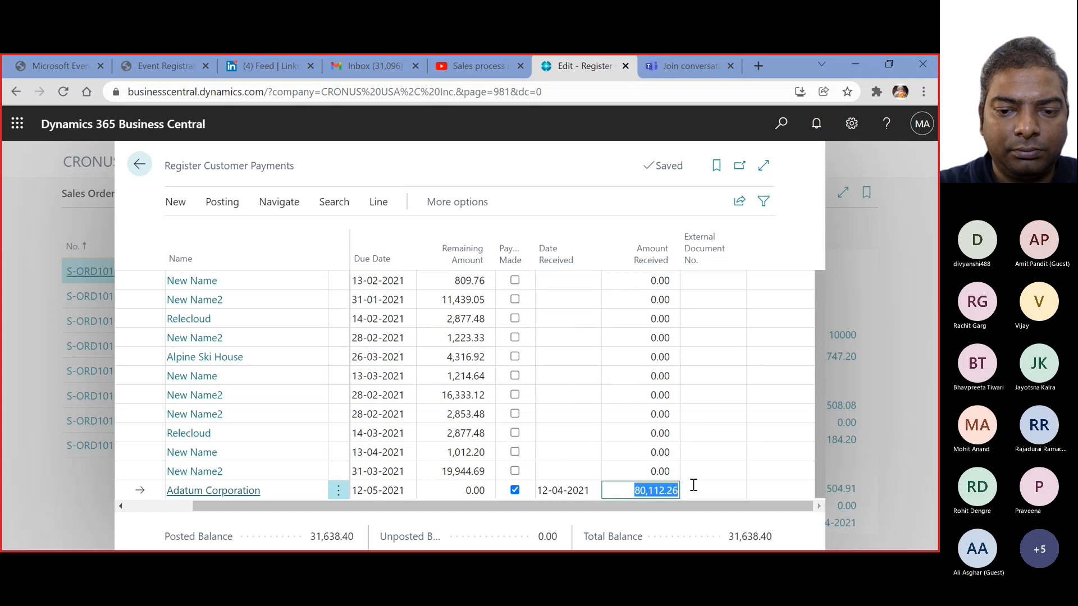
type("30,00")
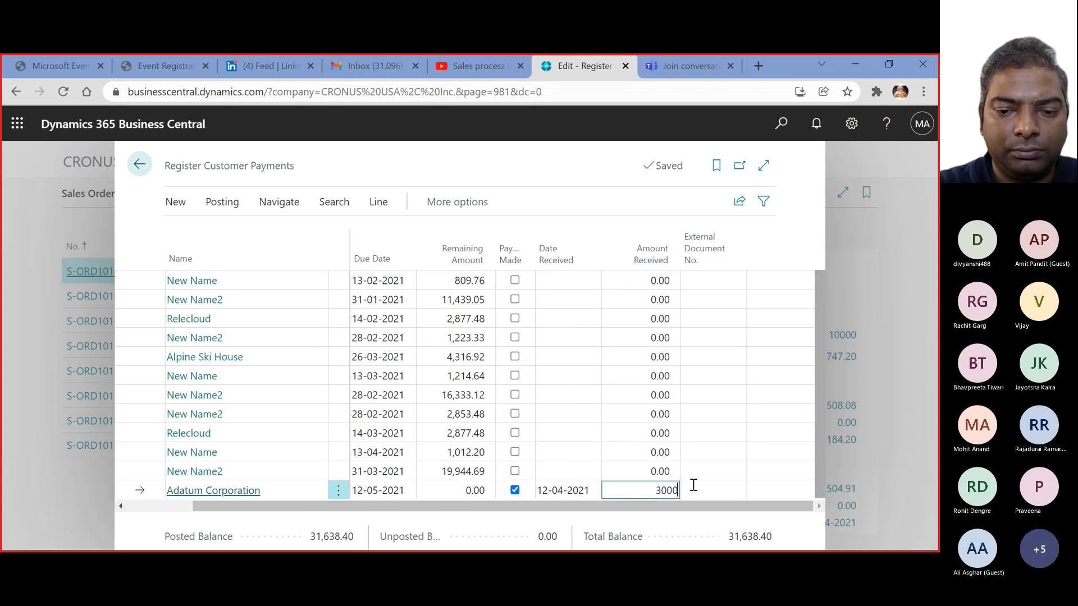
type("0")
left_click(694, 485)
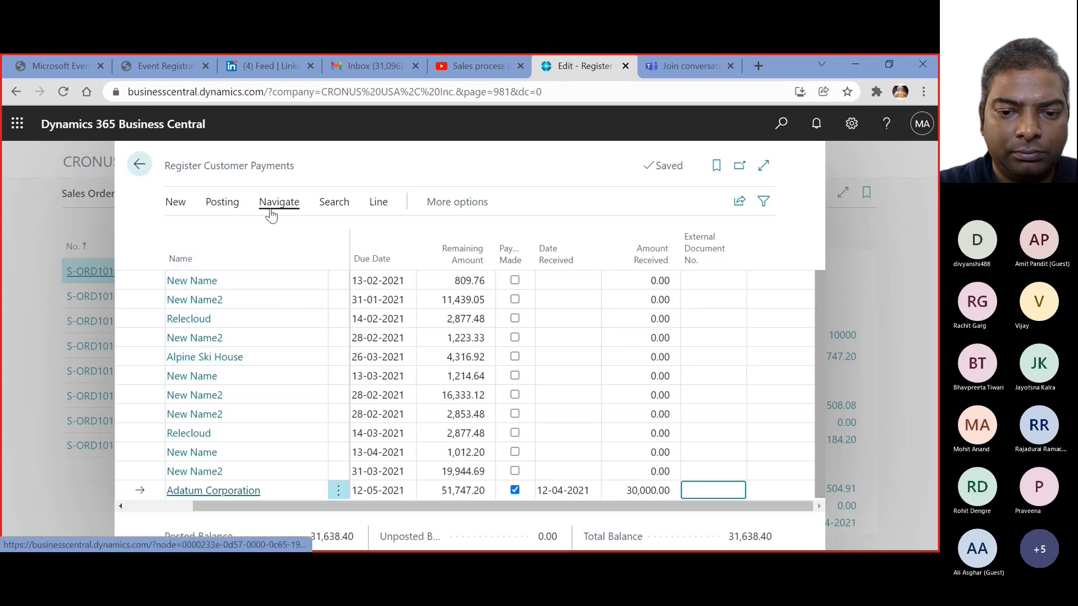
Post the registered Adatum Corporation payment and return to the Sales Orders list
left_click(225, 204)
left_click(219, 232)
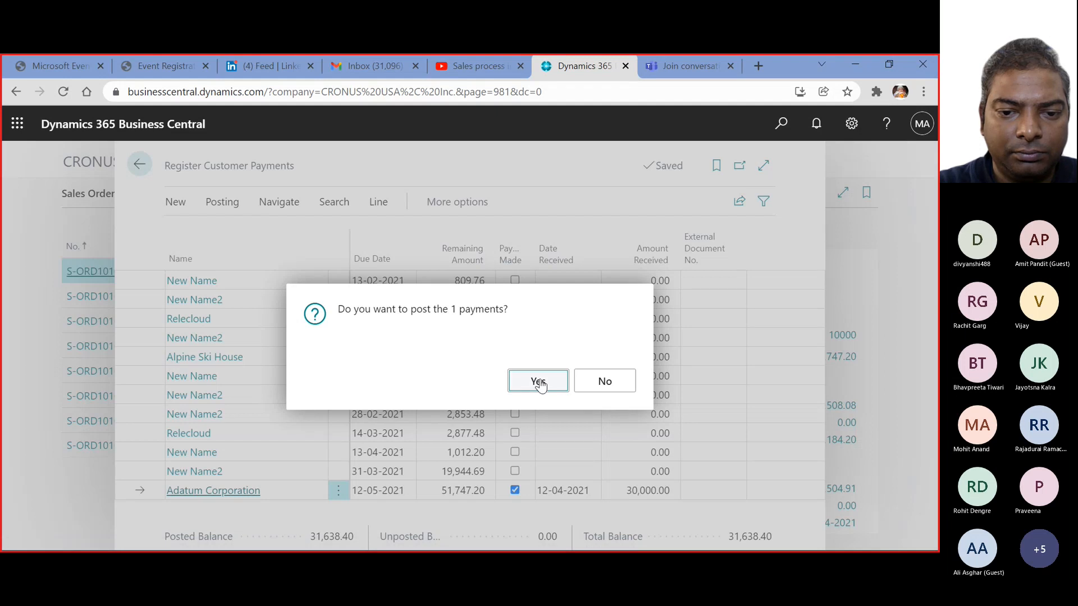
left_click(537, 382)
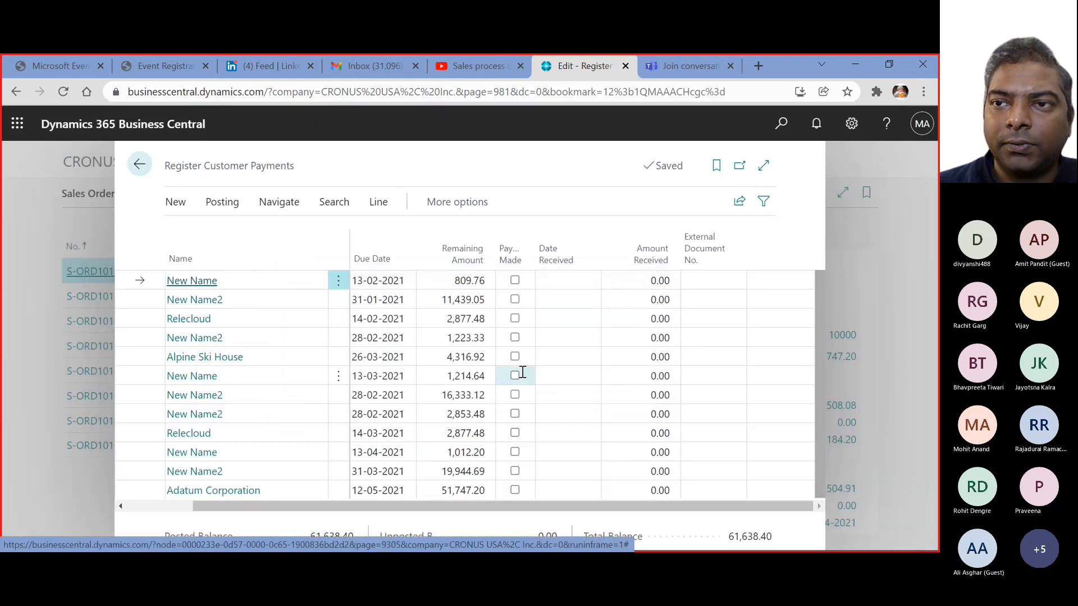
left_click(139, 166)
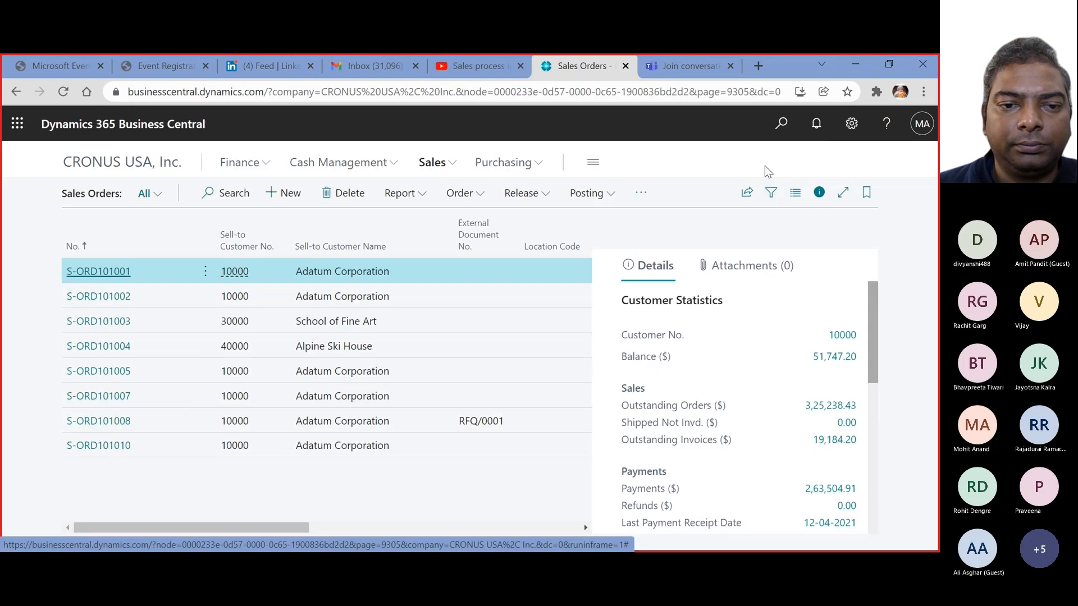
Go to the Customers list and open the customer card of Adatum Corporation
left_click(306, 164)
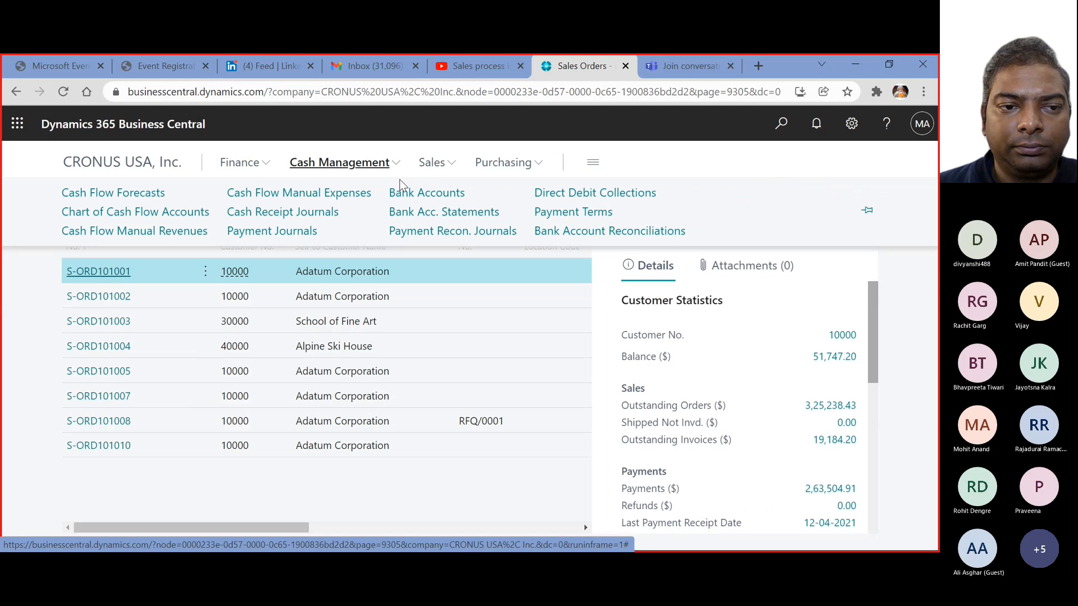
left_click(432, 163)
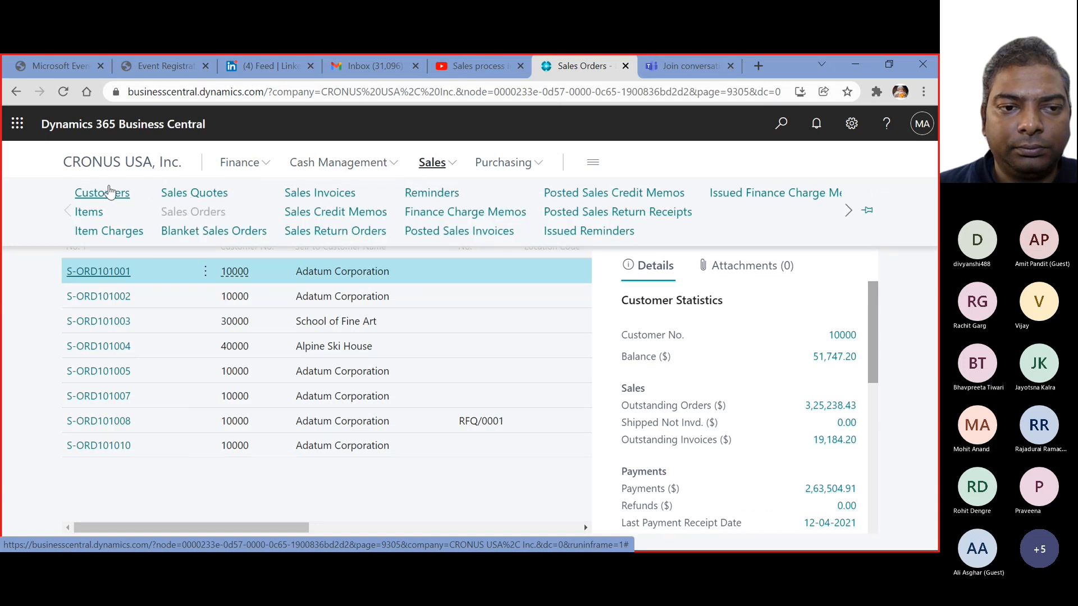
left_click(111, 192)
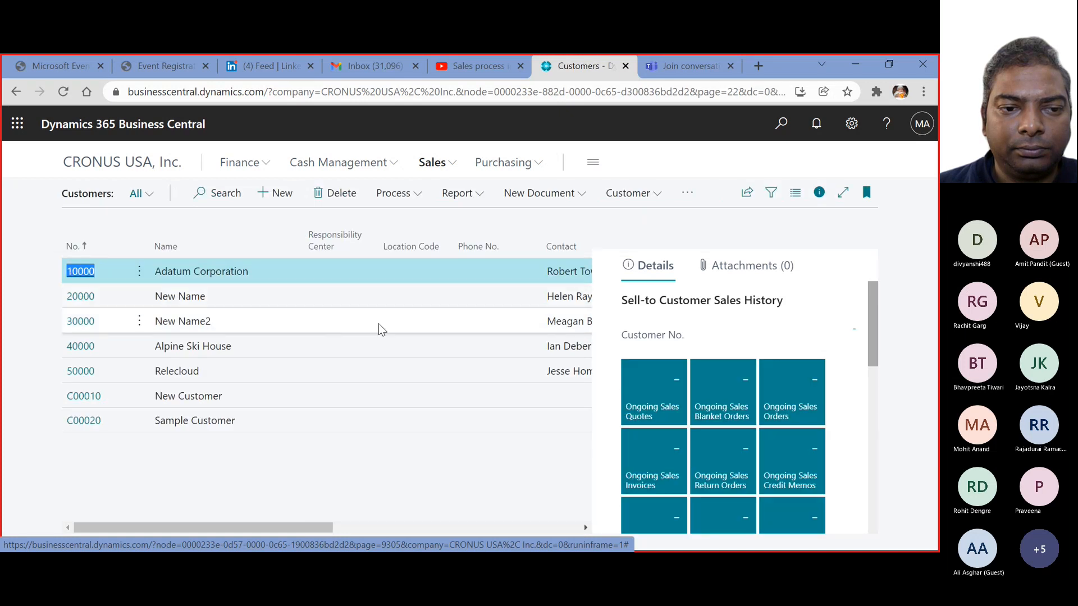
left_click(79, 274)
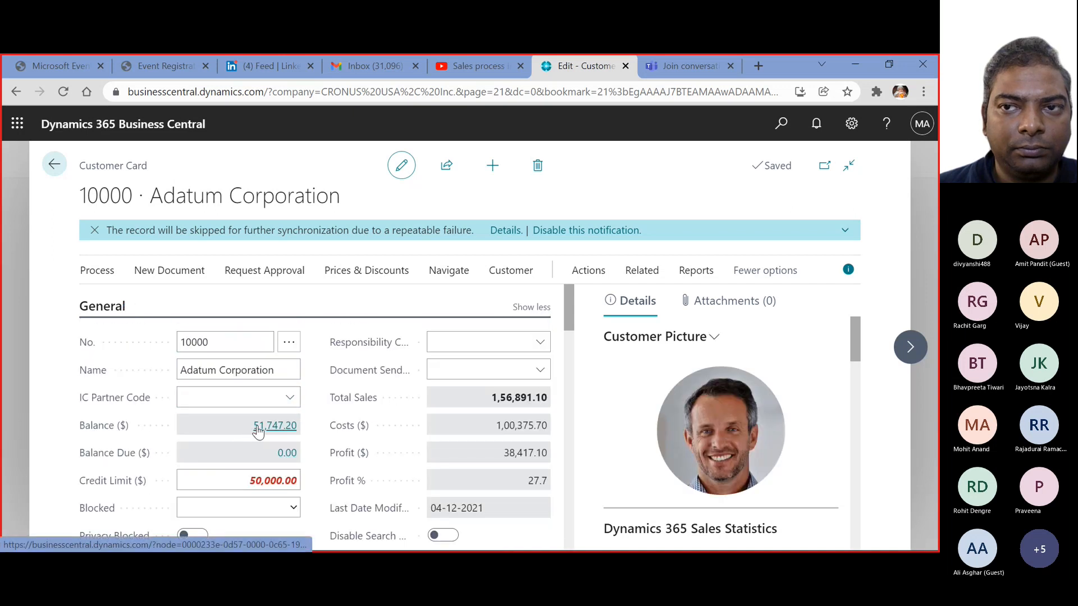
Examine the ledger entry behind Adatum's balance and the detailed entries of its remaining amount, and return to the Customers list
left_click(271, 428)
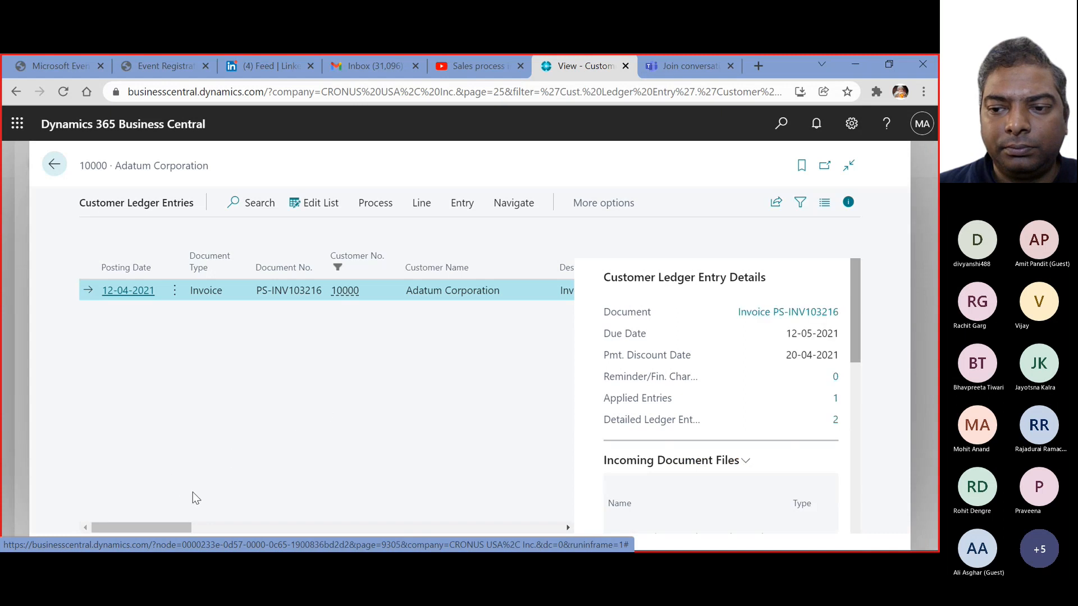
left_click_drag(173, 528, 321, 534)
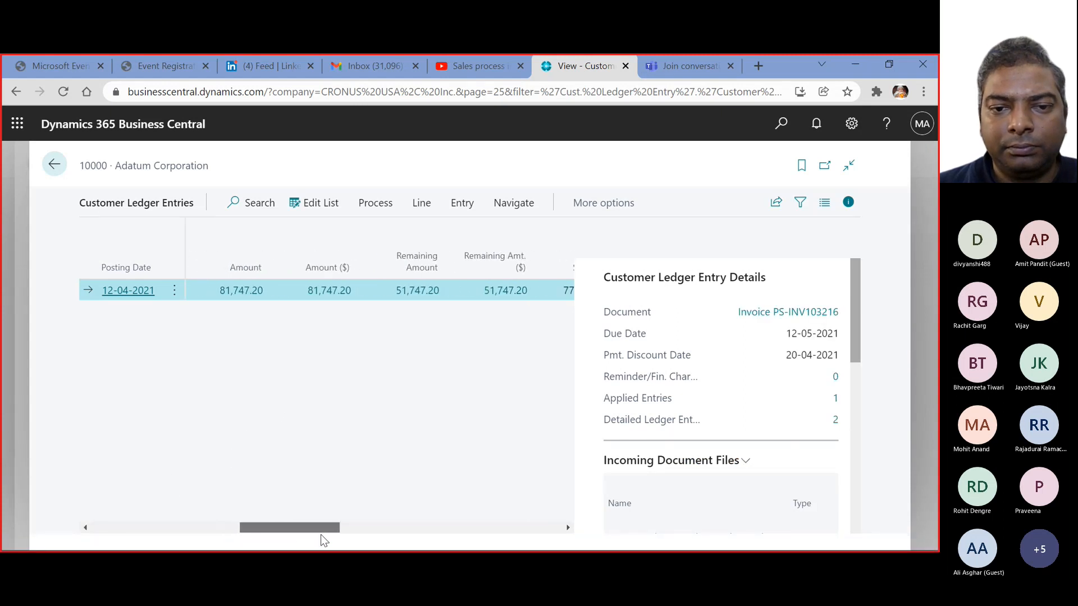
left_click(423, 293)
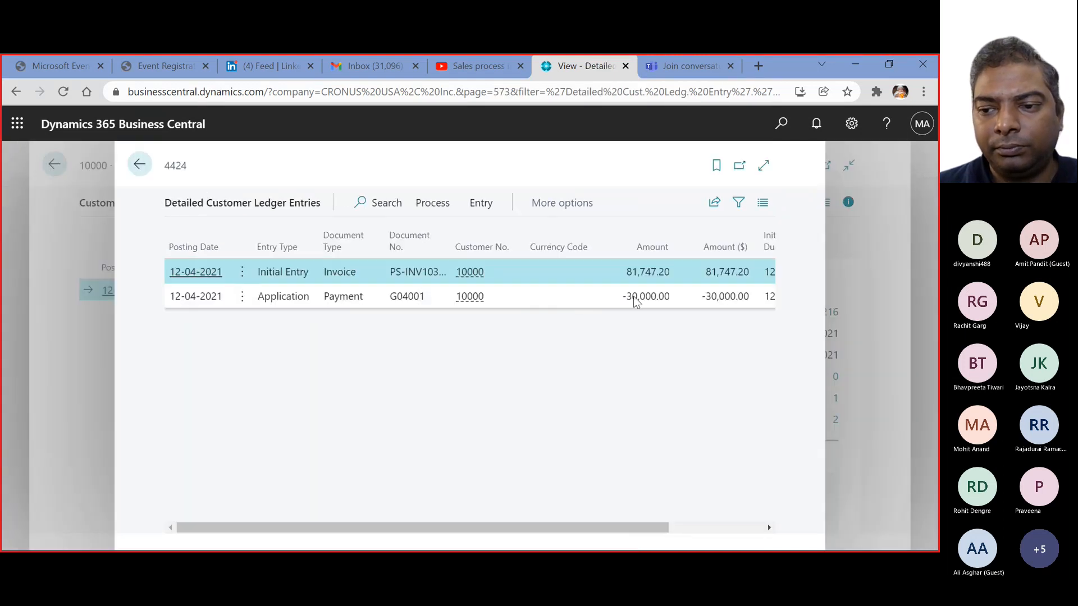
left_click(632, 303)
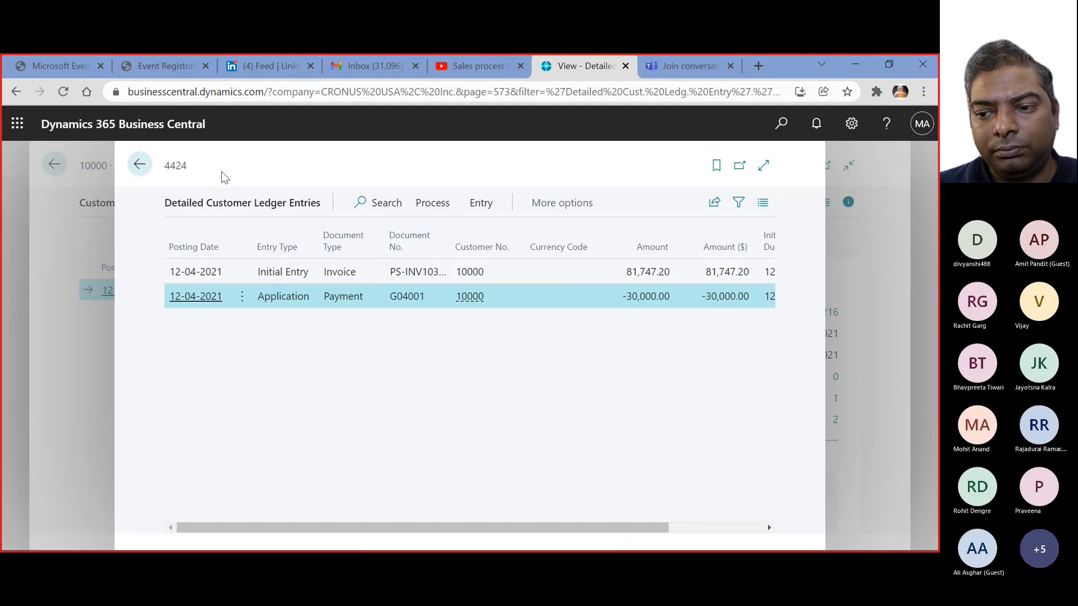
left_click(139, 169)
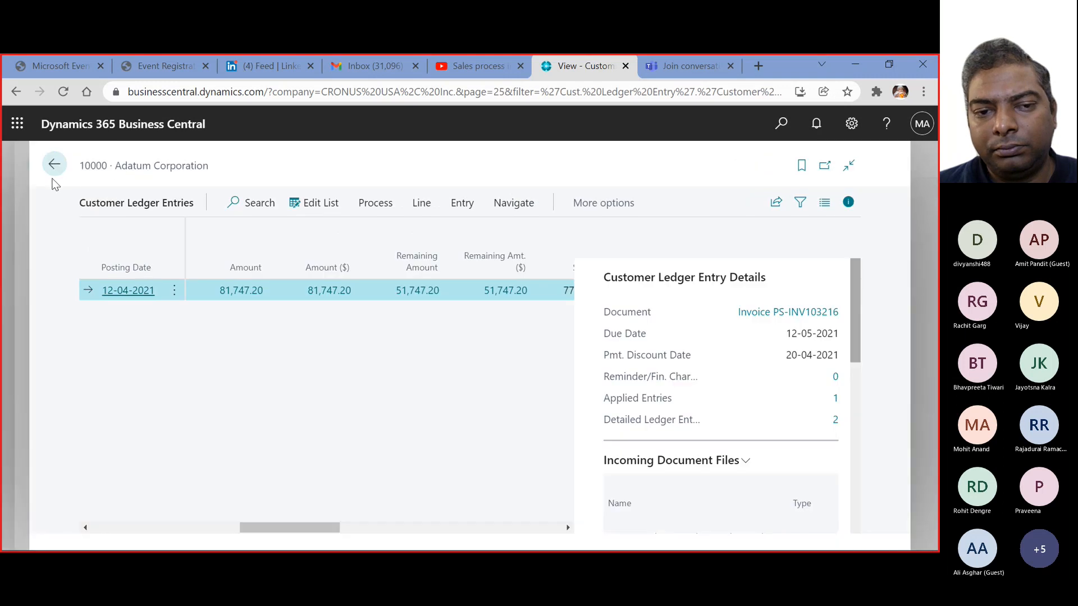
left_click(54, 168)
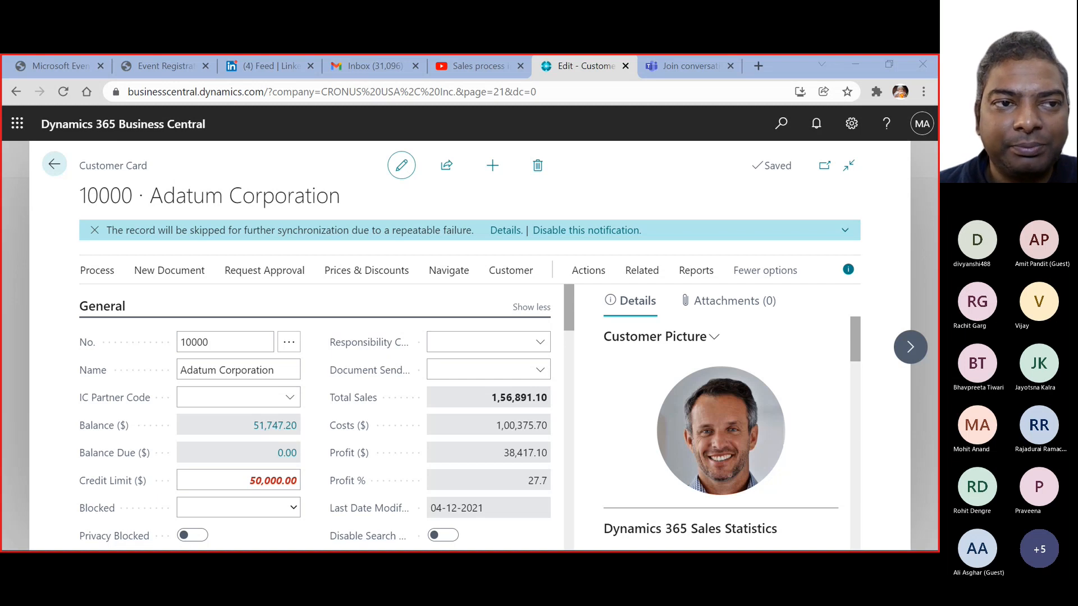
left_click(55, 164)
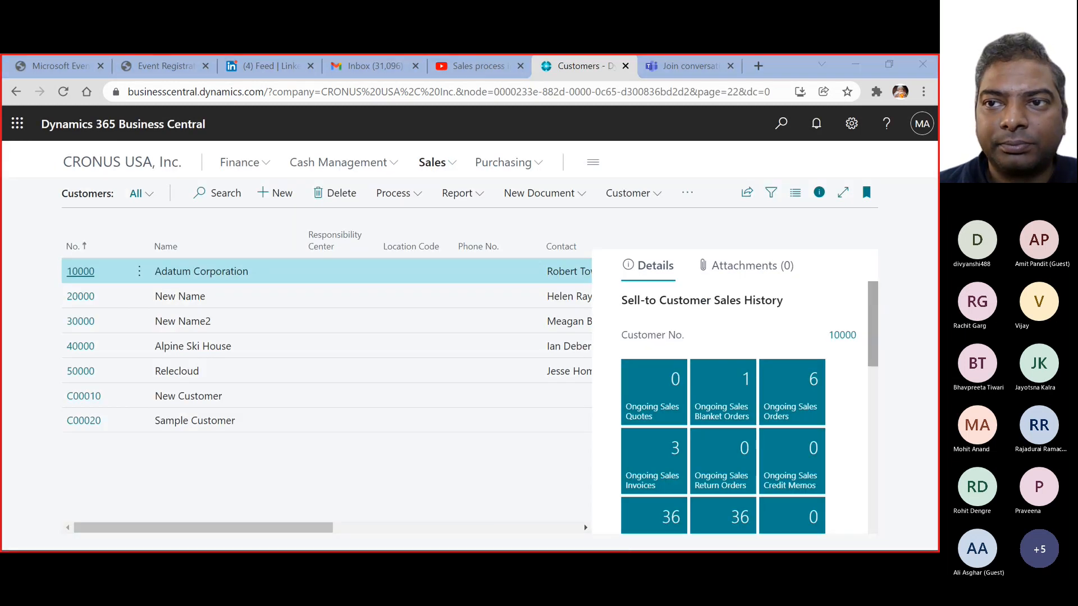